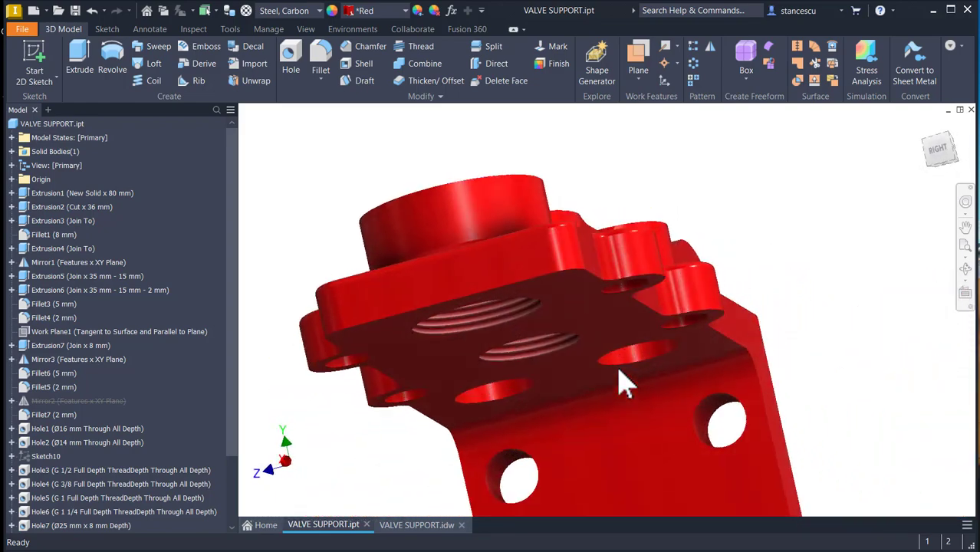
Examine the lower end of the vertical wall in section A-A of the VALVE SUPPORT.idw drawing, around the 13 mm dimension
{"action": "key", "text": "F6"}
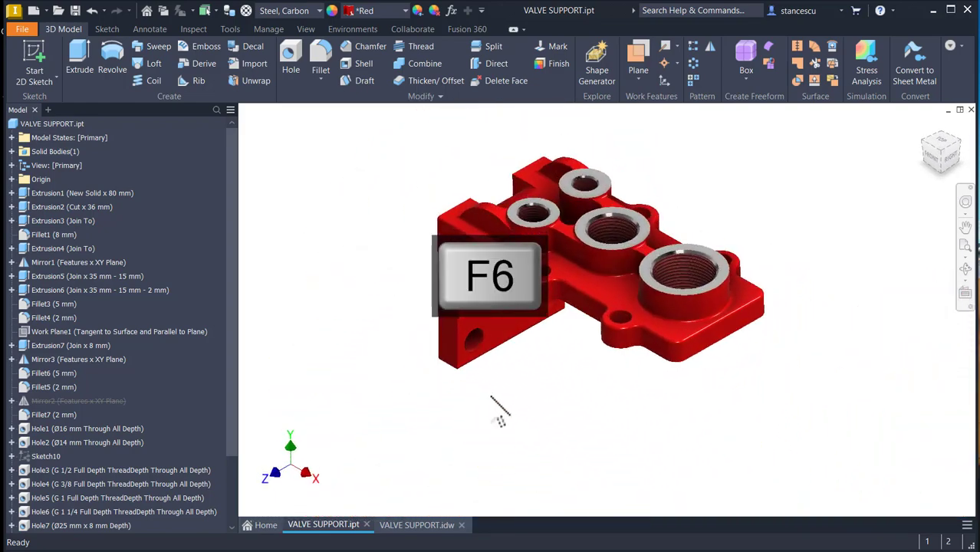
{"action": "left_click", "coordinate": [414, 525]}
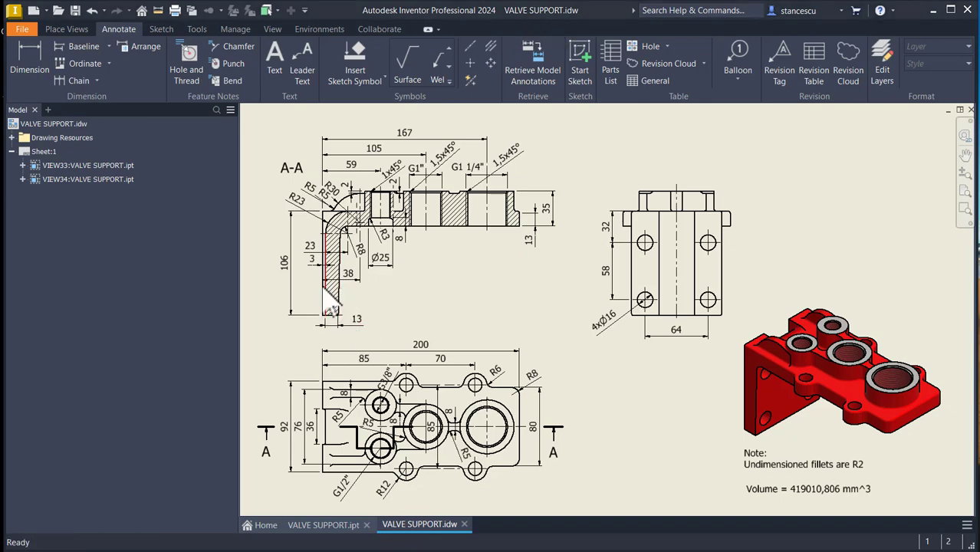
{"action": "scroll", "coordinate": [326, 288], "scroll_direction": "up", "scroll_amount": 3}
{"action": "middle_click_drag", "start_coordinate": [340, 300], "coordinate": [470, 313]}
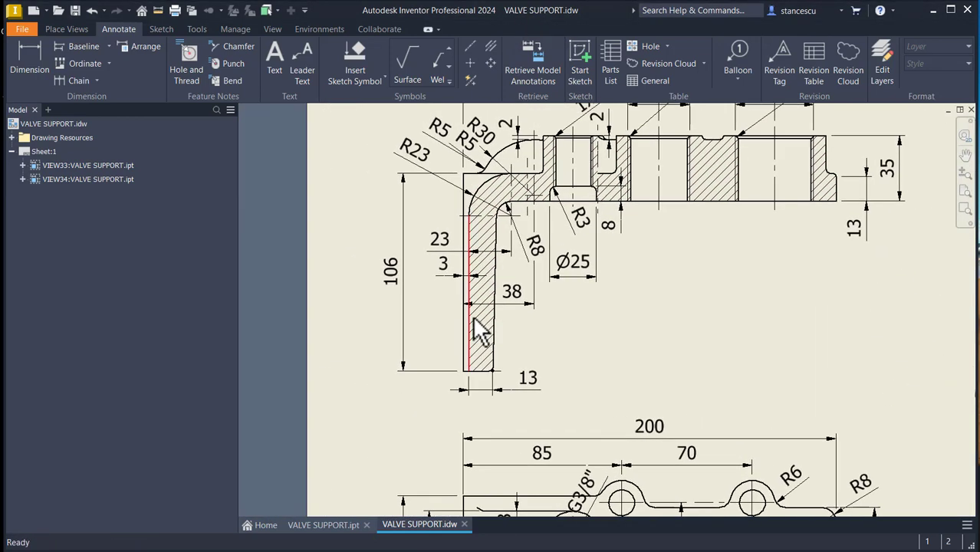
{"action": "scroll", "coordinate": [469, 308], "scroll_direction": "up", "scroll_amount": 3}
{"action": "middle_click_drag", "start_coordinate": [495, 371], "coordinate": [500, 413]}
{"action": "scroll", "coordinate": [502, 418], "scroll_direction": "down", "scroll_amount": 2}
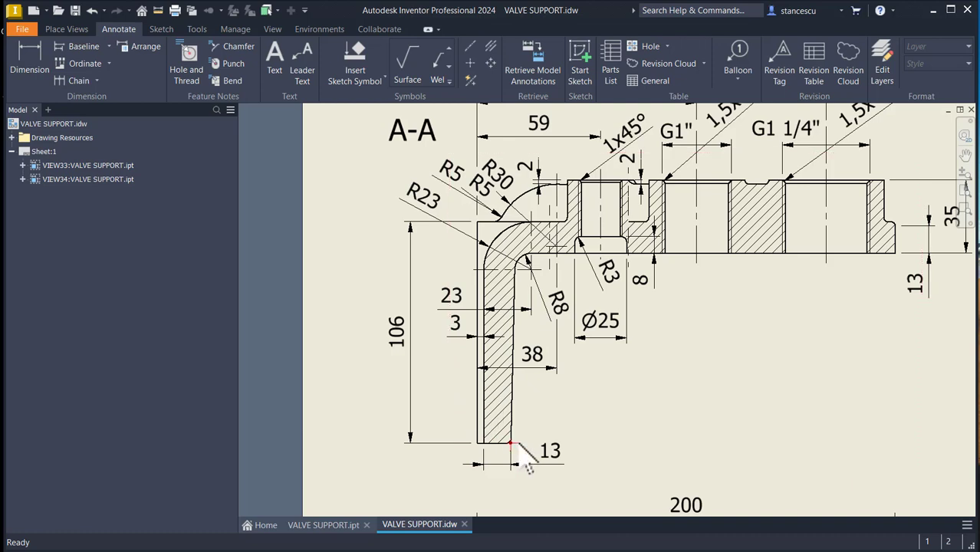
{"action": "scroll", "coordinate": [515, 453], "scroll_direction": "down", "scroll_amount": 5}
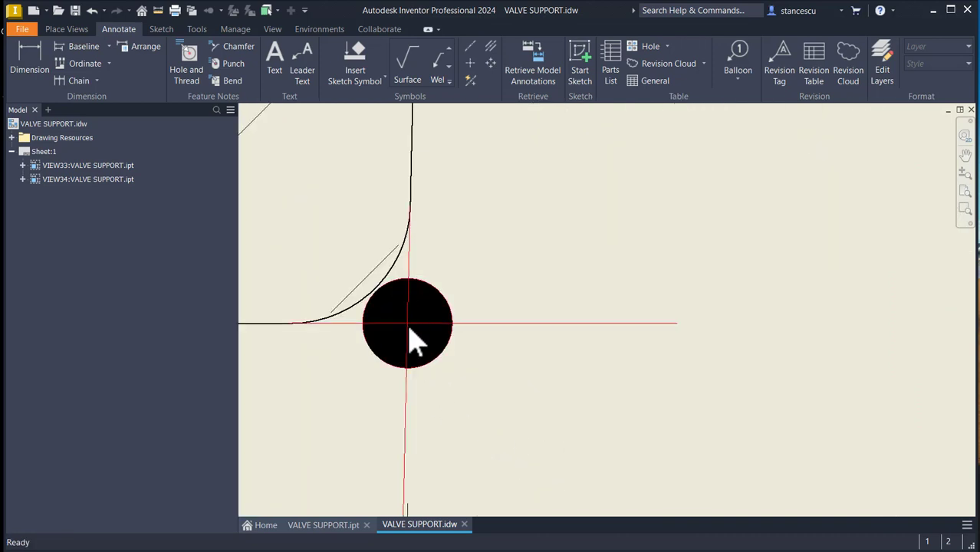
{"action": "scroll", "coordinate": [411, 331], "scroll_direction": "up", "scroll_amount": 4}
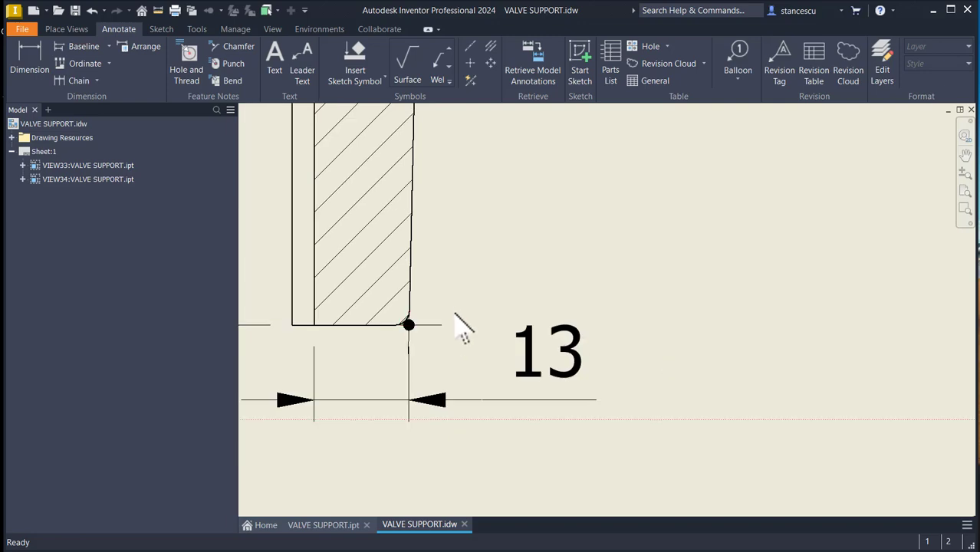
{"action": "middle_click_drag", "start_coordinate": [456, 314], "coordinate": [576, 323]}
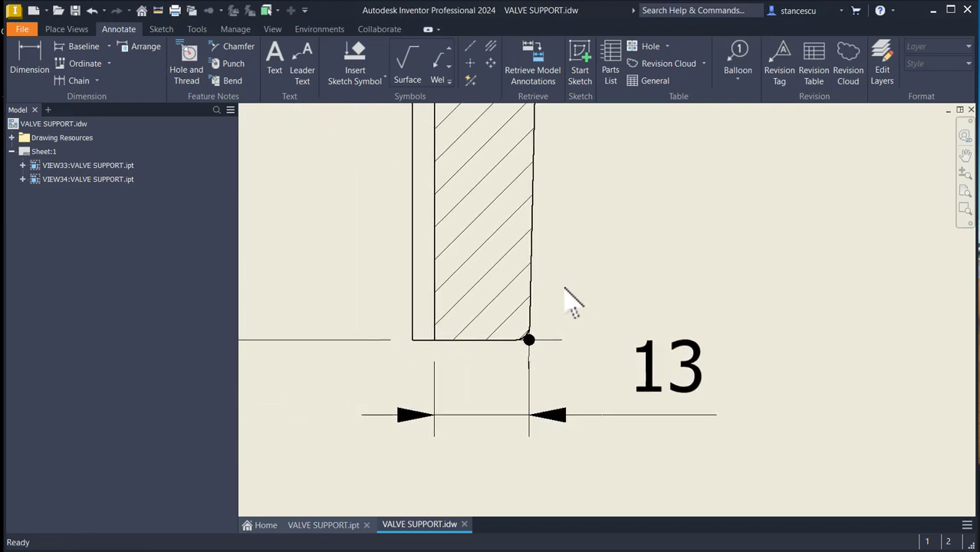
{"action": "key", "text": "Home"}
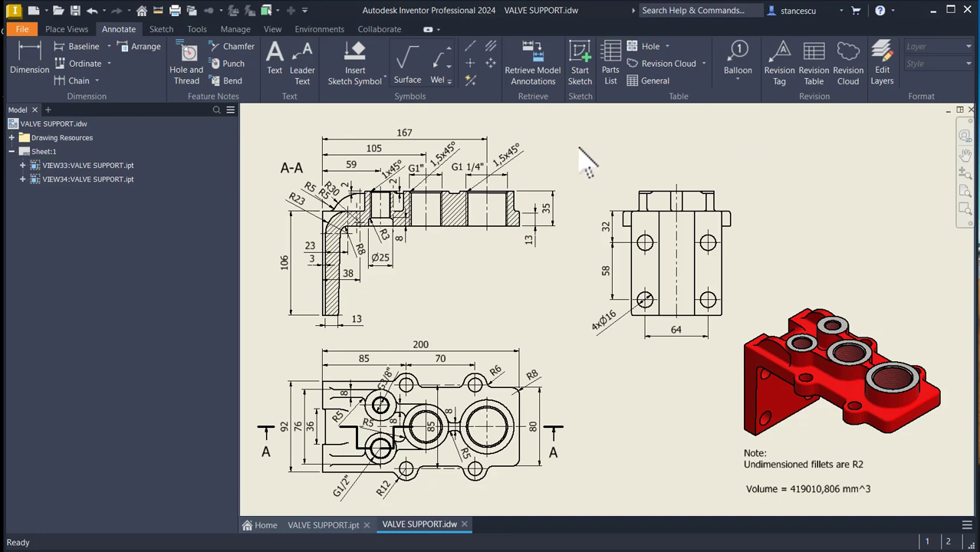
Create a new metric part from the Standard (mm).ipt template and start a 2D sketch on the XY plane
{"action": "left_click", "coordinate": [33, 10]}
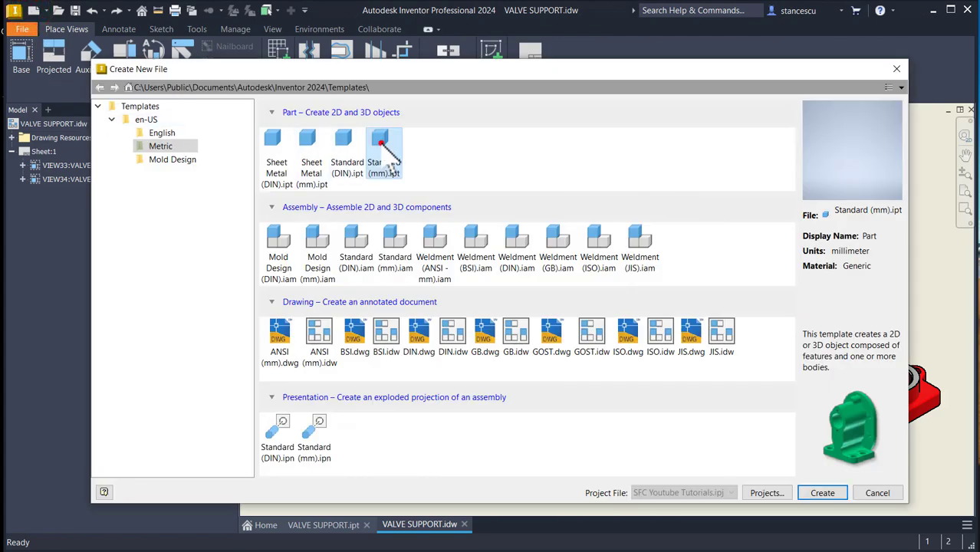
{"action": "double_click", "coordinate": [383, 146]}
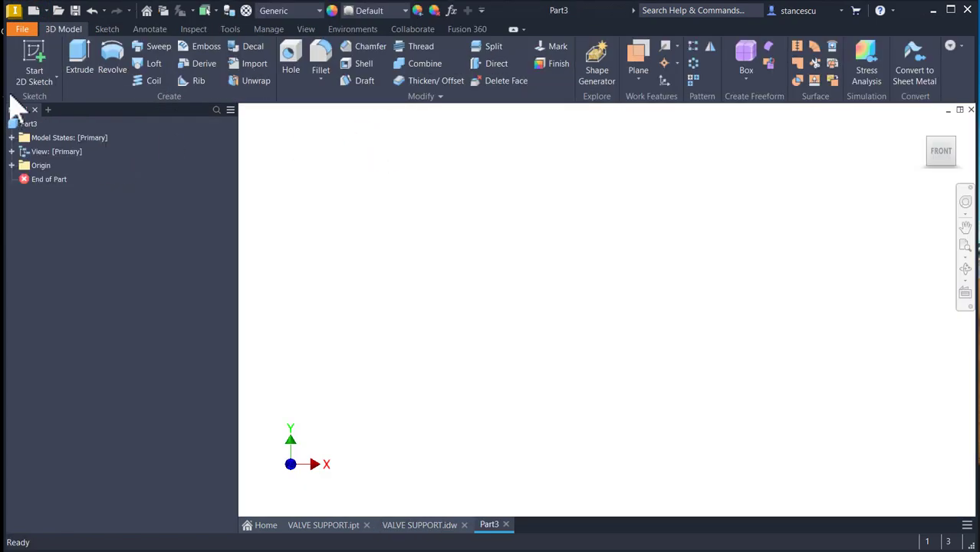
{"action": "left_click", "coordinate": [34, 57]}
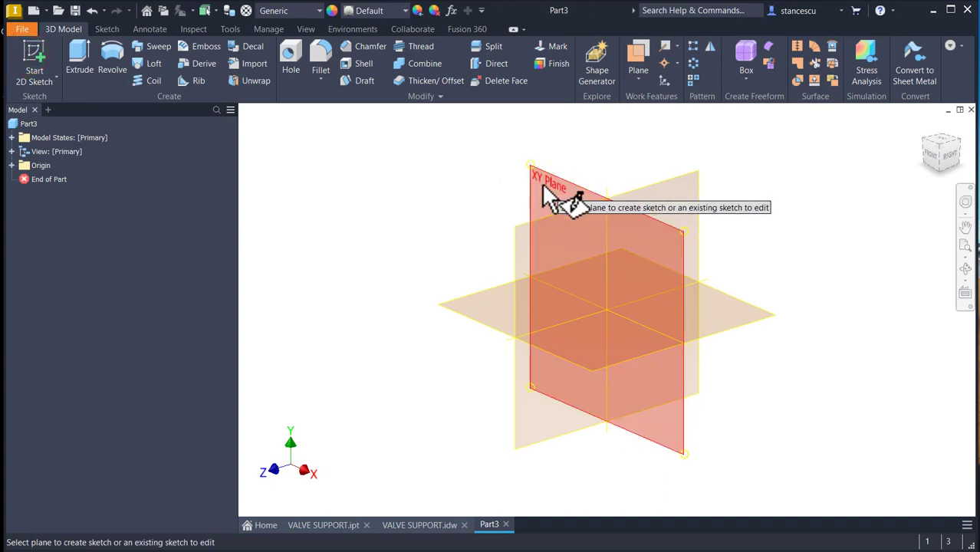
{"action": "left_click", "coordinate": [542, 183]}
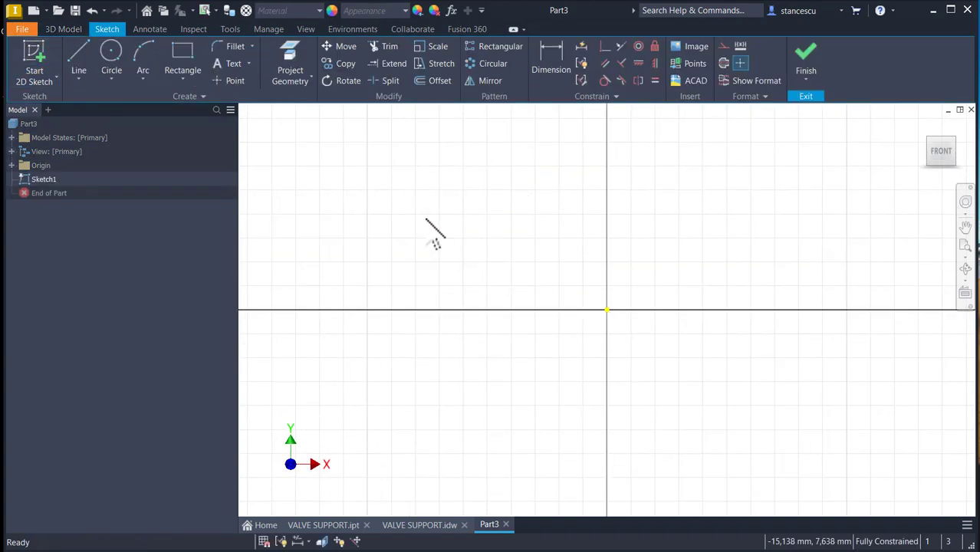
Sketch a closed inverted-L profile from the origin, about 21.5 mm wide and 14.6 mm tall, with a slanted inner edge on the vertical leg
{"action": "left_click", "coordinate": [77, 61]}
{"action": "left_click", "coordinate": [607, 310]}
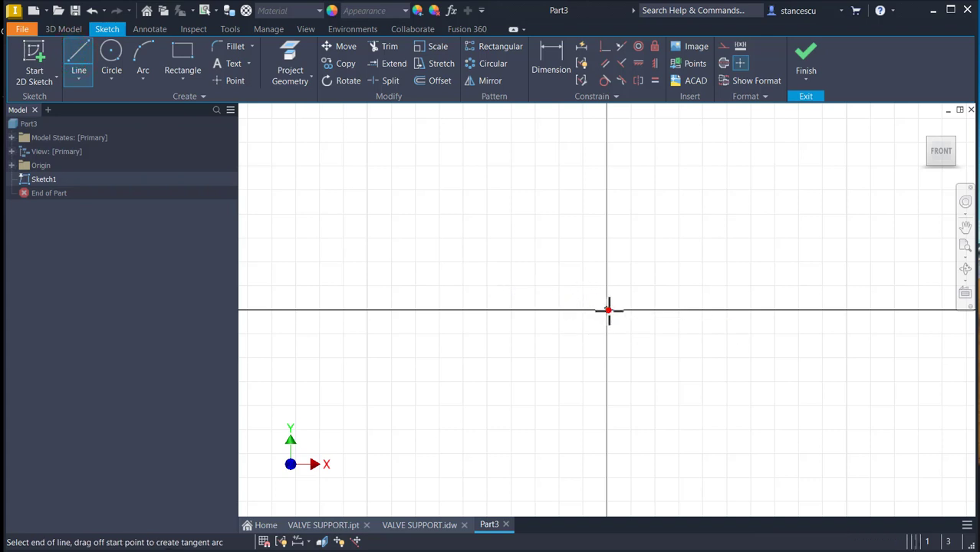
{"action": "left_click", "coordinate": [864, 310]}
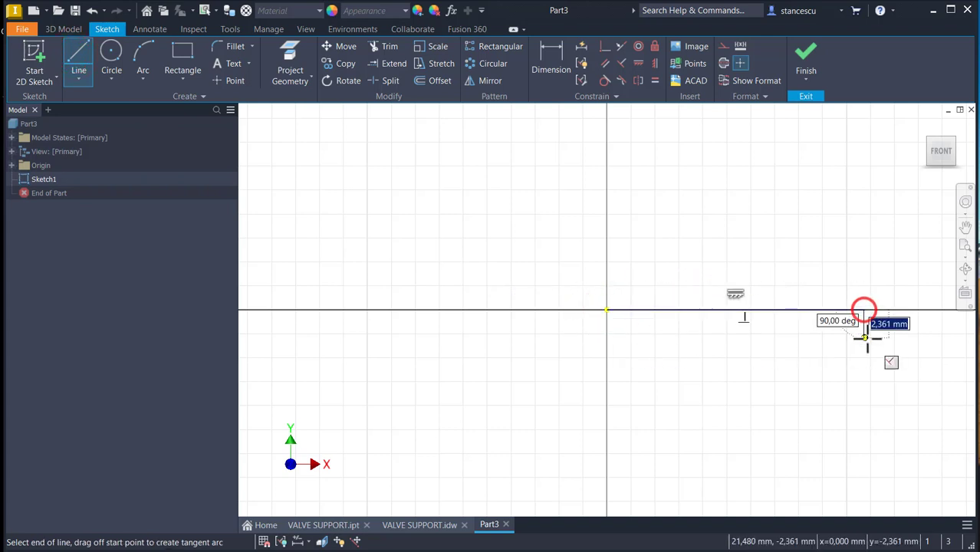
{"action": "left_click", "coordinate": [865, 338]}
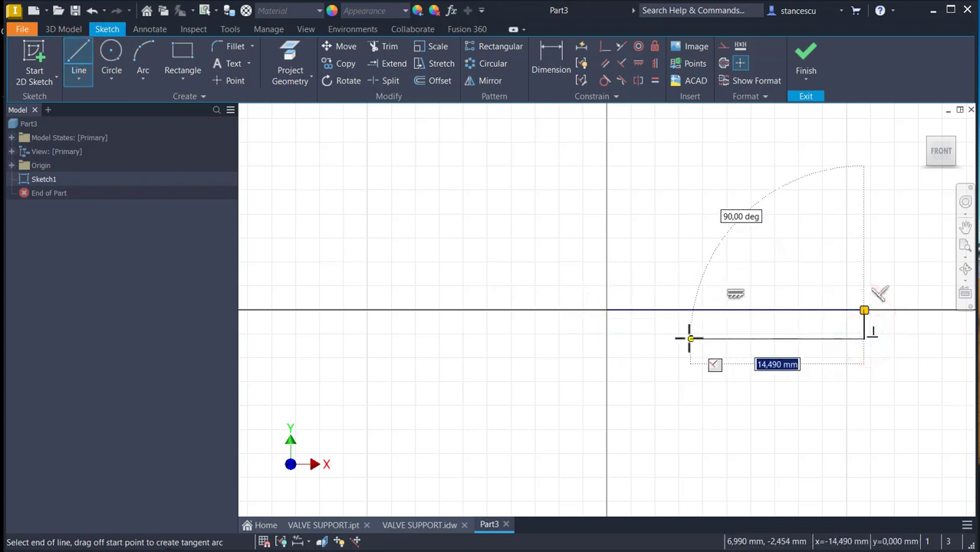
{"action": "left_click", "coordinate": [668, 338]}
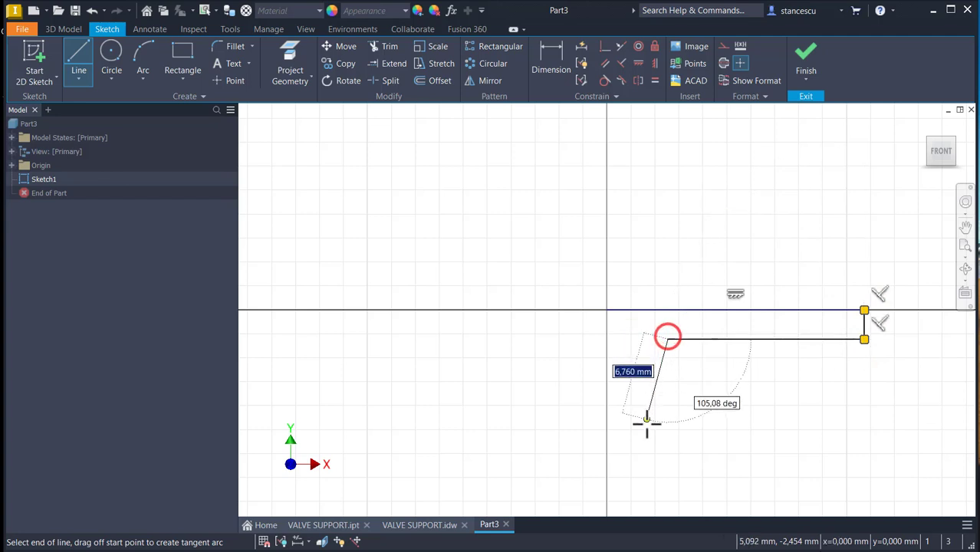
{"action": "left_click", "coordinate": [606, 485]}
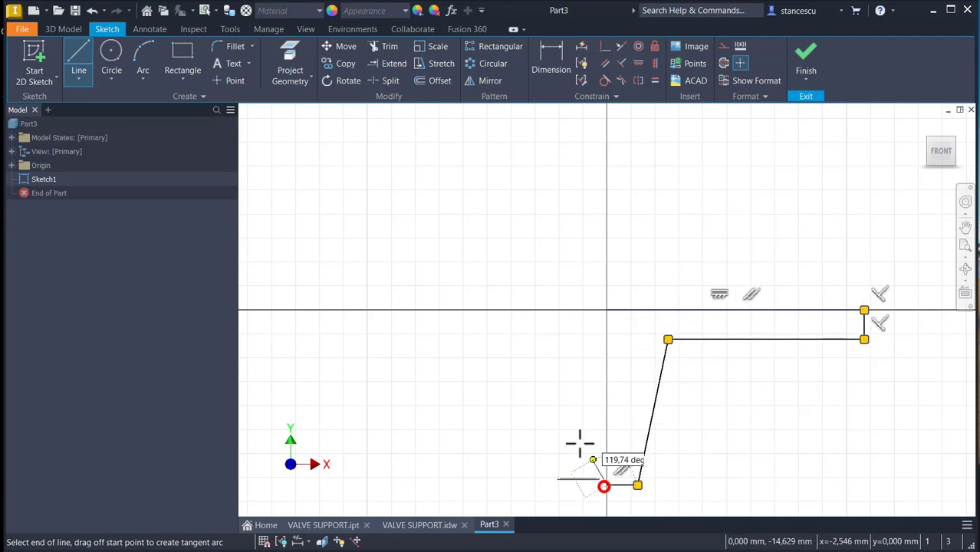
{"action": "right_click", "coordinate": [596, 335]}
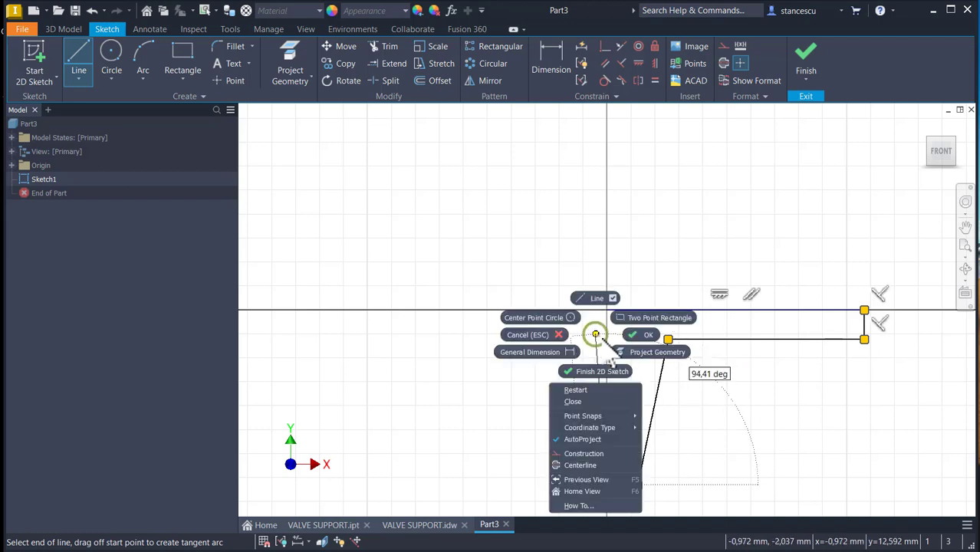
{"action": "left_click", "coordinate": [589, 402]}
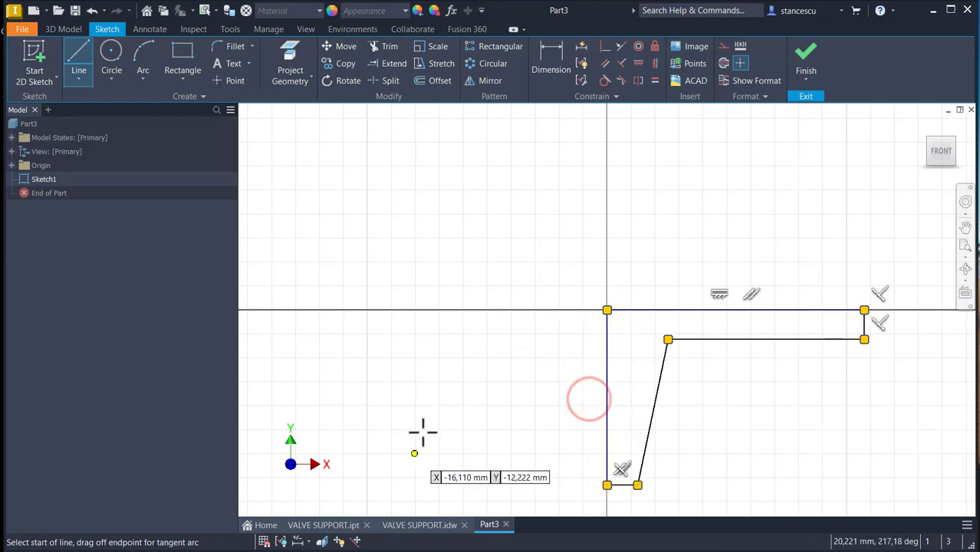
Dimension the thickness of the profile's horizontal leg as 15 mm
{"action": "left_click", "coordinate": [560, 68]}
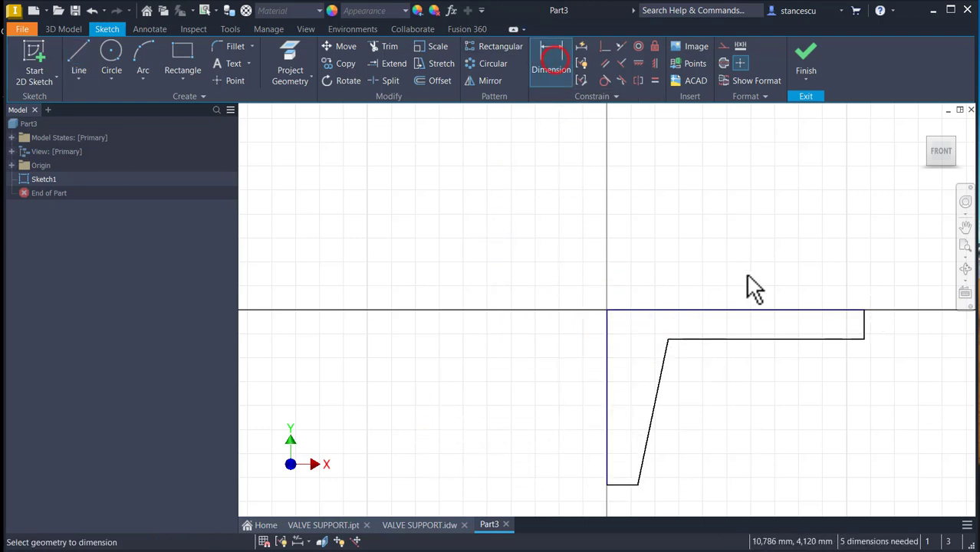
{"action": "left_click", "coordinate": [792, 310]}
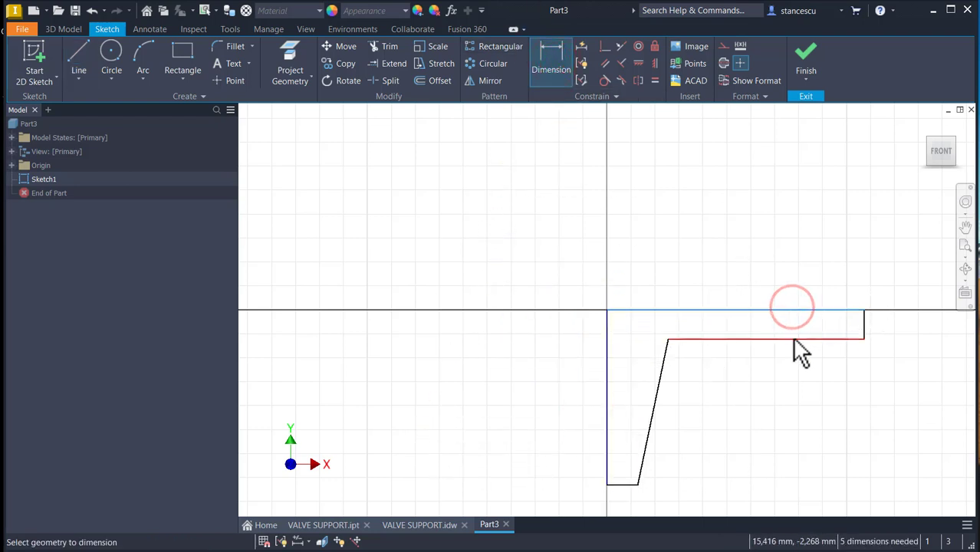
{"action": "left_click", "coordinate": [792, 338]}
{"action": "left_click", "coordinate": [787, 287]}
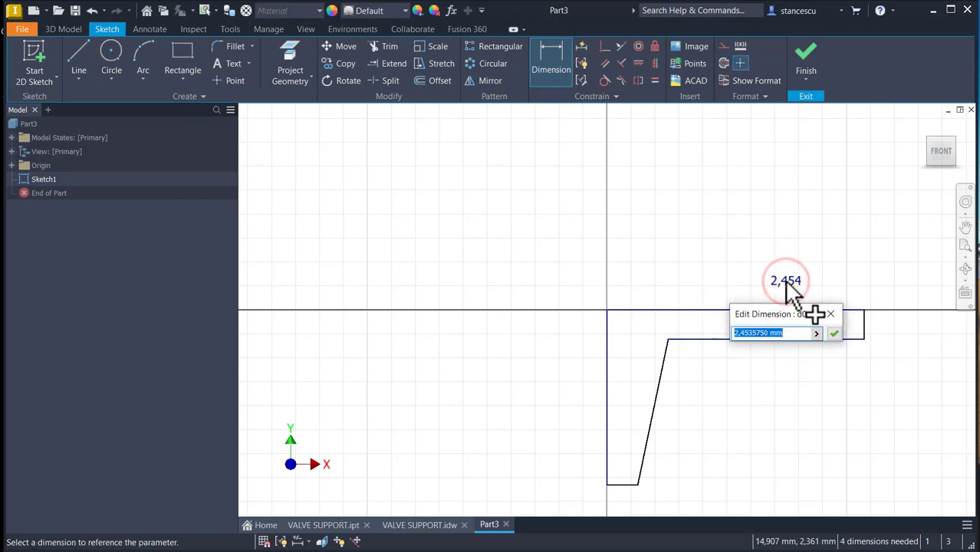
{"action": "type", "text": "4"}
{"action": "key", "text": "Return"}
{"action": "key", "text": "Num_Lock"}
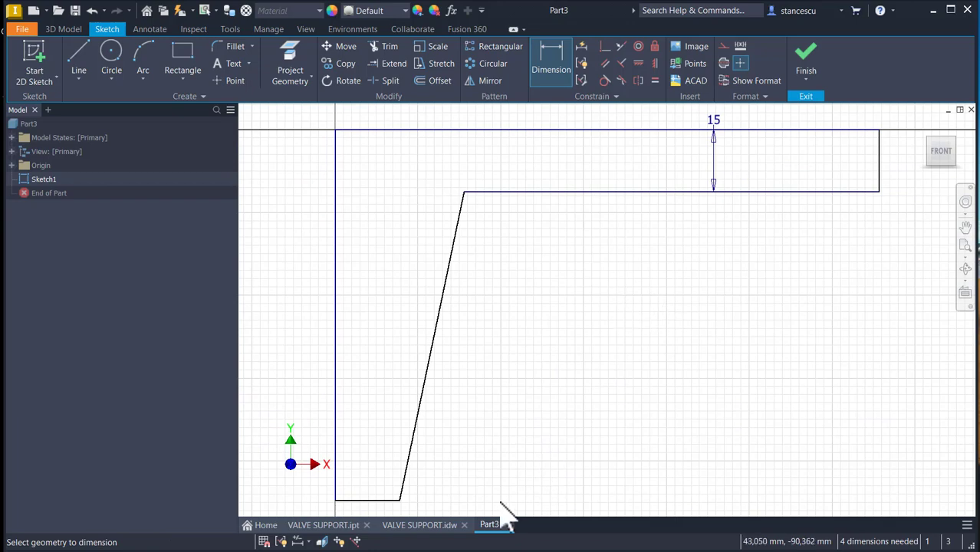
Examine the wall offset and bend radius dimensions of section A-A in the VALVE SUPPORT.idw drawing
{"action": "left_click", "coordinate": [420, 525]}
{"action": "scroll", "coordinate": [337, 280], "scroll_direction": "up", "scroll_amount": 3}
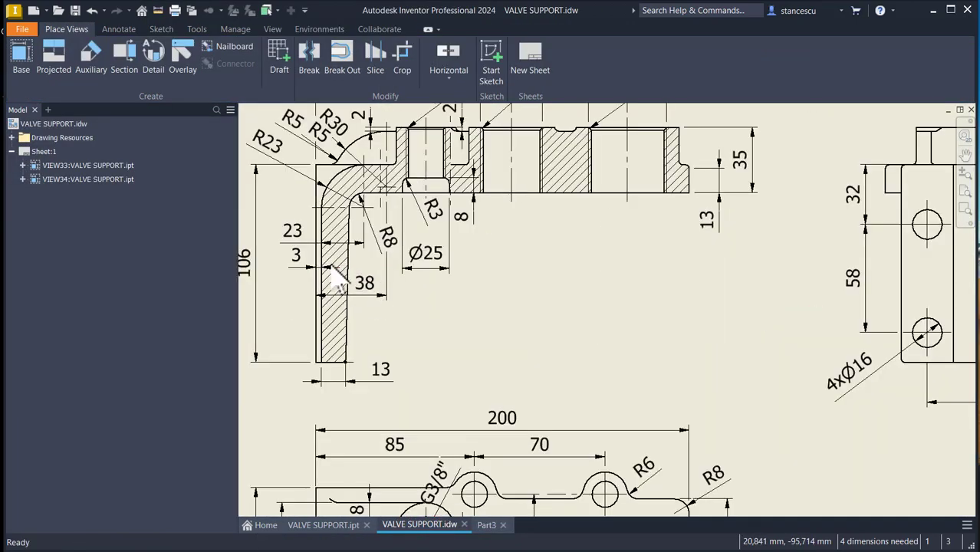
{"action": "middle_click_drag", "start_coordinate": [339, 279], "coordinate": [443, 329]}
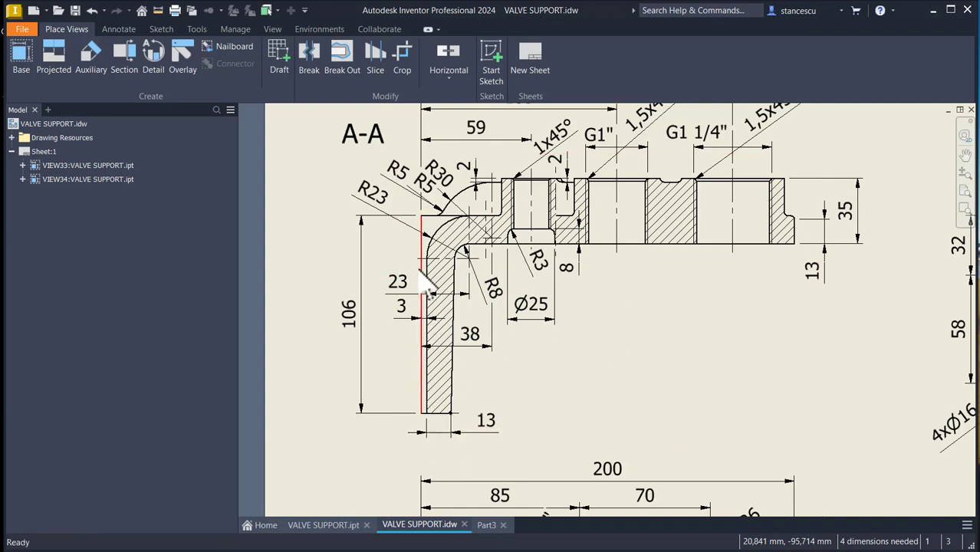
{"action": "left_click", "coordinate": [457, 305]}
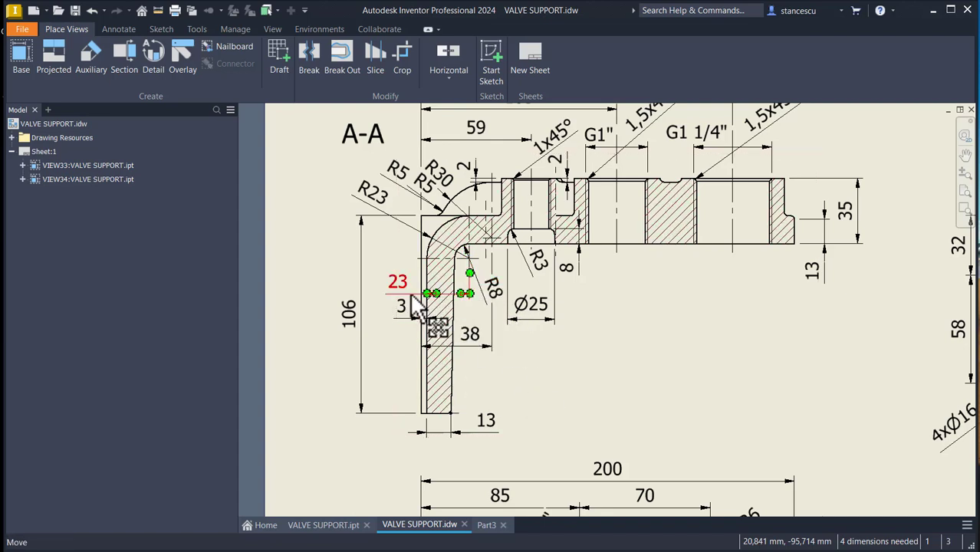
{"action": "left_click", "coordinate": [452, 276]}
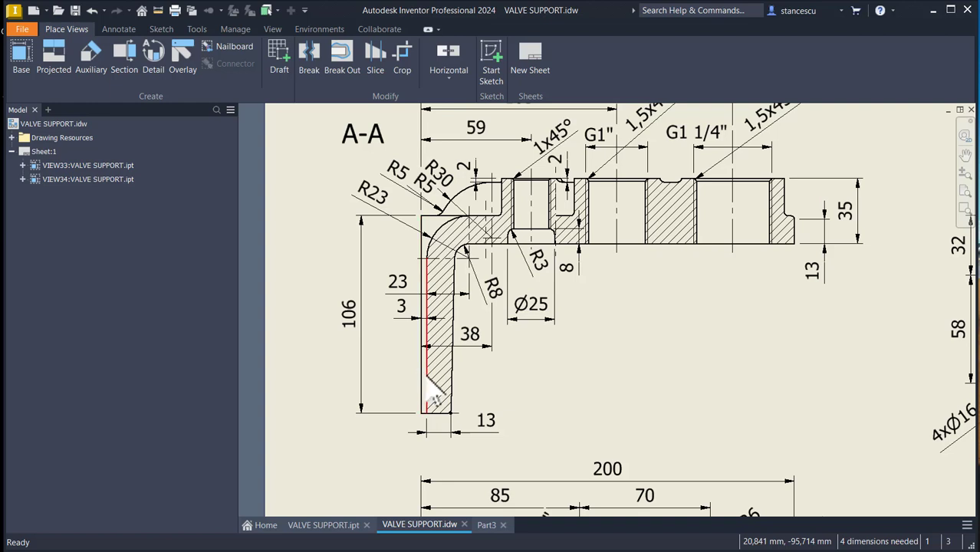
Return to the Part3 sketch and fillet the profile's inner corner with an 8 mm radius
{"action": "left_click", "coordinate": [488, 525]}
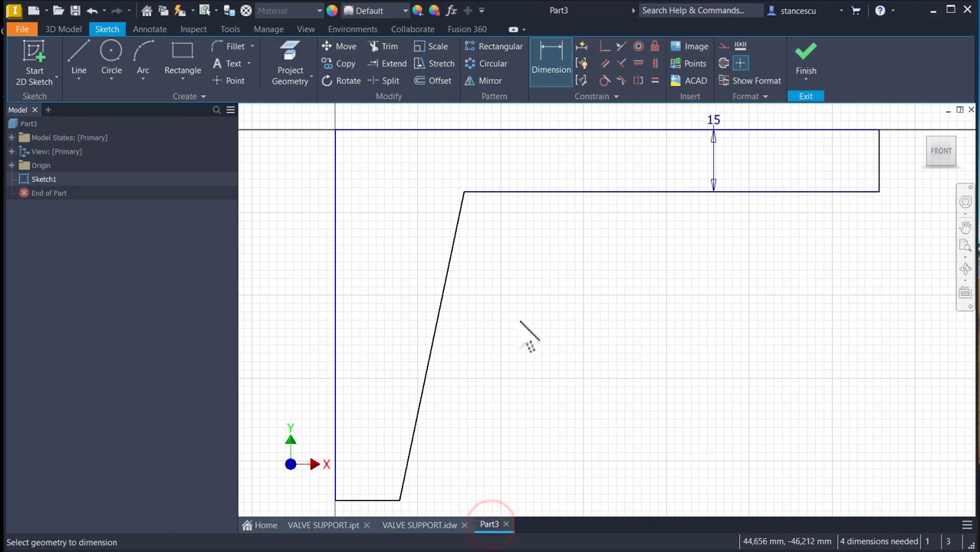
{"action": "left_click", "coordinate": [235, 46]}
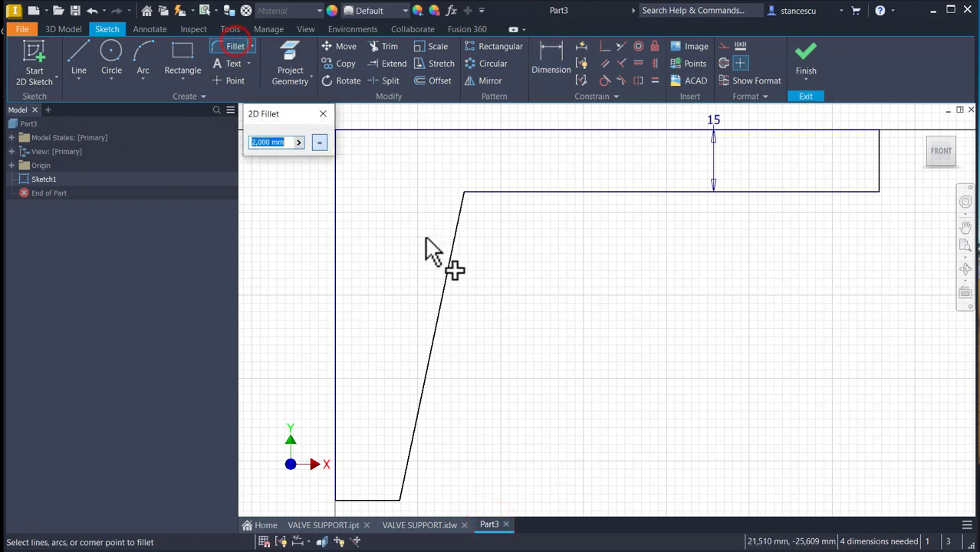
{"action": "type", "text": "8"}
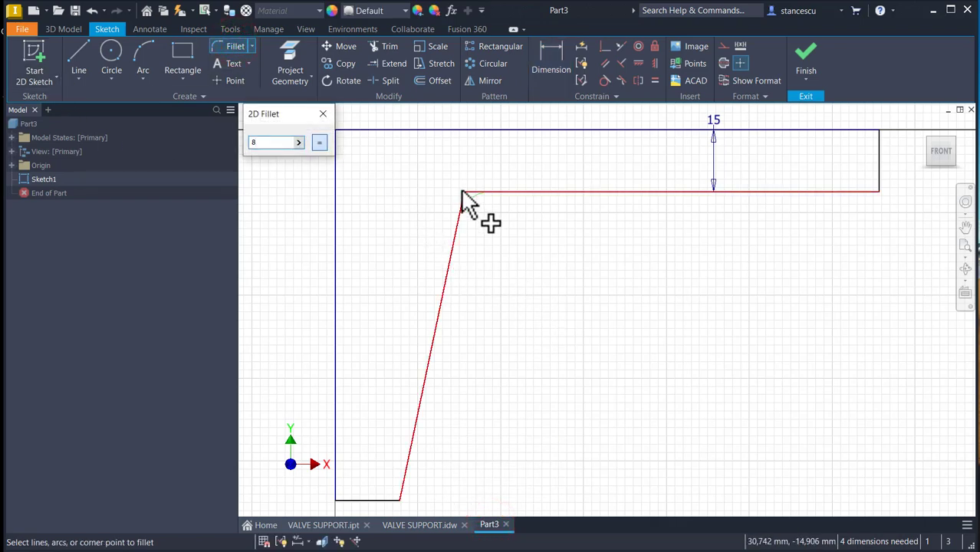
{"action": "left_click", "coordinate": [461, 191]}
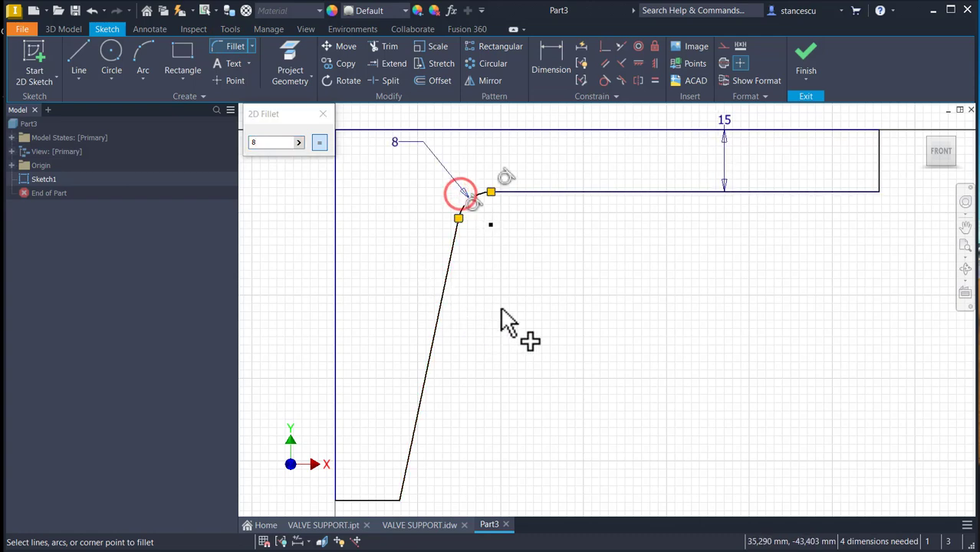
Dimension the horizontal distance from the profile's outer vertical edge to the fillet centre as 23+3 mm
{"action": "left_click", "coordinate": [545, 74]}
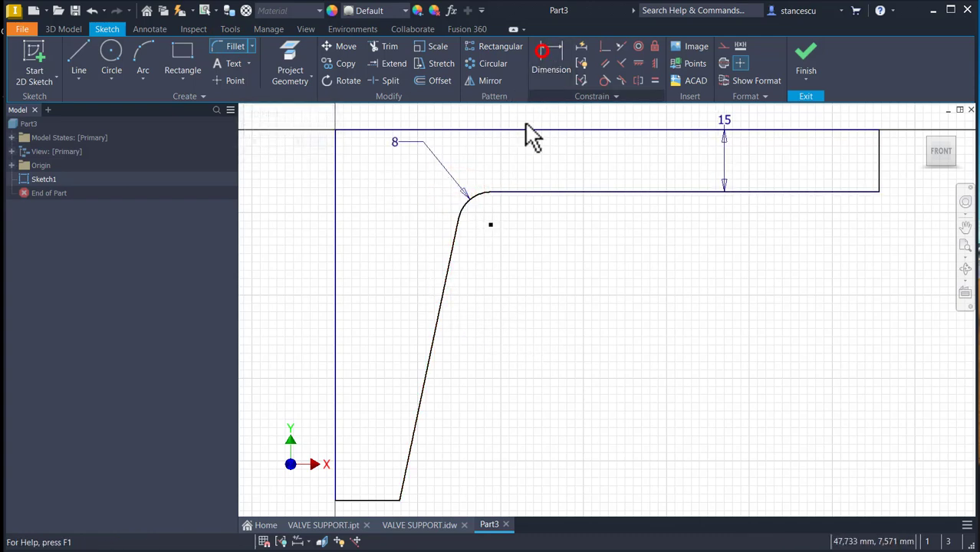
{"action": "left_click", "coordinate": [492, 227]}
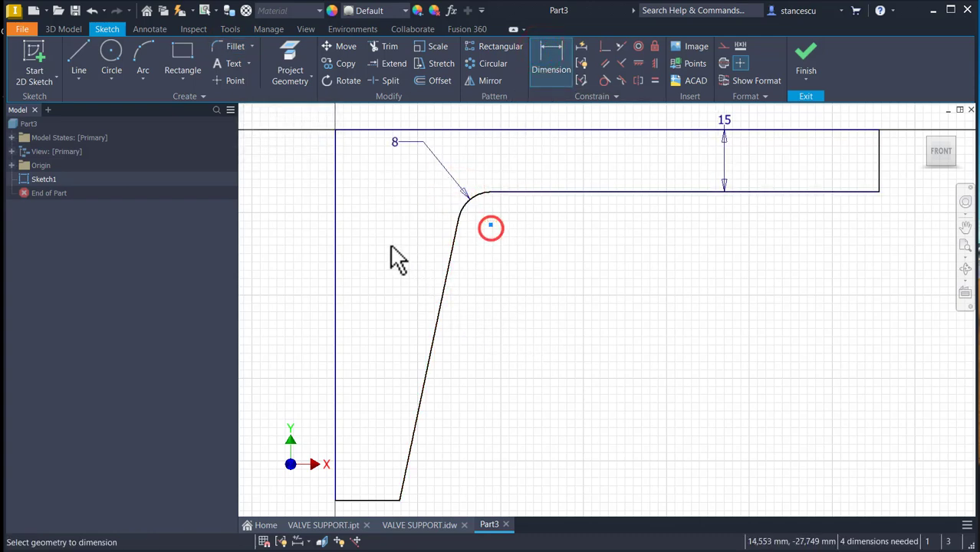
{"action": "left_click", "coordinate": [334, 248]}
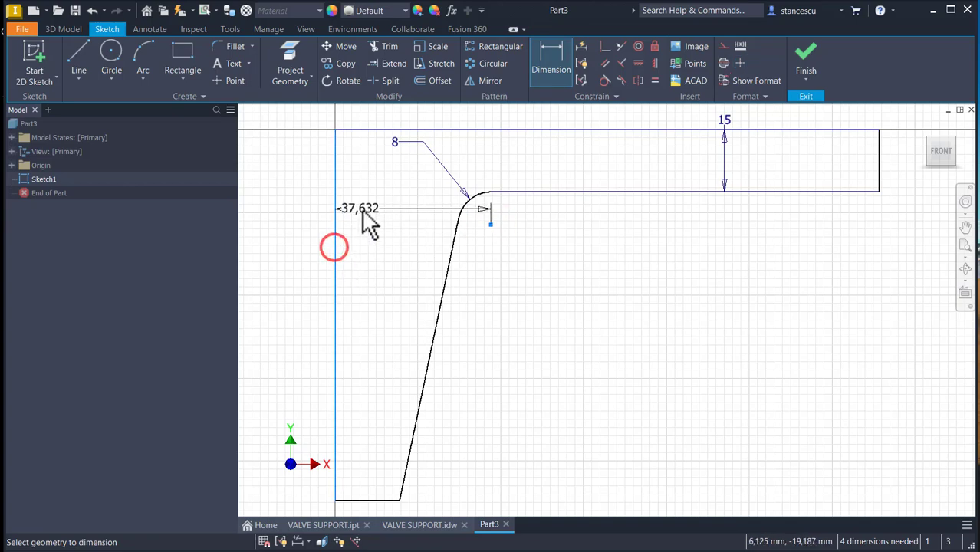
{"action": "middle_click_drag", "start_coordinate": [399, 202], "coordinate": [407, 241]}
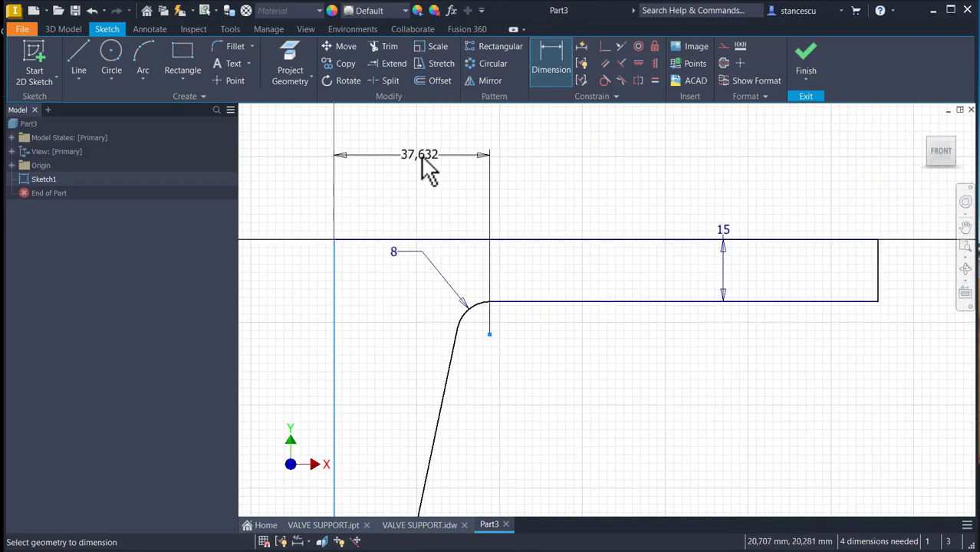
{"action": "left_click", "coordinate": [418, 155]}
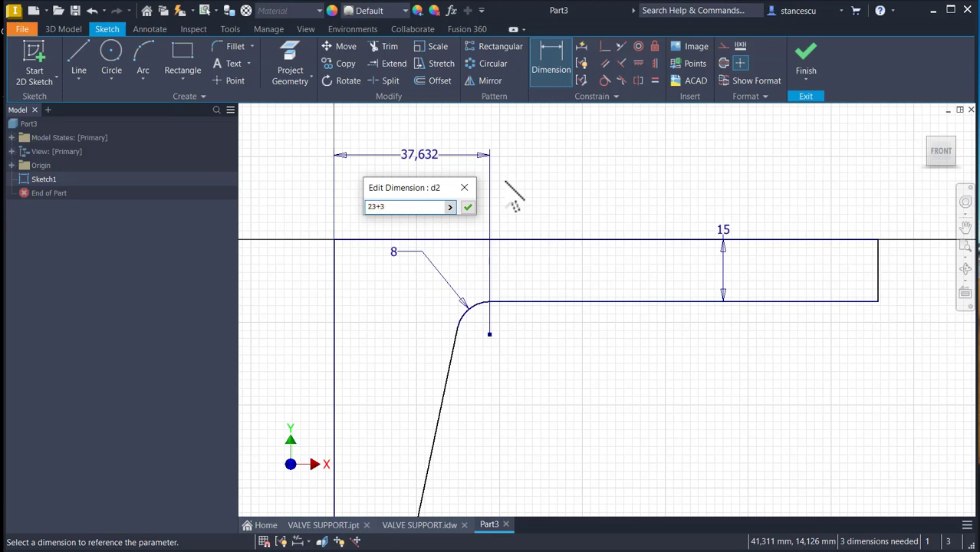
{"action": "key", "text": "Return"}
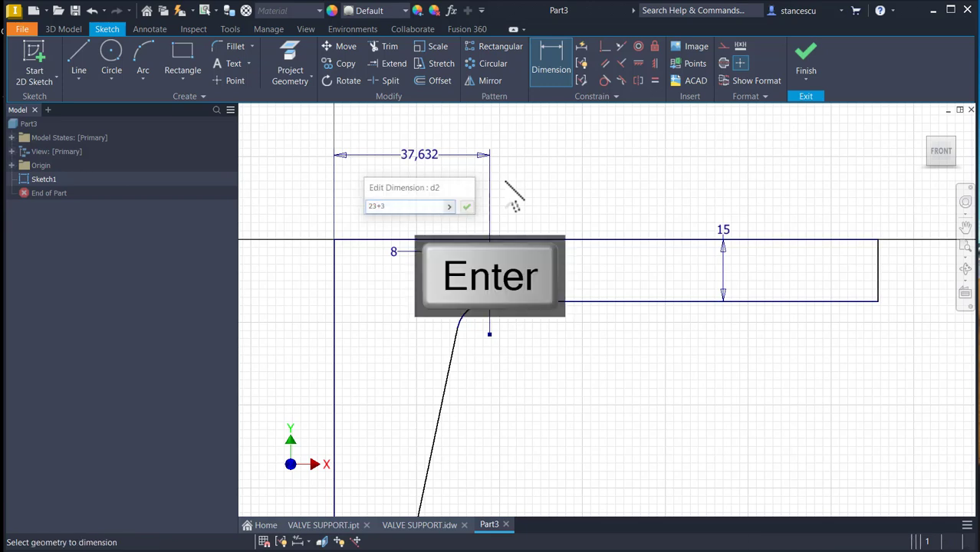
Dimension the short bottom edge of the profile's vertical leg as 13+3 mm
{"action": "middle_click_drag", "start_coordinate": [561, 380], "coordinate": [622, 234]}
{"action": "scroll", "coordinate": [453, 441], "scroll_direction": "down", "scroll_amount": 5}
{"action": "scroll", "coordinate": [427, 433], "scroll_direction": "up", "scroll_amount": 5}
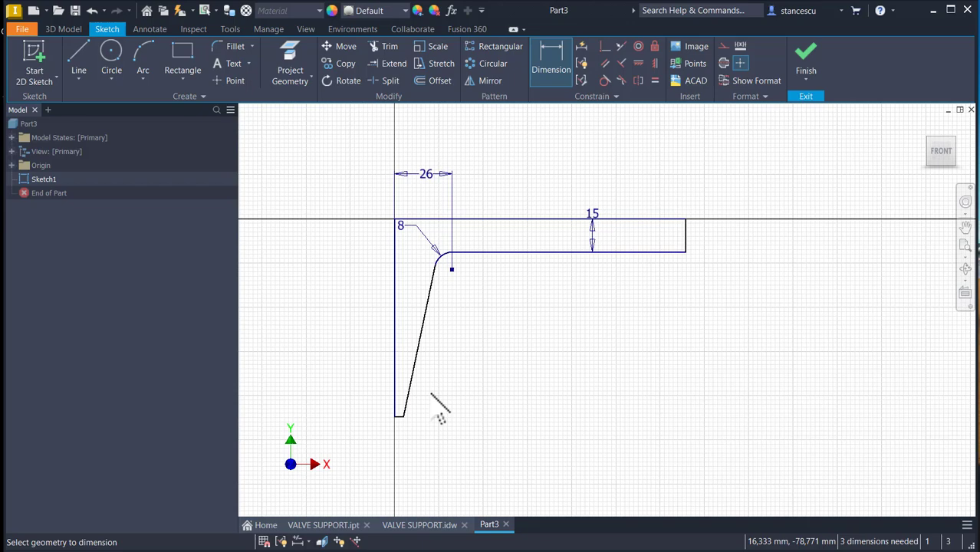
{"action": "scroll", "coordinate": [405, 420], "scroll_direction": "down", "scroll_amount": 4}
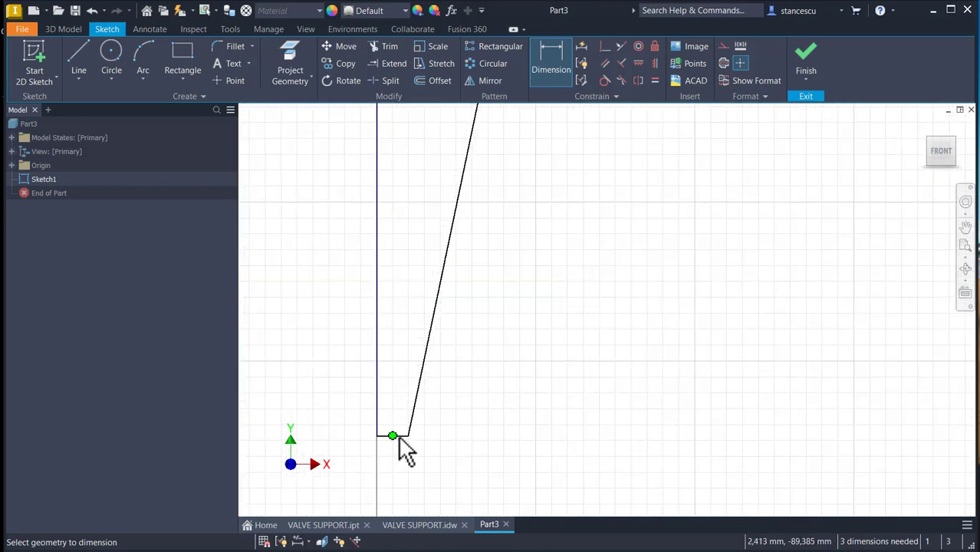
{"action": "left_click", "coordinate": [400, 437]}
{"action": "left_click", "coordinate": [404, 470]}
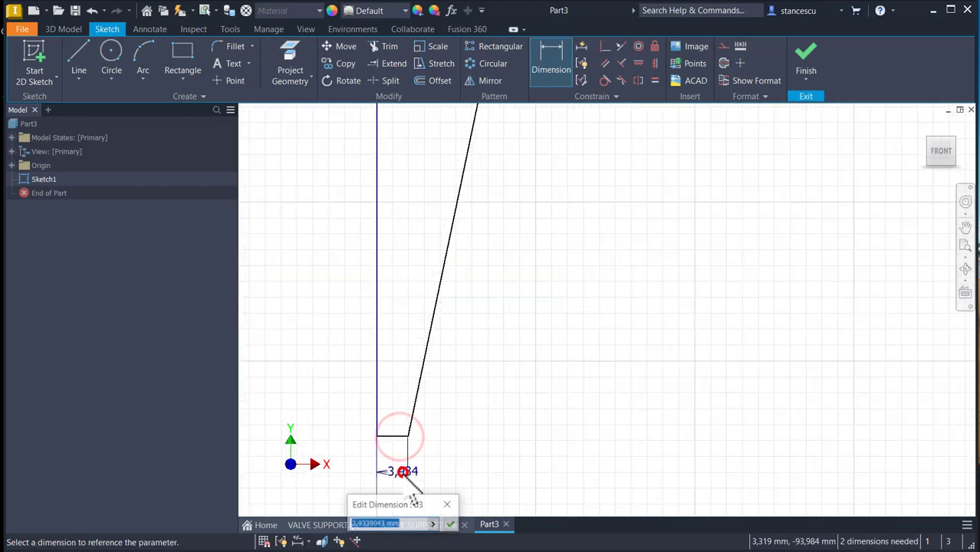
{"action": "type", "text": "13+3"}
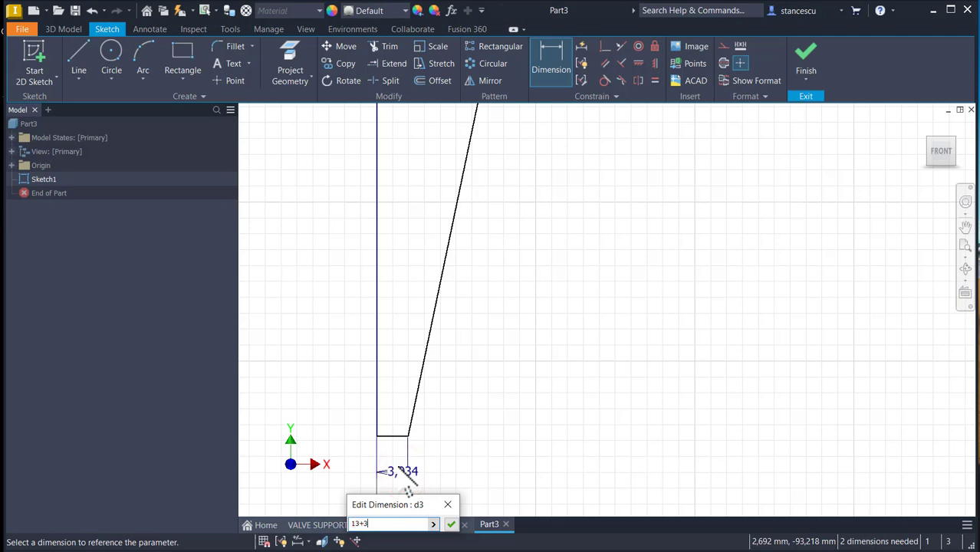
{"action": "key", "text": "Return"}
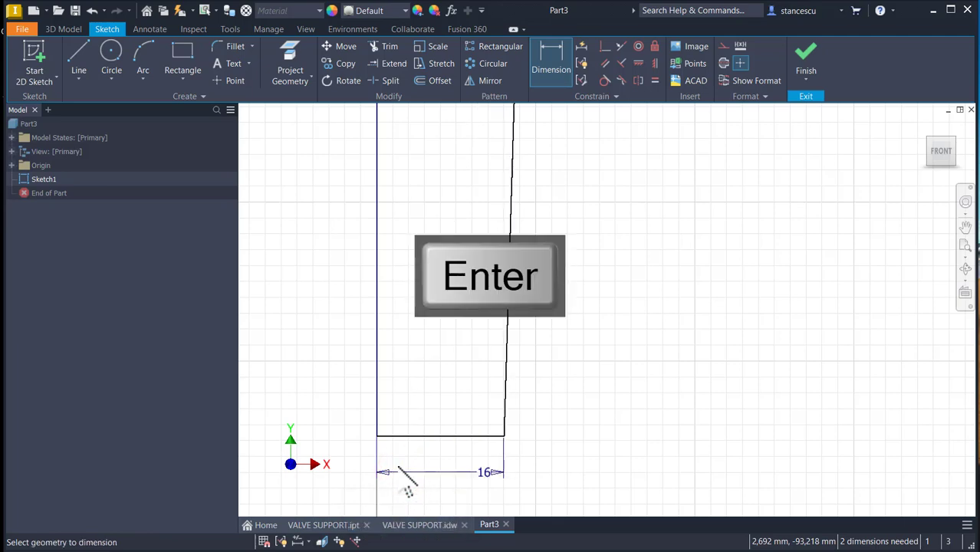
{"action": "key", "text": "Num_Lock"}
Dimension the profile's long top edge as 200 mm
{"action": "scroll", "coordinate": [347, 458], "scroll_direction": "up", "scroll_amount": 4}
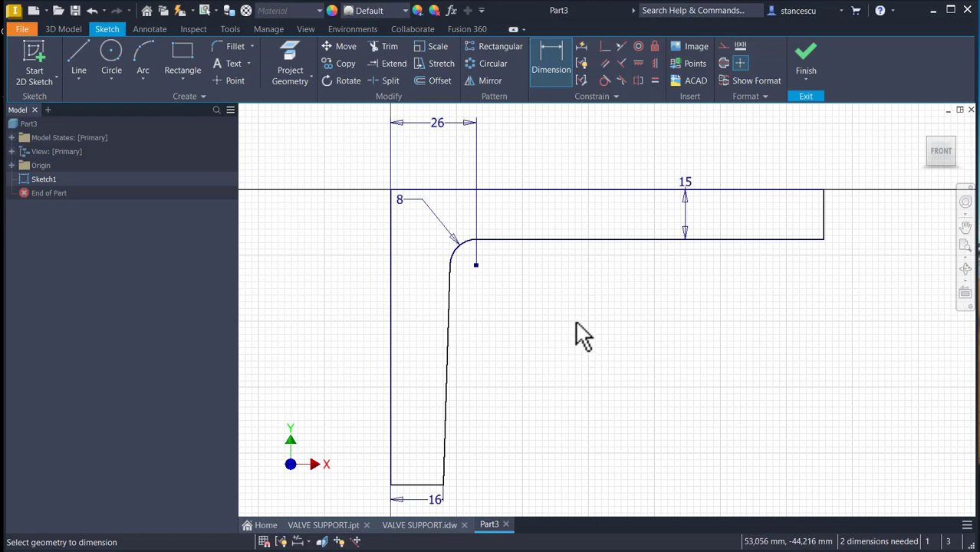
{"action": "left_click", "coordinate": [615, 191]}
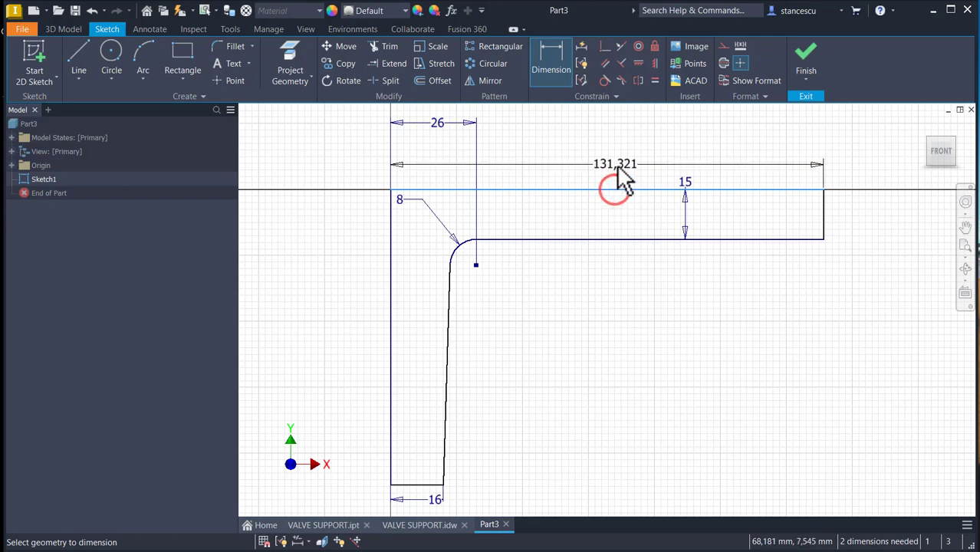
{"action": "left_click", "coordinate": [615, 156]}
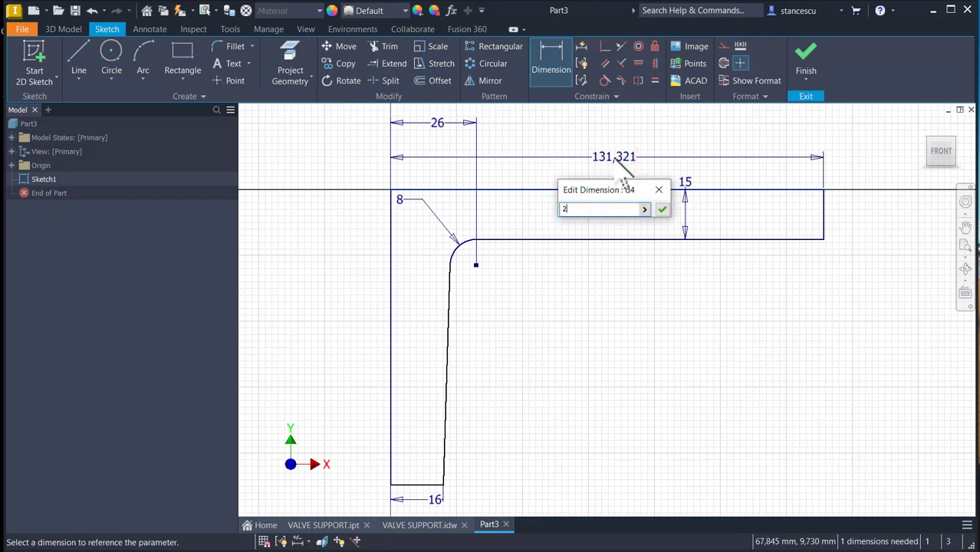
{"action": "type", "text": "200"}
{"action": "key", "text": "Return"}
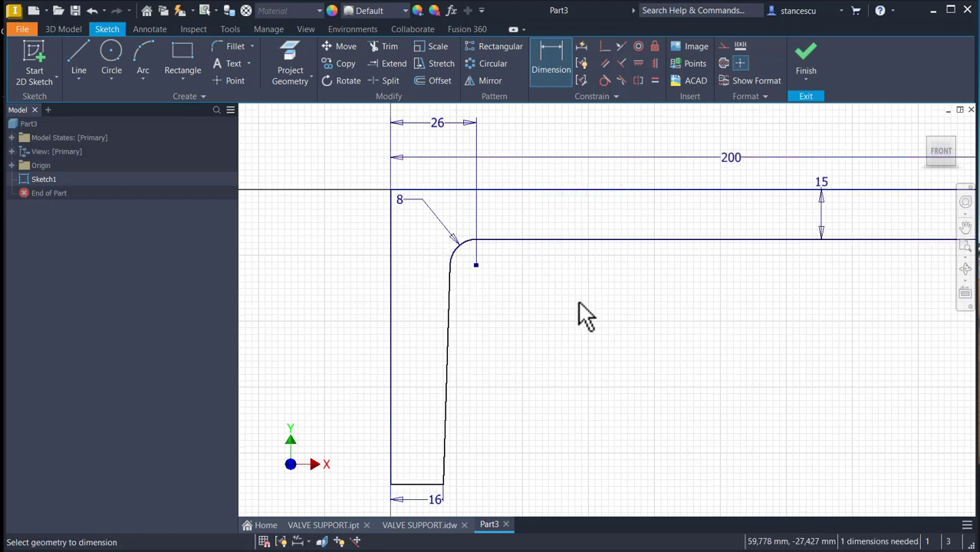
Dimension the profile's outer vertical edge as 106 mm and finish the sketch in isometric view
{"action": "middle_click_drag", "start_coordinate": [564, 338], "coordinate": [683, 232]}
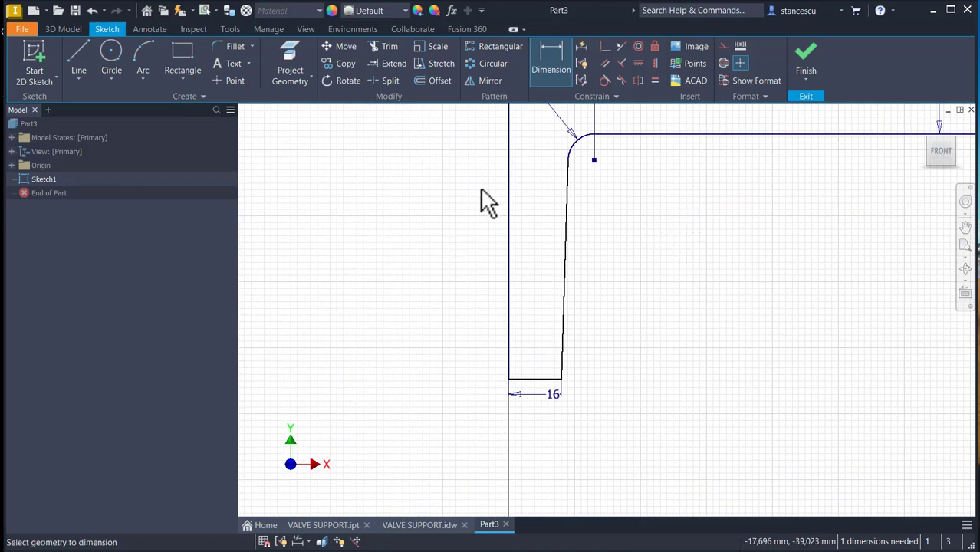
{"action": "left_click", "coordinate": [510, 207]}
{"action": "left_click", "coordinate": [456, 219]}
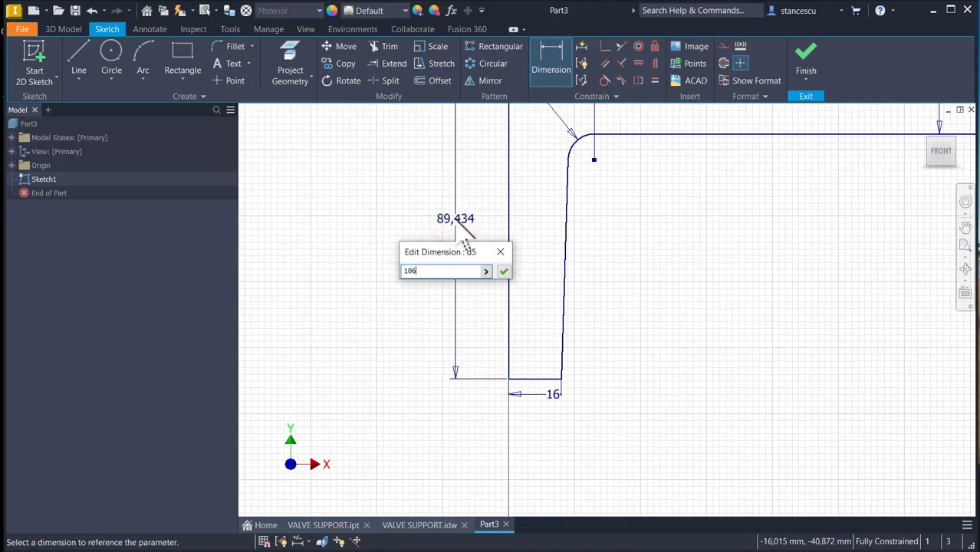
{"action": "type", "text": "106"}
{"action": "key", "text": "Return"}
{"action": "key", "text": "Num_Lock"}
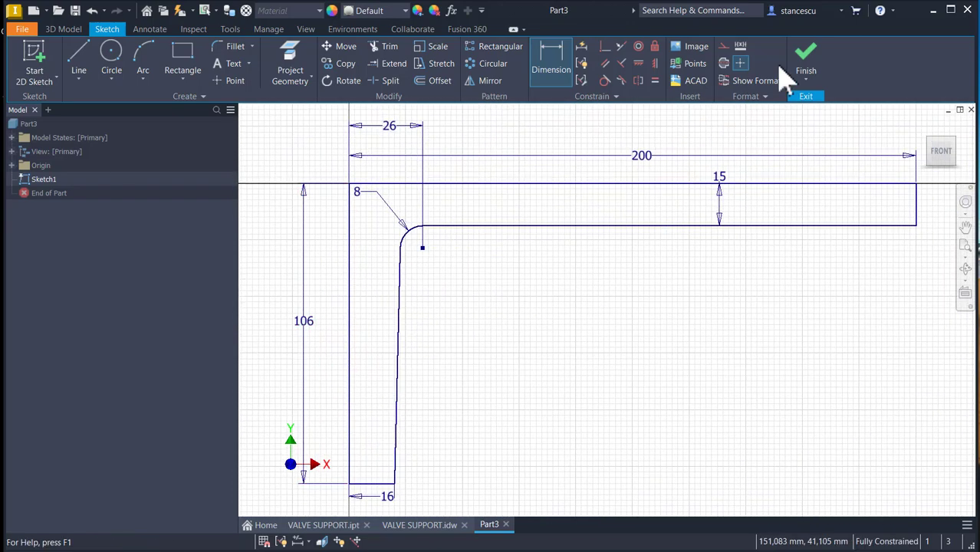
{"action": "left_click", "coordinate": [807, 63]}
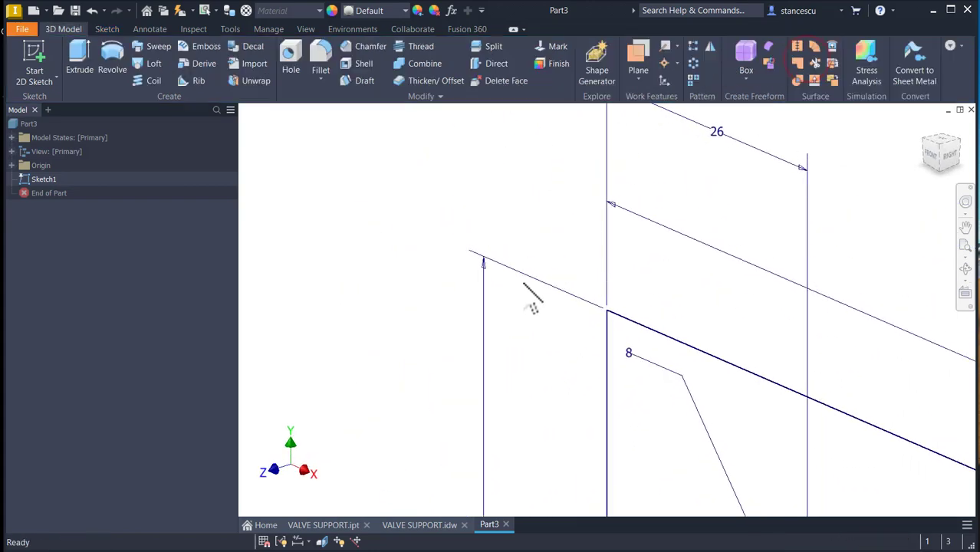
{"action": "key", "text": "F6"}
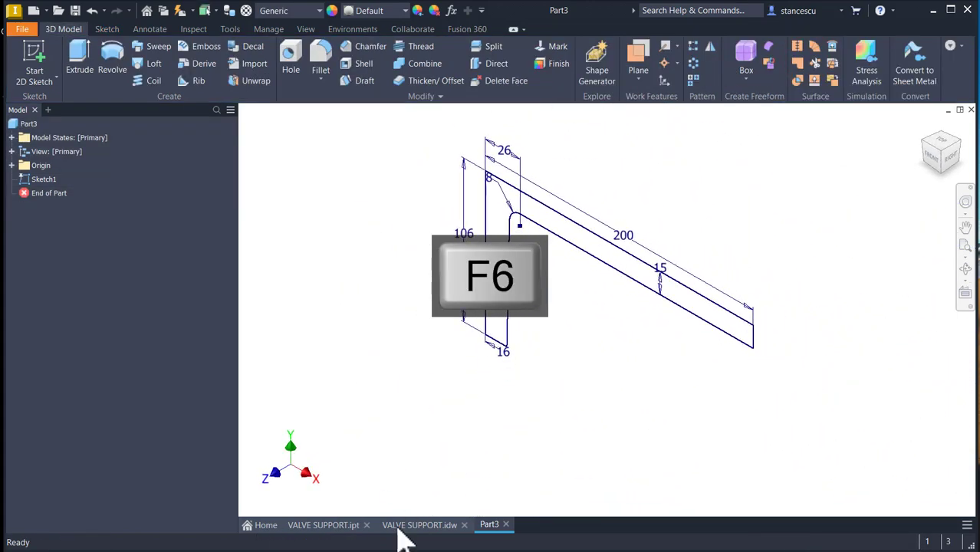
Examine the full VALVE SUPPORT.idw sheet for the plate's width and return to Part3
{"action": "left_click", "coordinate": [396, 526]}
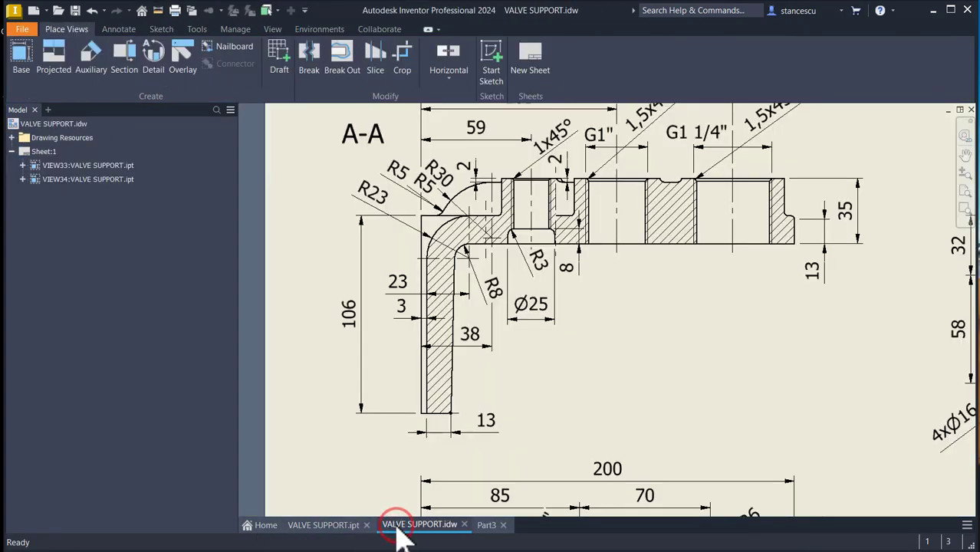
{"action": "key", "text": "Home"}
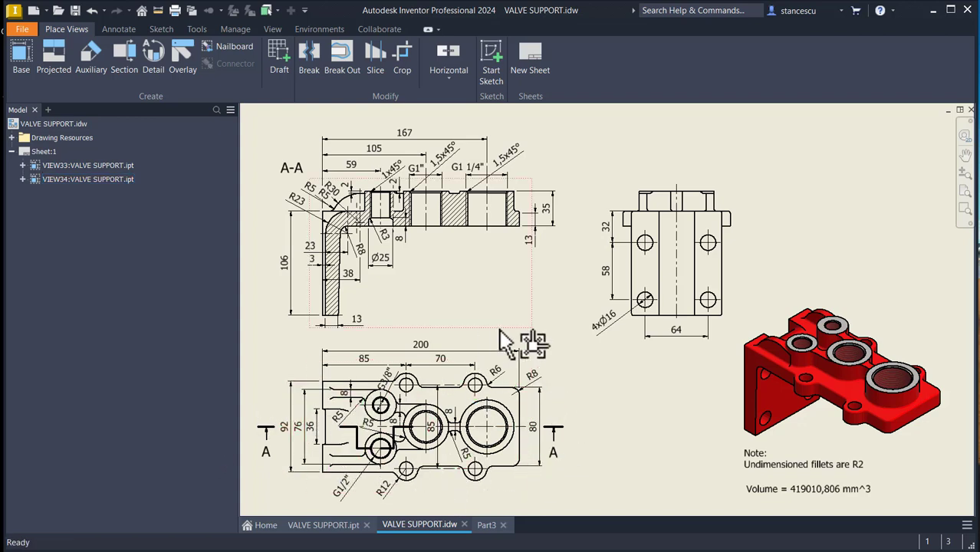
{"action": "left_click", "coordinate": [488, 525]}
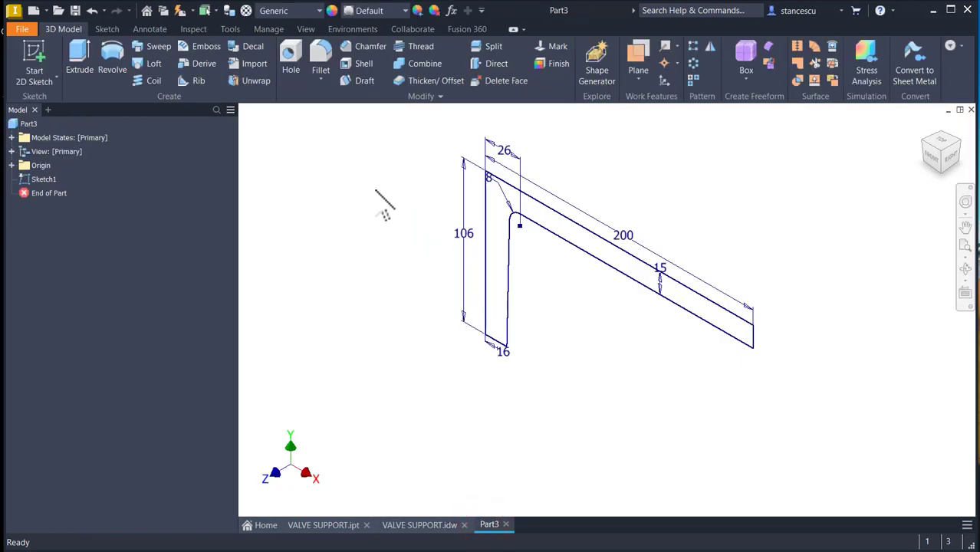
Extrude the inverted-L profile 80 mm symmetrically about its sketch plane as a new solid
{"action": "left_click", "coordinate": [80, 53]}
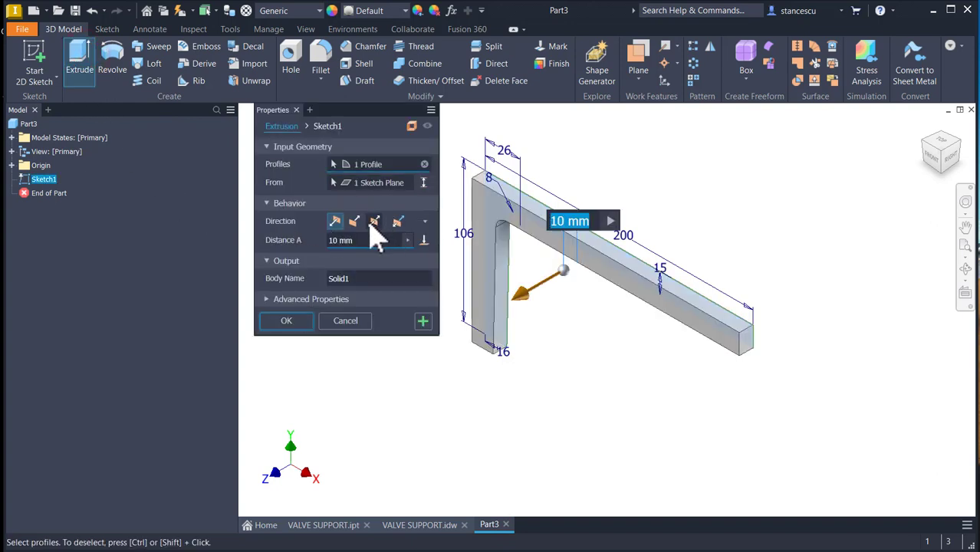
{"action": "left_click", "coordinate": [374, 222]}
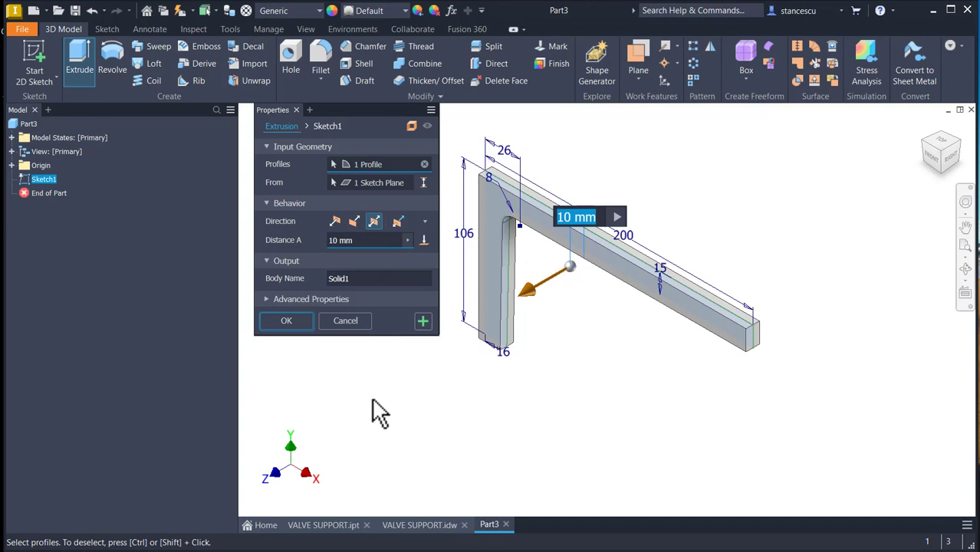
{"action": "type", "text": "80"}
{"action": "key", "text": "Return"}
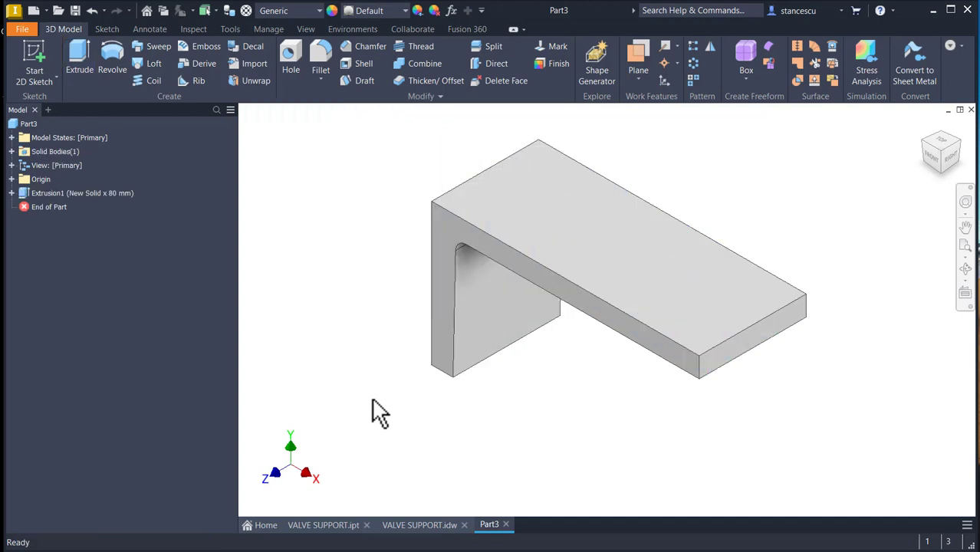
{"action": "key", "text": "F6"}
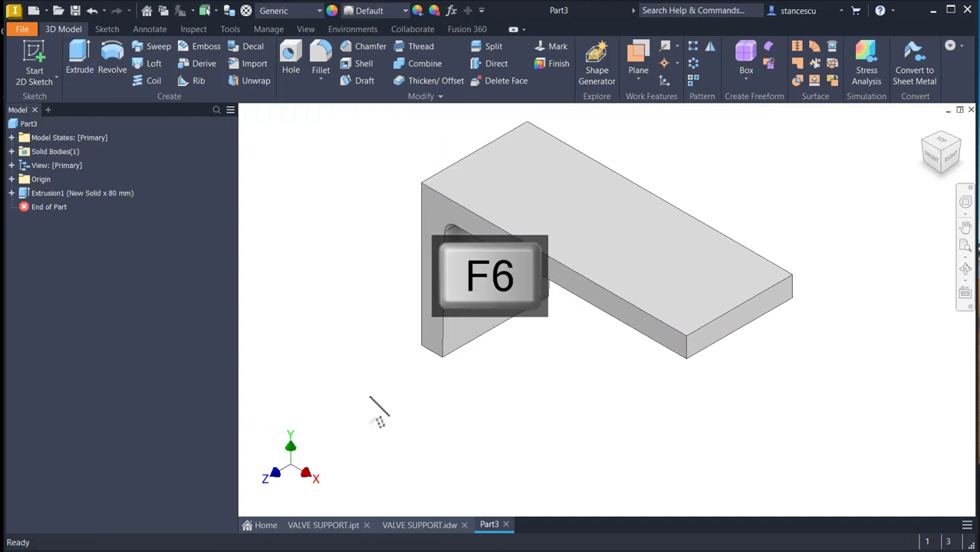
Examine the section A-A and top view dimensions around the vertical wall in the VALVE SUPPORT.idw drawing
{"action": "left_click", "coordinate": [407, 524]}
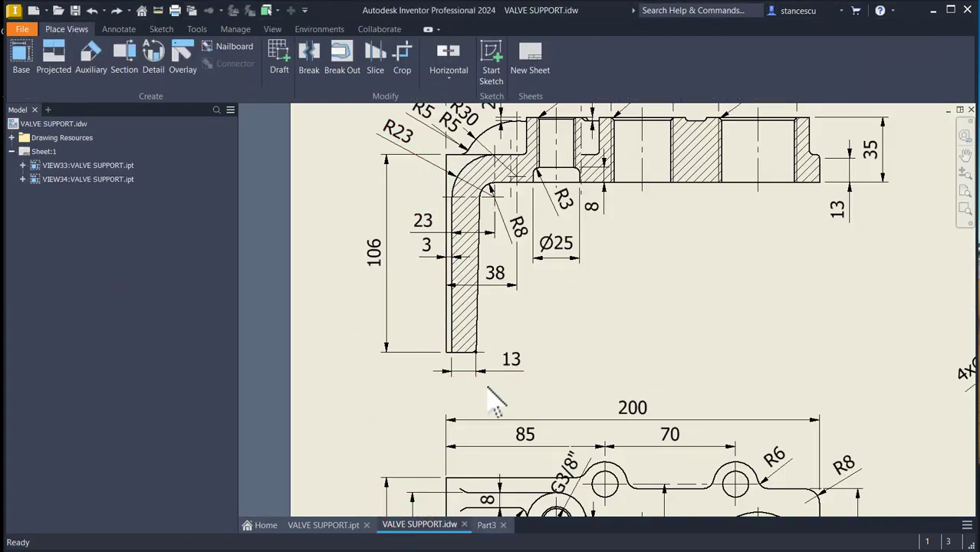
{"action": "middle_click_drag", "start_coordinate": [492, 399], "coordinate": [508, 197]}
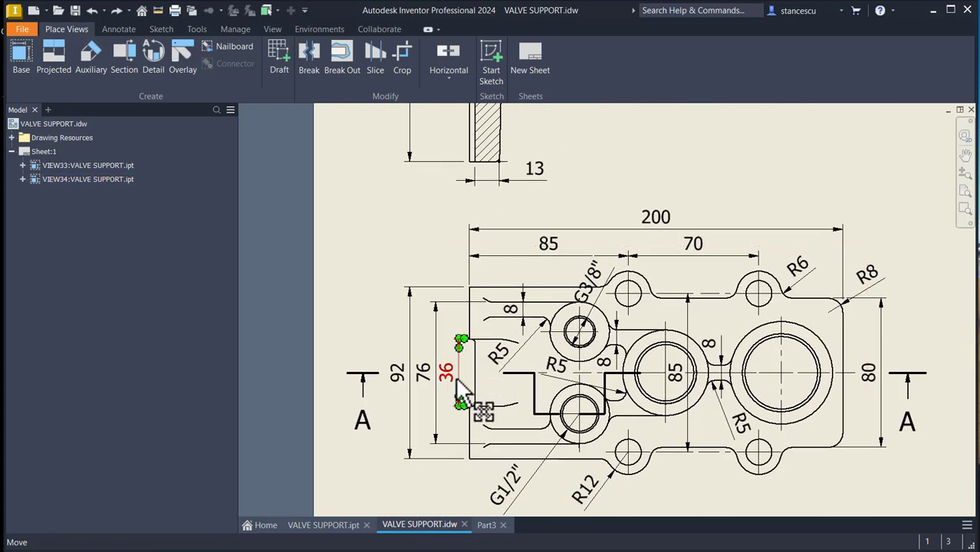
{"action": "middle_click_drag", "start_coordinate": [504, 237], "coordinate": [500, 415]}
{"action": "middle_click_drag", "start_coordinate": [640, 307], "coordinate": [631, 329]}
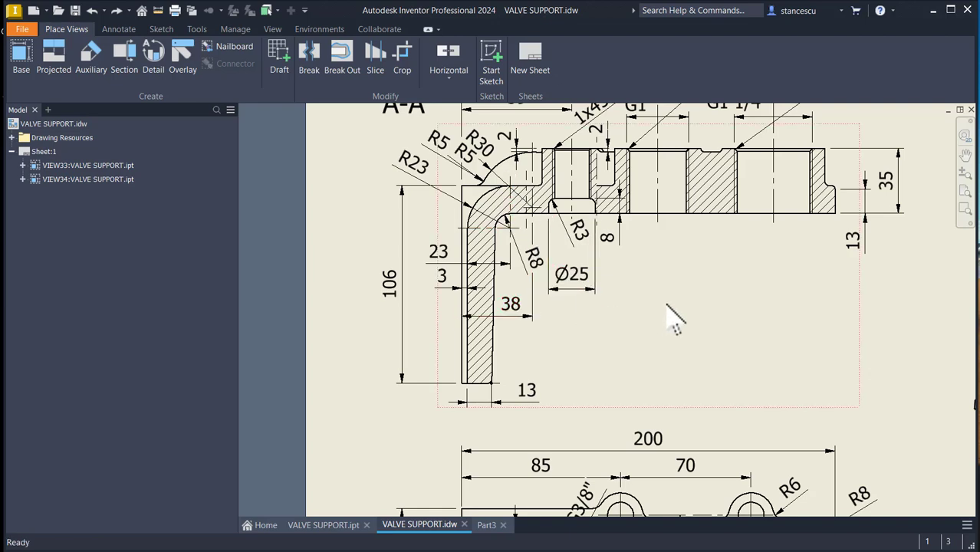
Return to Part3 and start a sketch on the XY plane with the model sliced at the sketch plane
{"action": "left_click", "coordinate": [486, 528]}
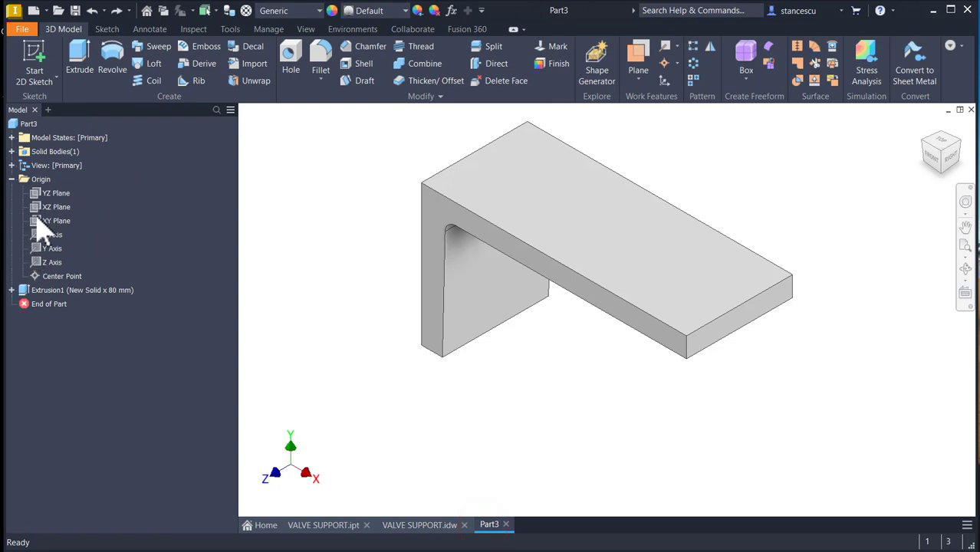
{"action": "left_click", "coordinate": [46, 221]}
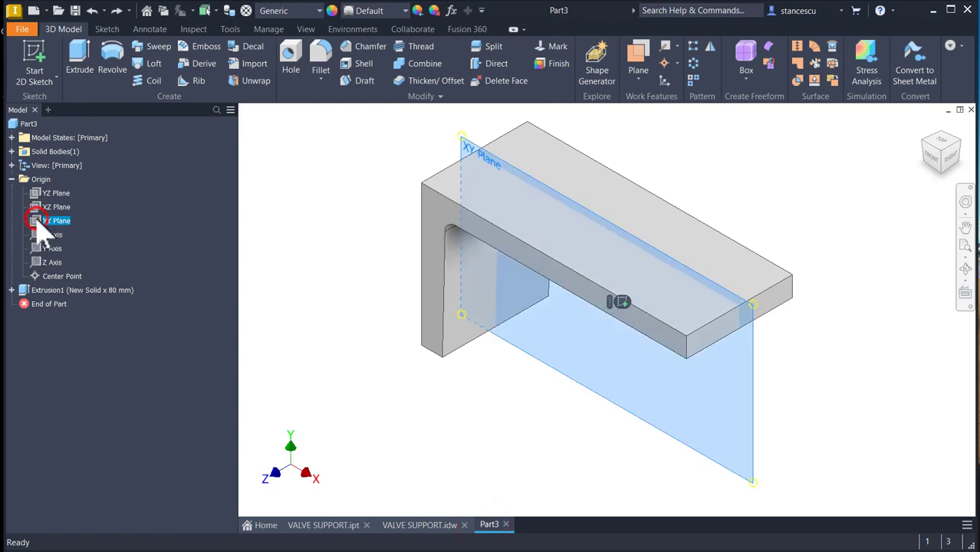
{"action": "left_click", "coordinate": [623, 302]}
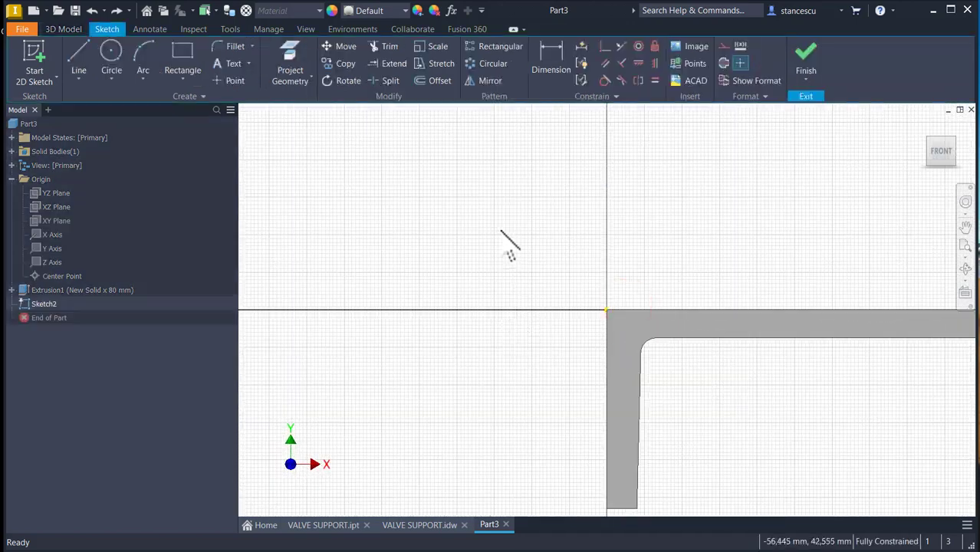
{"action": "key", "text": "F7"}
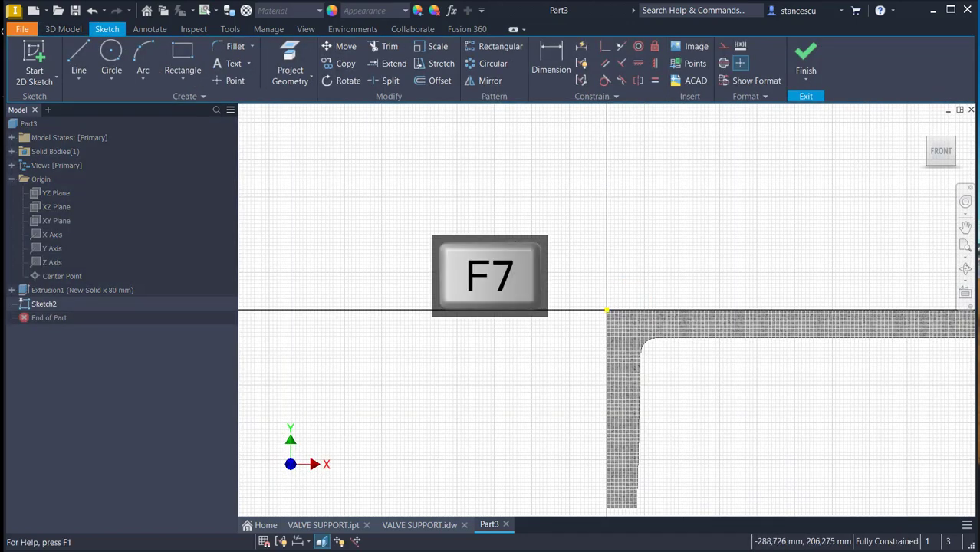
Sketch a vertical line about 90 mm long up from the wall's bottom edge, continued by a tangent arc of about 16 mm radius to the top edge
{"action": "left_click", "coordinate": [79, 68]}
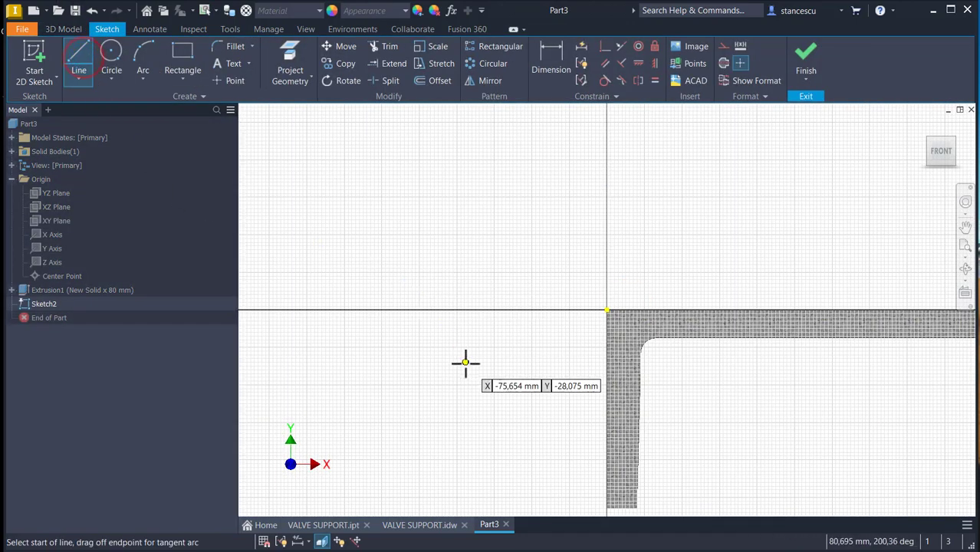
{"action": "mouse_move", "coordinate": [464, 364]}
{"action": "middle_mouse_down"}
{"action": "mouse_move", "coordinate": [434, 299]}
{"action": "mouse_move", "coordinate": [441, 303]}
{"action": "middle_mouse_up"}
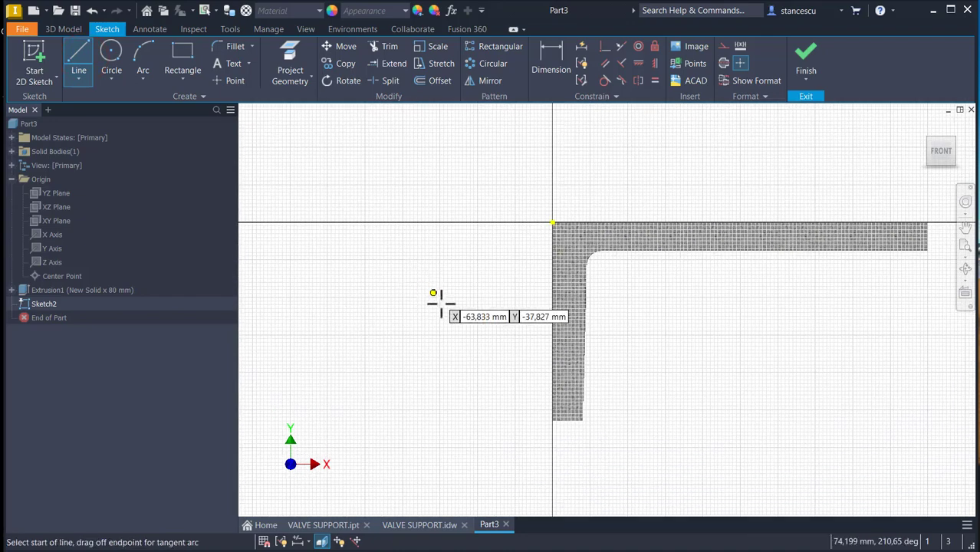
{"action": "left_click", "coordinate": [560, 419]}
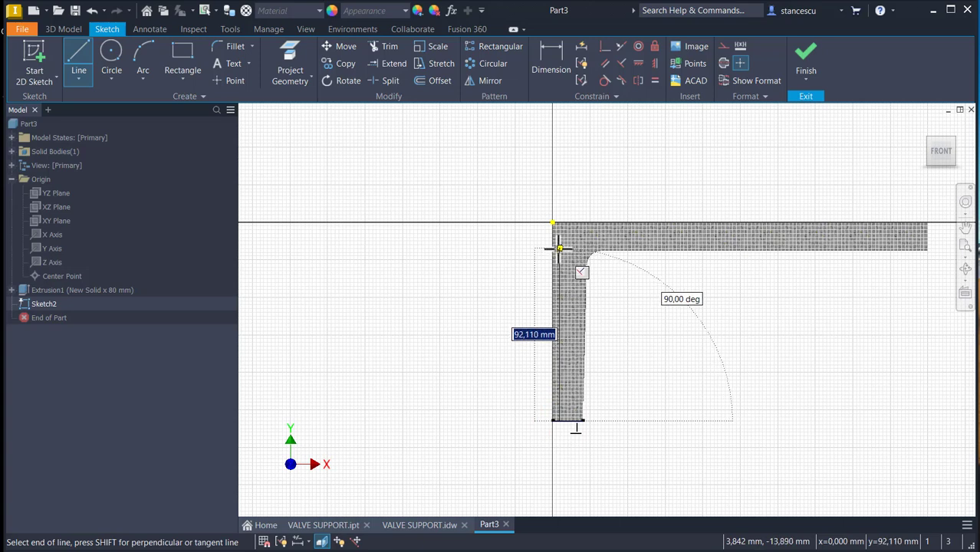
{"action": "left_click", "coordinate": [559, 249]}
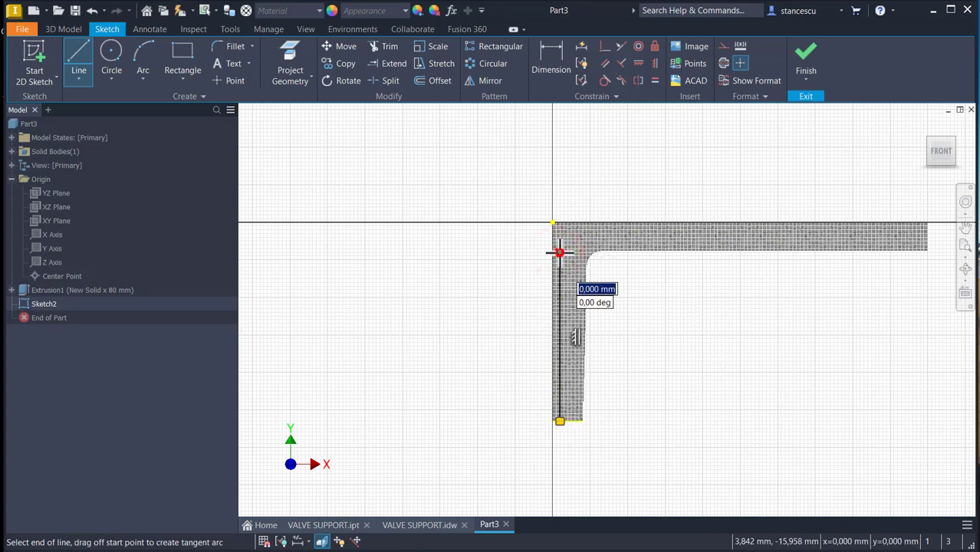
{"action": "left_click_drag", "start_coordinate": [559, 251], "coordinate": [583, 223]}
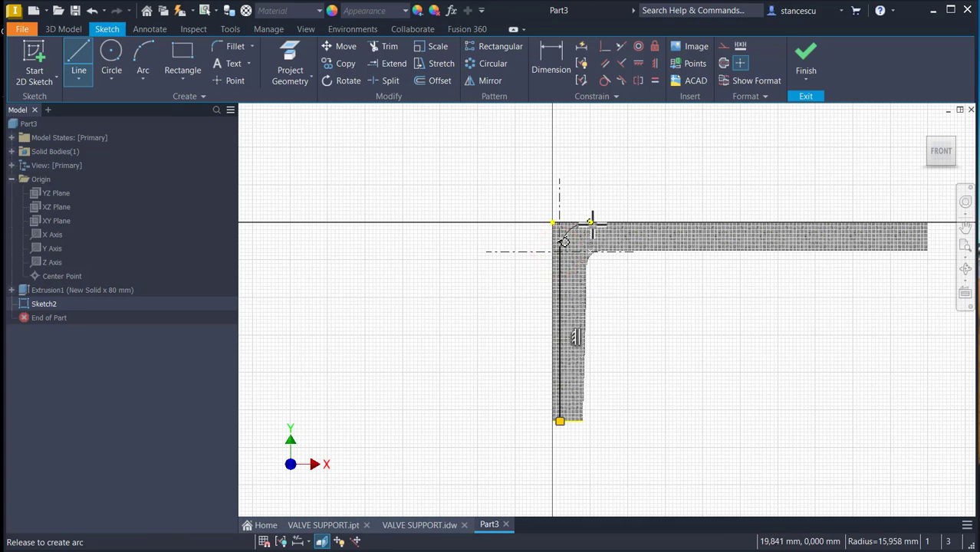
{"action": "left_click_drag", "start_coordinate": [591, 223], "coordinate": [591, 223]}
{"action": "key", "text": "Escape"}
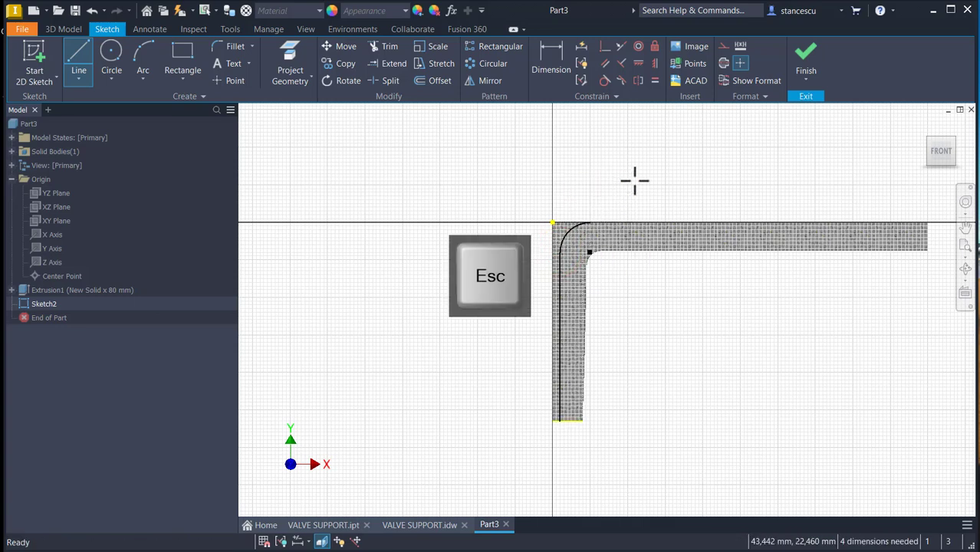
Constrain the corner arc tangent to the plate's top edge
{"action": "left_click", "coordinate": [605, 80]}
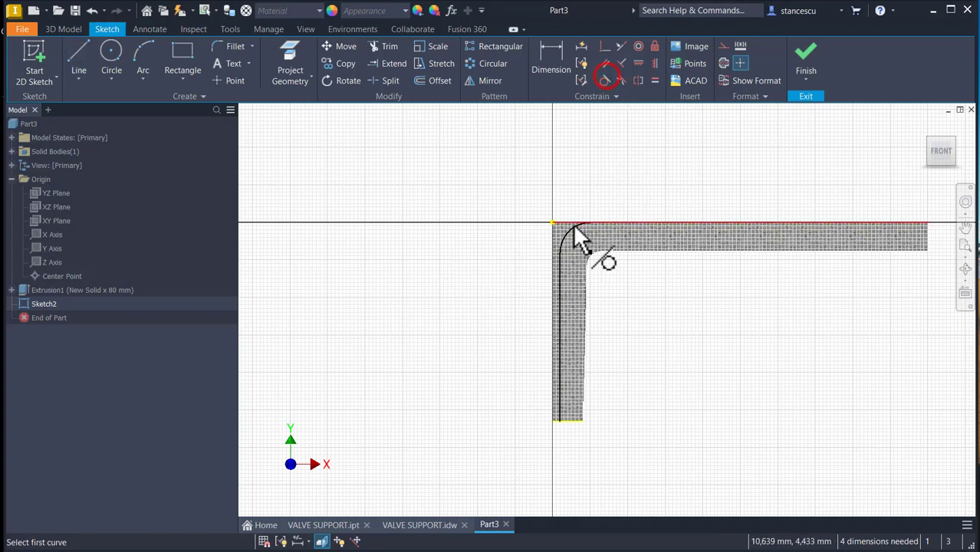
{"action": "scroll", "coordinate": [572, 224], "scroll_direction": "up", "scroll_amount": 2}
{"action": "left_click", "coordinate": [573, 232]}
{"action": "left_click", "coordinate": [583, 221]}
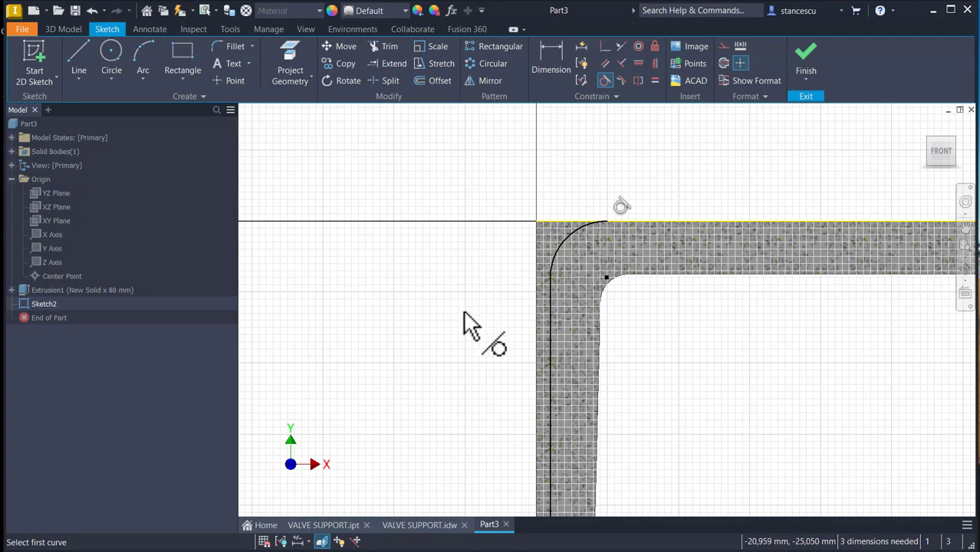
Project the vertical wall's outer edge into the sketch
{"action": "middle_click_drag", "start_coordinate": [465, 321], "coordinate": [494, 160]}
{"action": "scroll", "coordinate": [481, 213], "scroll_direction": "down", "scroll_amount": 2}
{"action": "middle_click_drag", "start_coordinate": [480, 213], "coordinate": [463, 251]}
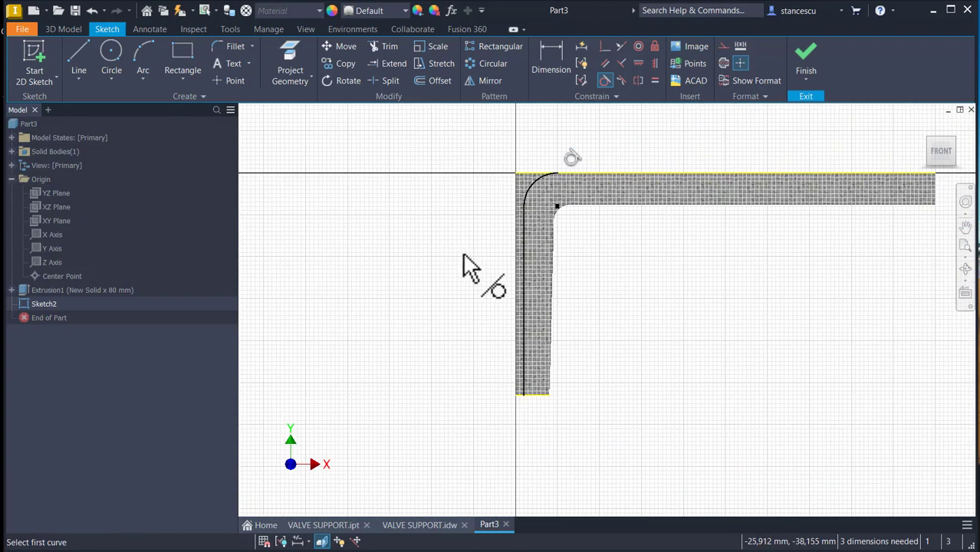
{"action": "left_click", "coordinate": [296, 71]}
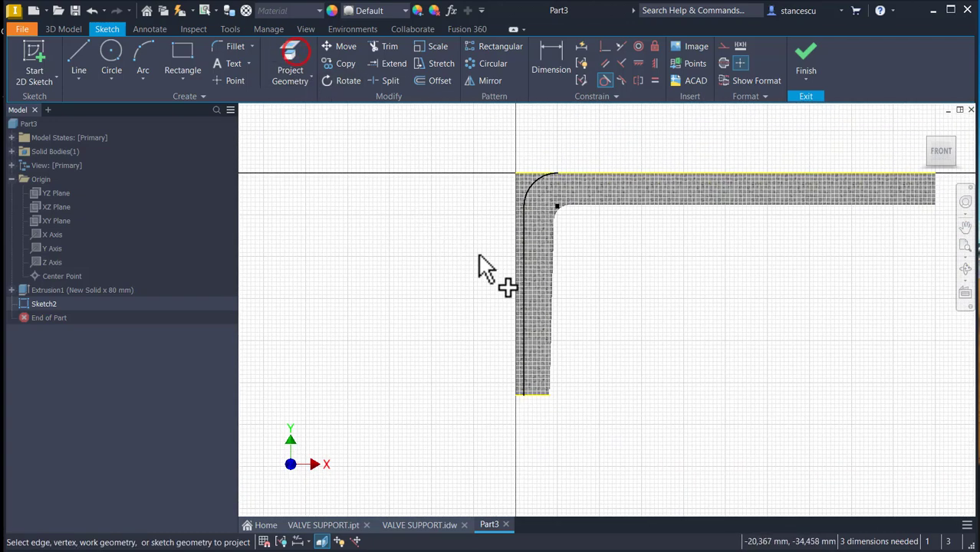
{"action": "left_click", "coordinate": [515, 304]}
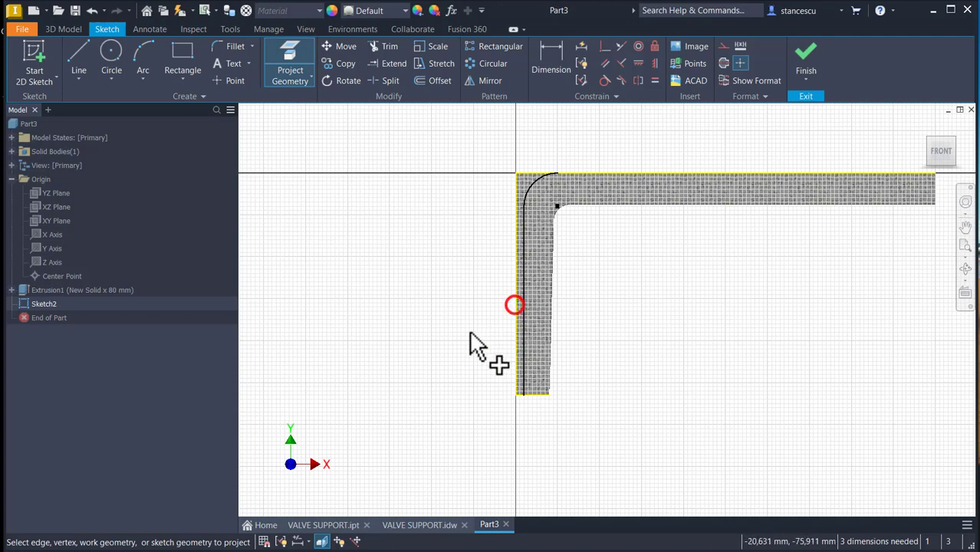
Close the profile with a line about 4 mm long from the wall's bottom outer corner to the vertical line, and finish the sketch
{"action": "left_click", "coordinate": [83, 61]}
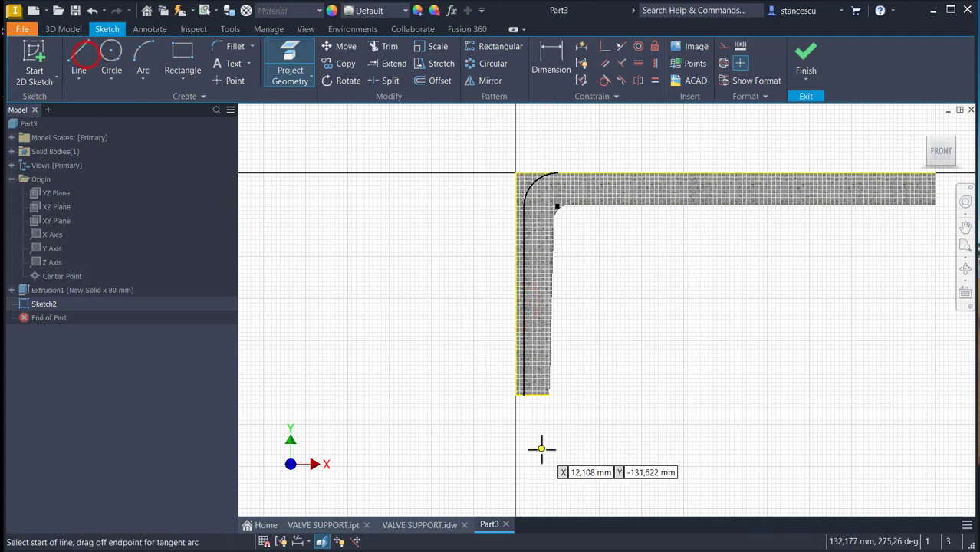
{"action": "scroll", "coordinate": [537, 391], "scroll_direction": "up", "scroll_amount": 6}
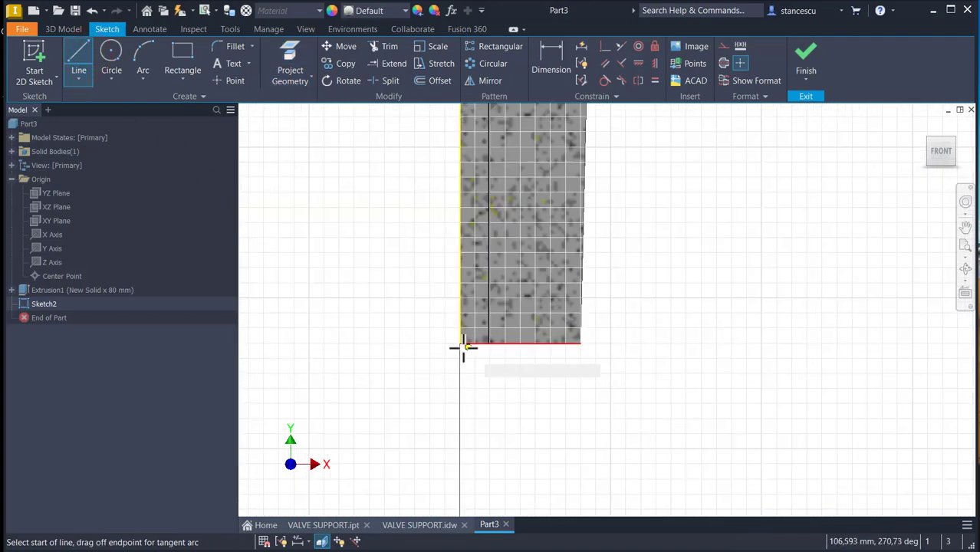
{"action": "left_click", "coordinate": [461, 344]}
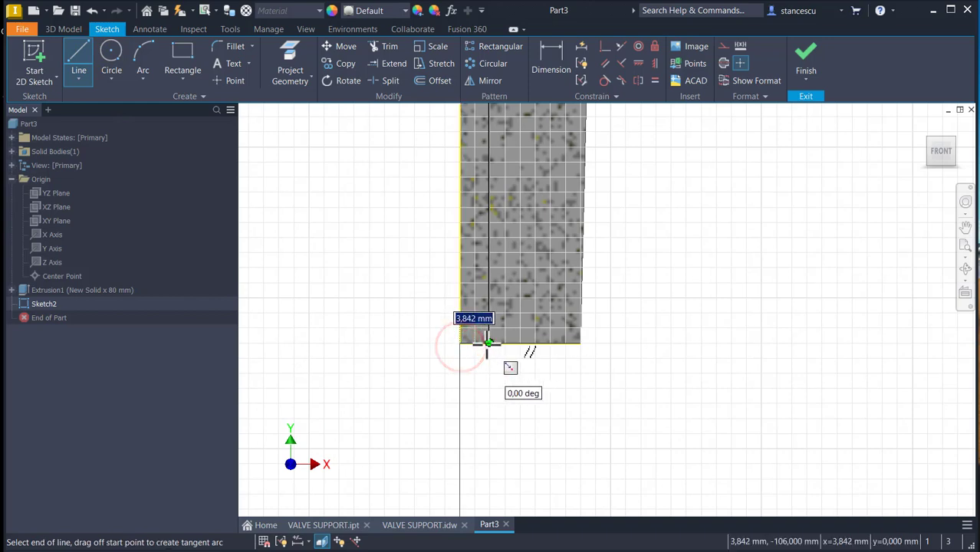
{"action": "double_click", "coordinate": [489, 344]}
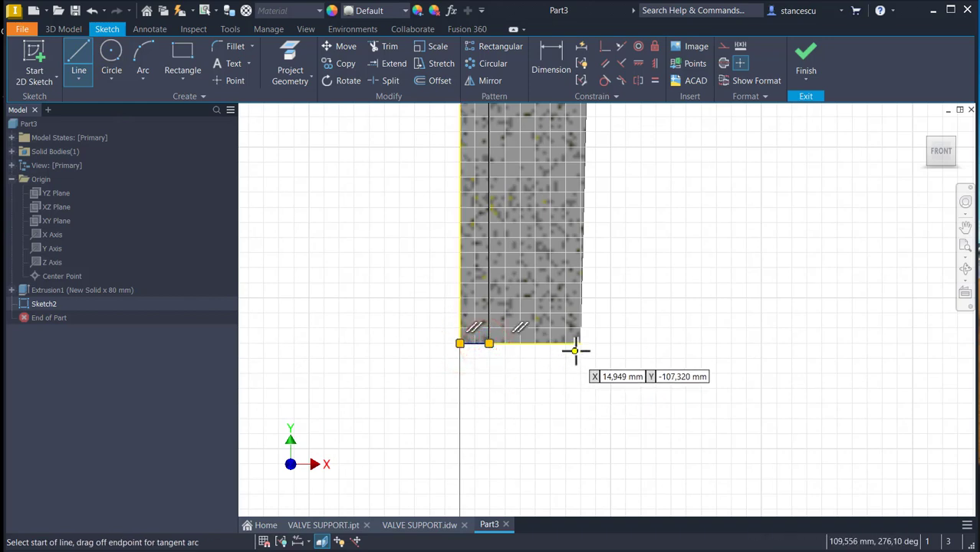
{"action": "key", "text": "Home"}
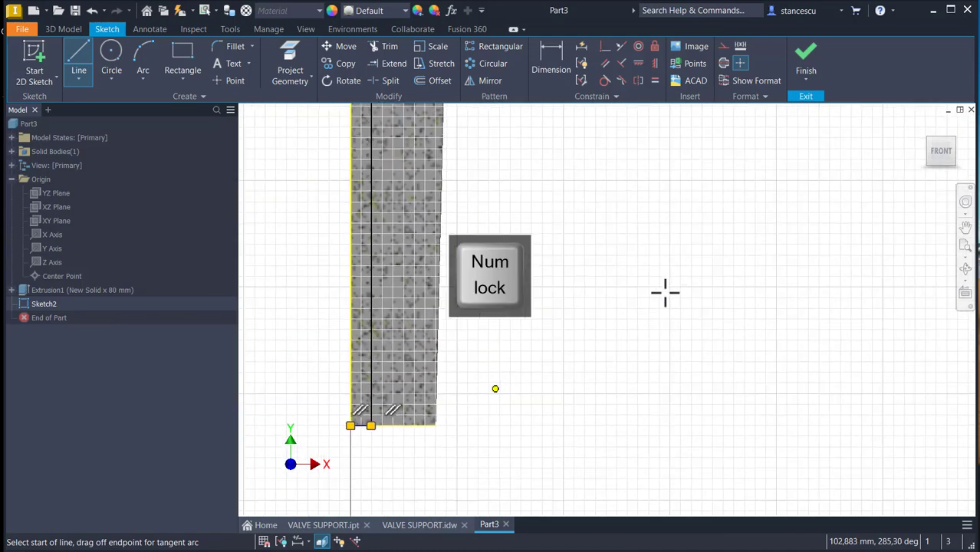
{"action": "left_click", "coordinate": [810, 63]}
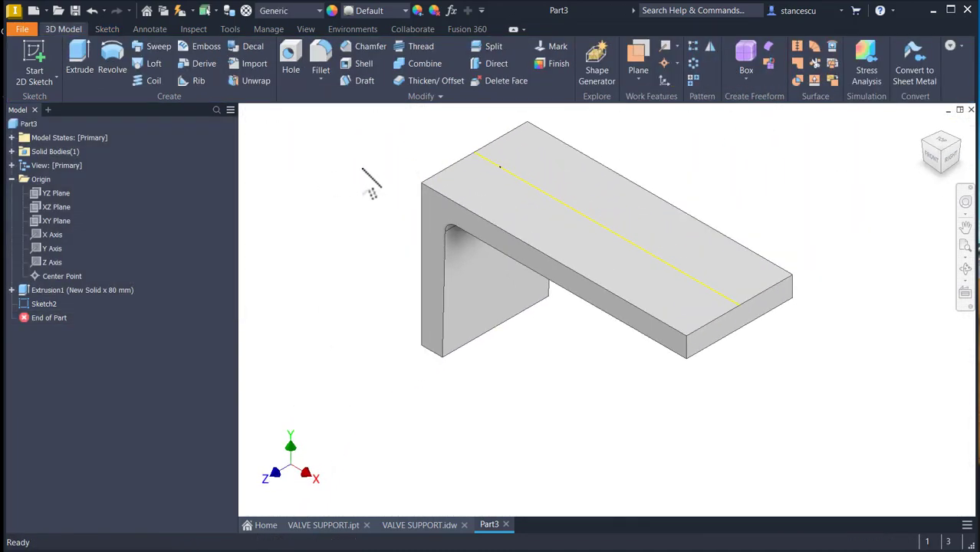
Cut the closed profile 36 mm symmetrically about its sketch plane out of the wall's outer corner and restore the isometric view
{"action": "left_click", "coordinate": [80, 62]}
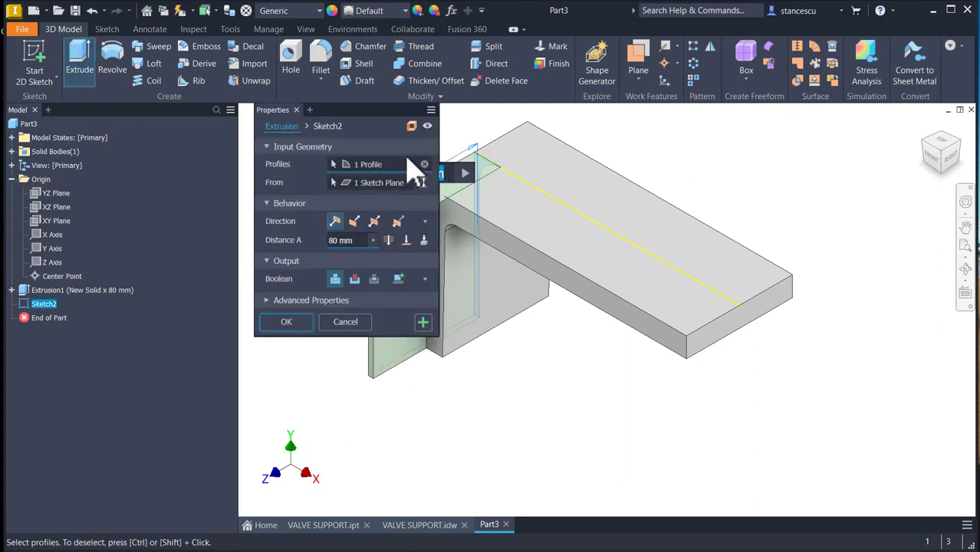
{"action": "left_click", "coordinate": [373, 223]}
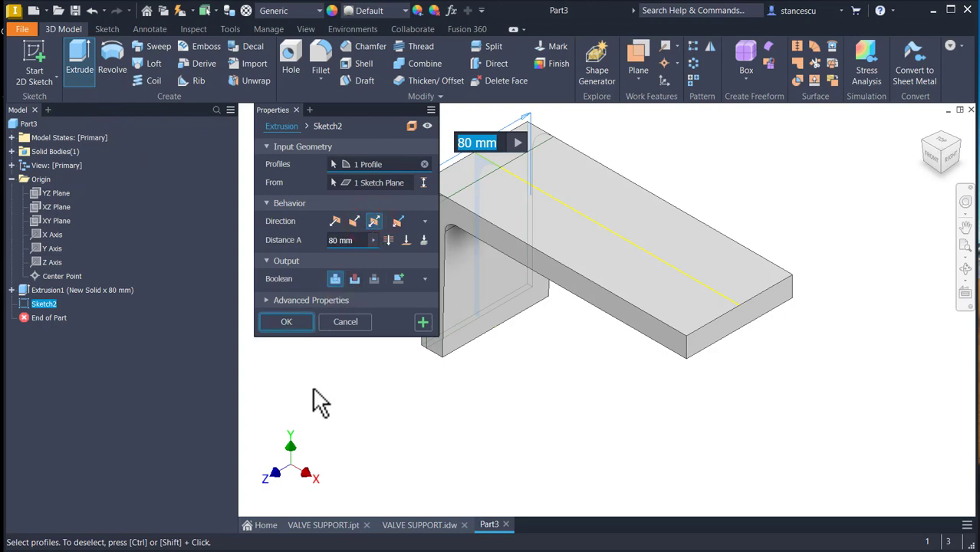
{"action": "type", "text": "36"}
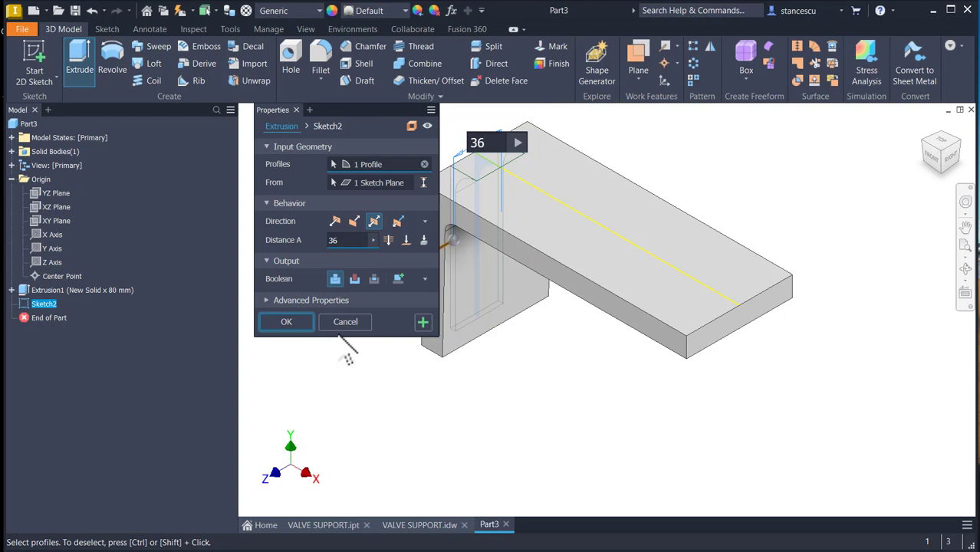
{"action": "left_click", "coordinate": [355, 279]}
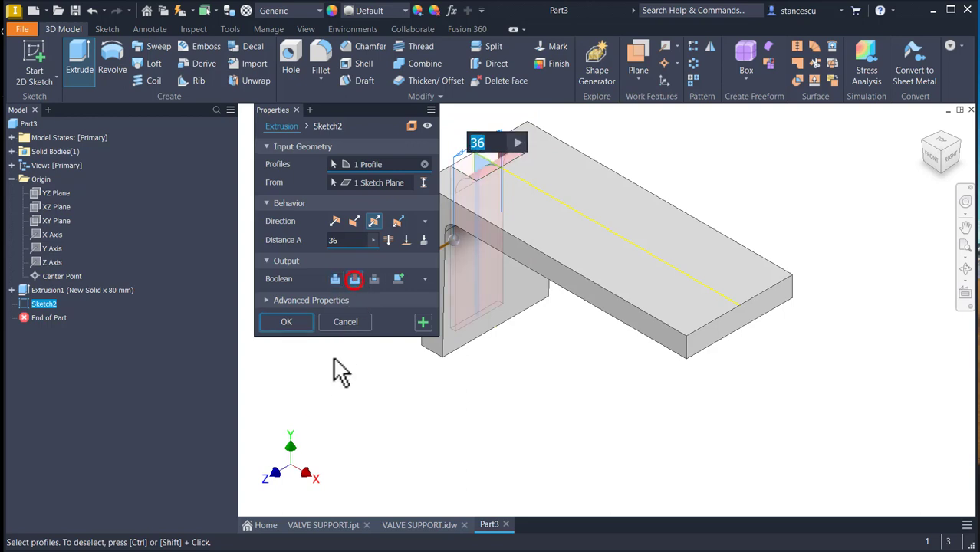
{"action": "left_click", "coordinate": [298, 327]}
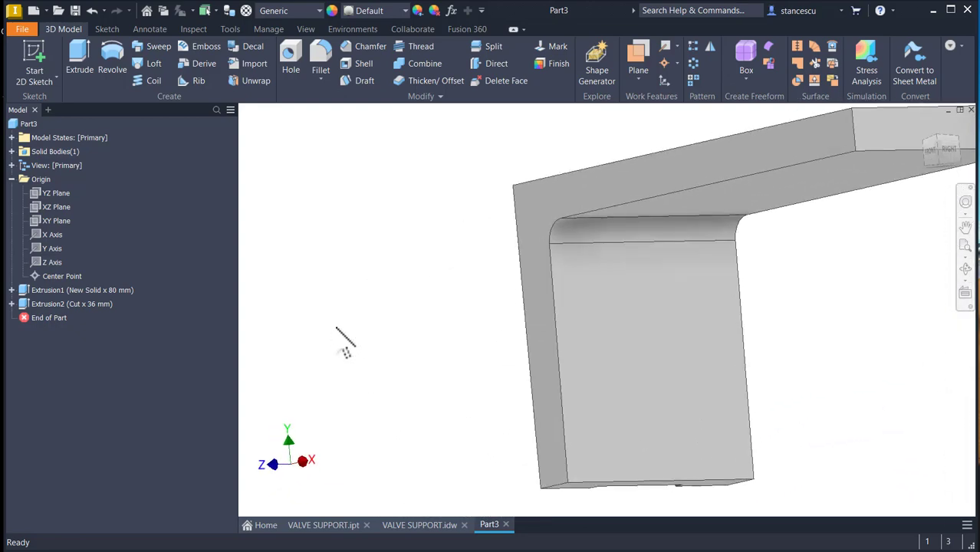
{"action": "key", "text": "F6"}
Examine the top view dimensions of the plate outline and its mounting lugs in the VALVE SUPPORT.idw drawing
{"action": "left_click", "coordinate": [408, 525]}
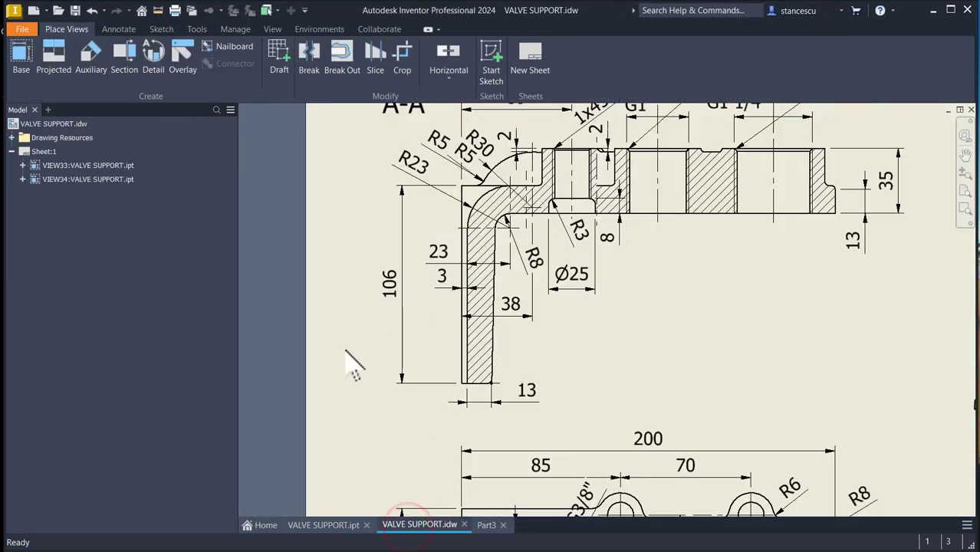
{"action": "key", "text": "Num_Lock"}
{"action": "scroll", "coordinate": [323, 449], "scroll_direction": "down", "scroll_amount": 3}
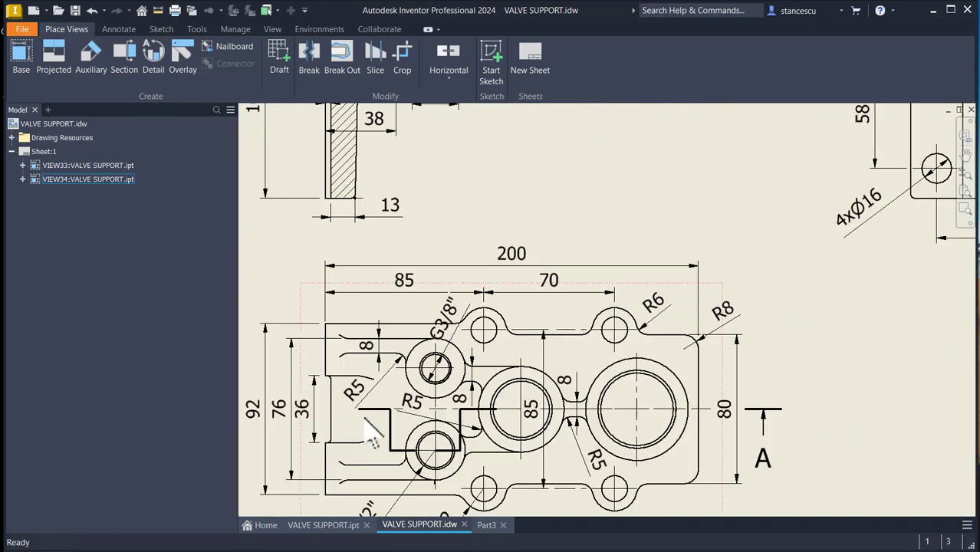
{"action": "middle_click_drag", "start_coordinate": [368, 408], "coordinate": [446, 267]}
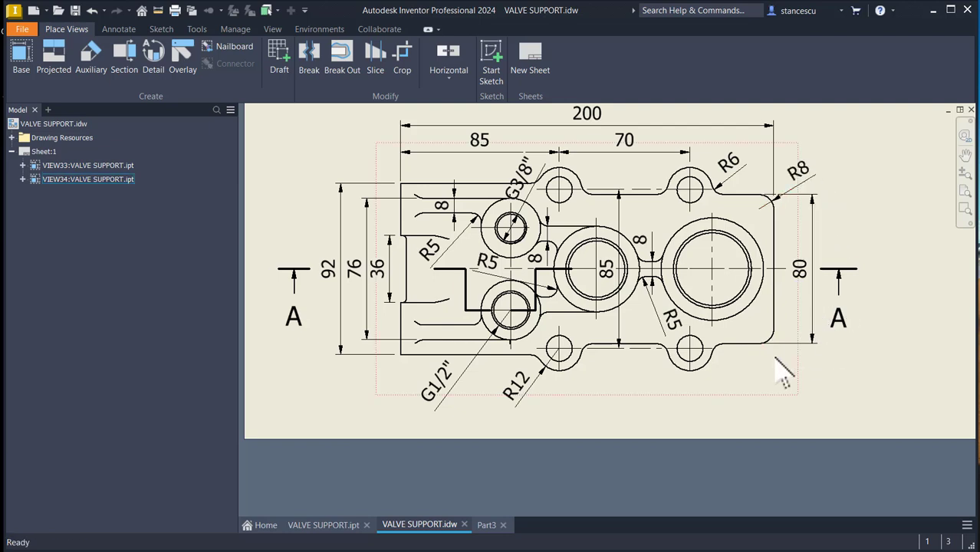
Return to Part3 and start a sketch on the horizontal plate's top face
{"action": "left_click", "coordinate": [489, 526]}
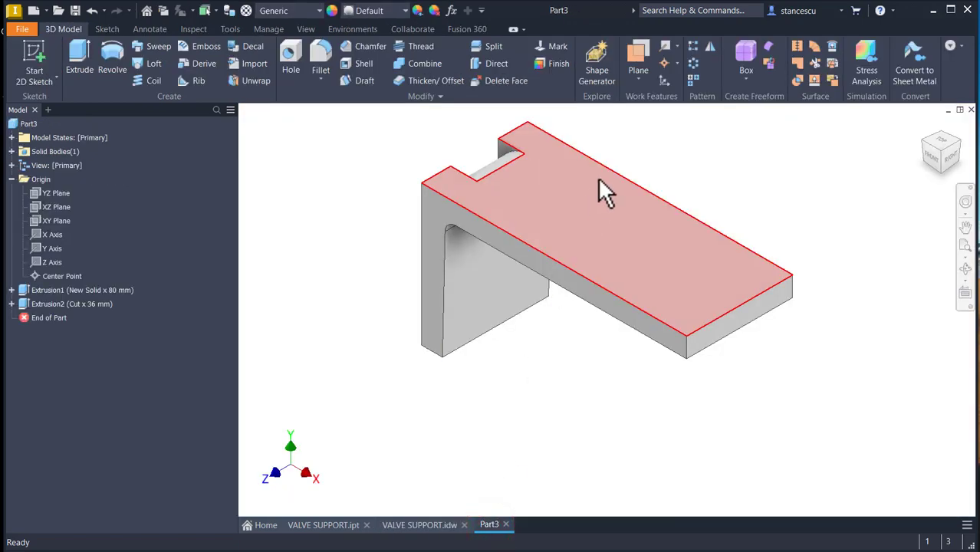
{"action": "left_click", "coordinate": [589, 208]}
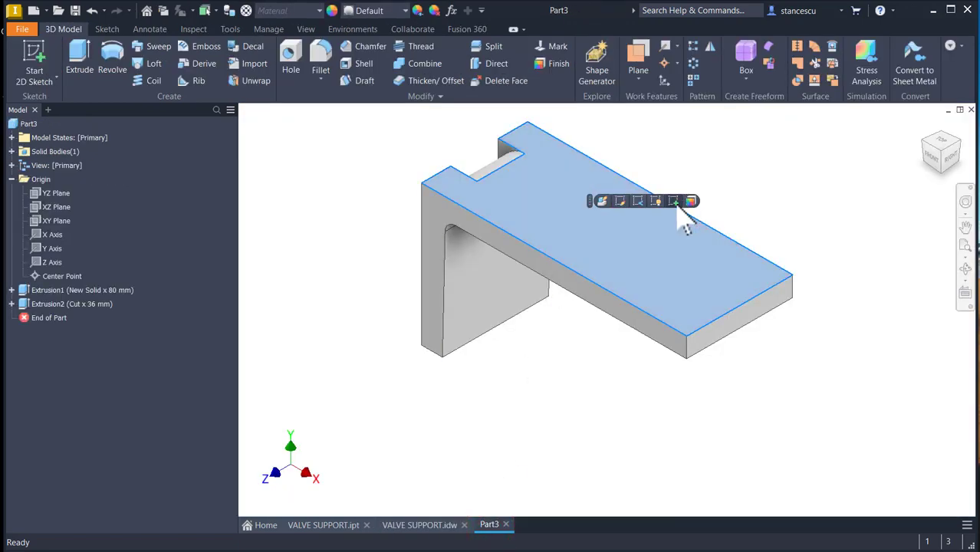
{"action": "left_click", "coordinate": [674, 202]}
{"action": "left_click", "coordinate": [610, 172]}
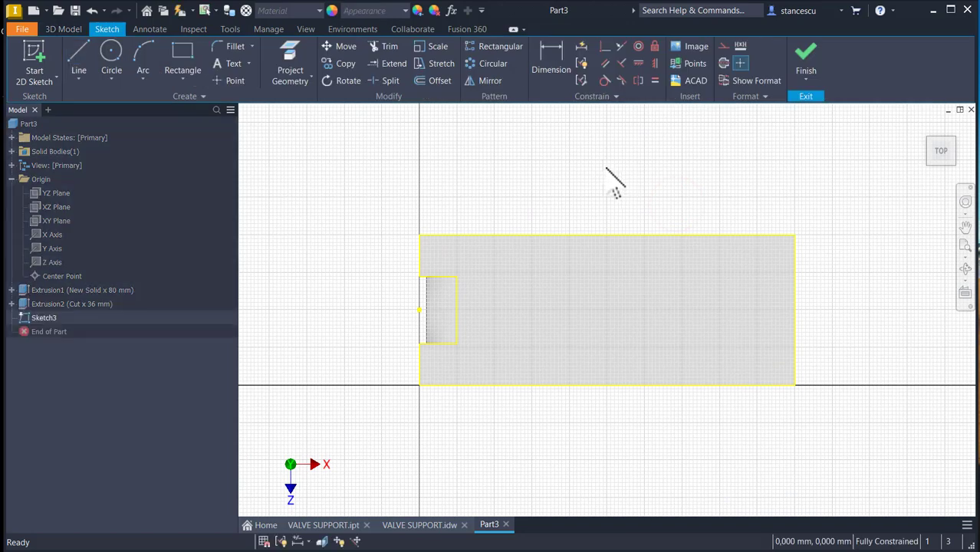
{"action": "key", "text": "Num_Lock"}
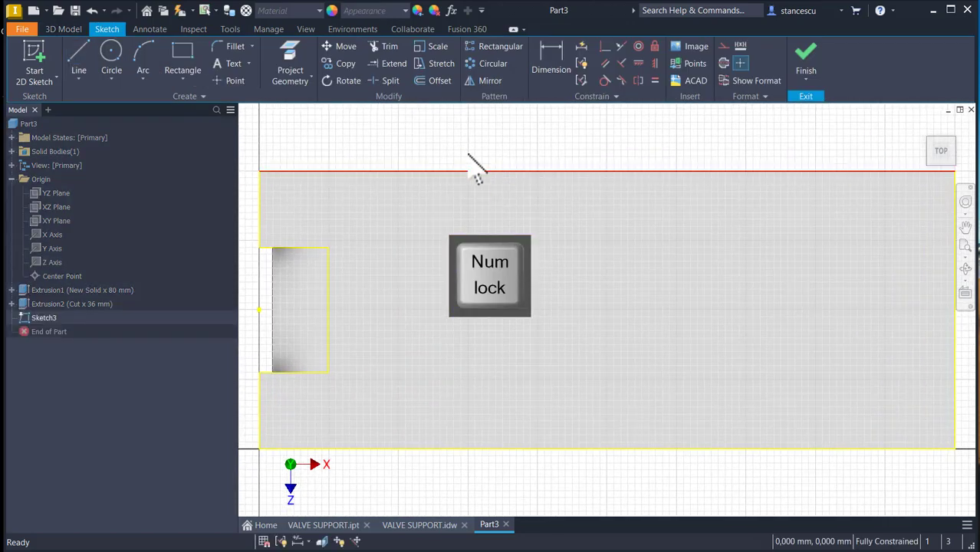
Sketch a circle straddling the plate's long edge away from the sketch origin, near the middle of its length
{"action": "left_click", "coordinate": [111, 55]}
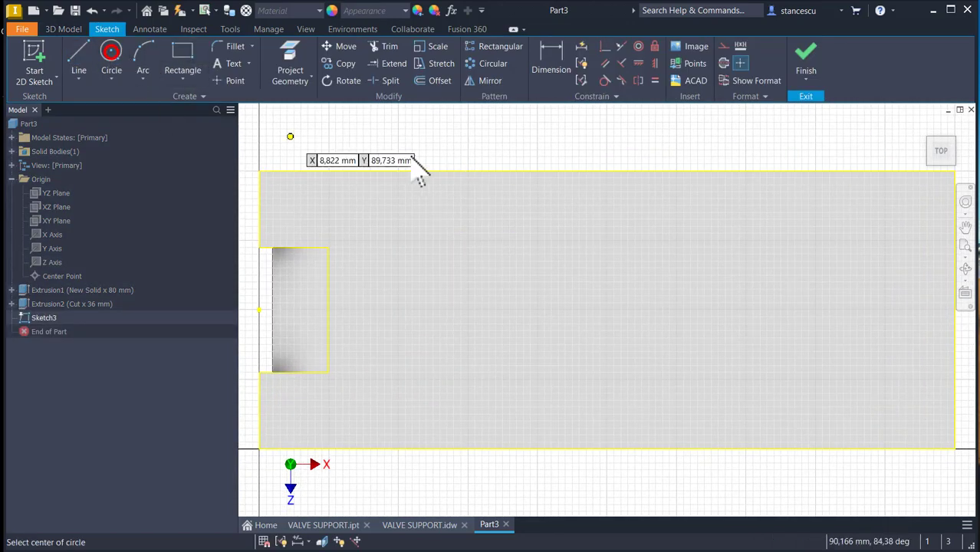
{"action": "left_click", "coordinate": [561, 152]}
{"action": "left_click", "coordinate": [576, 189]}
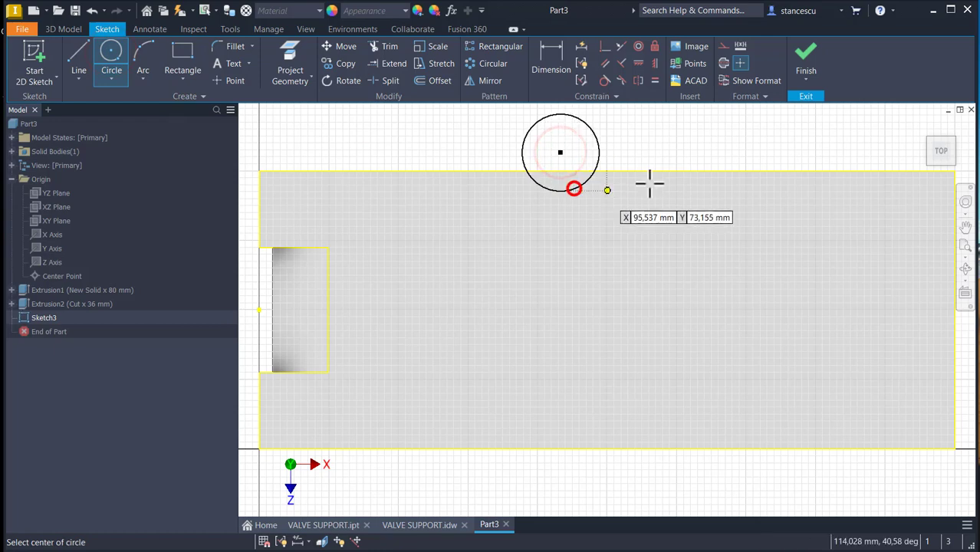
Sketch three more circles: one beside the first on the same long edge, two along the opposite edge, the last about 21 mm in diameter
{"action": "left_click", "coordinate": [756, 151]}
{"action": "left_click", "coordinate": [770, 186]}
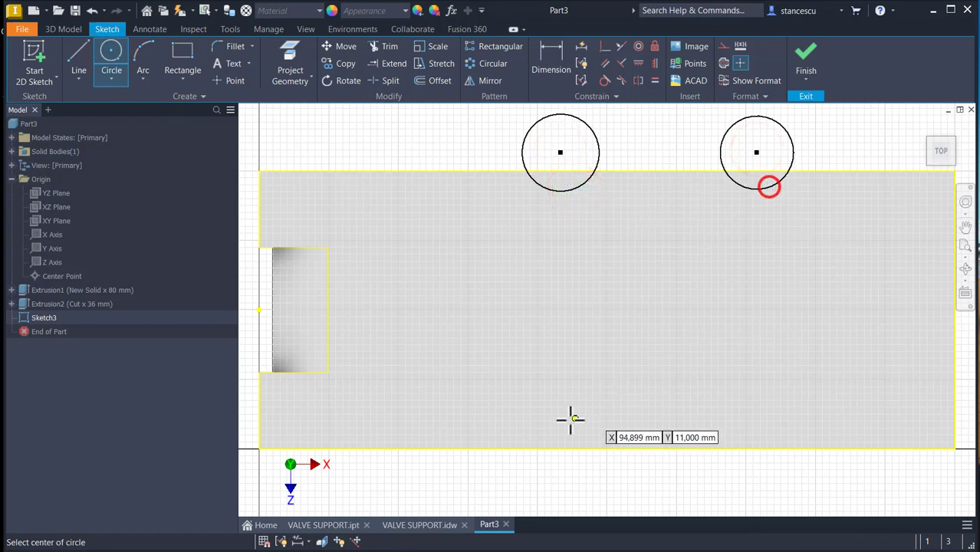
{"action": "left_click", "coordinate": [557, 452]}
{"action": "left_click", "coordinate": [595, 486]}
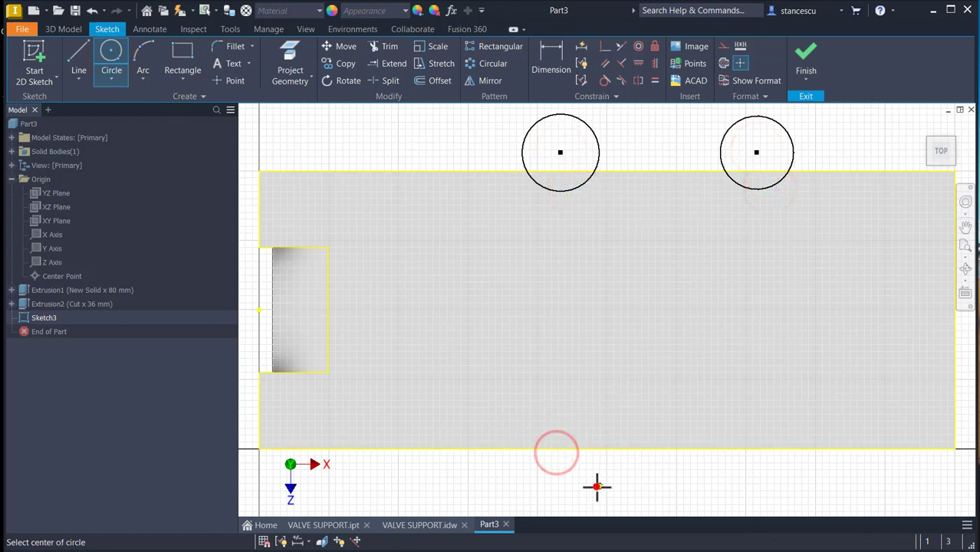
{"action": "left_click", "coordinate": [724, 463]}
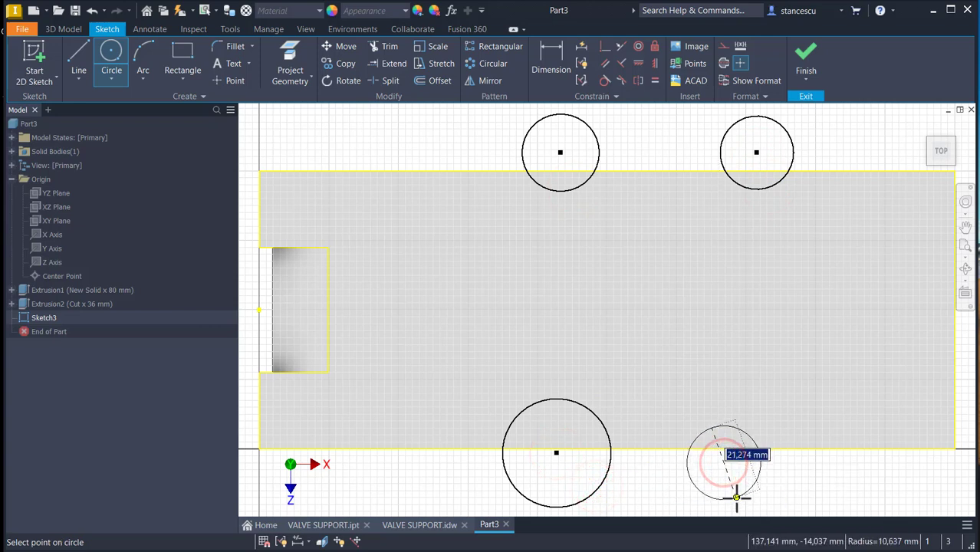
{"action": "left_click", "coordinate": [737, 498]}
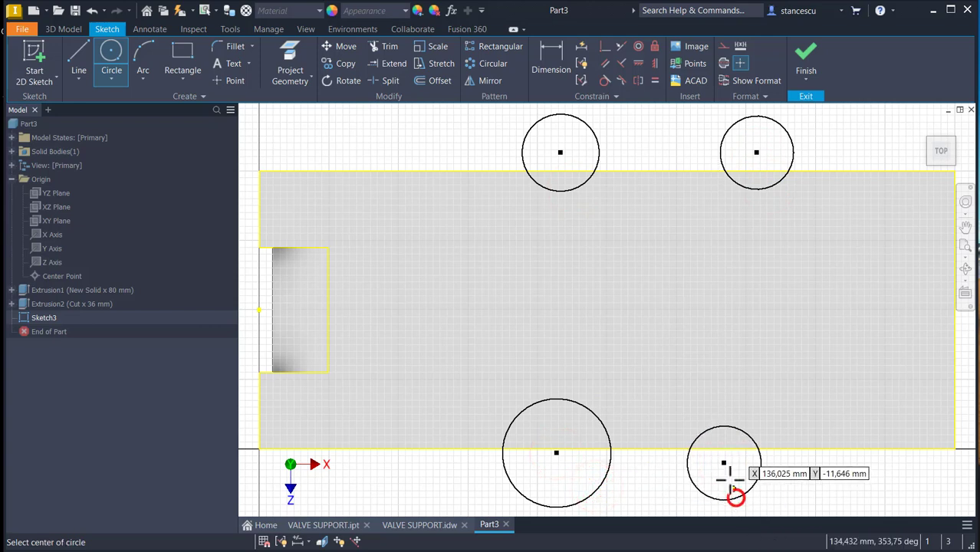
Dimension the first circle by radius instead of diameter and set the radius to 12 mm
{"action": "left_click", "coordinate": [553, 56]}
{"action": "left_click", "coordinate": [527, 143]}
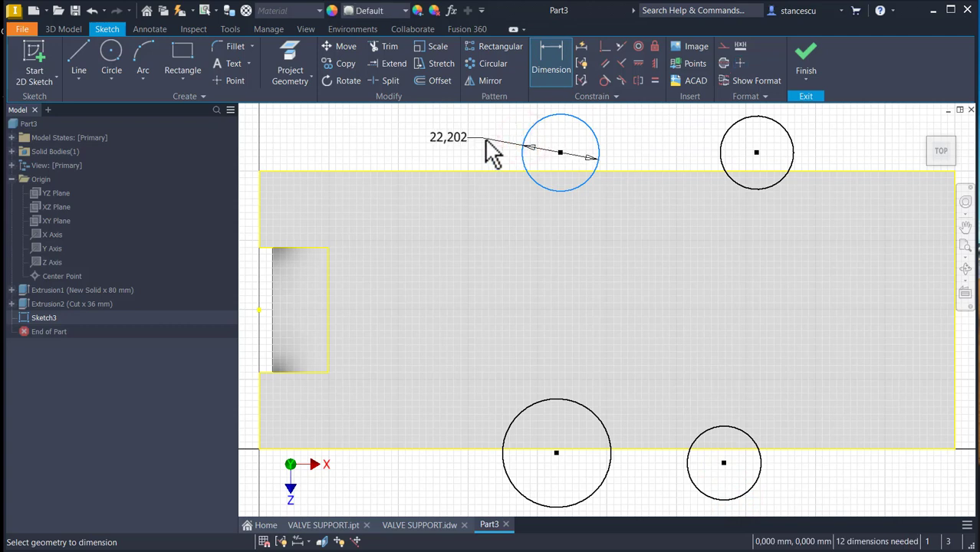
{"action": "right_click", "coordinate": [492, 156]}
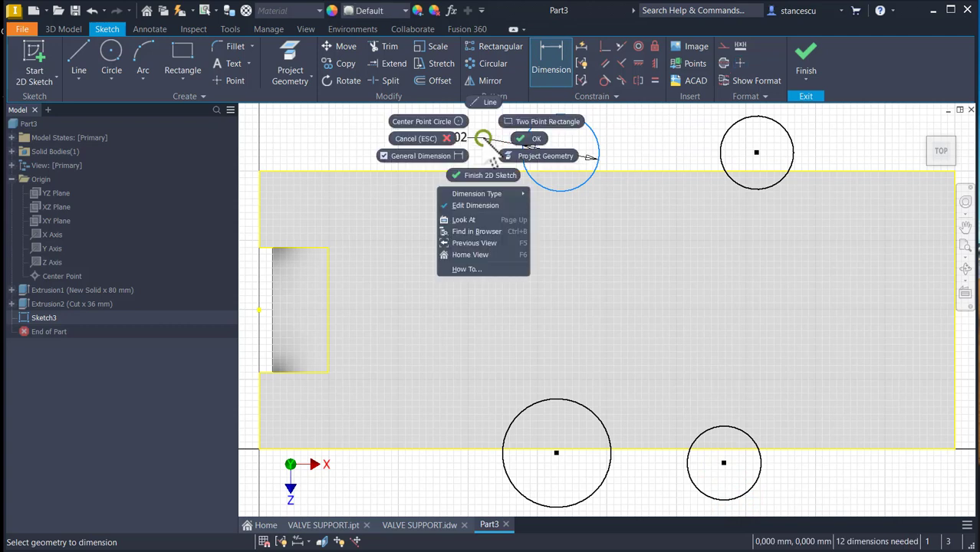
{"action": "left_click", "coordinate": [478, 197]}
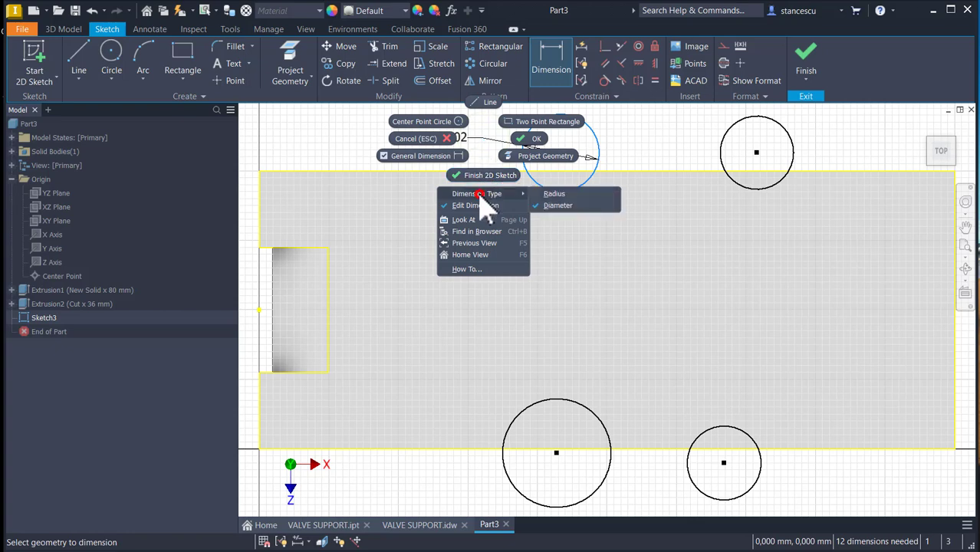
{"action": "left_click", "coordinate": [551, 194]}
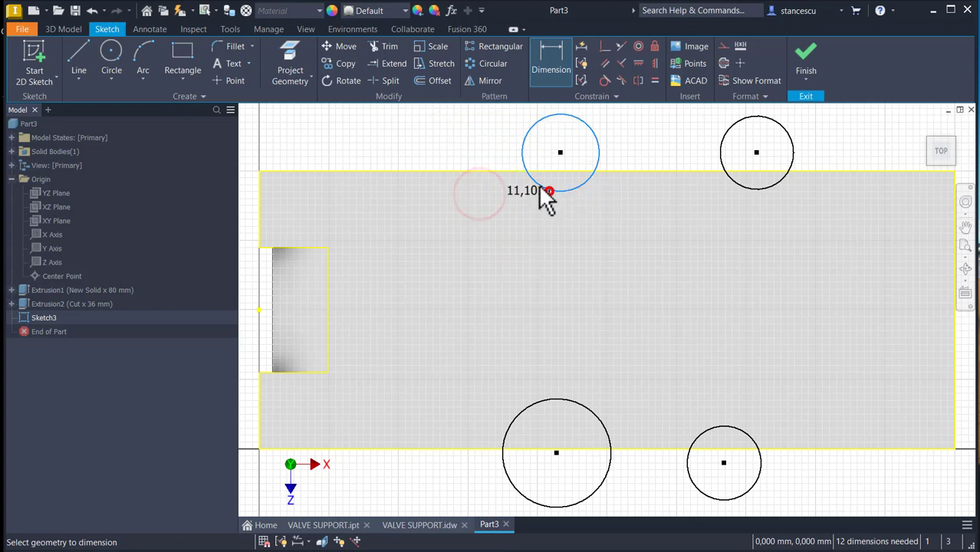
{"action": "left_click", "coordinate": [491, 128]}
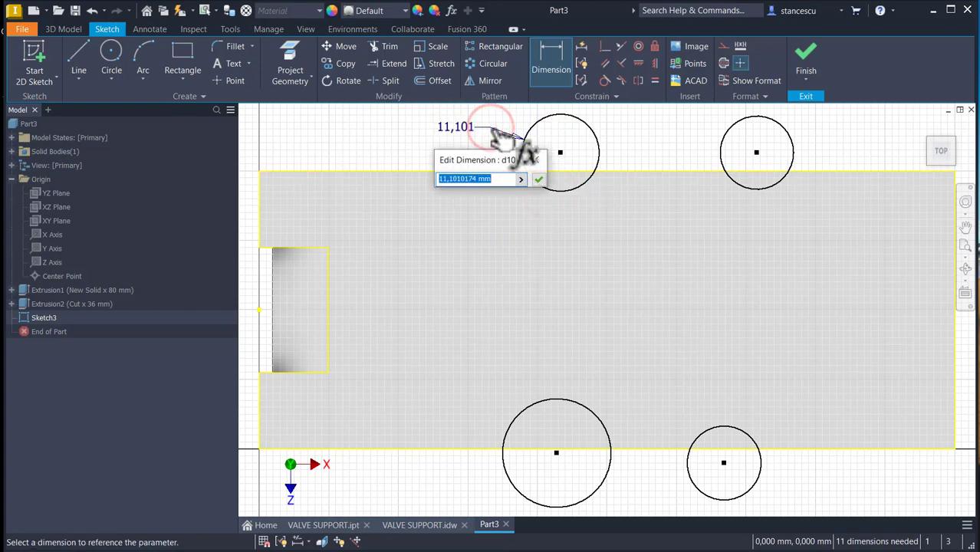
{"action": "key", "text": "Return"}
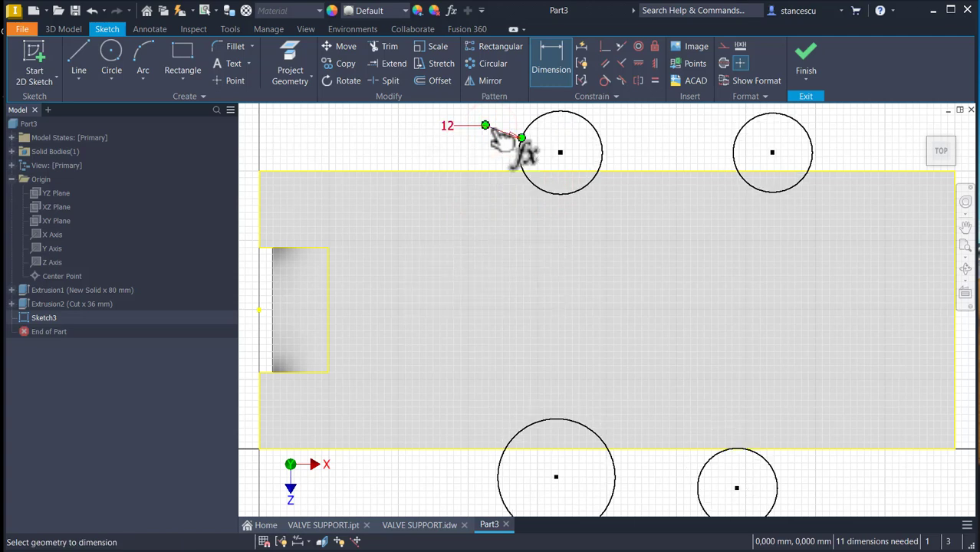
Apply Equal constraints from the 12 mm radius circle to each of the other three circles
{"action": "left_click", "coordinate": [654, 80]}
{"action": "left_click", "coordinate": [604, 154]}
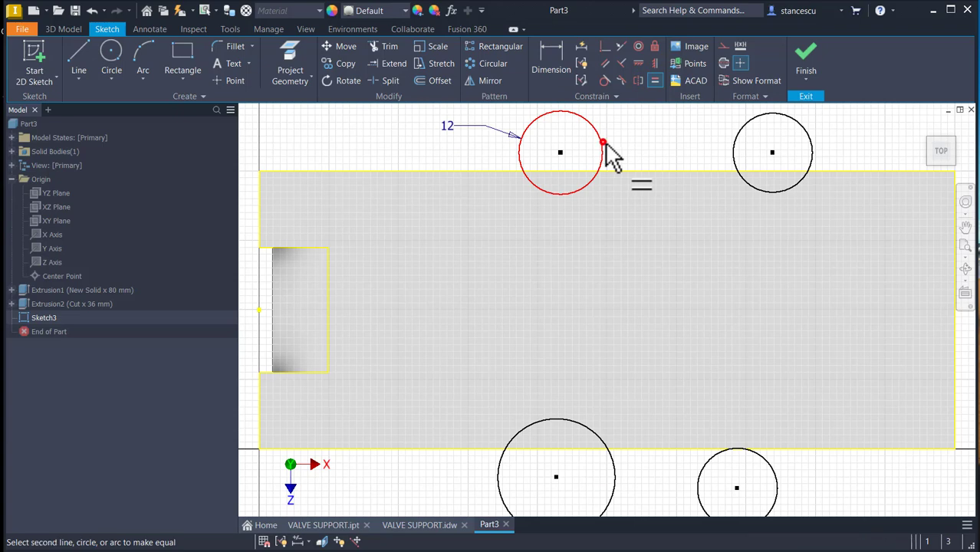
{"action": "left_click", "coordinate": [734, 157]}
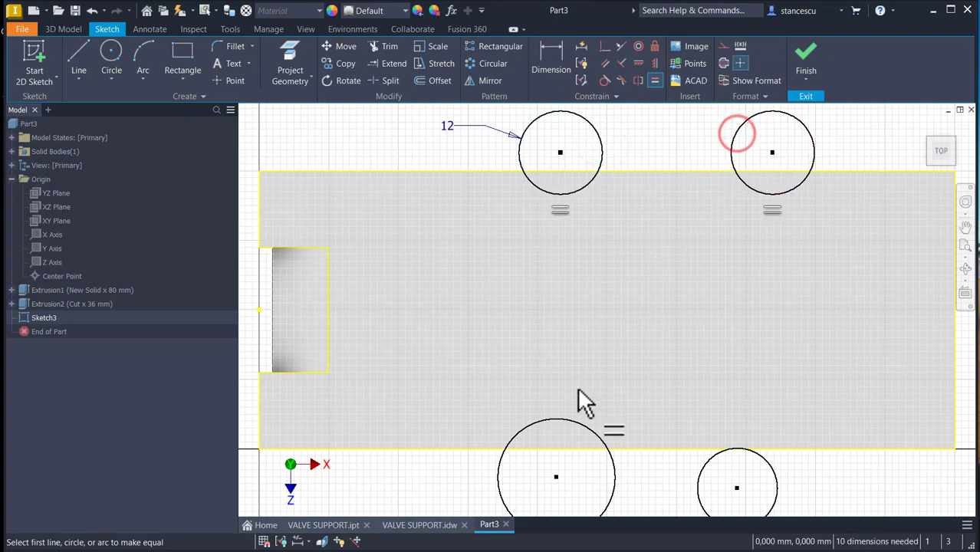
{"action": "left_click", "coordinate": [580, 187]}
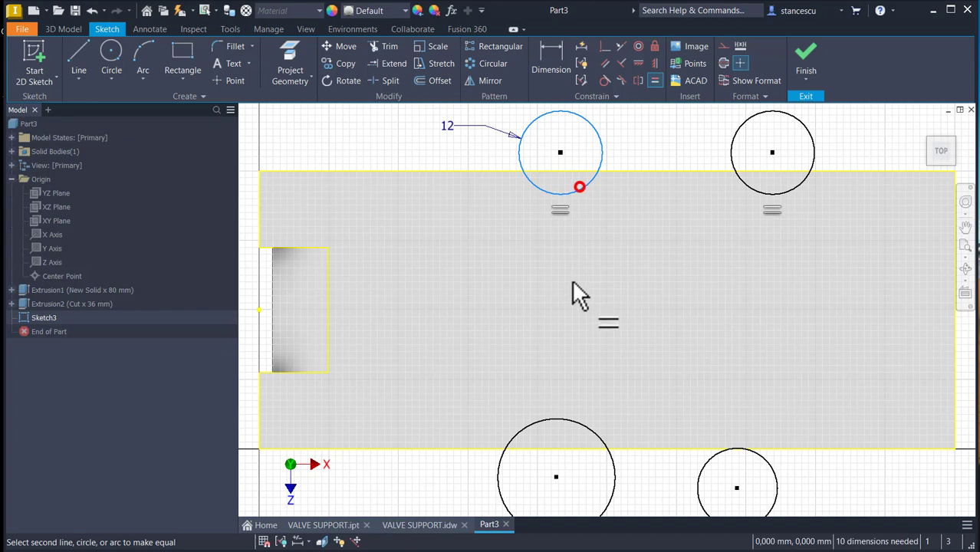
{"action": "left_click", "coordinate": [584, 431]}
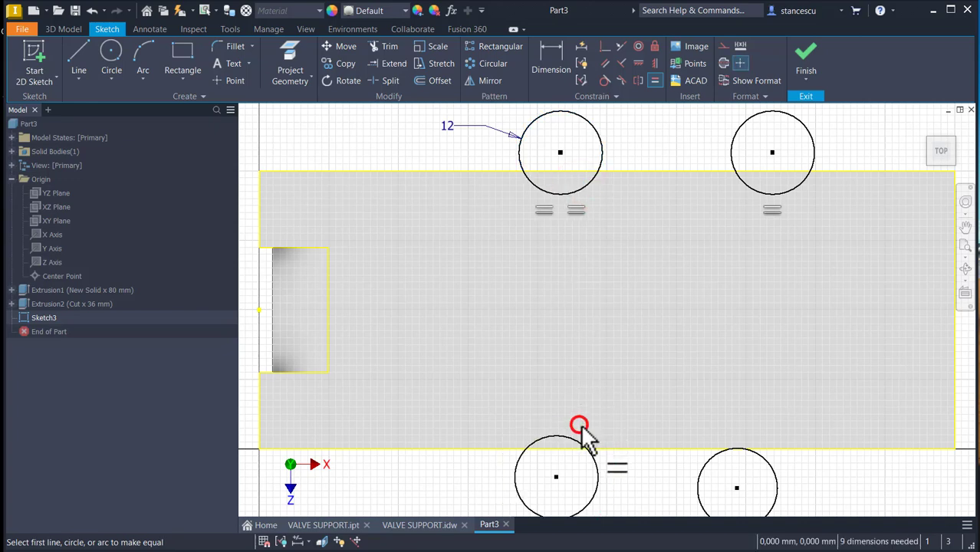
{"action": "left_click", "coordinate": [601, 164]}
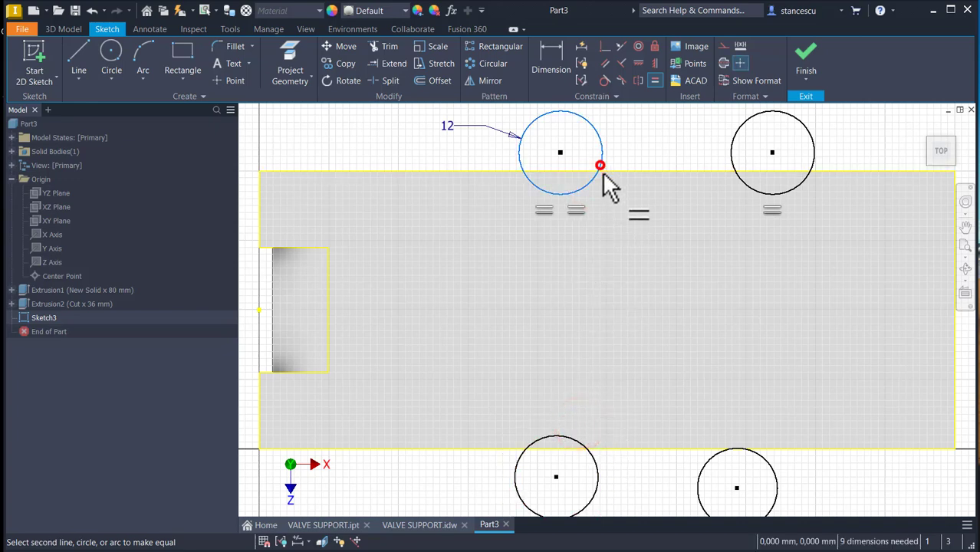
{"action": "left_click", "coordinate": [699, 462]}
Align the circle centres horizontally in pairs along each of the plate's two long edges
{"action": "left_click", "coordinate": [638, 63]}
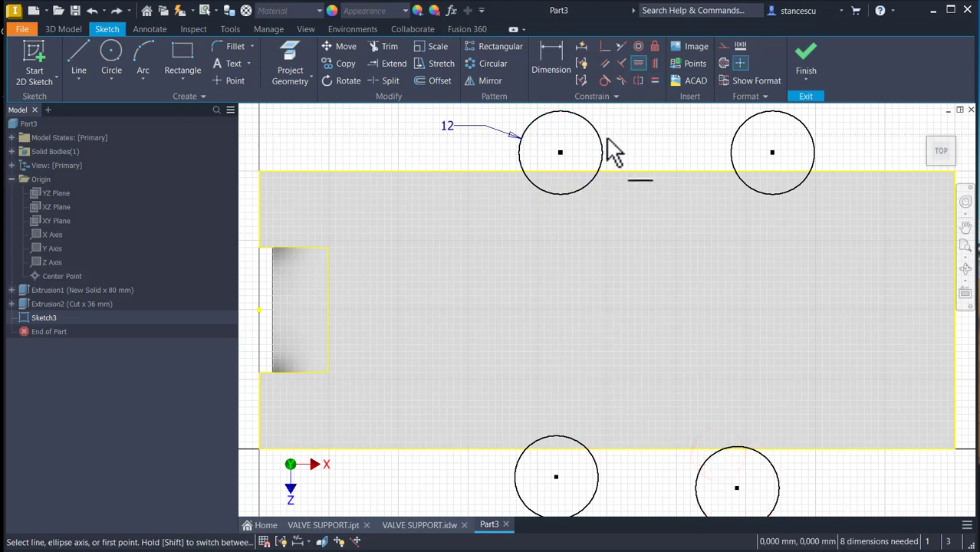
{"action": "left_click", "coordinate": [560, 153]}
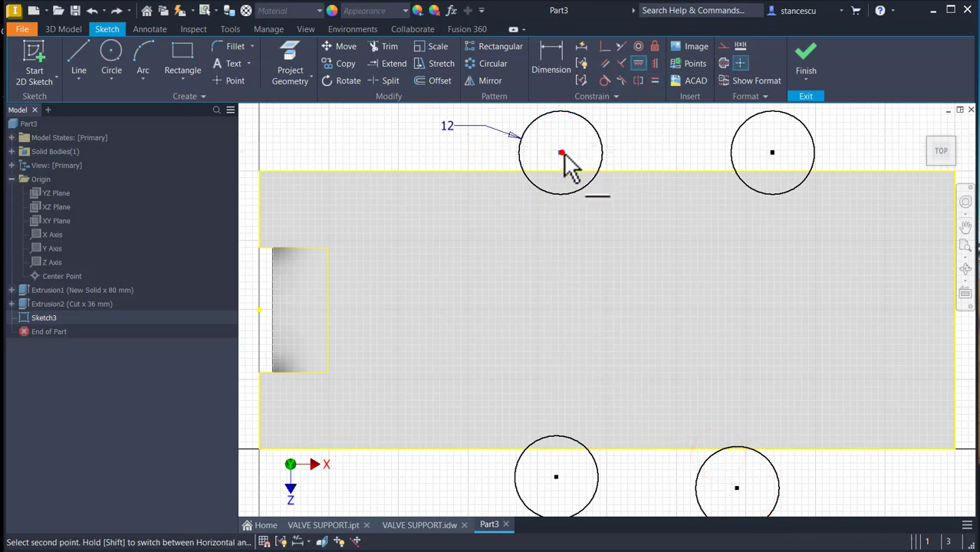
{"action": "left_click", "coordinate": [772, 152]}
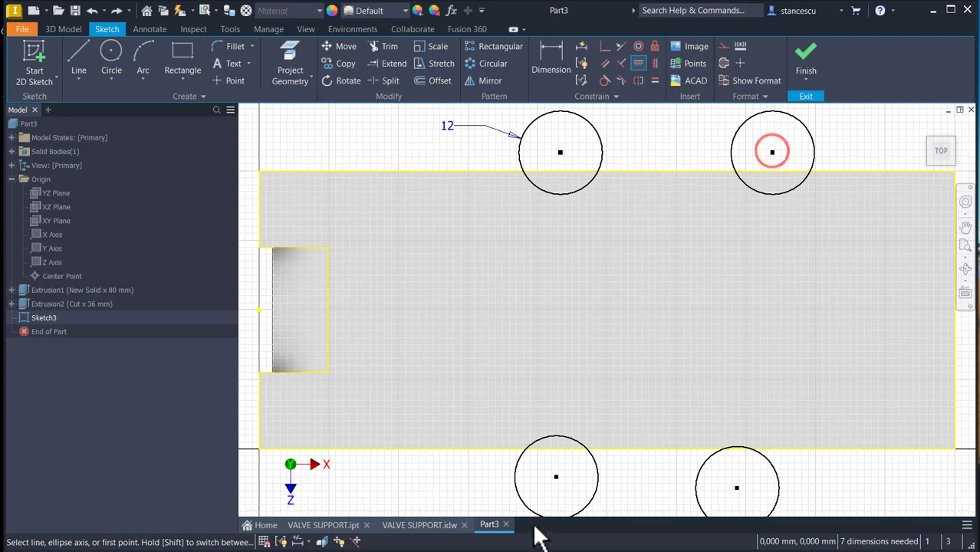
{"action": "left_click", "coordinate": [557, 478]}
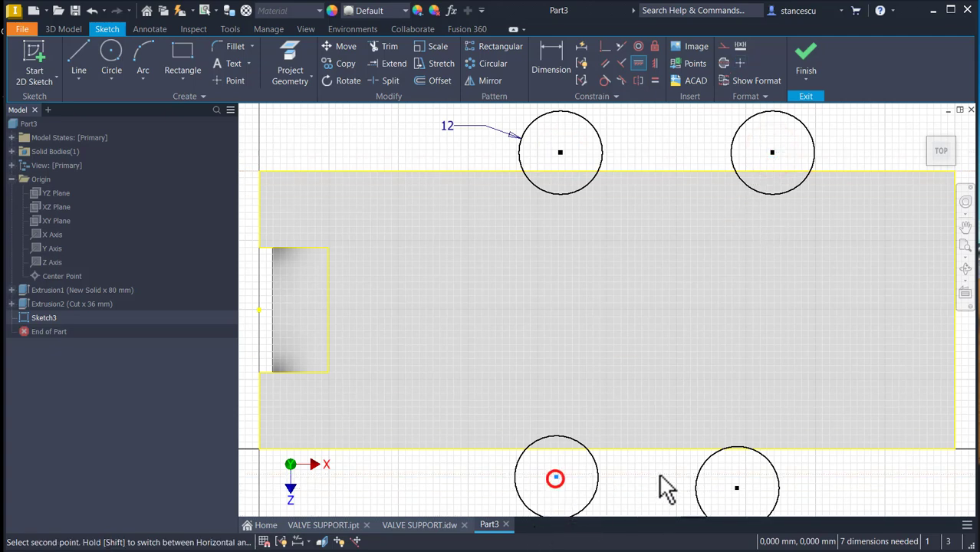
{"action": "left_click", "coordinate": [736, 487]}
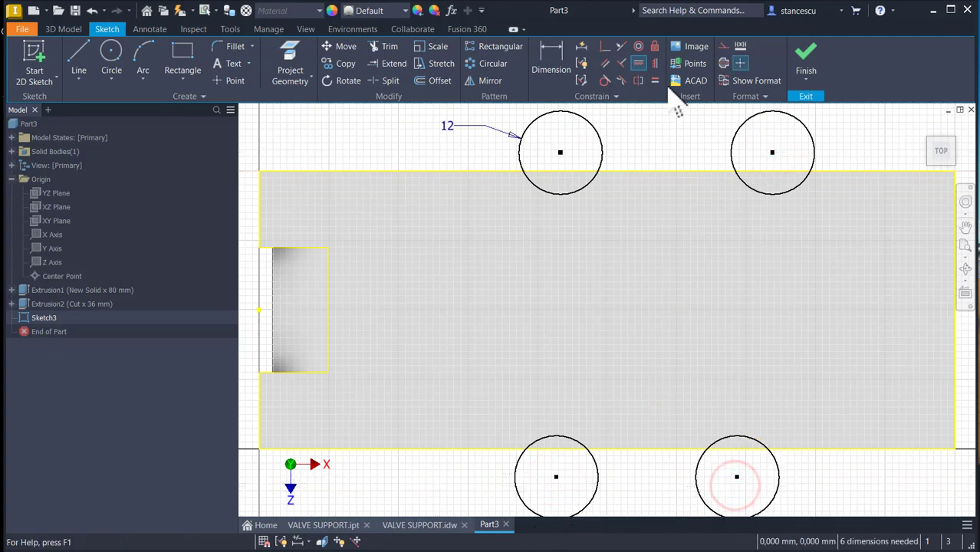
Align the centres of facing circles vertically across the plate for both pairs
{"action": "left_click", "coordinate": [560, 153]}
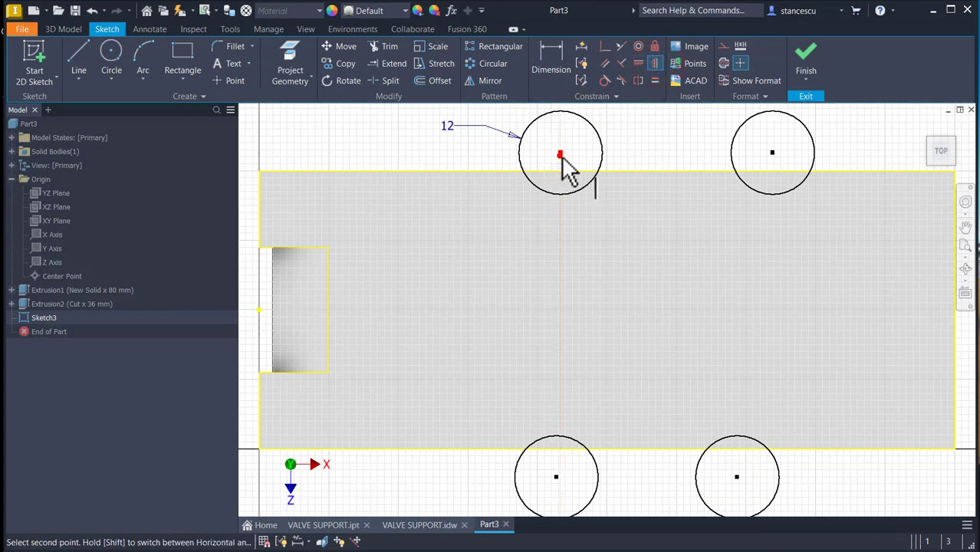
{"action": "left_click", "coordinate": [557, 477]}
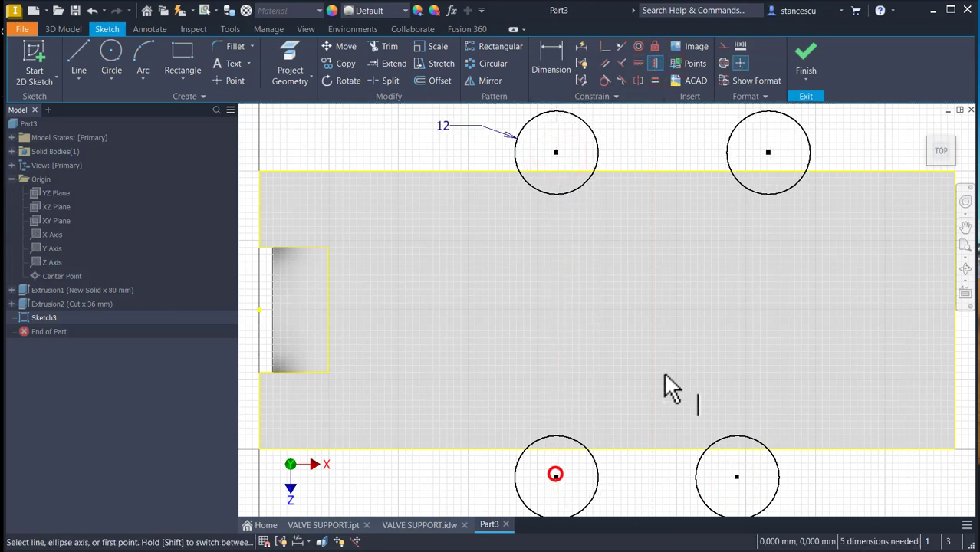
{"action": "left_click", "coordinate": [772, 153]}
{"action": "left_click", "coordinate": [737, 478]}
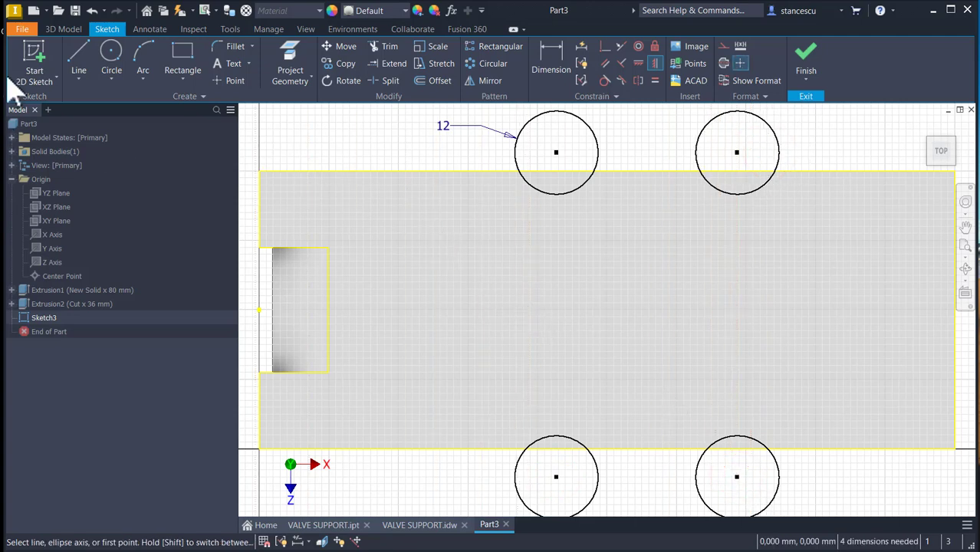
Draw a vertical line joining the centres of the facing circles nearest the recess and convert it to construction geometry
{"action": "left_click", "coordinate": [79, 60]}
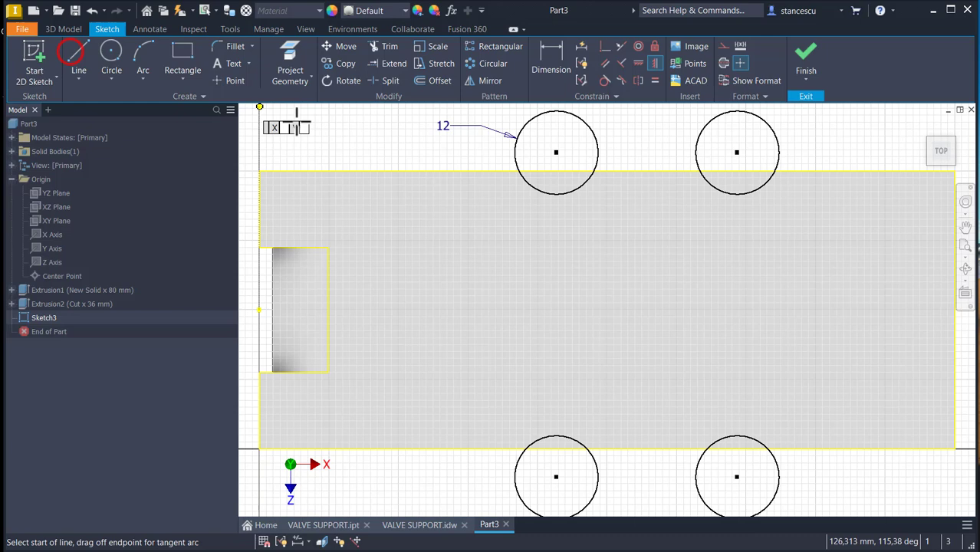
{"action": "left_click", "coordinate": [556, 152]}
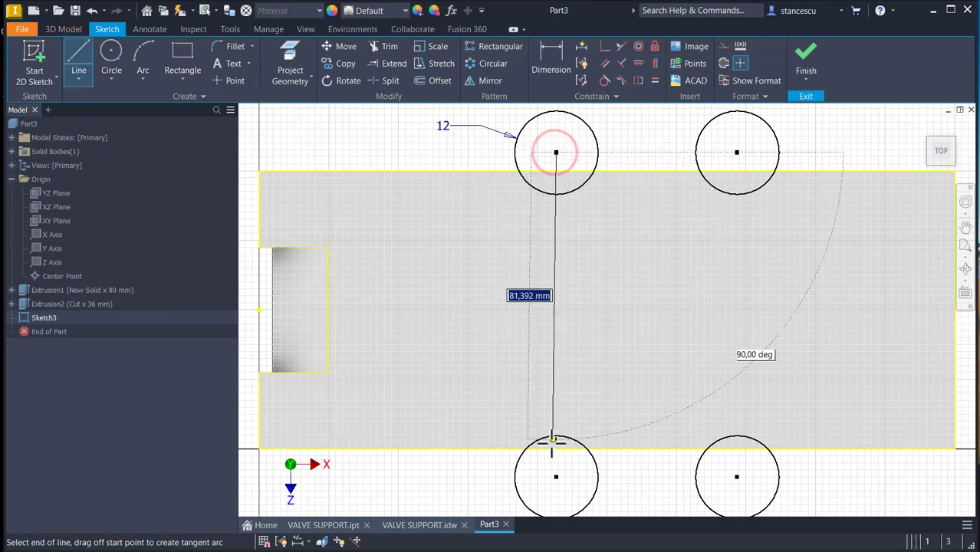
{"action": "left_click", "coordinate": [556, 477]}
{"action": "key", "text": "Escape"}
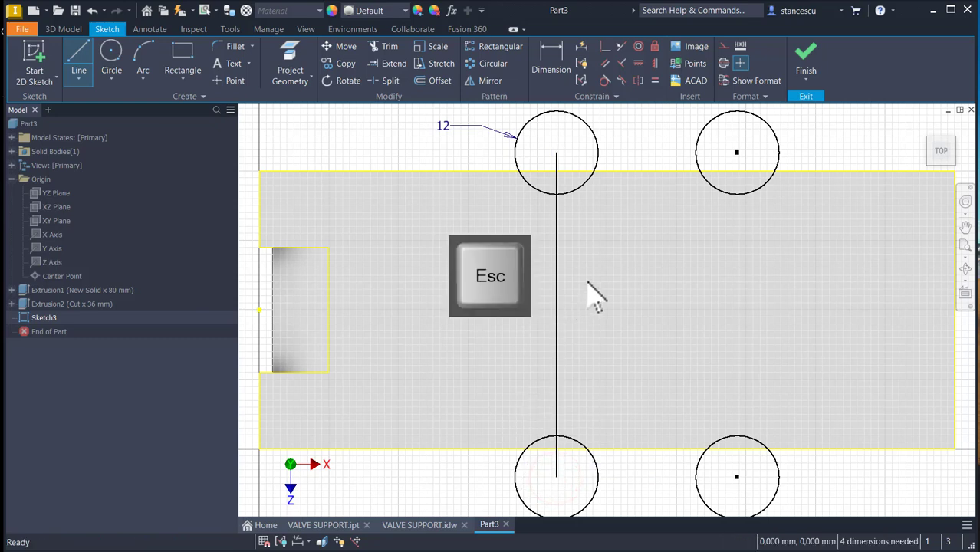
{"action": "left_click", "coordinate": [588, 282]}
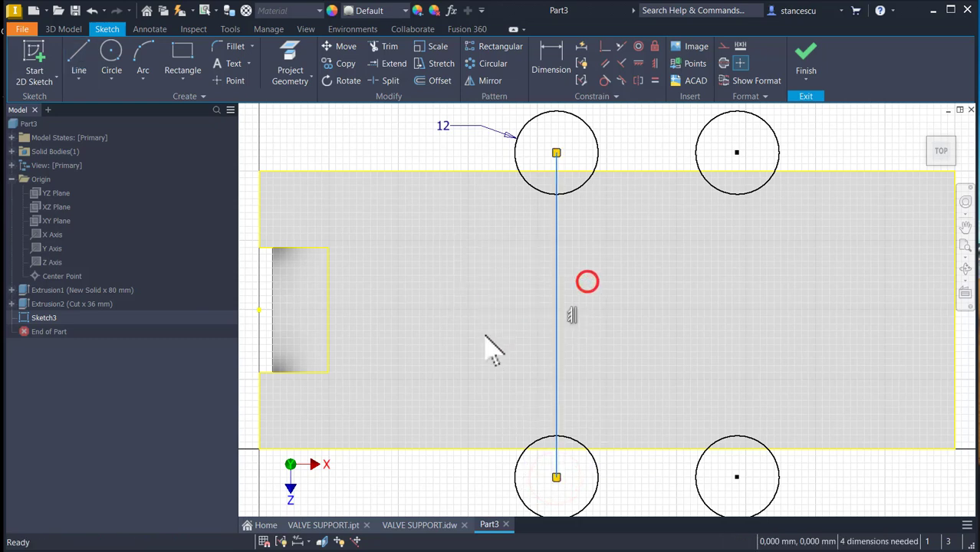
{"action": "left_click", "coordinate": [724, 45]}
Align the construction line's midpoint horizontally with the midpoint of the plate's recessed short edge
{"action": "left_click", "coordinate": [638, 62]}
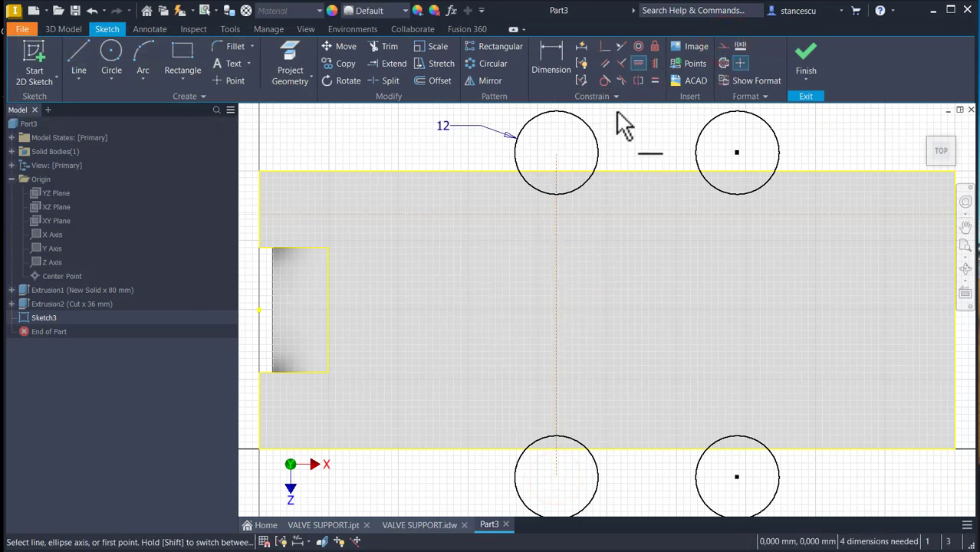
{"action": "left_click", "coordinate": [278, 310]}
{"action": "left_click", "coordinate": [557, 313]}
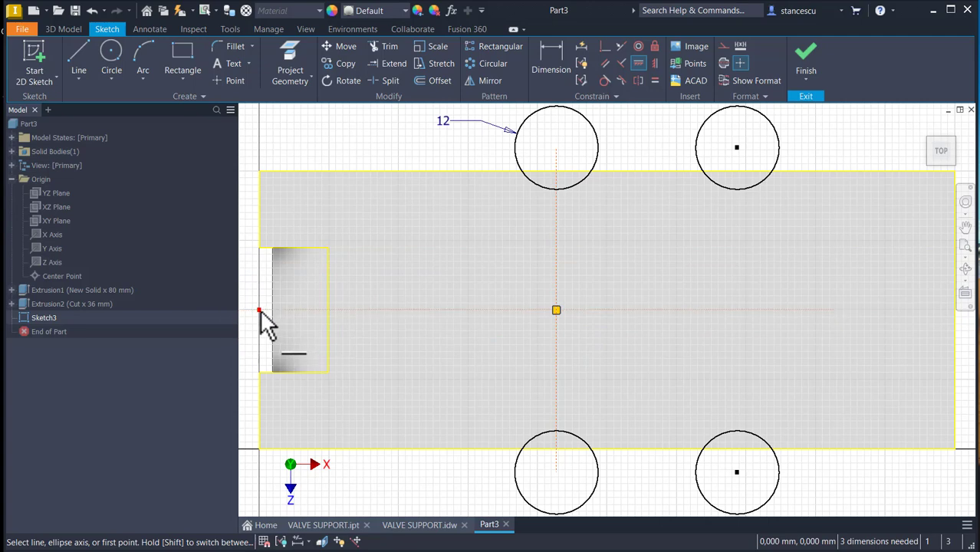
Dimension the distance from the plate's recessed short edge to the nearest circle centre as 85 mm
{"action": "scroll", "coordinate": [463, 222], "scroll_direction": "down", "scroll_amount": 3}
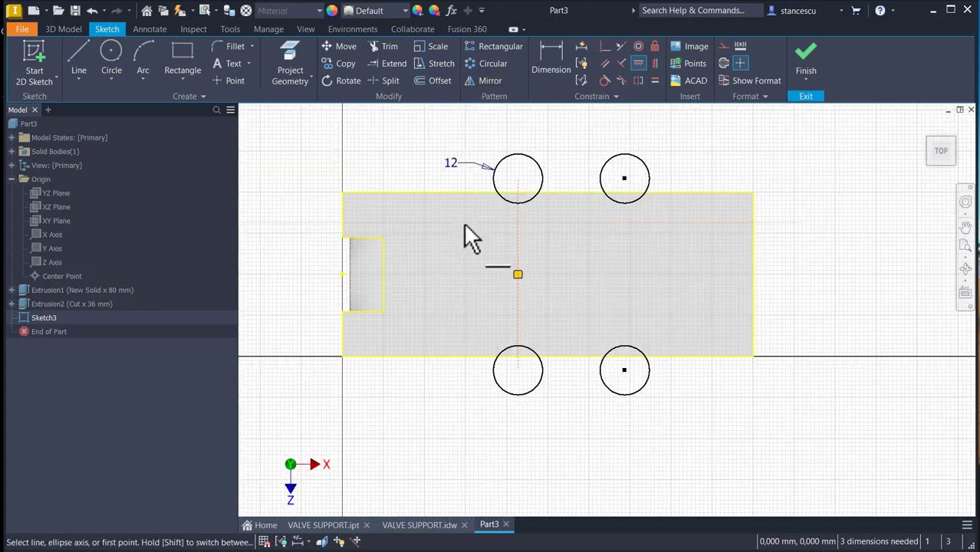
{"action": "left_click", "coordinate": [554, 55]}
{"action": "left_click", "coordinate": [525, 159]}
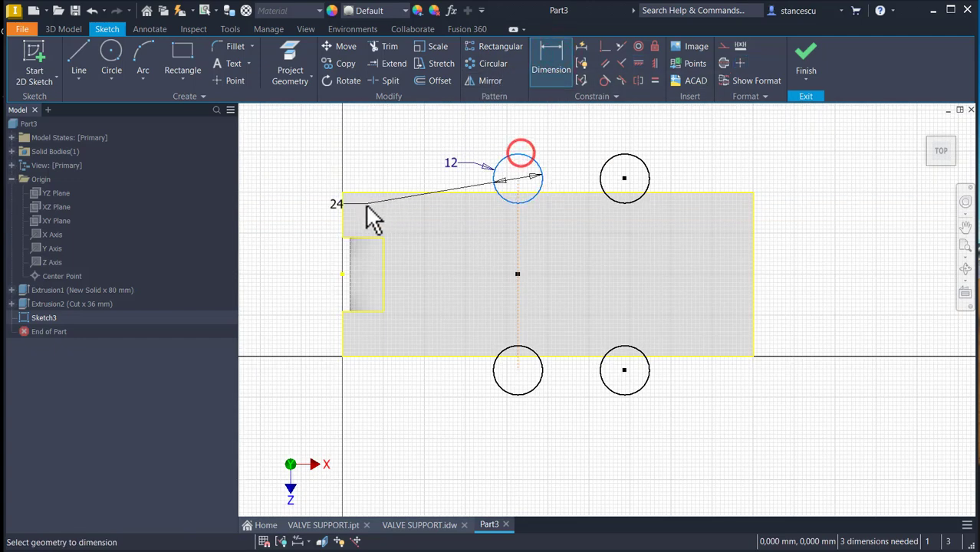
{"action": "left_click", "coordinate": [402, 126]}
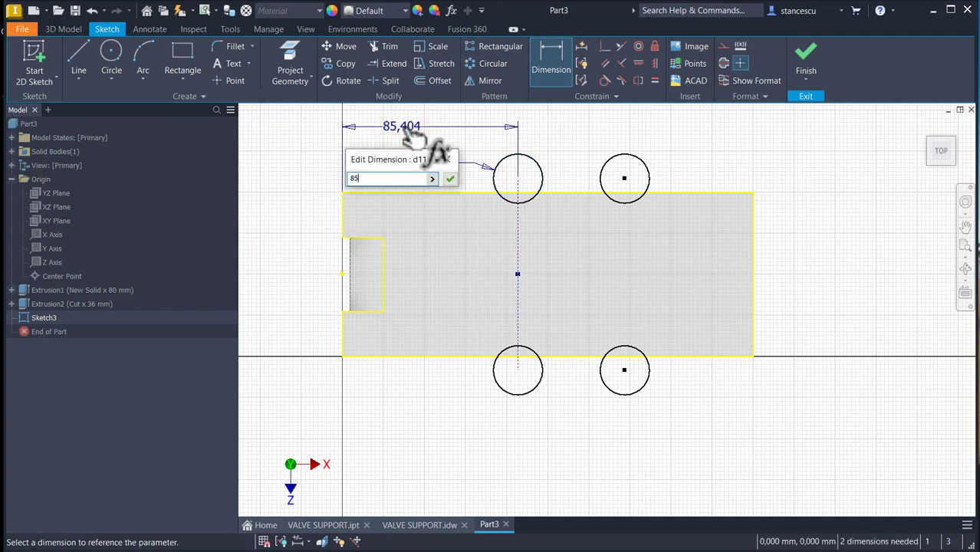
{"action": "type", "text": "85"}
{"action": "key", "text": "Return"}
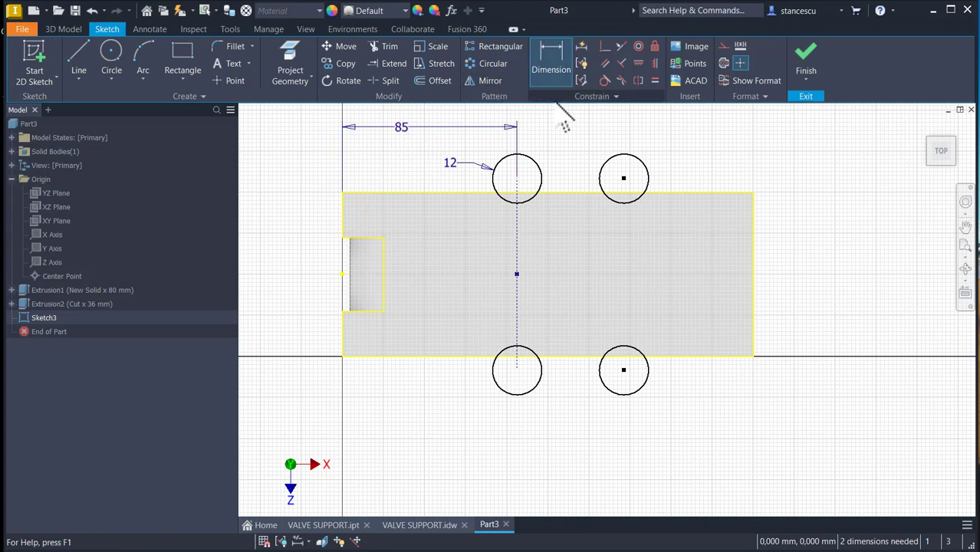
Dimension the circle centres' spacing along the plate as 70 mm and the facing circles' centre spacing across it as 85 mm
{"action": "left_click", "coordinate": [538, 167]}
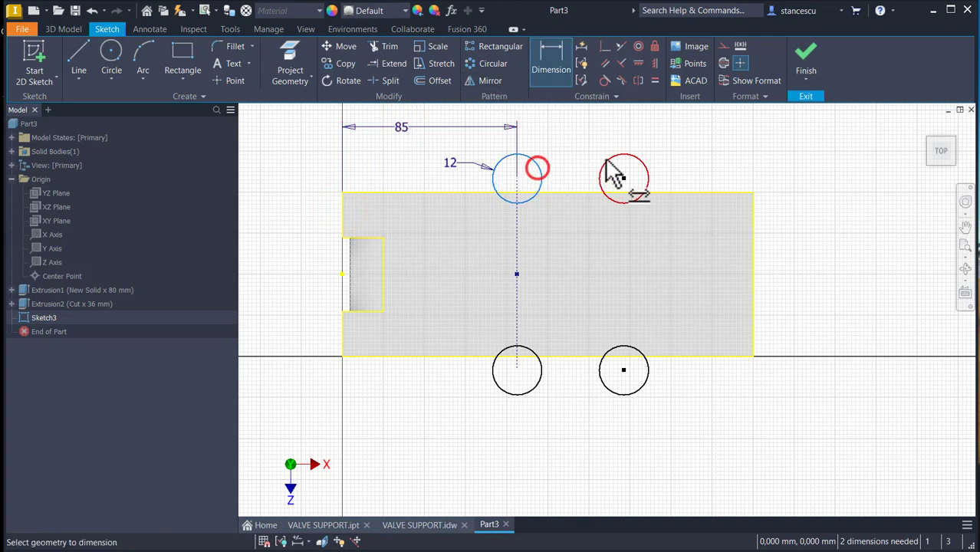
{"action": "left_click", "coordinate": [608, 159]}
{"action": "left_click", "coordinate": [583, 144]}
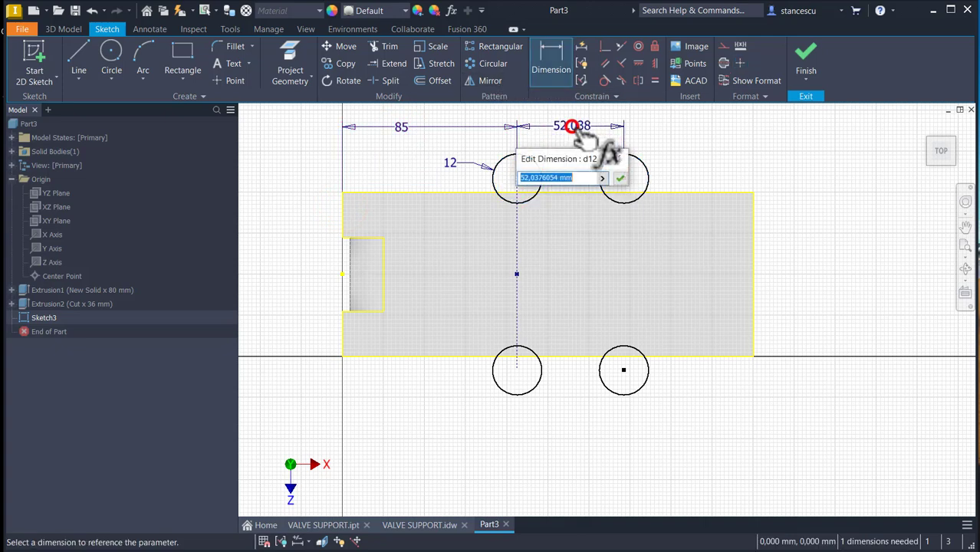
{"action": "type", "text": "70"}
{"action": "key", "text": "Return"}
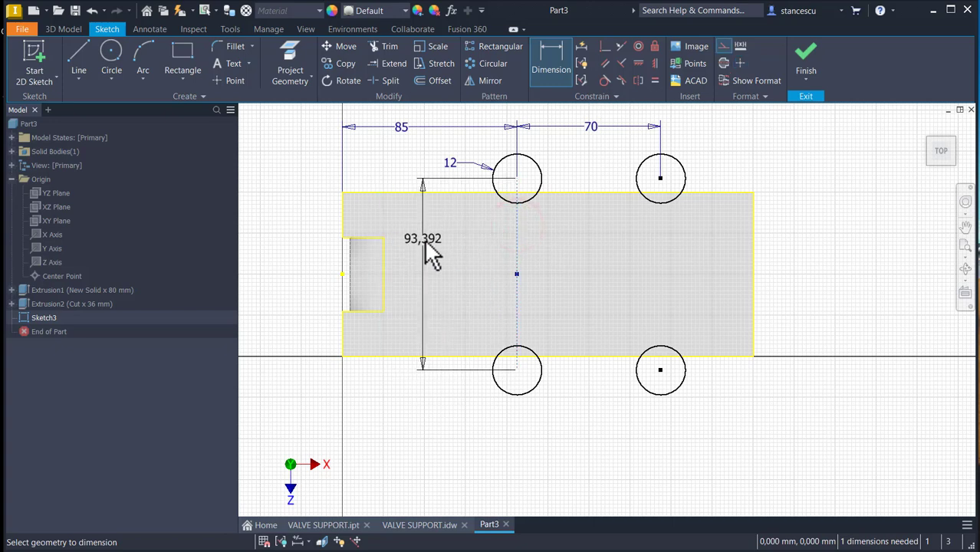
{"action": "left_click", "coordinate": [424, 241]}
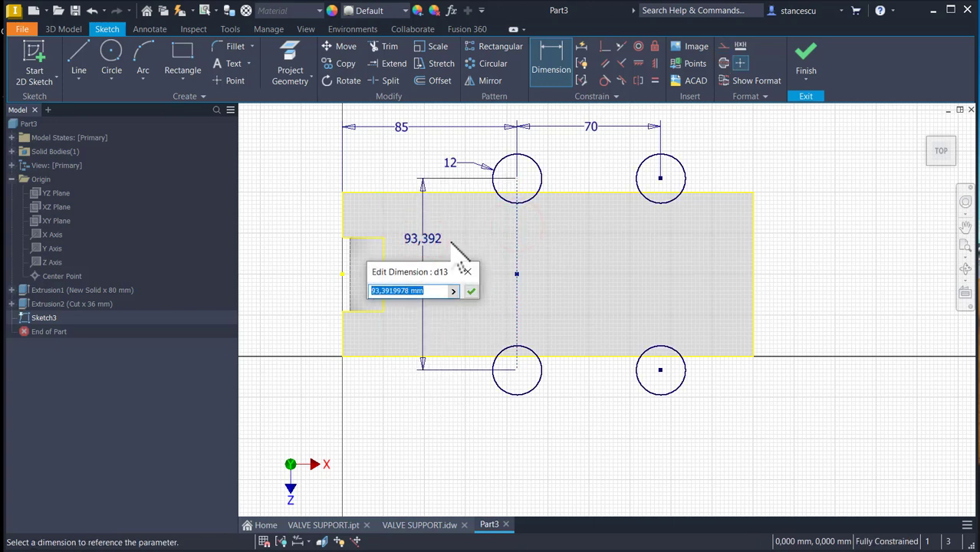
{"action": "key", "text": "Return"}
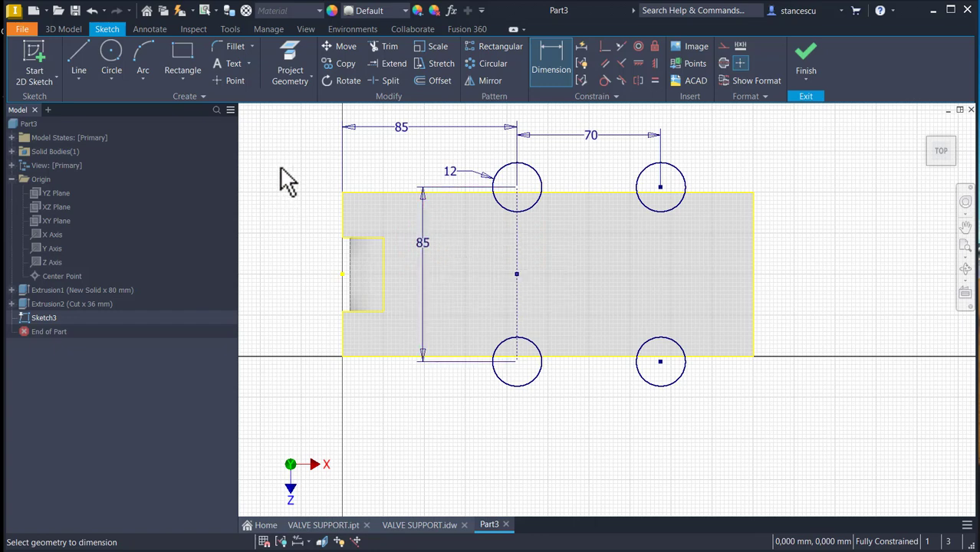
Draw two horizontal lines just outside the plate's long edges, from the recessed end's extension to the nearest circles
{"action": "left_click", "coordinate": [82, 58]}
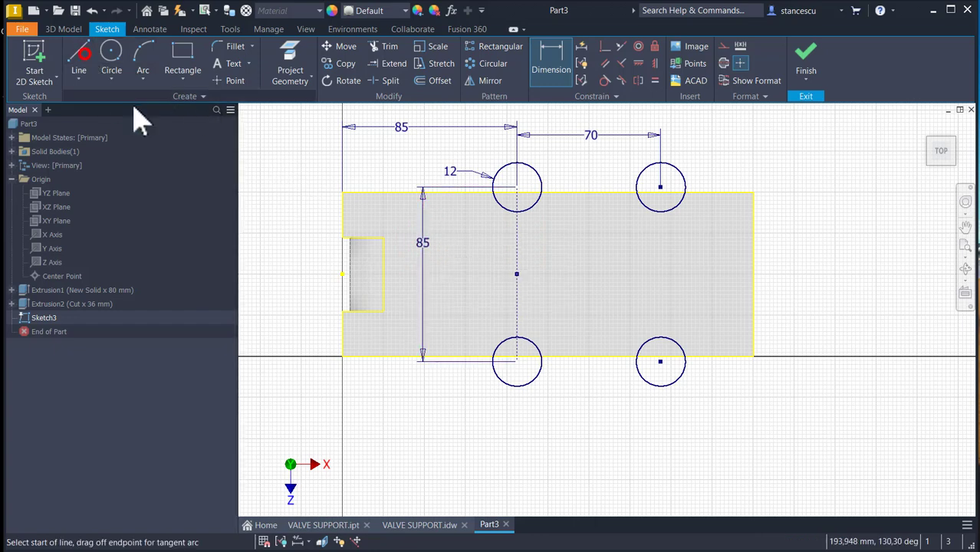
{"action": "left_click", "coordinate": [343, 176]}
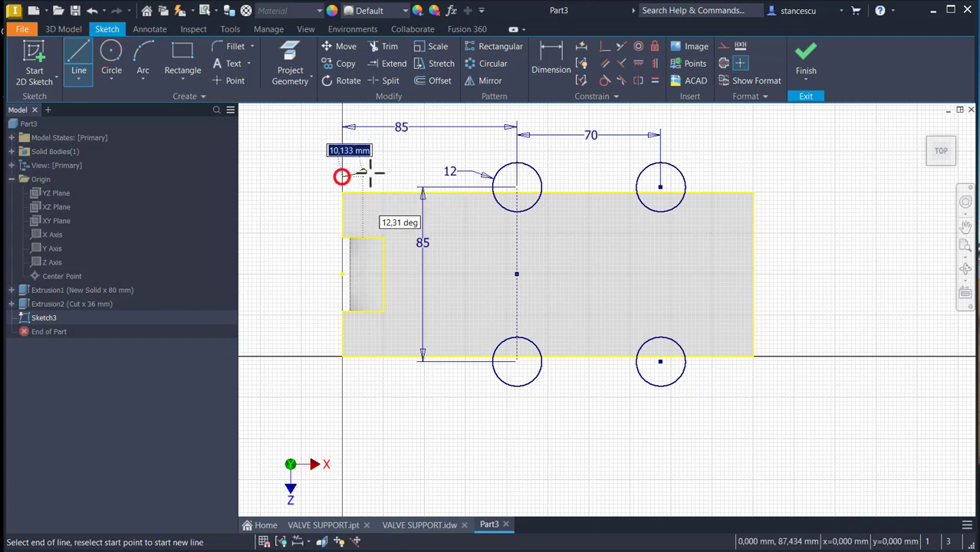
{"action": "double_click", "coordinate": [495, 177]}
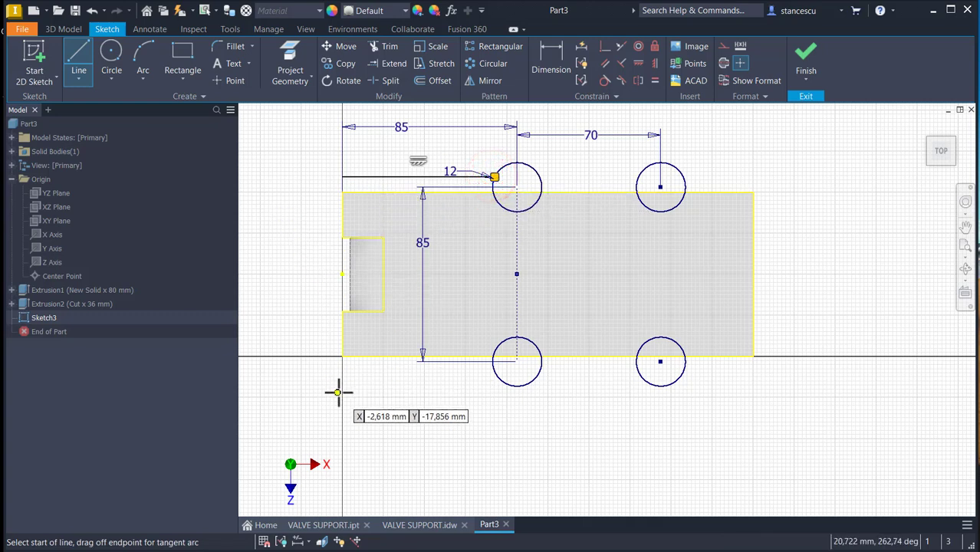
{"action": "left_click", "coordinate": [343, 368]}
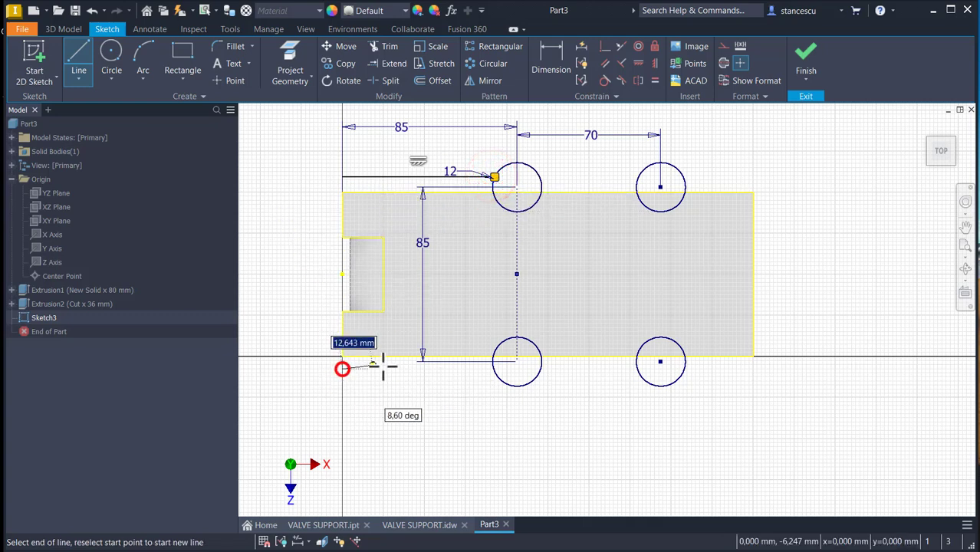
{"action": "double_click", "coordinate": [495, 369]}
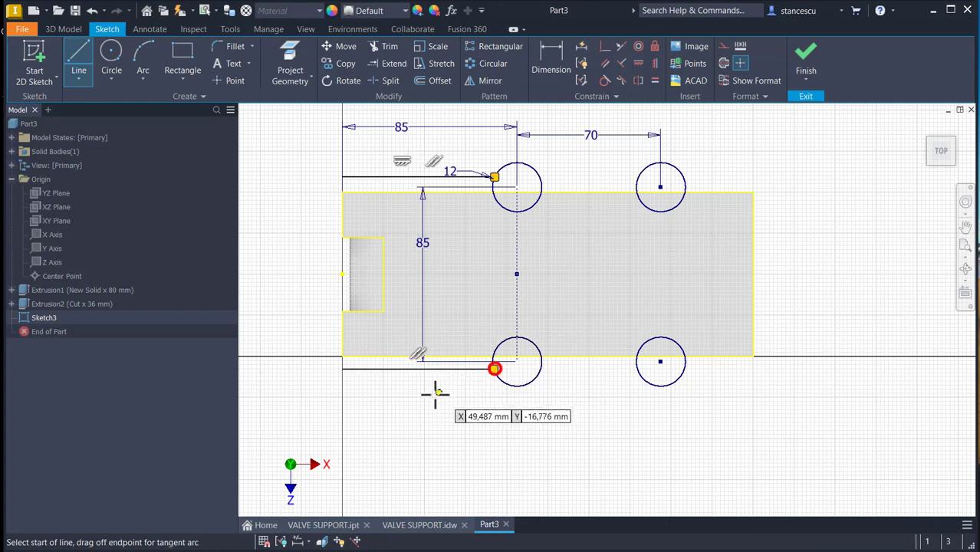
Close the outer lines' free ends with short vertical lines down to the plate's two corners at the recessed end
{"action": "left_click", "coordinate": [342, 177]}
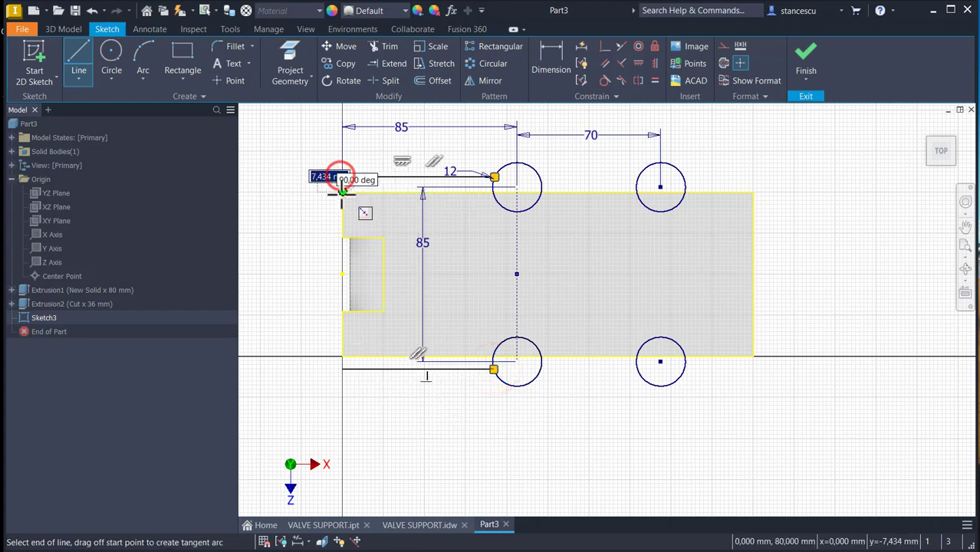
{"action": "double_click", "coordinate": [342, 192]}
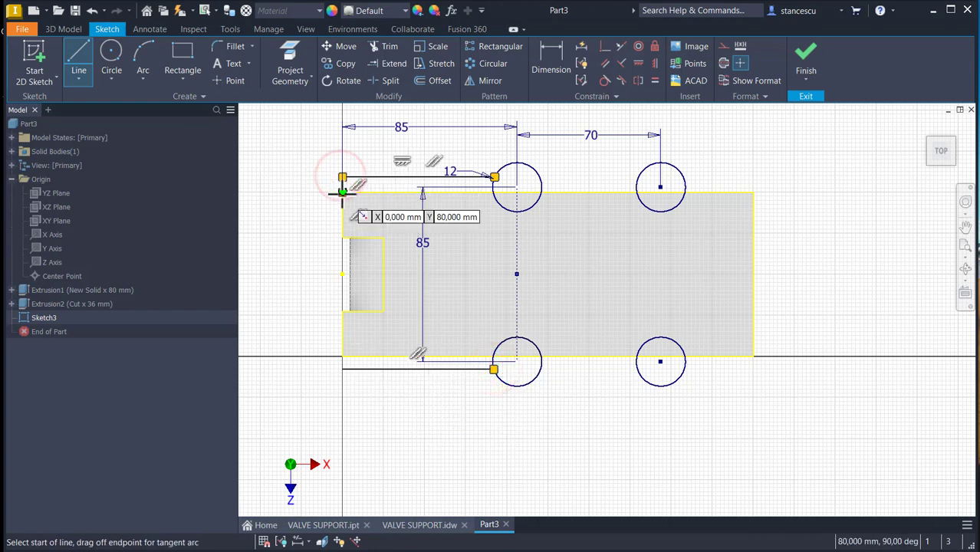
{"action": "left_click", "coordinate": [342, 369]}
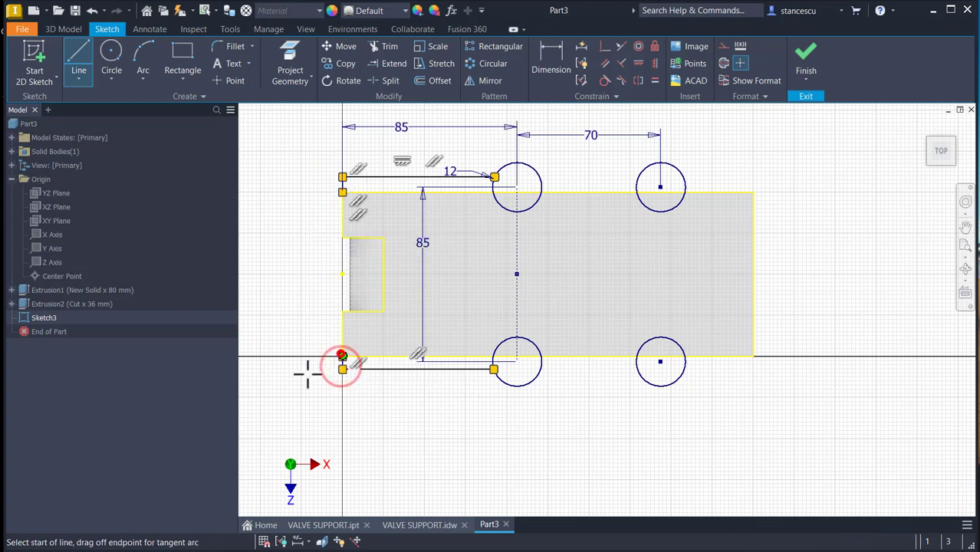
{"action": "double_click", "coordinate": [342, 357]}
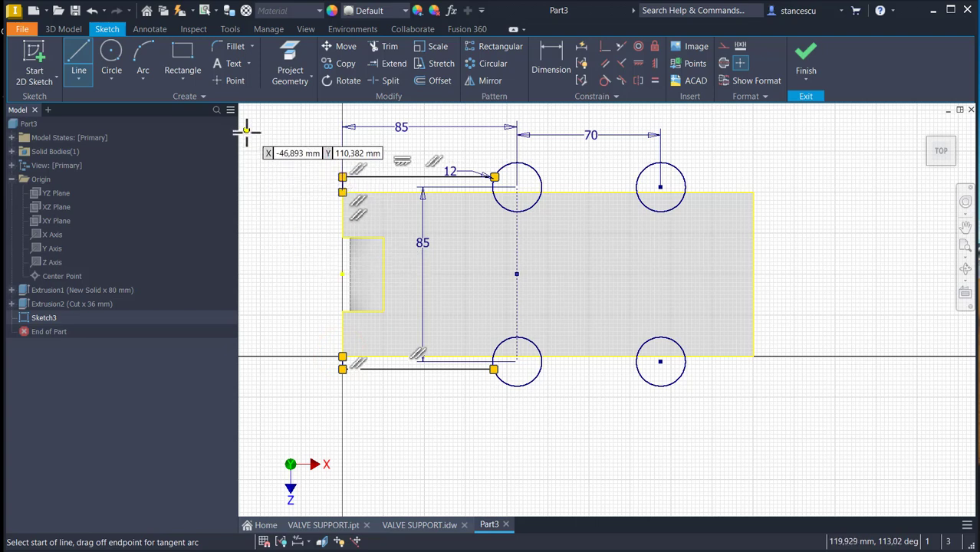
Trim the four circles to their outer arcs, removing the parts inside the plate and those between the outer lines and plate edges
{"action": "left_click", "coordinate": [390, 47]}
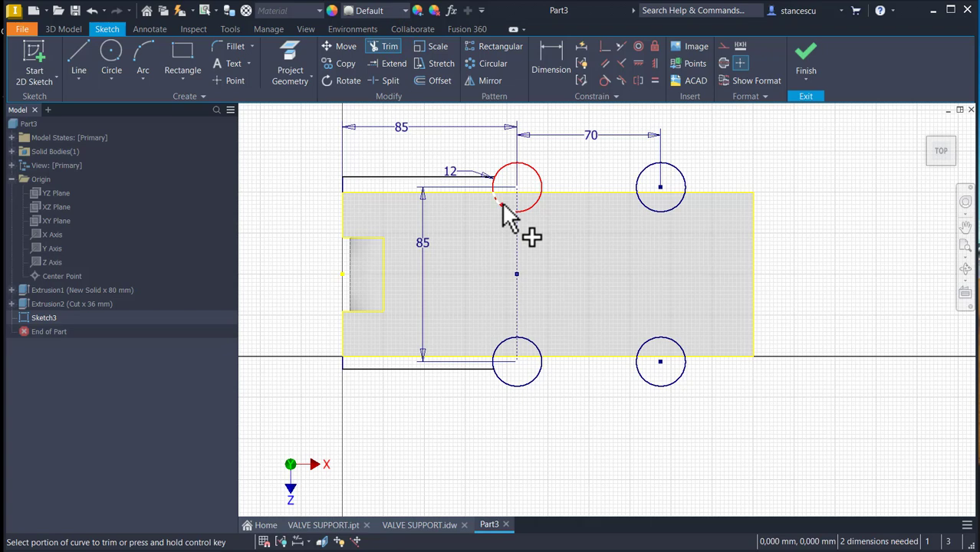
{"action": "left_click", "coordinate": [491, 183]}
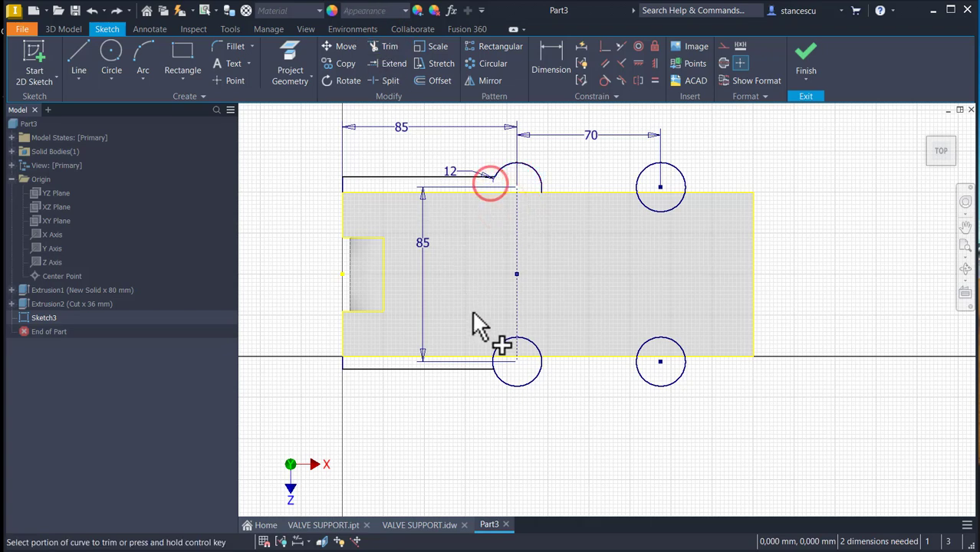
{"action": "scroll", "coordinate": [479, 326], "scroll_direction": "up", "scroll_amount": 3}
{"action": "left_click", "coordinate": [507, 395]}
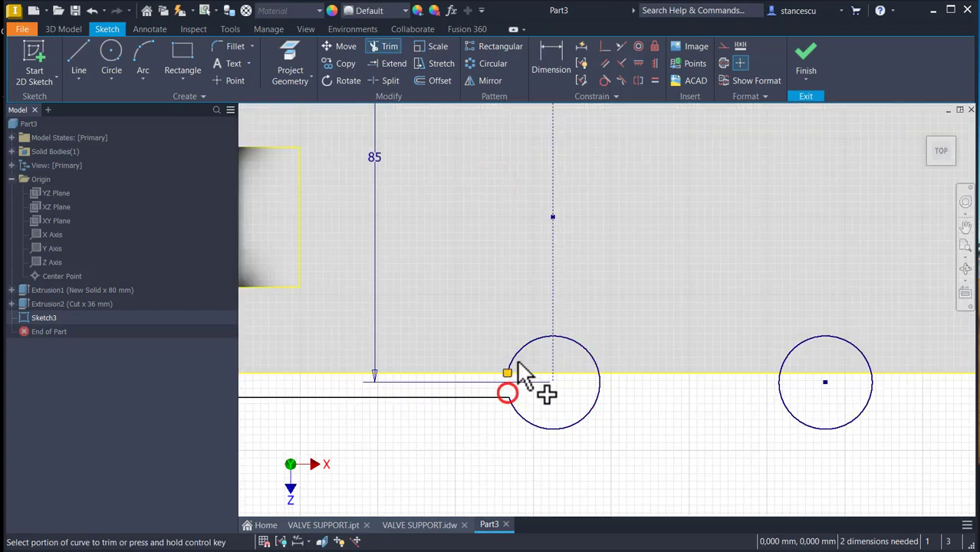
{"action": "left_click", "coordinate": [517, 357]}
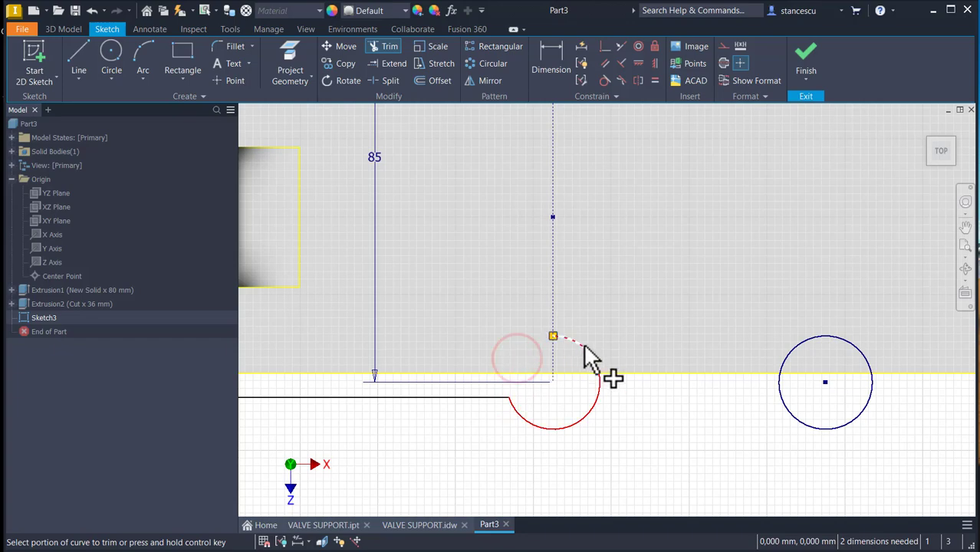
{"action": "left_click", "coordinate": [585, 346]}
{"action": "key", "text": "Num_Lock"}
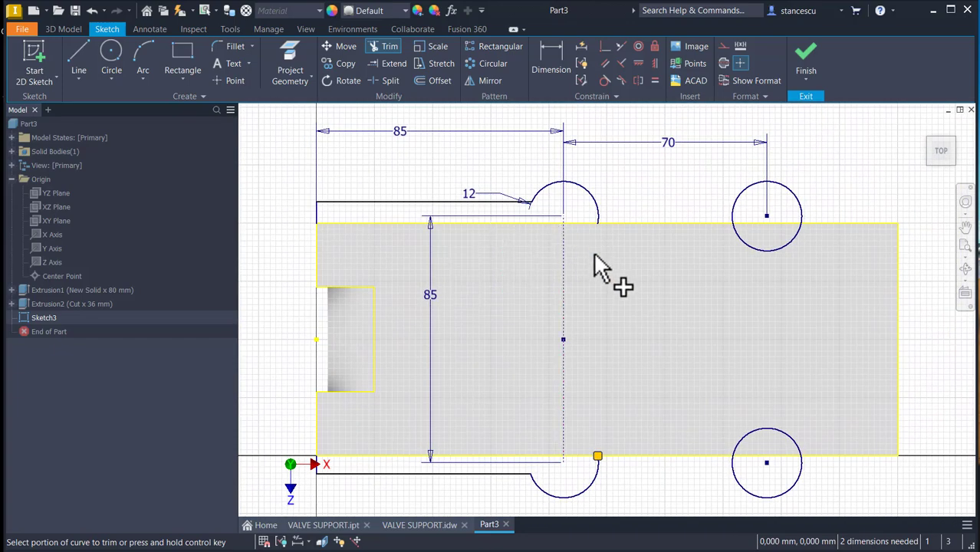
{"action": "left_click", "coordinate": [738, 242]}
{"action": "left_click", "coordinate": [754, 428]}
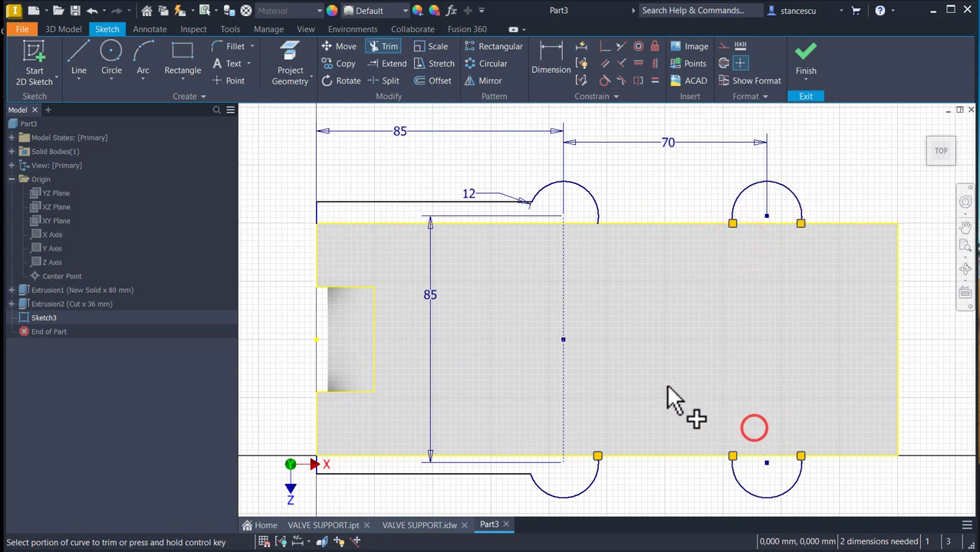
Draw a line along each long plate edge joining the facing ends of the two lug arcs on that side
{"action": "left_click", "coordinate": [78, 61]}
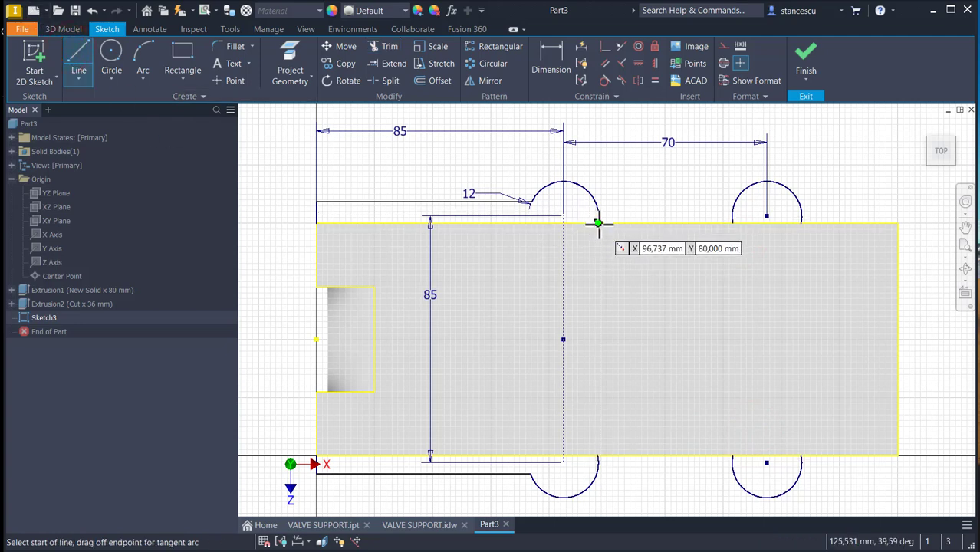
{"action": "left_click", "coordinate": [598, 224]}
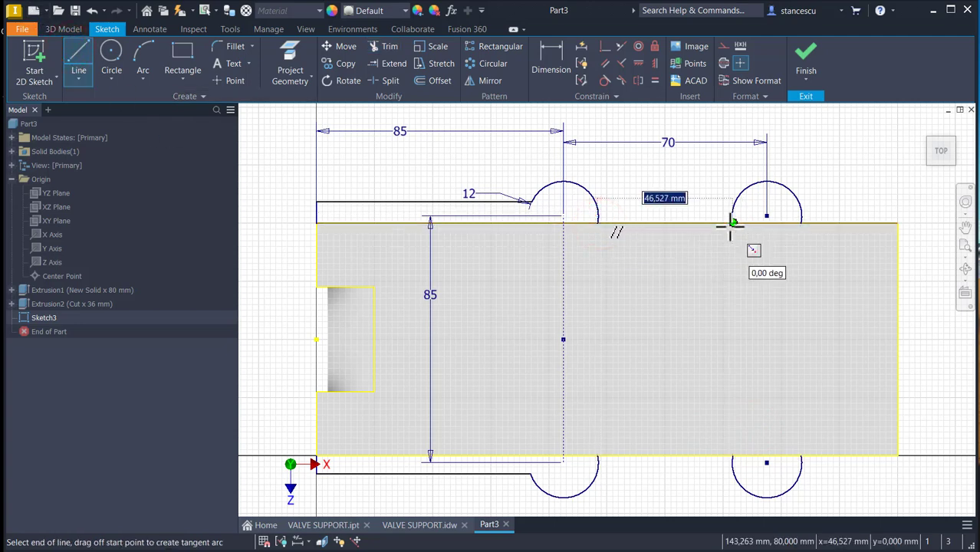
{"action": "left_click", "coordinate": [732, 223]}
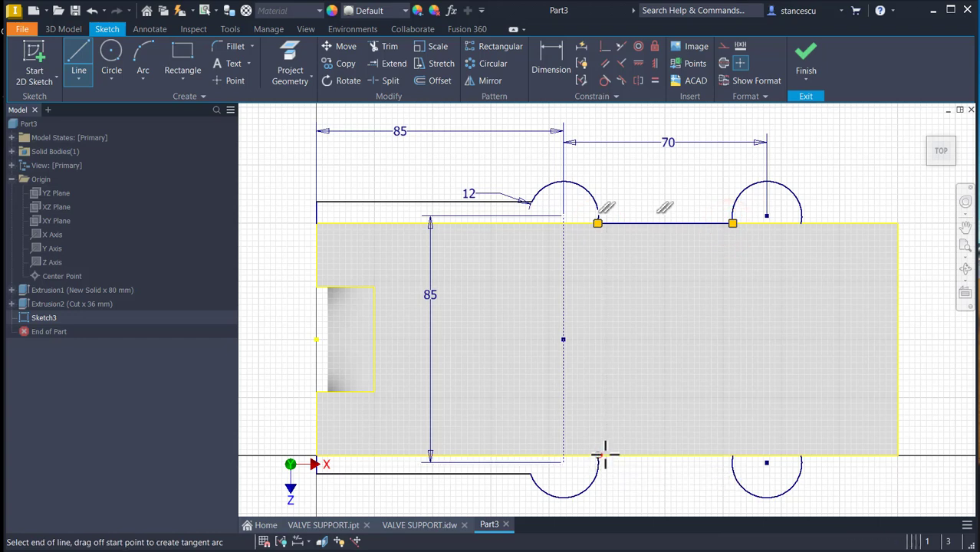
{"action": "left_click", "coordinate": [600, 455]}
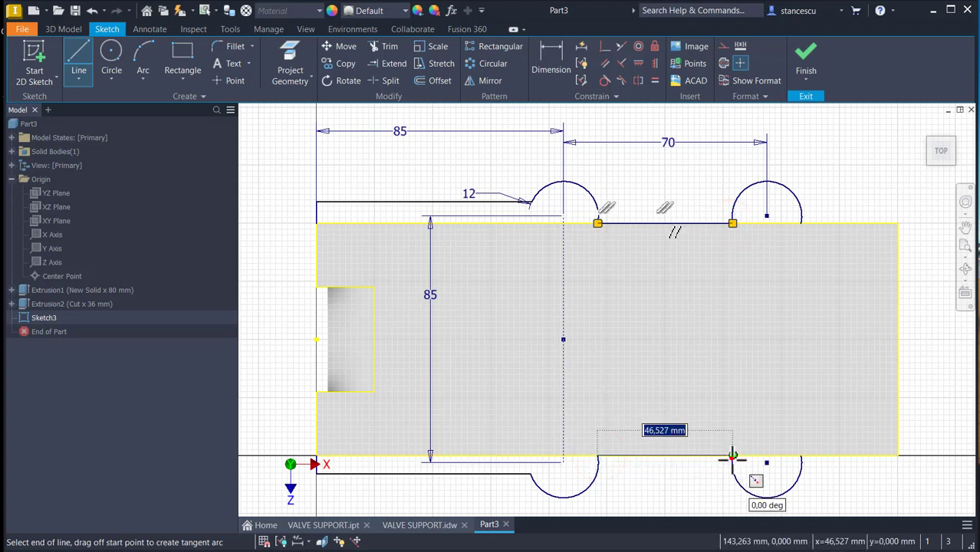
{"action": "left_click", "coordinate": [733, 456]}
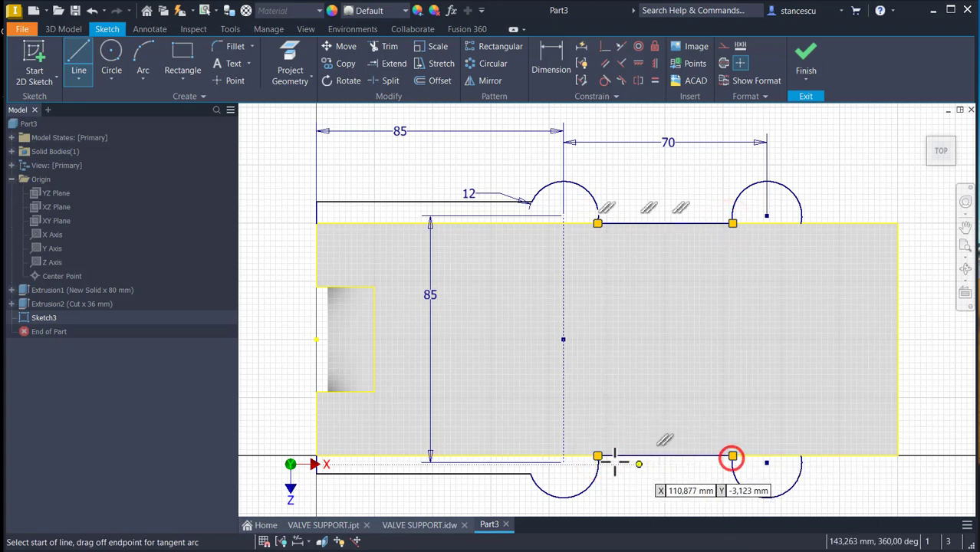
Dimension the distance between the two outer horizontal lines beside the plate as 92 mm
{"action": "left_click", "coordinate": [552, 60]}
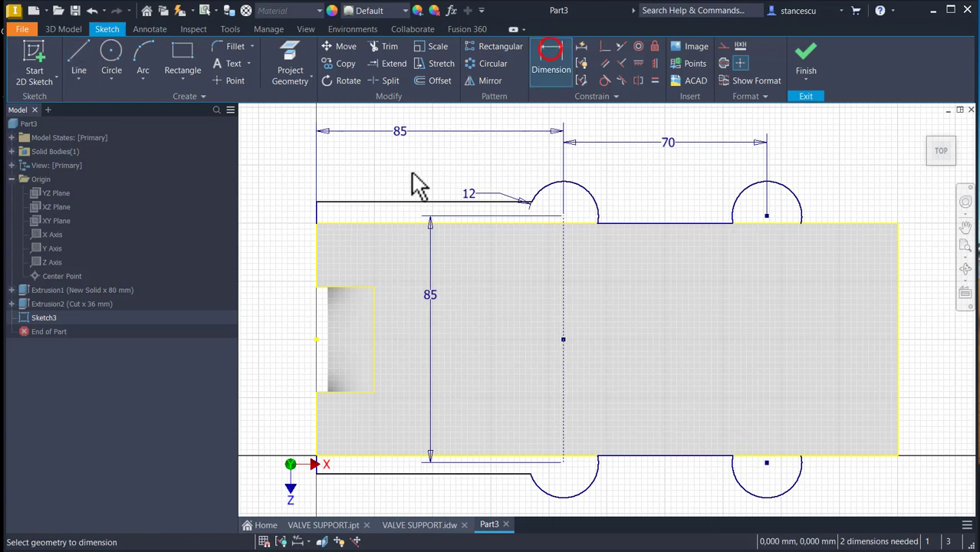
{"action": "left_click", "coordinate": [361, 202]}
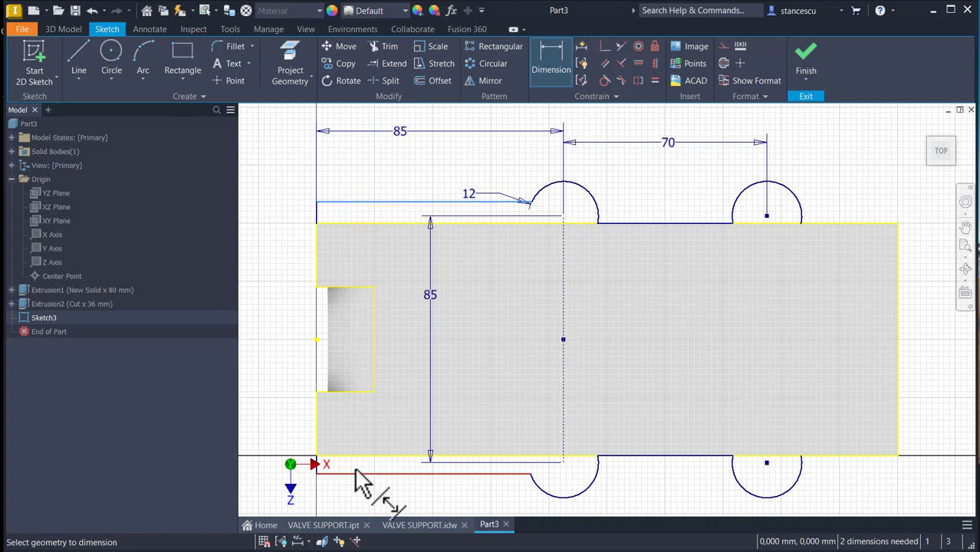
{"action": "left_click", "coordinate": [354, 469]}
{"action": "left_click", "coordinate": [289, 357]}
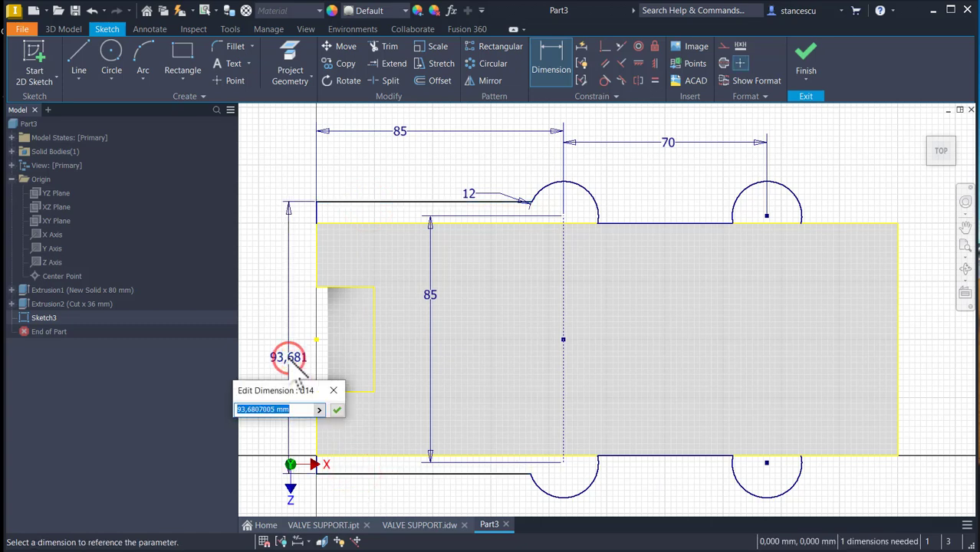
{"action": "type", "text": "92"}
{"action": "key", "text": "Return"}
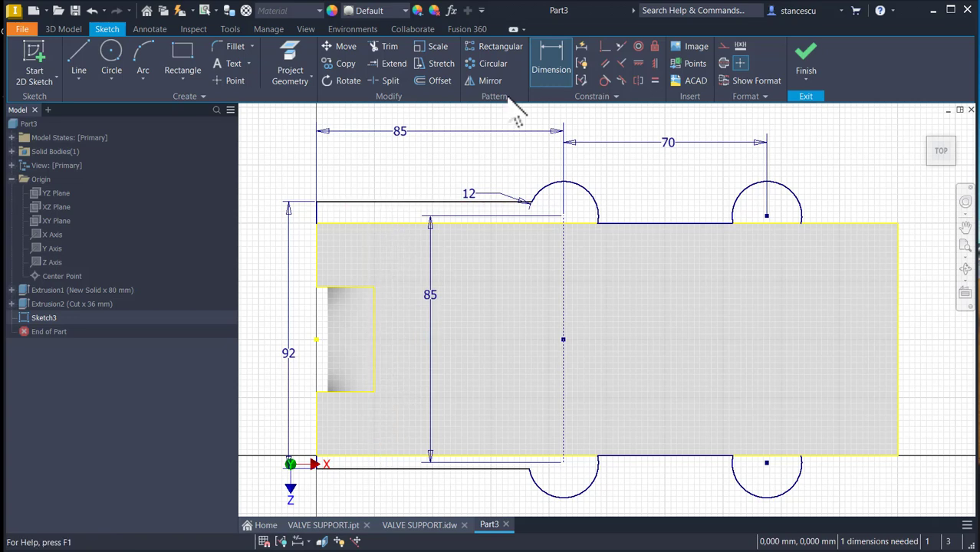
Apply an Equal constraint to the two outer horizontal lines so they have the same length
{"action": "left_click", "coordinate": [655, 81]}
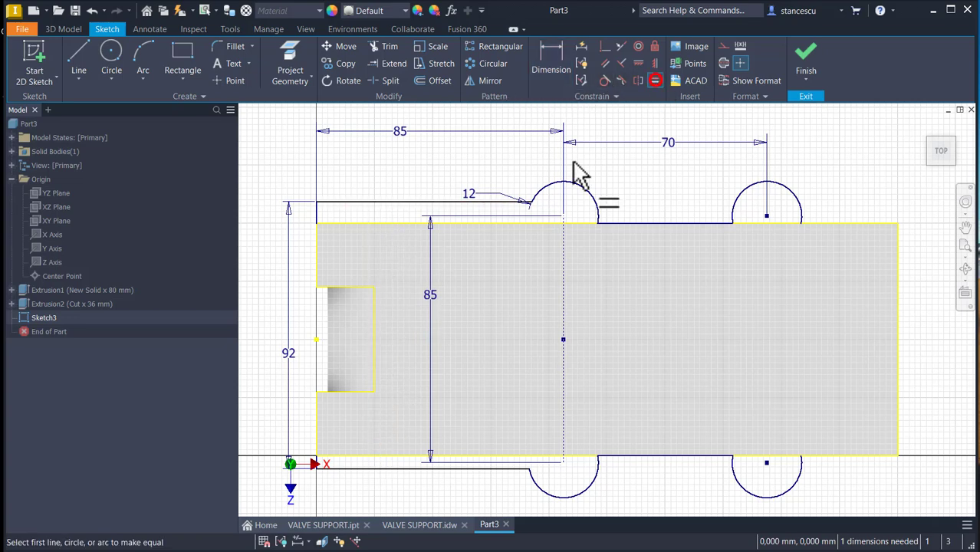
{"action": "left_click", "coordinate": [424, 202]}
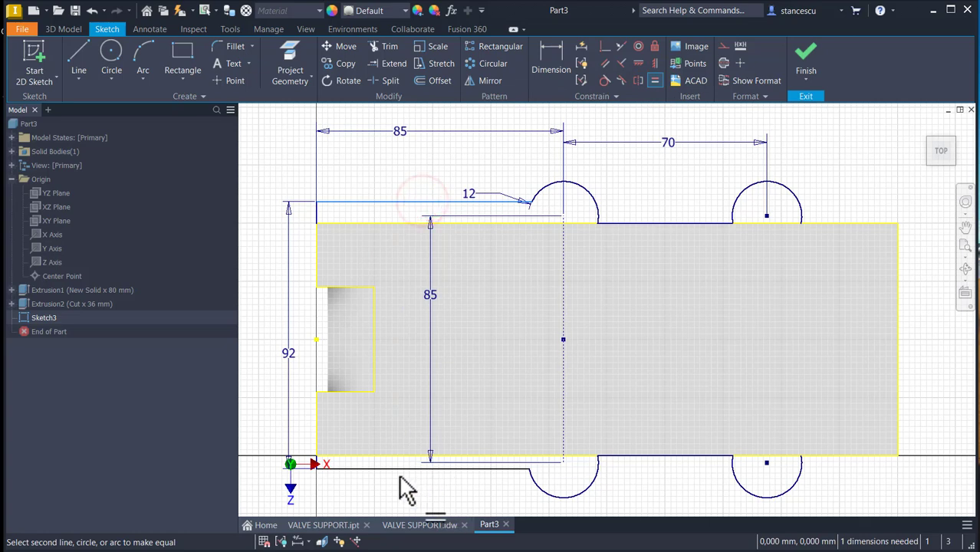
{"action": "left_click", "coordinate": [396, 468]}
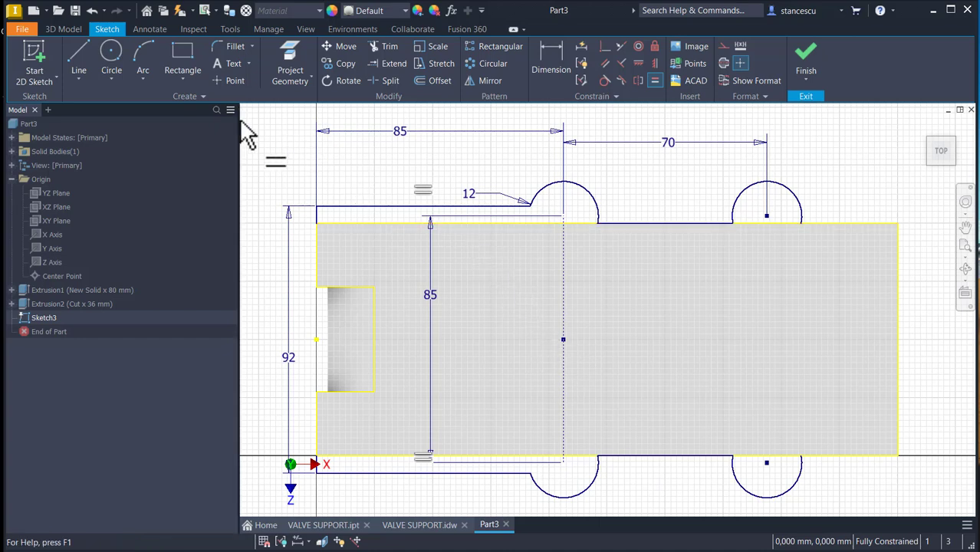
Add 6 mm fillets at the three inner corners where the lug arcs meet the straight edges along the plate's upper side
{"action": "left_click", "coordinate": [228, 47]}
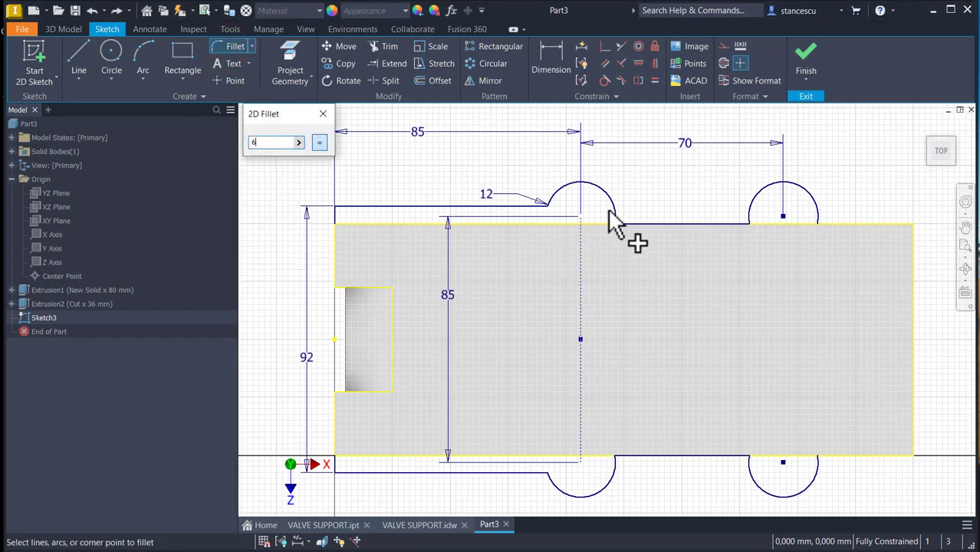
{"action": "left_click", "coordinate": [632, 224]}
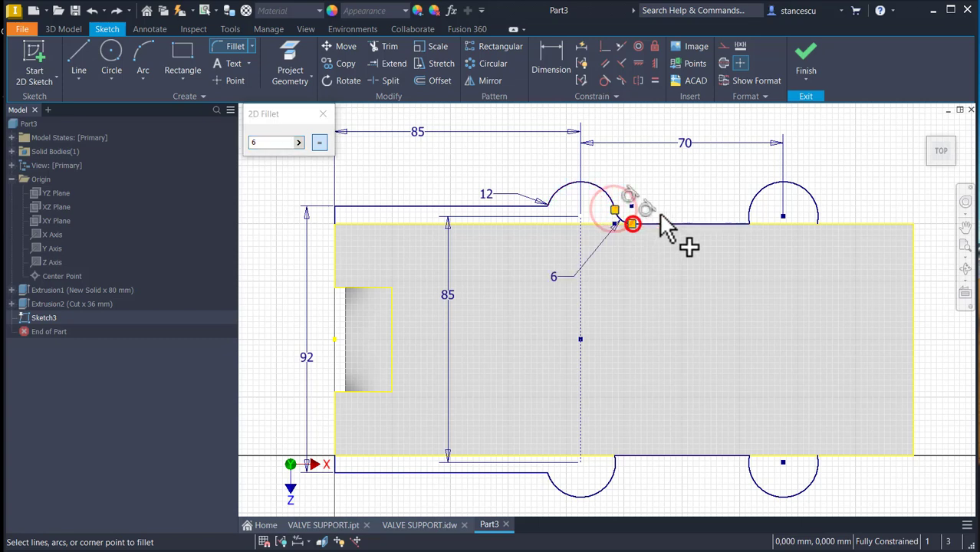
{"action": "left_click", "coordinate": [749, 204]}
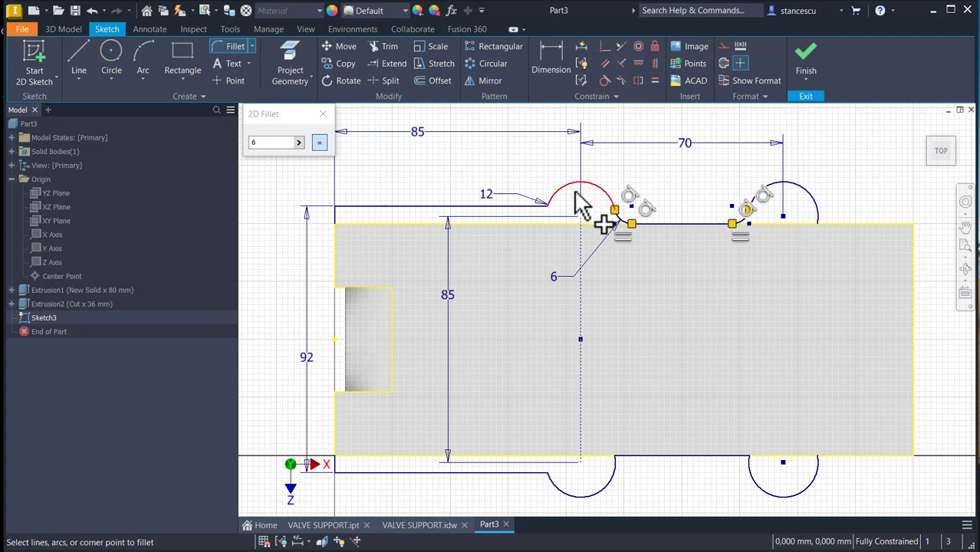
{"action": "left_click", "coordinate": [553, 193]}
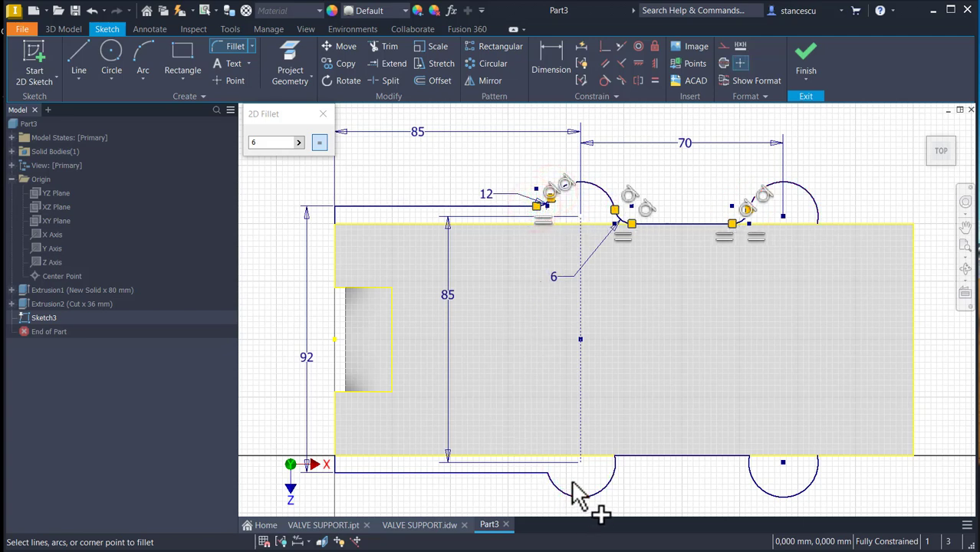
Add matching 6 mm fillets at the three lug arc corners along the plate's lower side and finish the sketch
{"action": "left_click", "coordinate": [625, 459]}
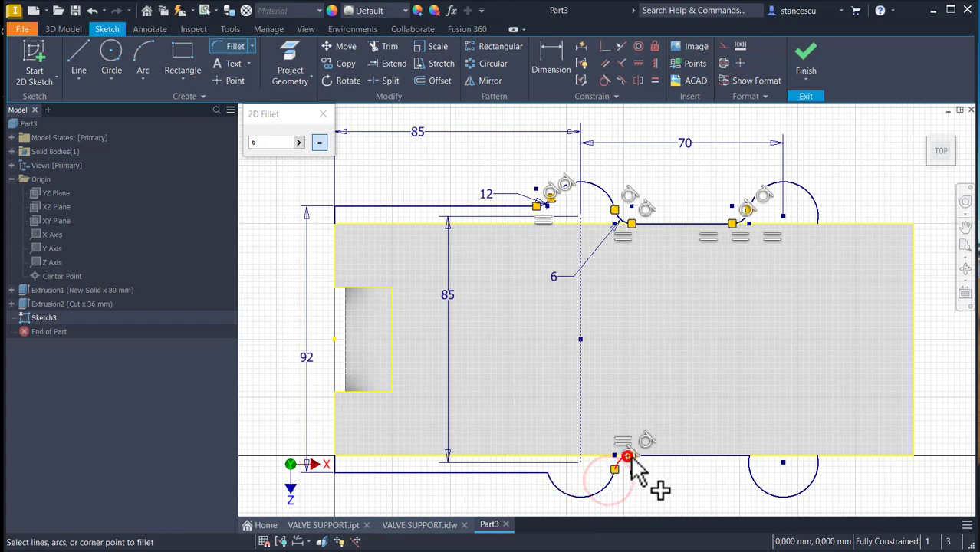
{"action": "left_click", "coordinate": [709, 459]}
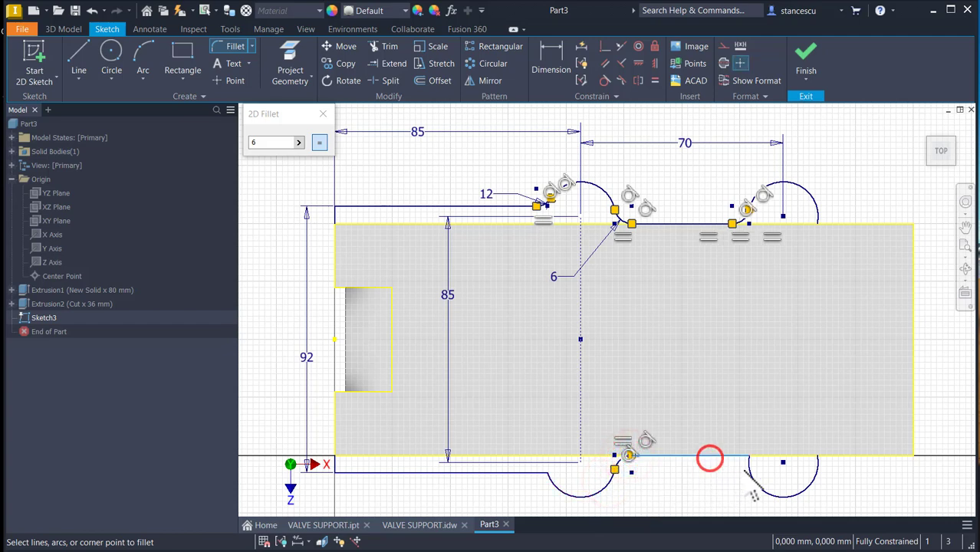
{"action": "left_click", "coordinate": [747, 469]}
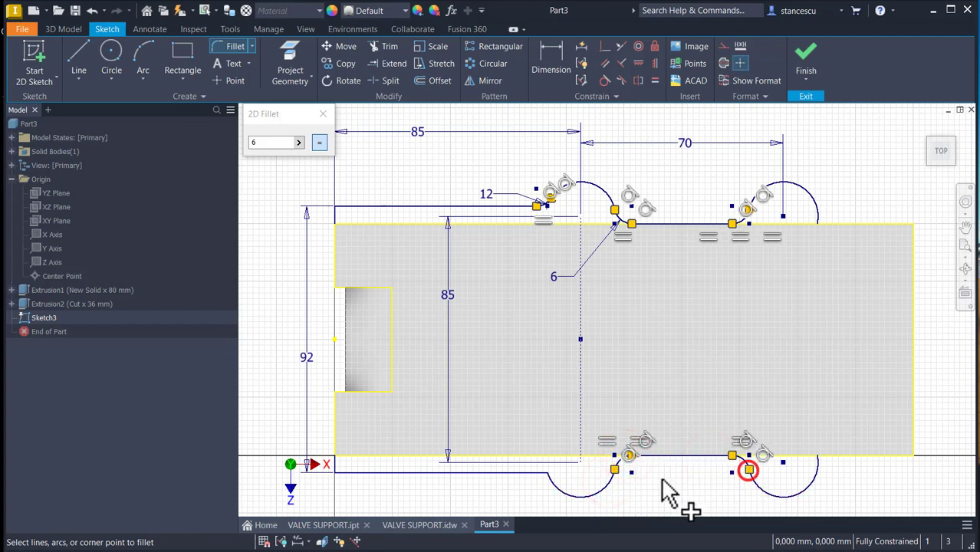
{"action": "left_click", "coordinate": [526, 473]}
{"action": "left_click", "coordinate": [551, 483]}
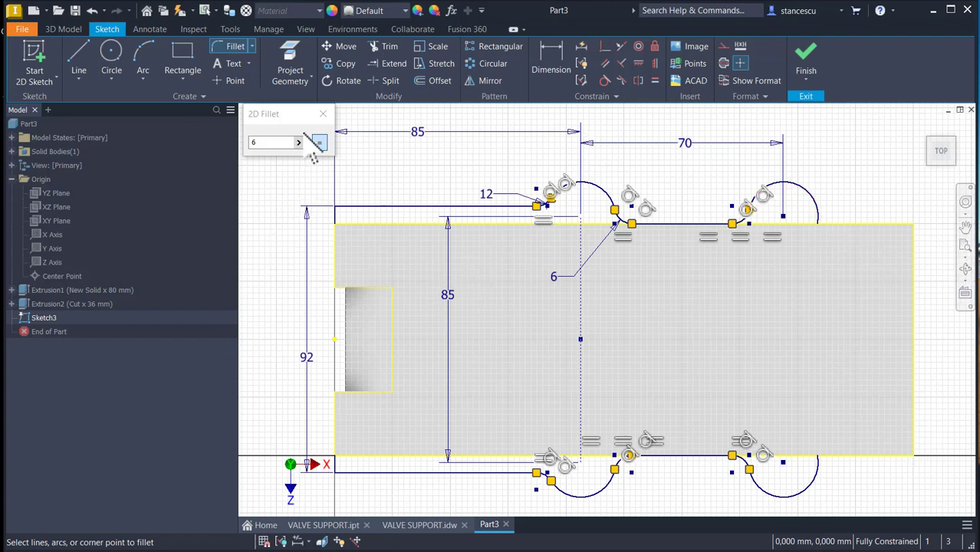
{"action": "left_click", "coordinate": [321, 113]}
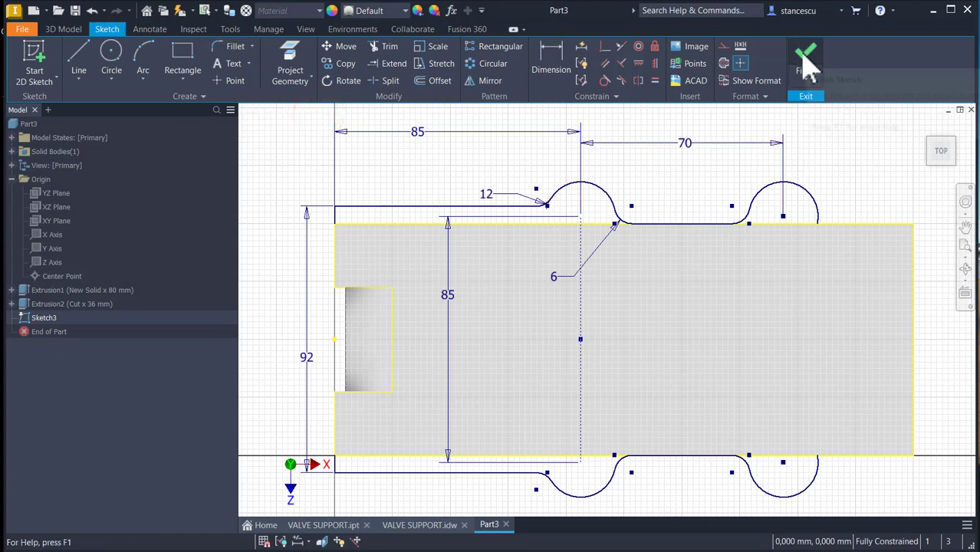
{"action": "left_click", "coordinate": [804, 57]}
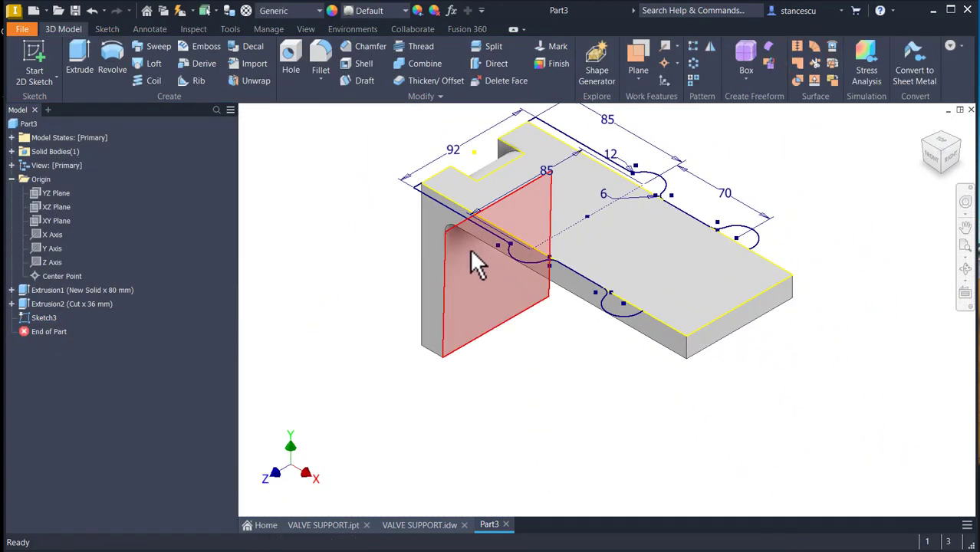
Start an extrusion using the four lug and side strip regions plus the main plate region as profiles
{"action": "left_click", "coordinate": [76, 60]}
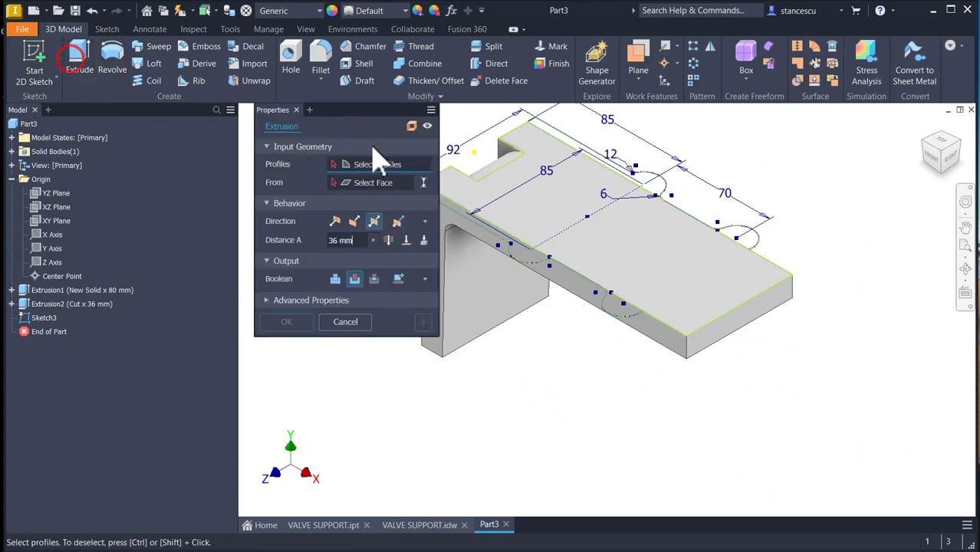
{"action": "left_click", "coordinate": [650, 184]}
{"action": "left_click", "coordinate": [747, 236]}
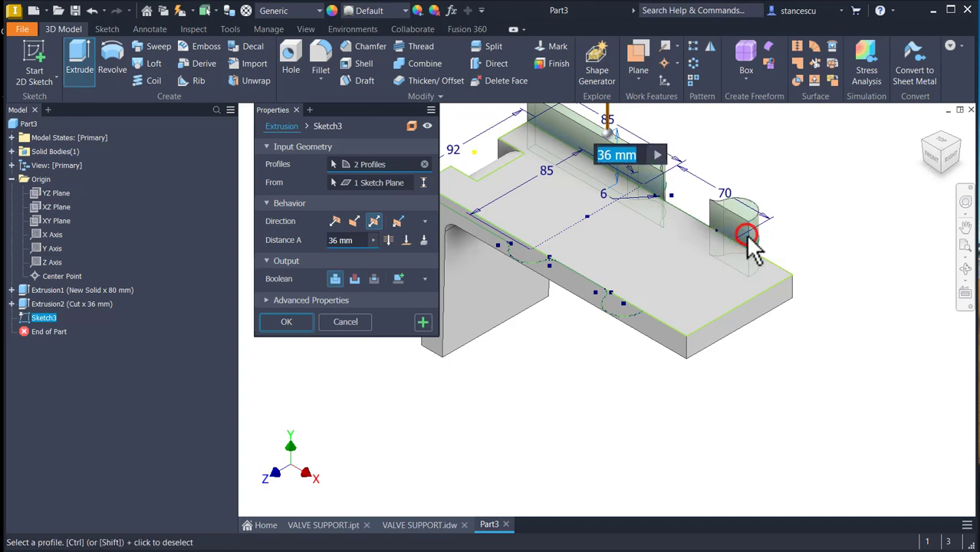
{"action": "left_click", "coordinate": [616, 307]}
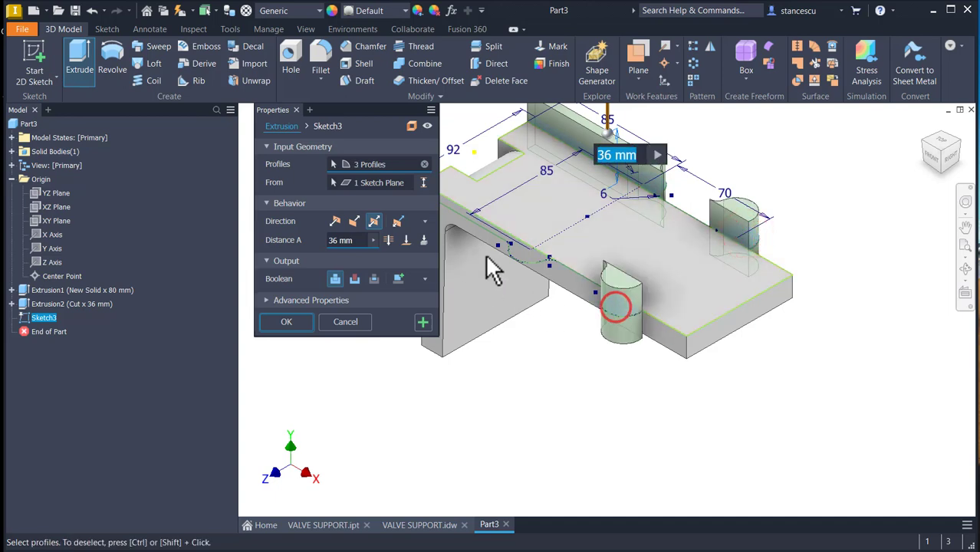
{"action": "middle_click_drag", "start_coordinate": [510, 278], "coordinate": [623, 353]}
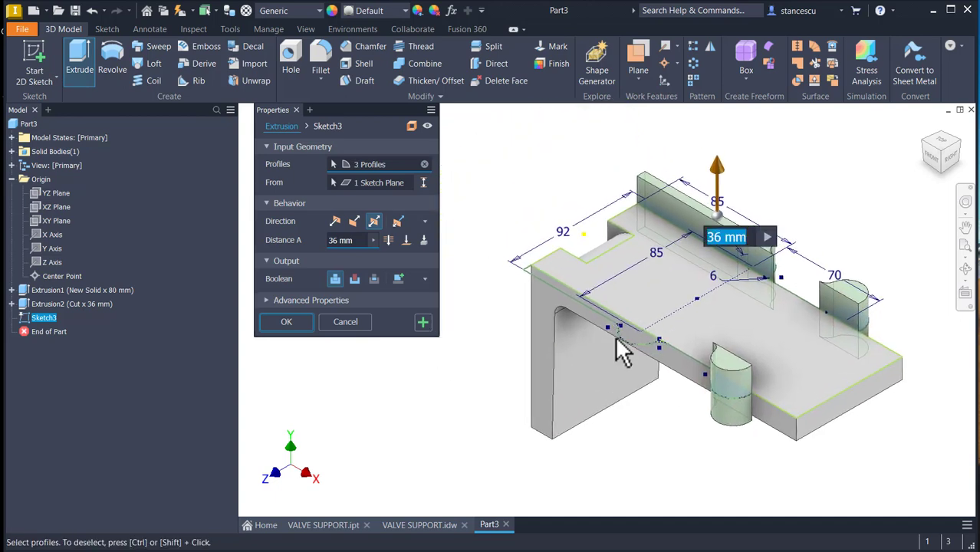
{"action": "left_click", "coordinate": [556, 287]}
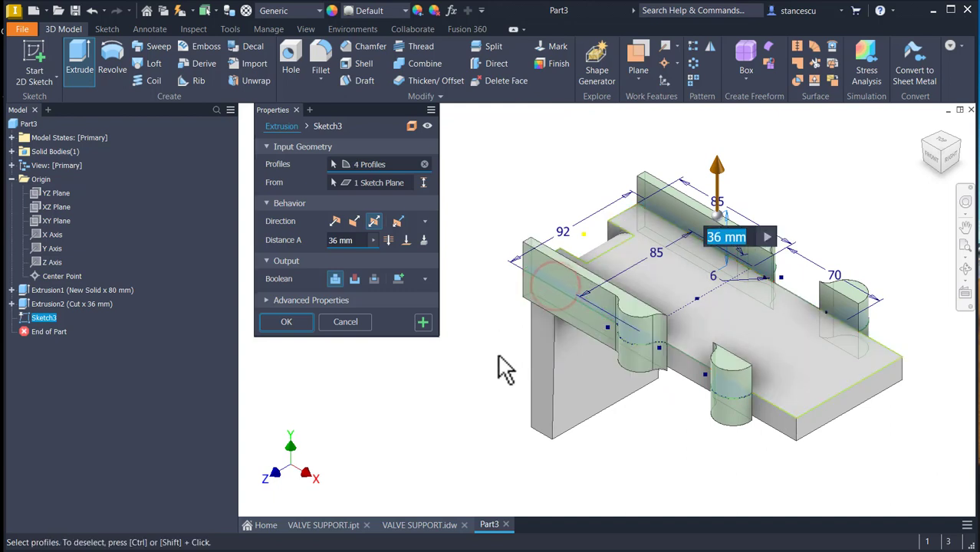
{"action": "left_click", "coordinate": [662, 270]}
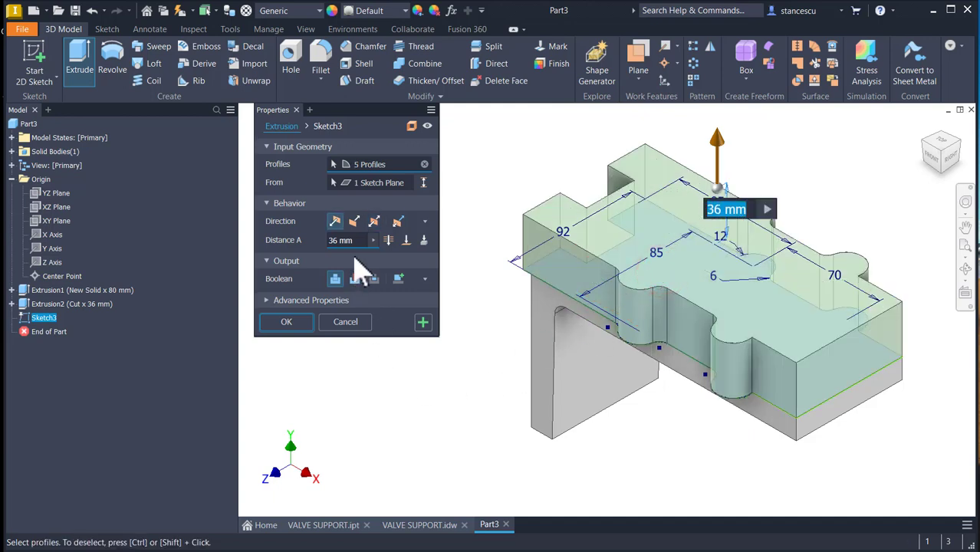
Extrude the selected profiles downward as a Join, ending at the plate's underside
{"action": "left_click", "coordinate": [355, 222]}
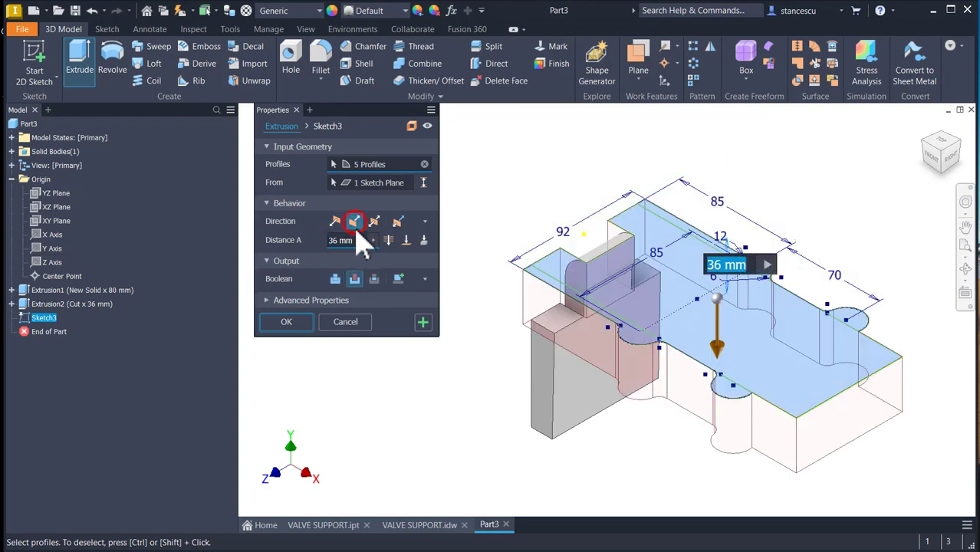
{"action": "left_click", "coordinate": [336, 280]}
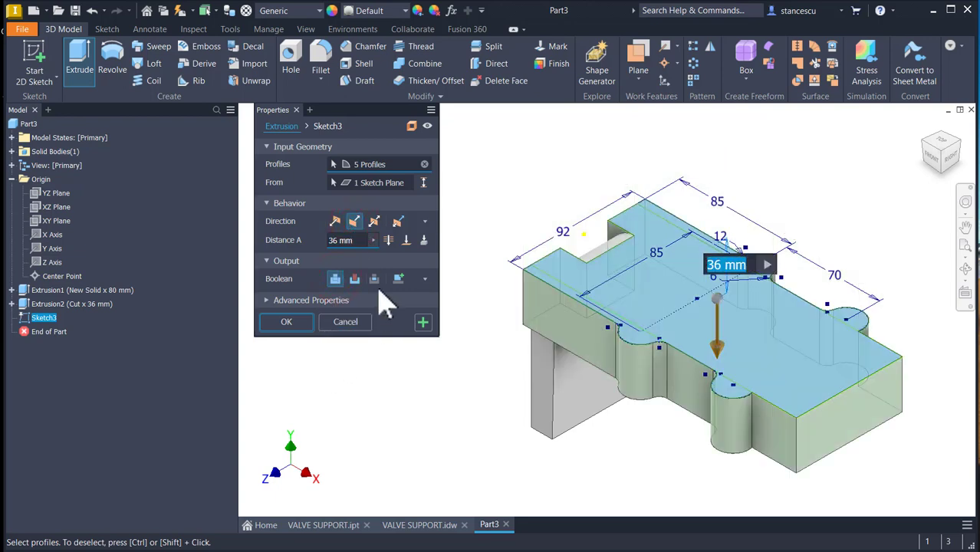
{"action": "left_click", "coordinate": [406, 240]}
{"action": "middle_click_drag", "start_coordinate": [491, 369], "coordinate": [364, 448], "text": "shift"}
{"action": "left_click", "coordinate": [752, 284]}
{"action": "key", "text": "F6"}
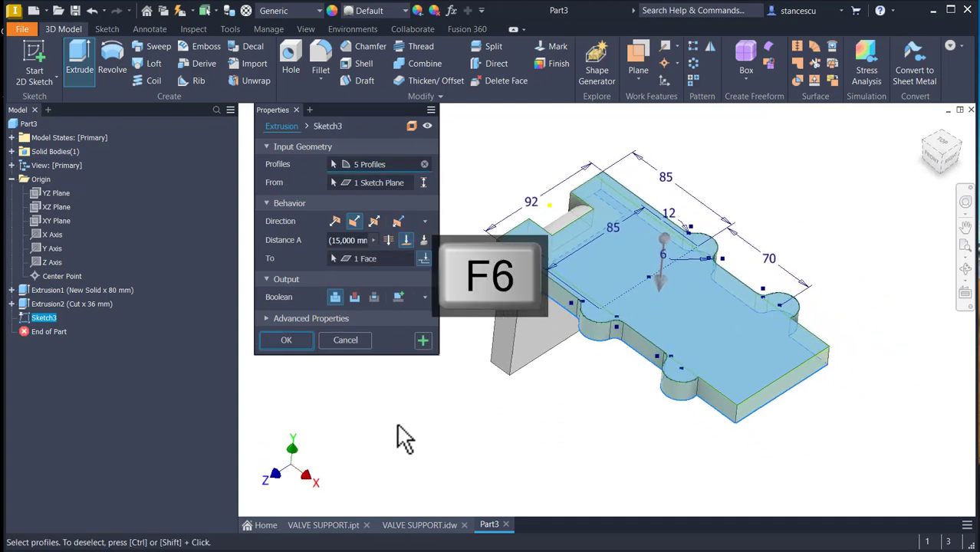
{"action": "left_click", "coordinate": [288, 340]}
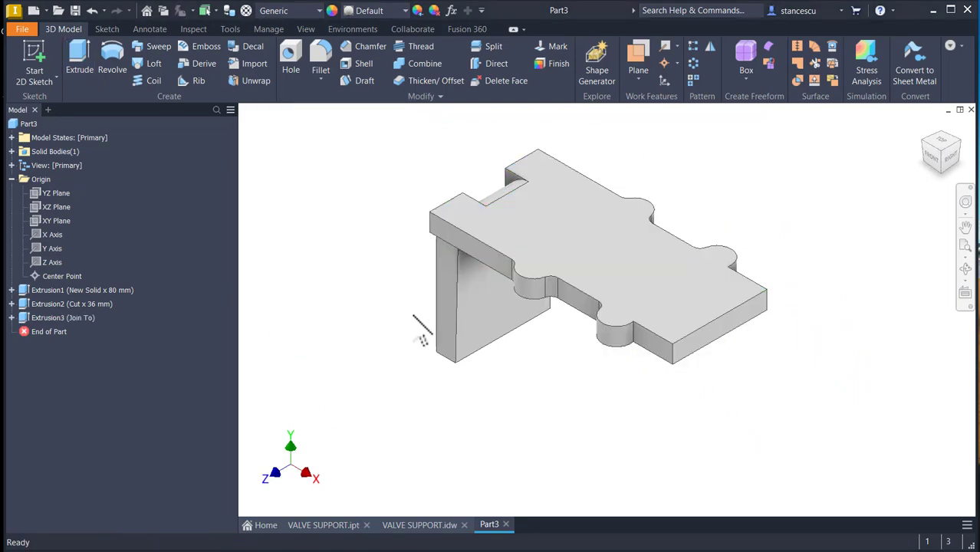
Create a sketch on the vertical wall's front side face and extrude its outline as a Join up to the plate's outer side face
{"action": "left_click", "coordinate": [445, 301]}
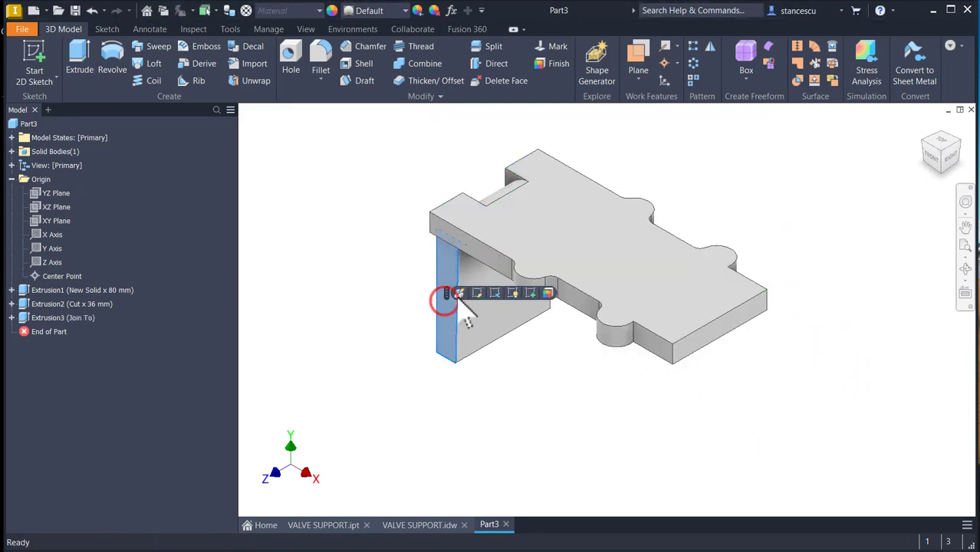
{"action": "left_click", "coordinate": [530, 292]}
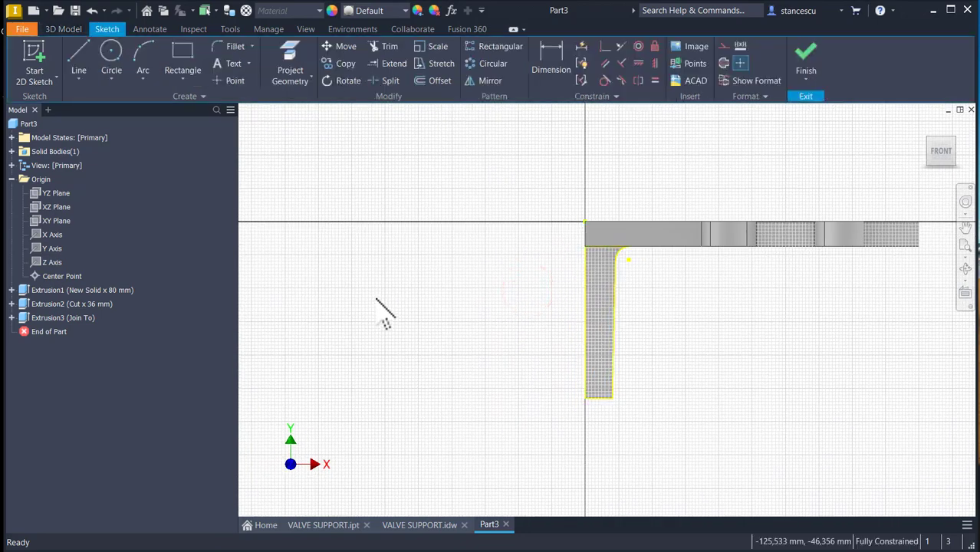
{"action": "left_click", "coordinate": [800, 58]}
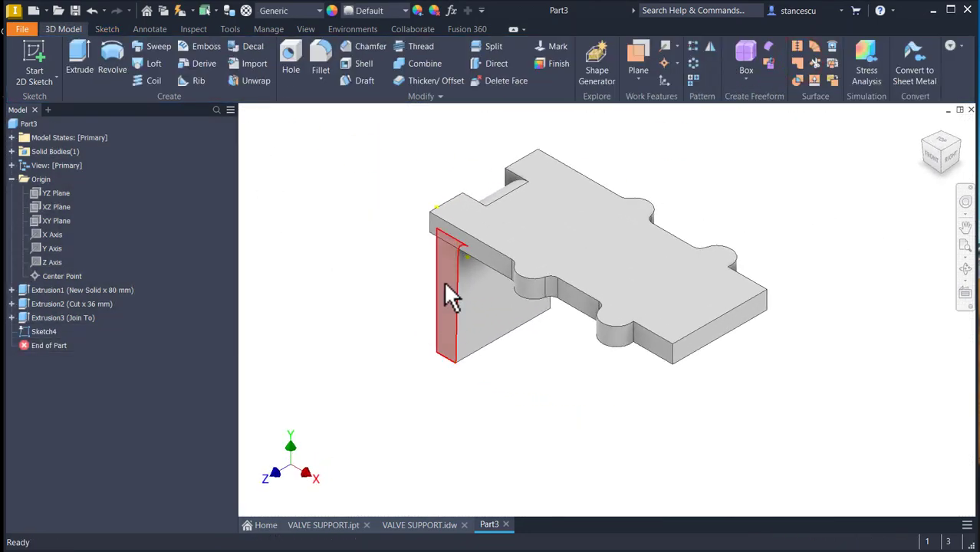
{"action": "left_click", "coordinate": [83, 69]}
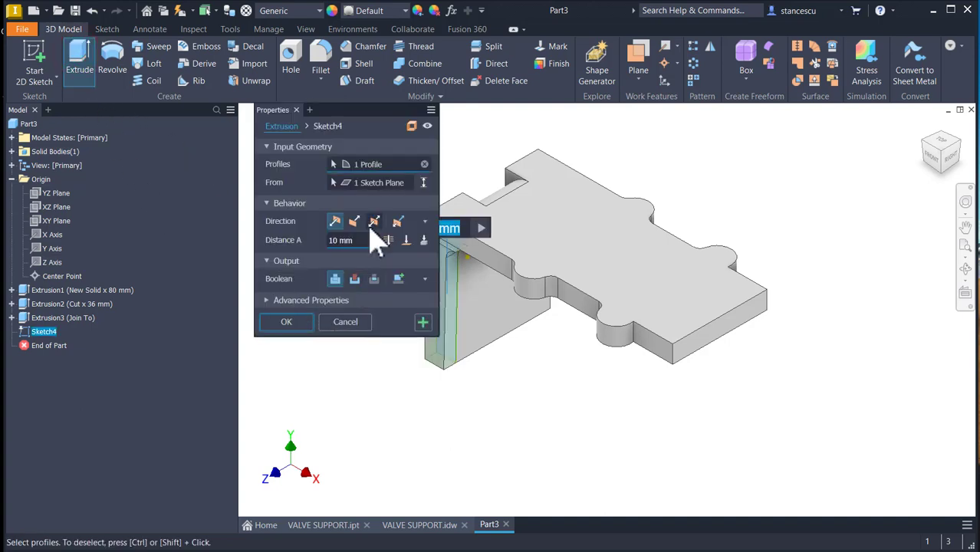
{"action": "left_click", "coordinate": [406, 240]}
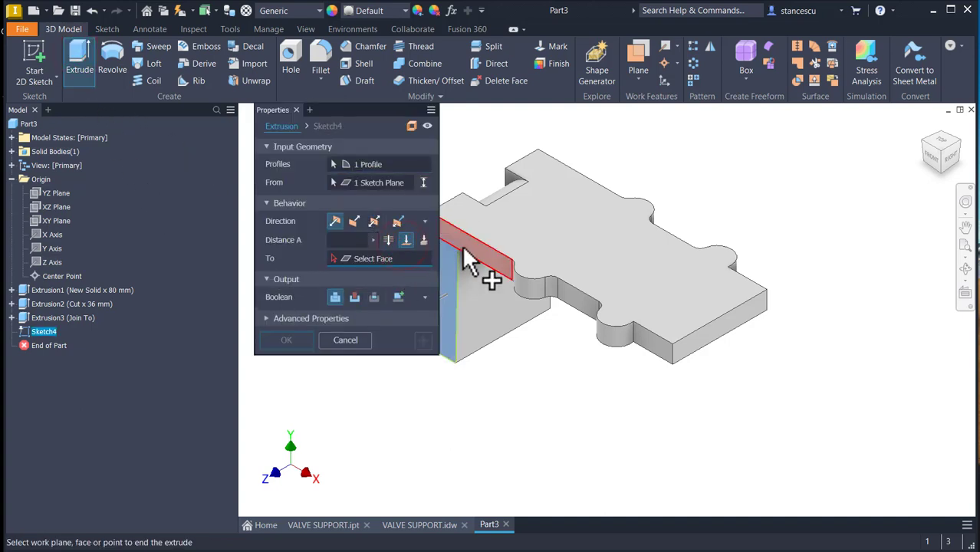
{"action": "left_click", "coordinate": [462, 249]}
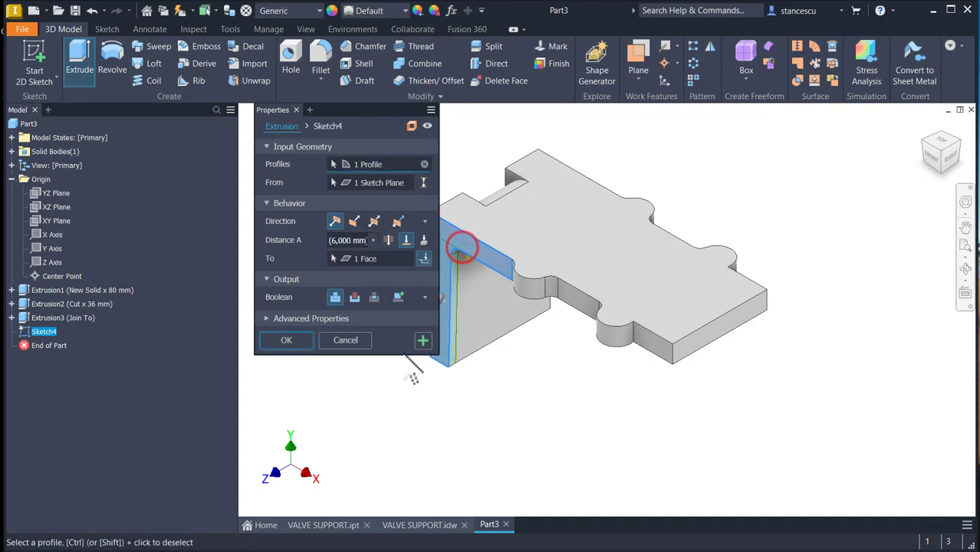
{"action": "left_click", "coordinate": [274, 340]}
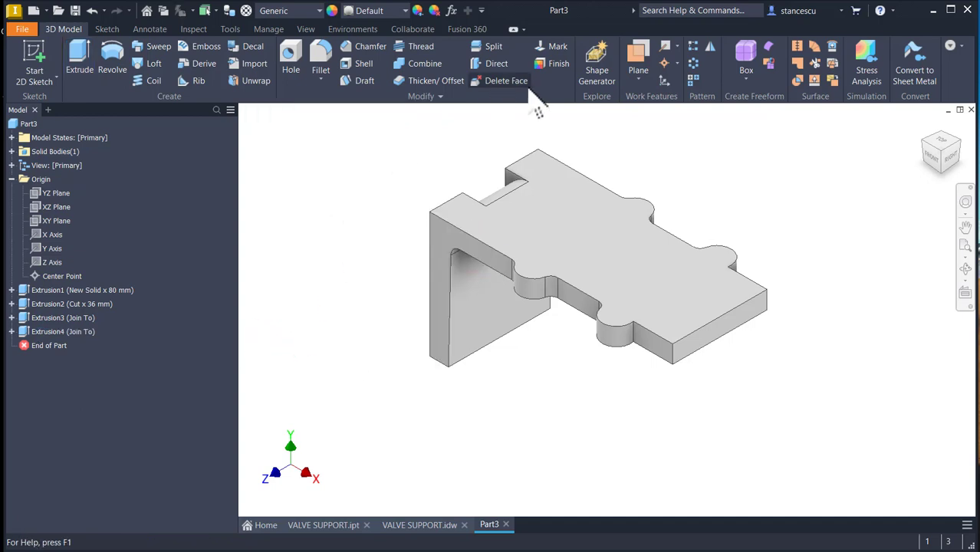
Mirror the wall's side extension, Extrusion4, about the XY Plane
{"action": "left_click", "coordinate": [710, 47]}
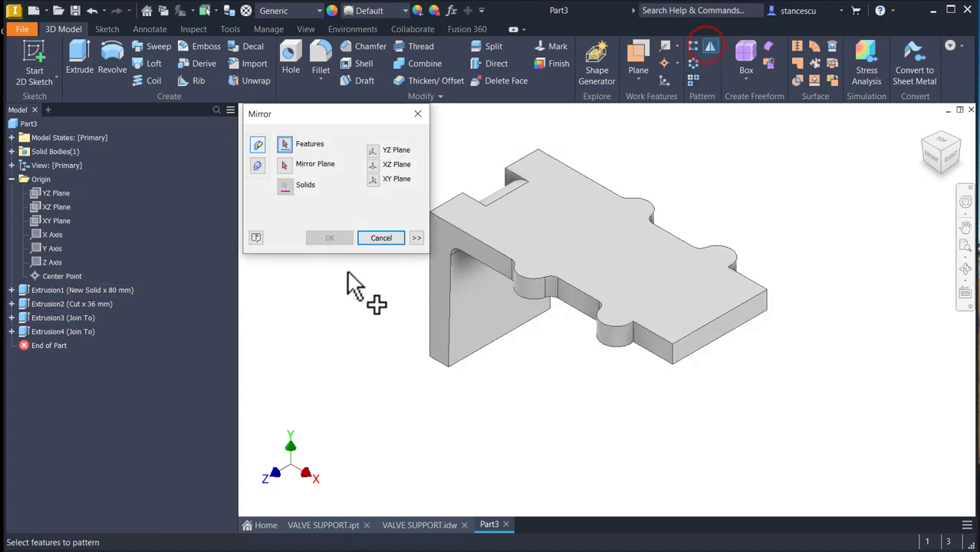
{"action": "left_click", "coordinate": [30, 331]}
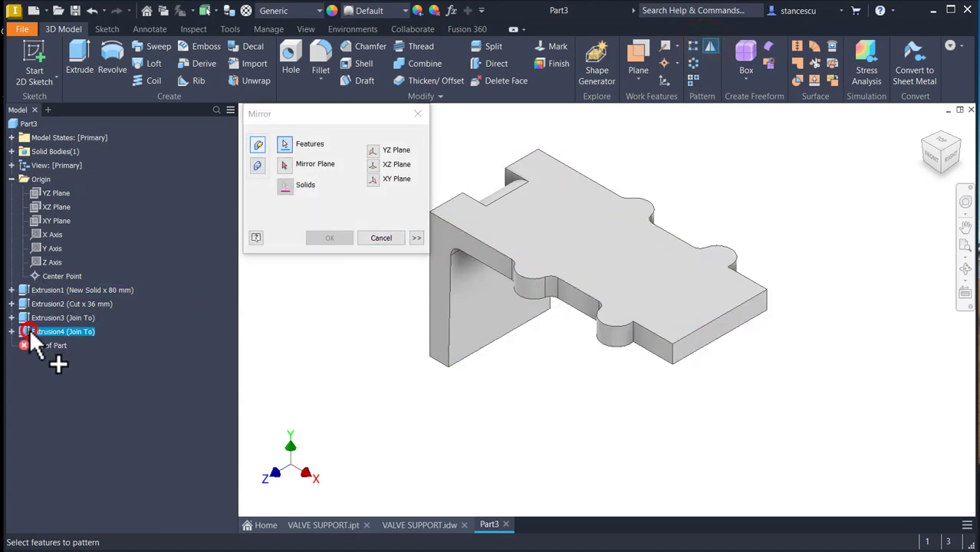
{"action": "left_click", "coordinate": [283, 165]}
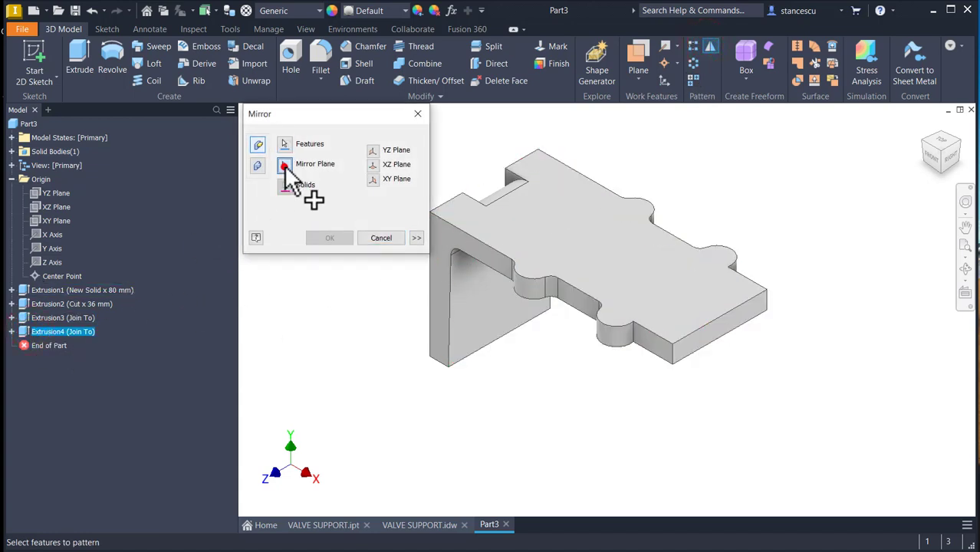
{"action": "left_click", "coordinate": [54, 221]}
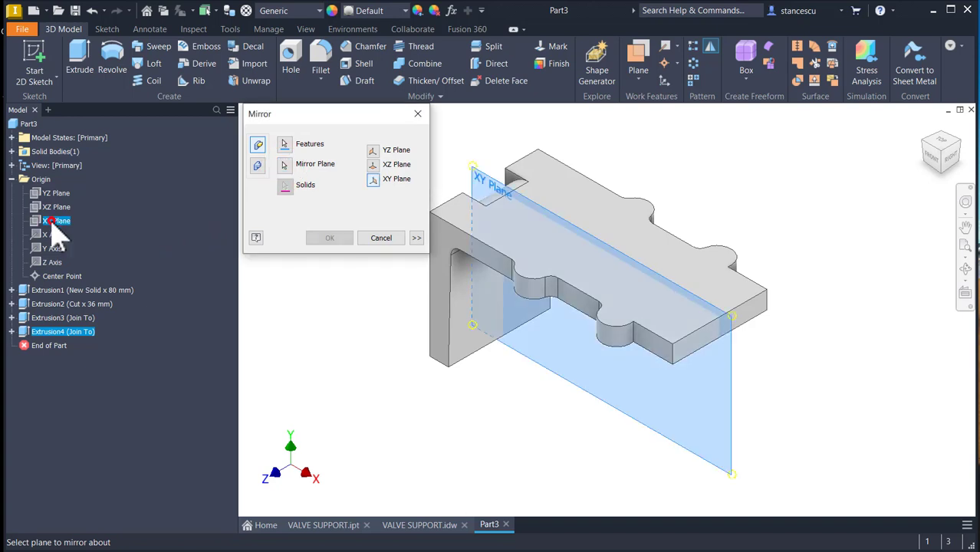
{"action": "left_click", "coordinate": [319, 237]}
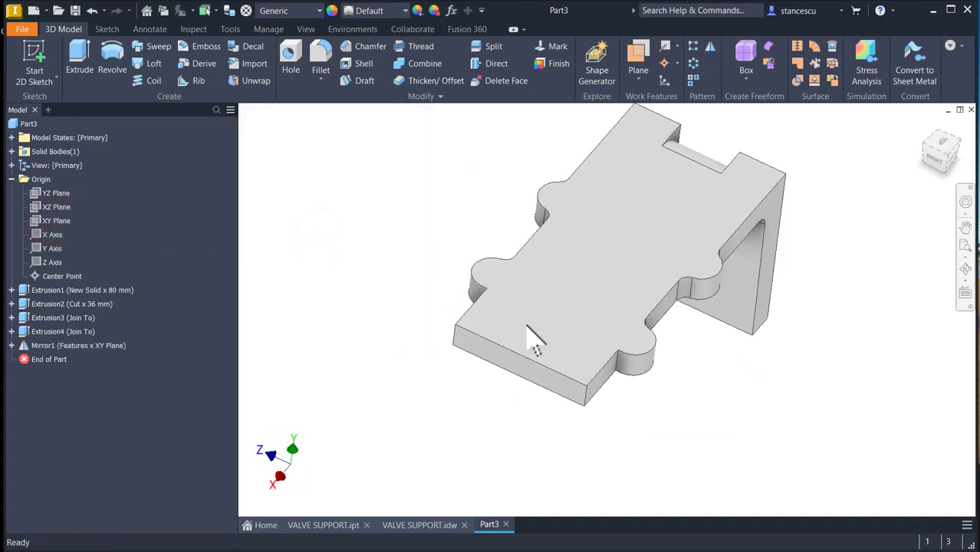
{"action": "key", "text": "F6"}
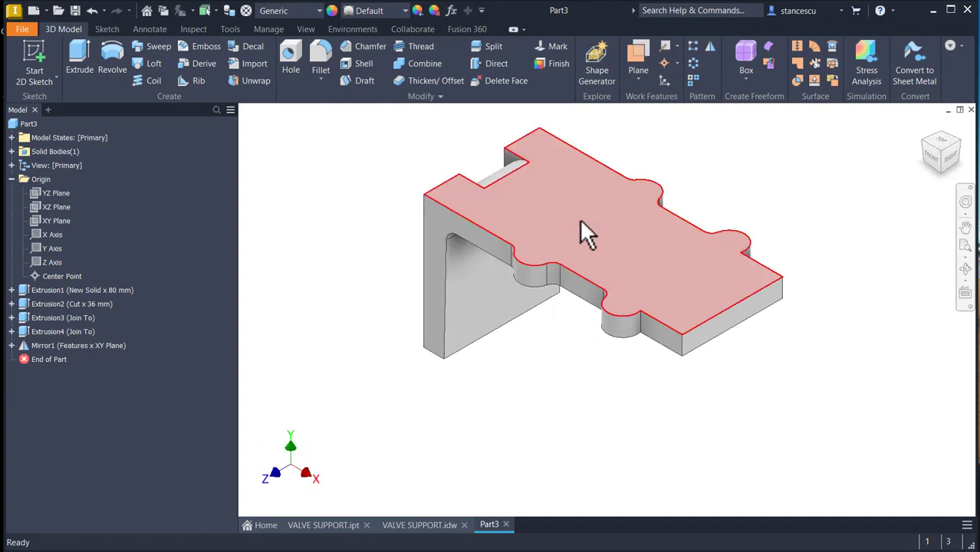
Examine the threaded bosses on the plate of the finished VALVE SUPPORT.ipt model from several angles
{"action": "mouse_move", "coordinate": [581, 223]}
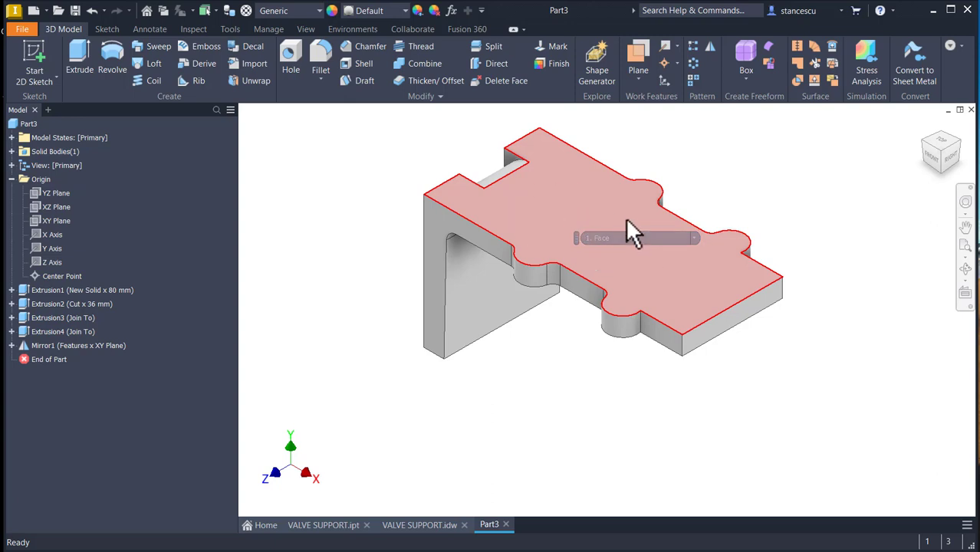
{"action": "left_click", "coordinate": [439, 527]}
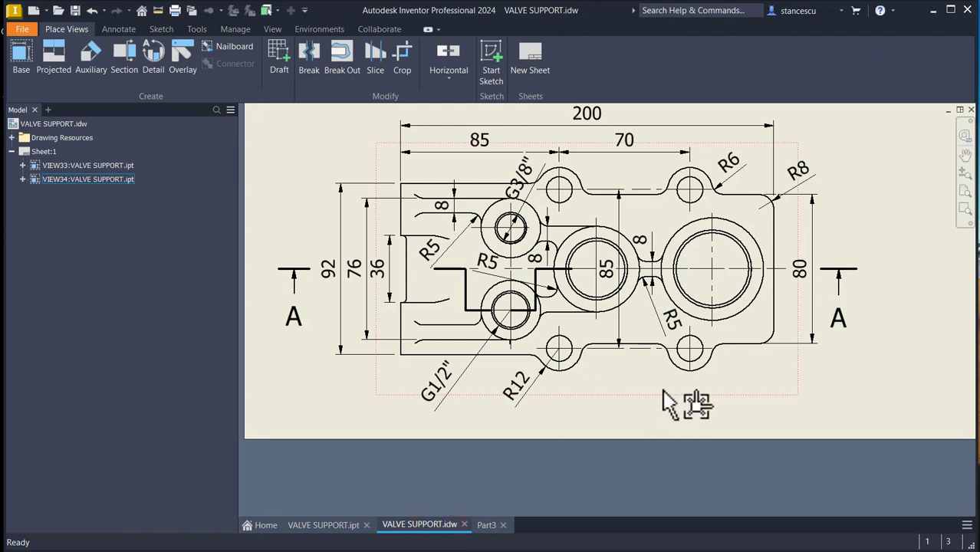
{"action": "left_click", "coordinate": [325, 525]}
{"action": "scroll", "coordinate": [587, 270], "scroll_direction": "up", "scroll_amount": 6}
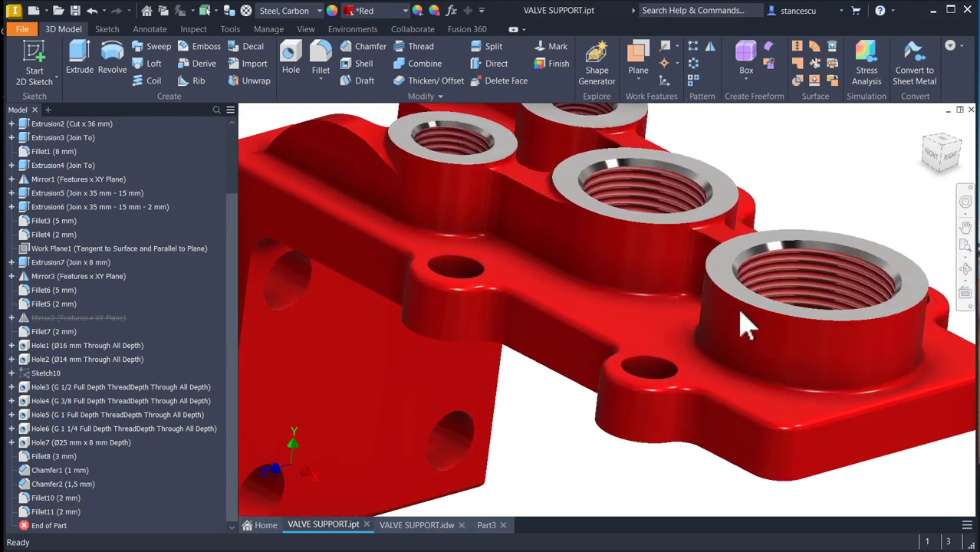
{"action": "middle_click_drag", "start_coordinate": [741, 312], "coordinate": [647, 303], "text": "shift"}
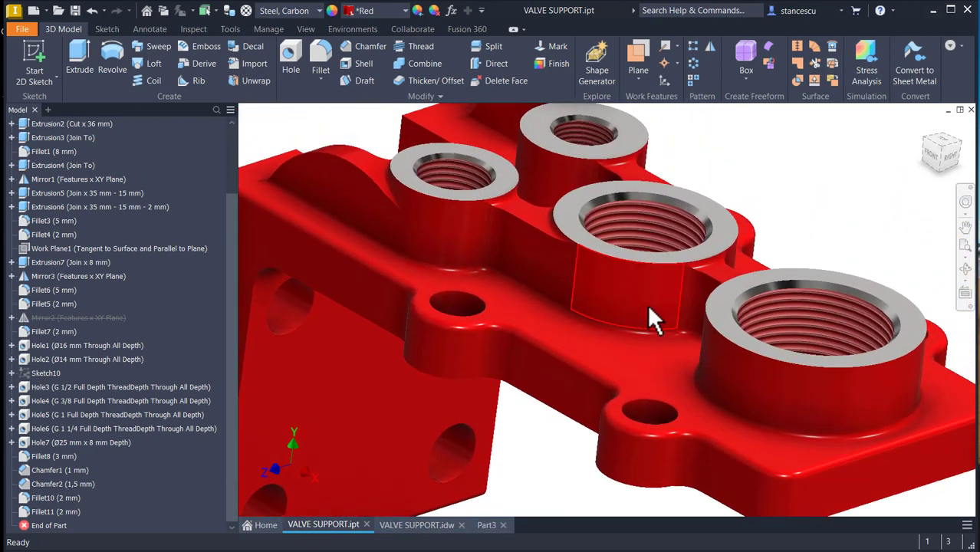
{"action": "scroll", "coordinate": [577, 167], "scroll_direction": "up", "scroll_amount": 2}
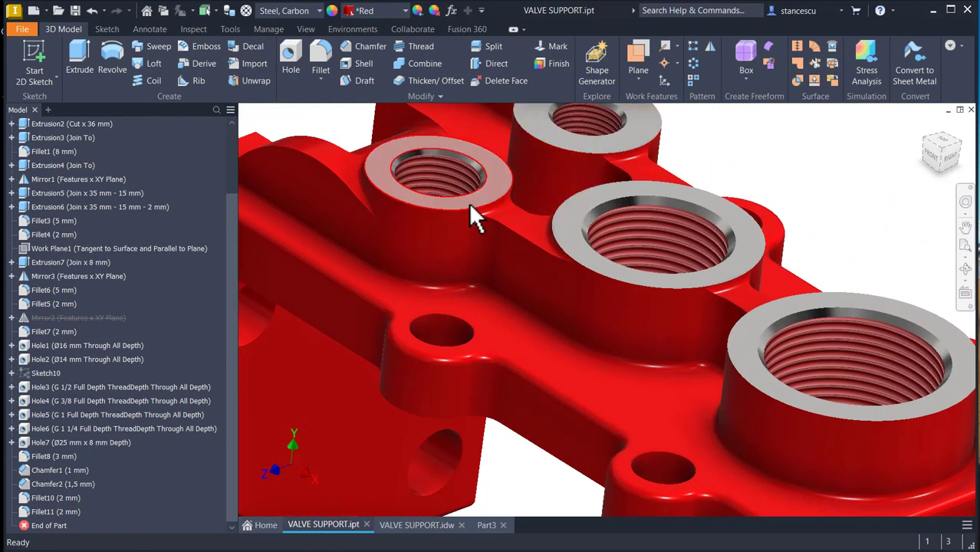
{"action": "scroll", "coordinate": [462, 254], "scroll_direction": "down", "scroll_amount": 5}
{"action": "middle_click_drag", "start_coordinate": [458, 284], "coordinate": [416, 497], "text": "shift"}
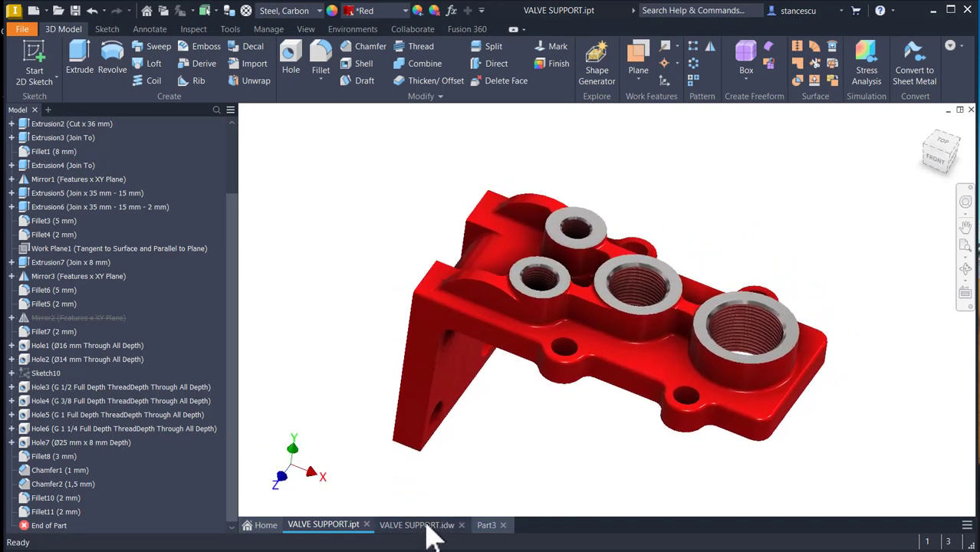
{"action": "key", "text": "F6"}
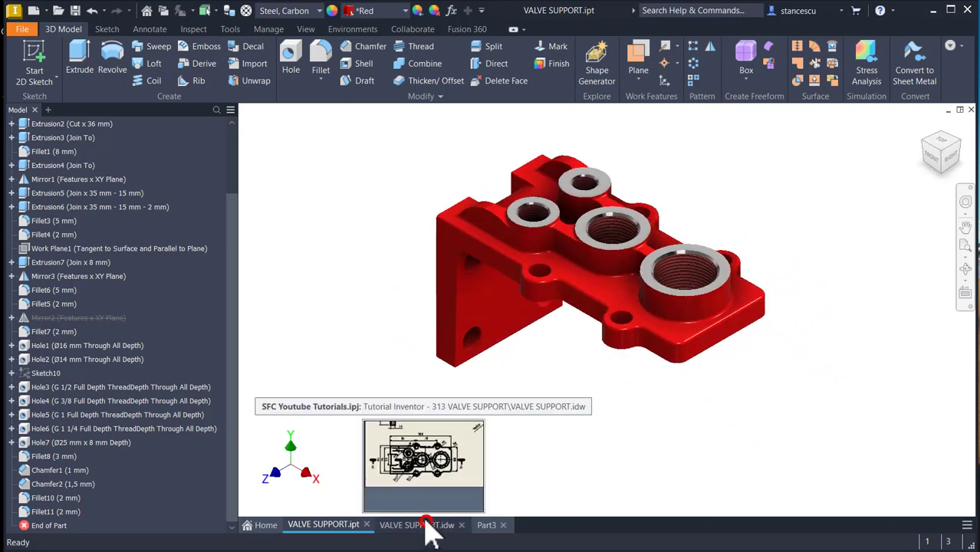
In the VALVE SUPPORT.idw plan view, add a diameter-type dimension to the outer circle of the G3/8" boss
{"action": "left_click", "coordinate": [427, 526]}
{"action": "middle_click_drag", "start_coordinate": [729, 403], "coordinate": [741, 503]}
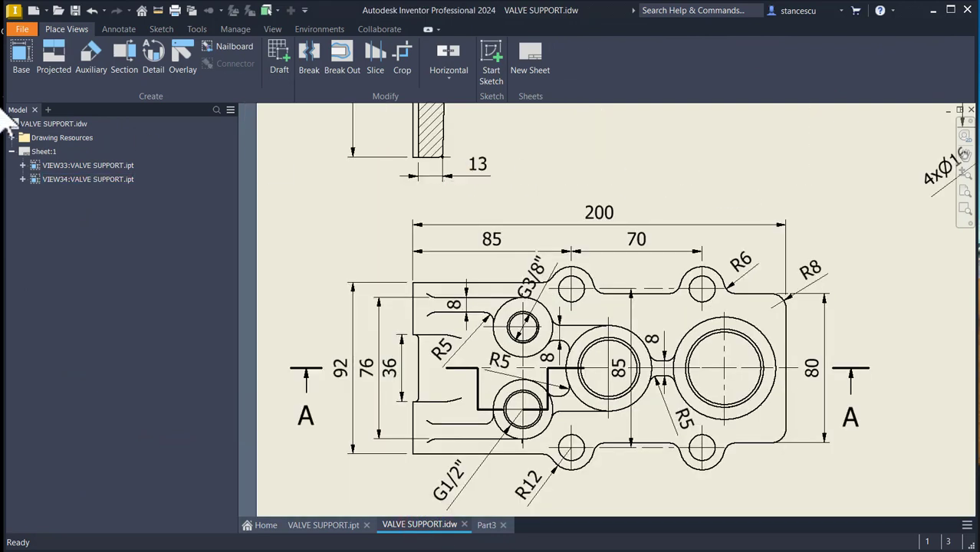
{"action": "left_click", "coordinate": [117, 29]}
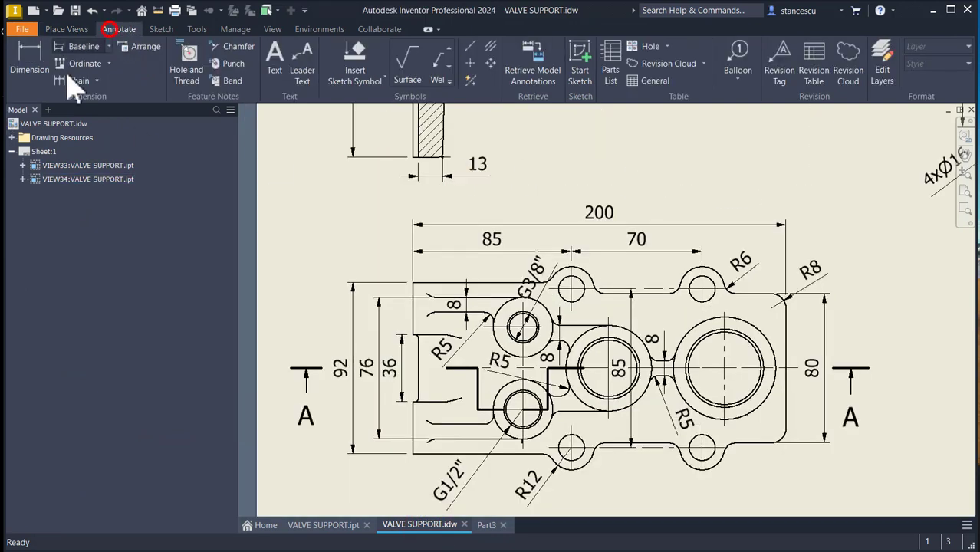
{"action": "left_click", "coordinate": [23, 54]}
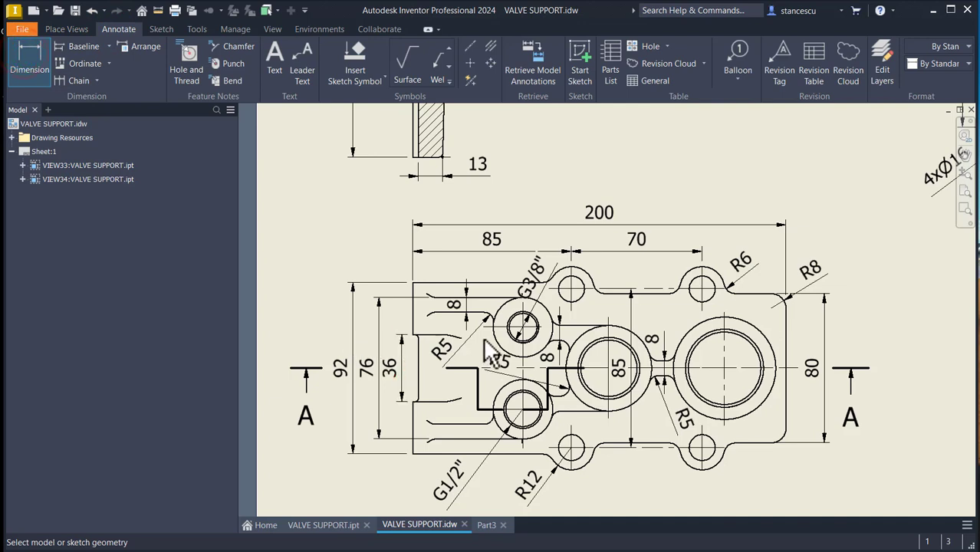
{"action": "left_click", "coordinate": [503, 322]}
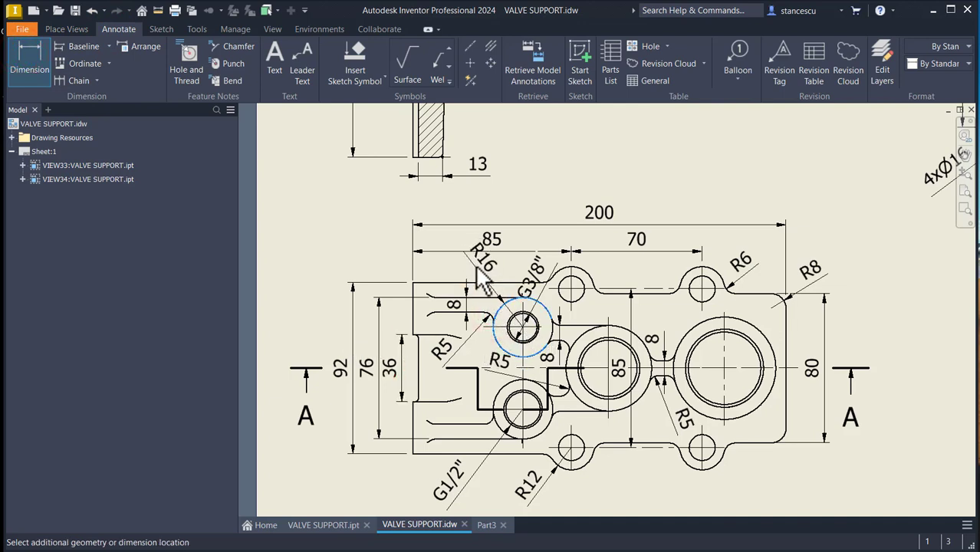
{"action": "right_click", "coordinate": [481, 281]}
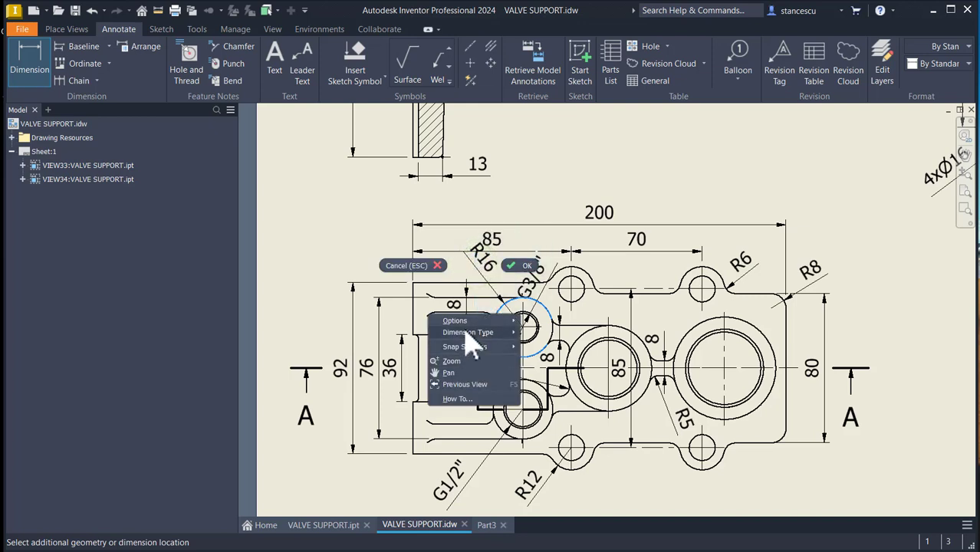
{"action": "mouse_move", "coordinate": [471, 335]}
{"action": "left_click", "coordinate": [545, 334]}
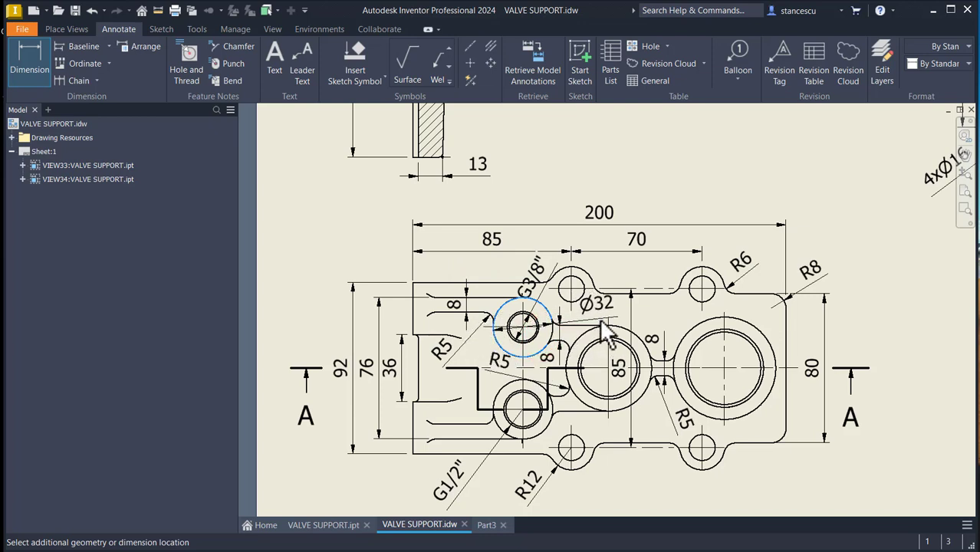
{"action": "left_click", "coordinate": [606, 333]}
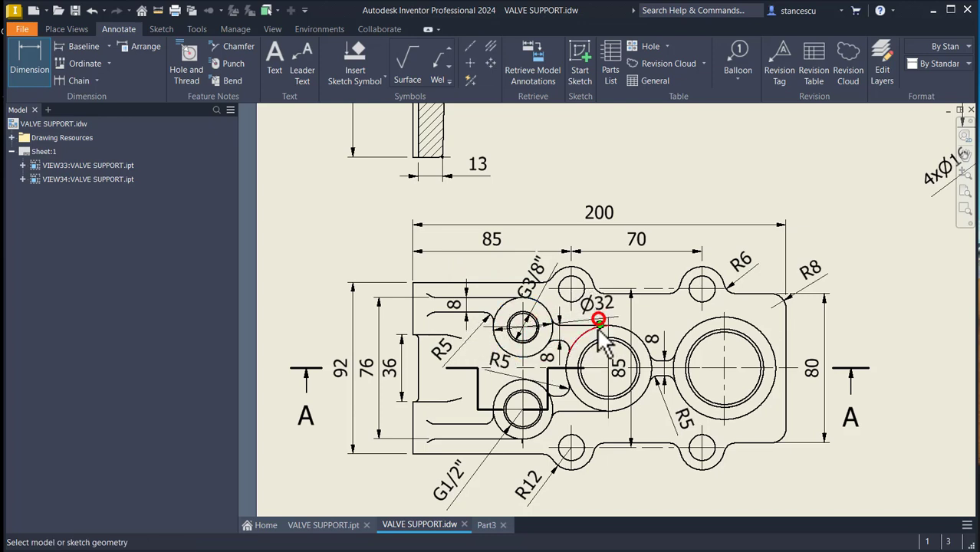
Add a diameter-type dimension to the outer circle of the G1/2" boss in the plan view
{"action": "left_click", "coordinate": [550, 434]}
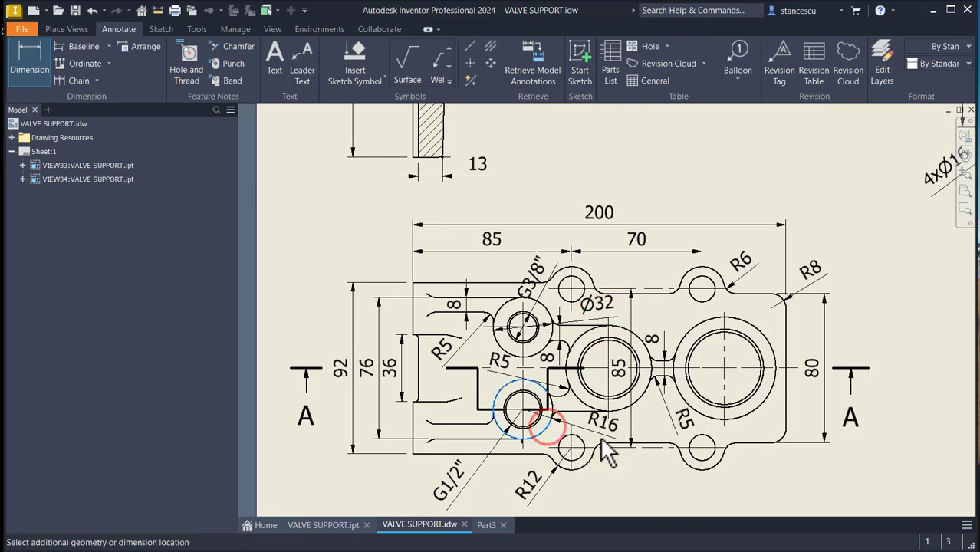
{"action": "right_click", "coordinate": [625, 480]}
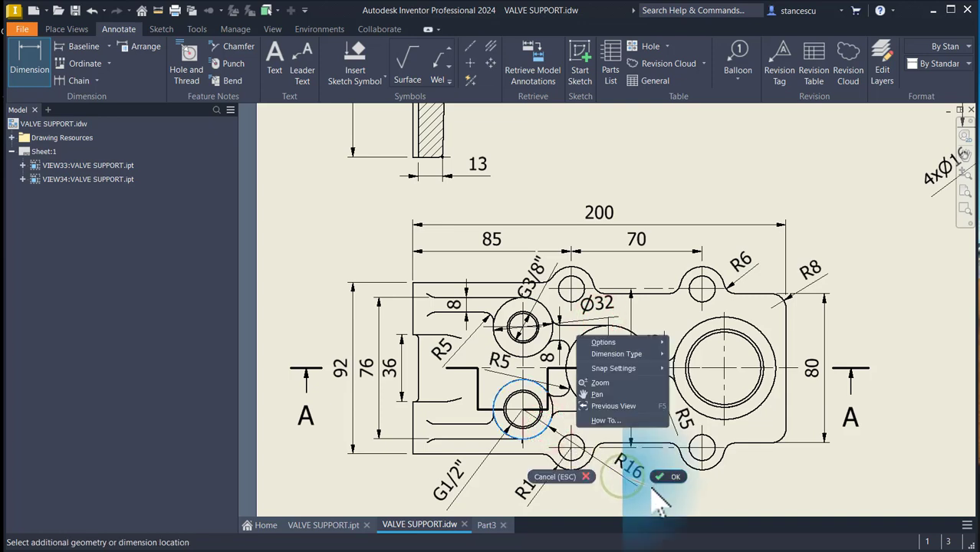
{"action": "left_click", "coordinate": [618, 354]}
{"action": "left_click", "coordinate": [697, 351]}
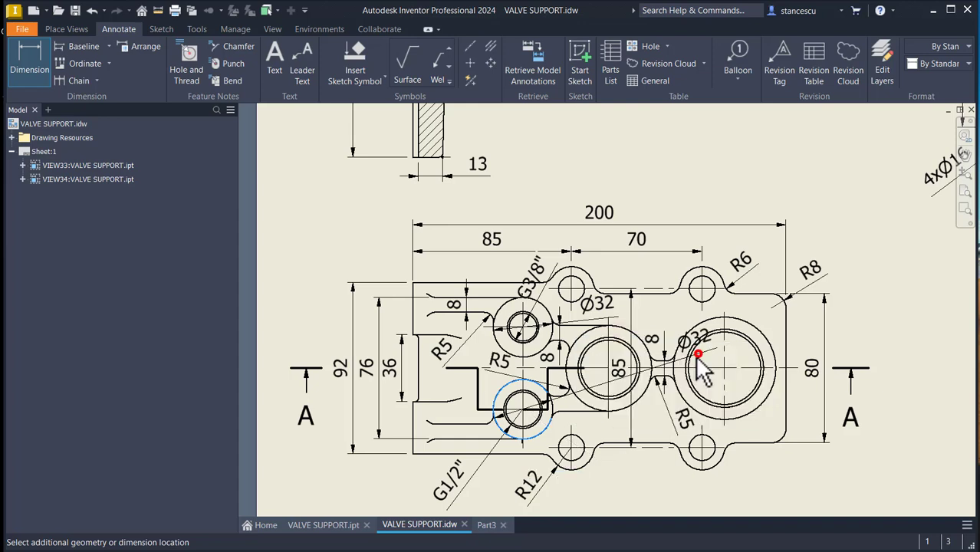
{"action": "left_click", "coordinate": [596, 454]}
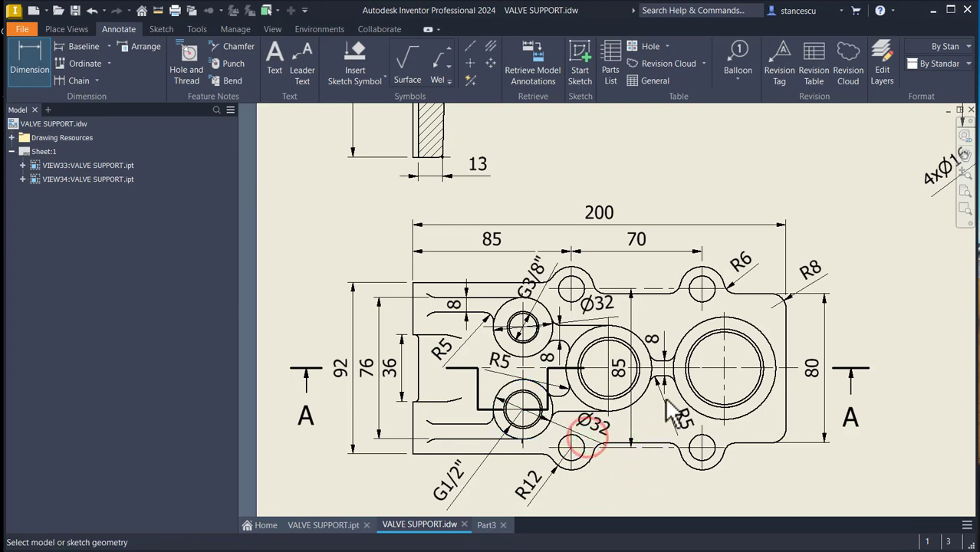
Dimension the outer arc of the middle boss as a diameter, with the text above the plan view's plate outline
{"action": "left_click", "coordinate": [631, 345]}
{"action": "right_click", "coordinate": [664, 304]}
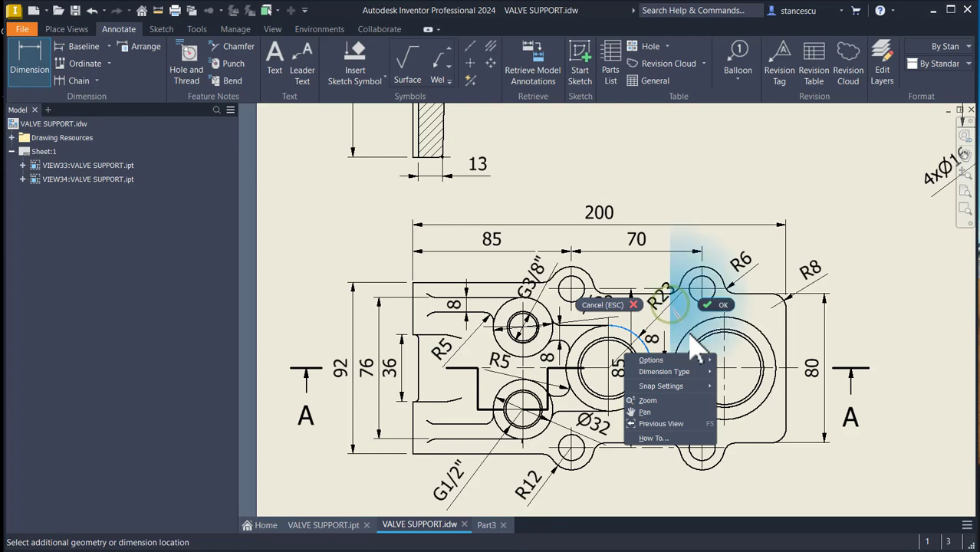
{"action": "mouse_move", "coordinate": [671, 372]}
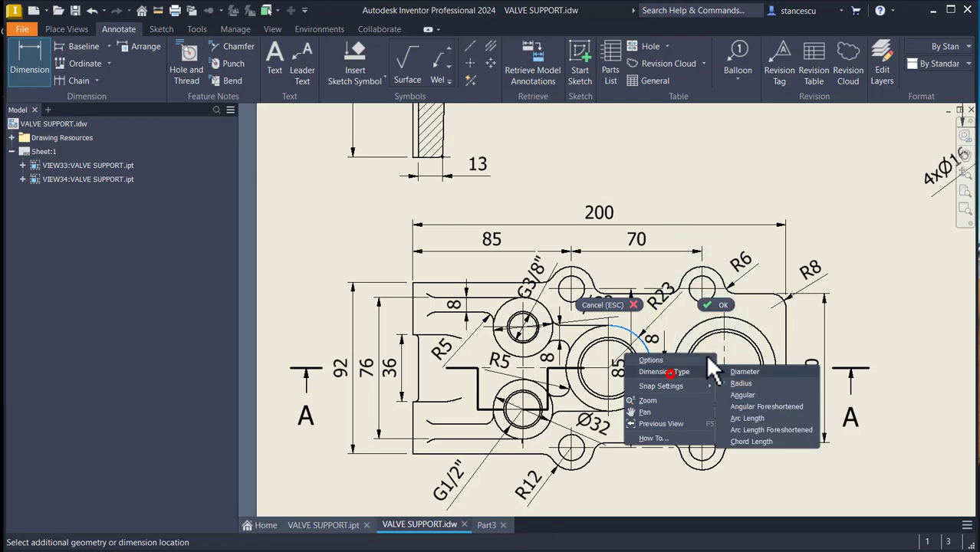
{"action": "left_click", "coordinate": [736, 368]}
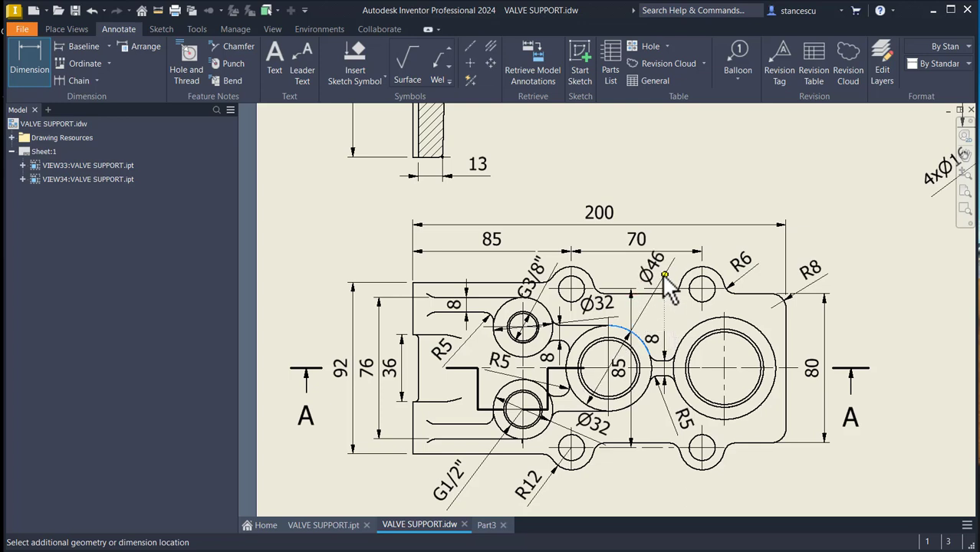
{"action": "left_click", "coordinate": [659, 277]}
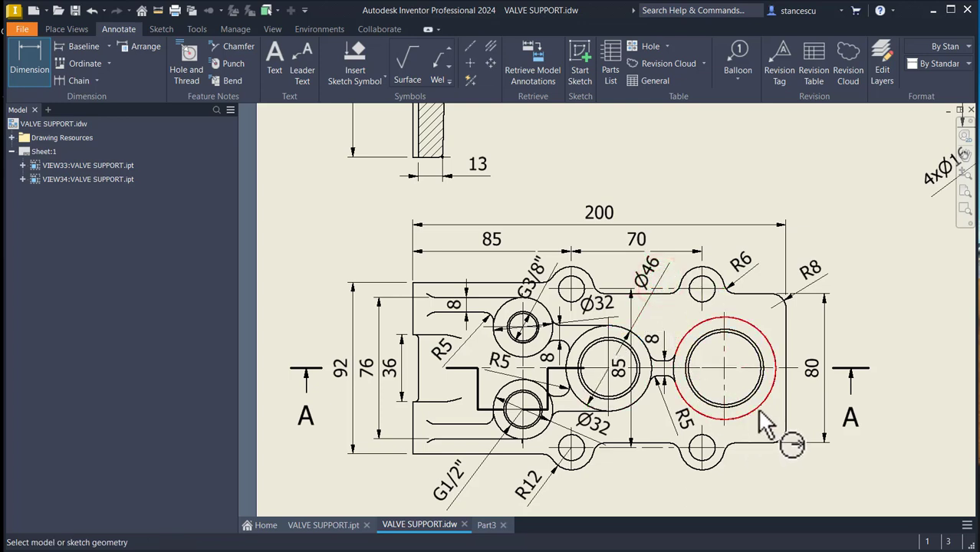
Dimension the largest boss's outer circle as a diameter and position the dimension text inside the circle
{"action": "left_click", "coordinate": [768, 346]}
{"action": "right_click", "coordinate": [843, 370]}
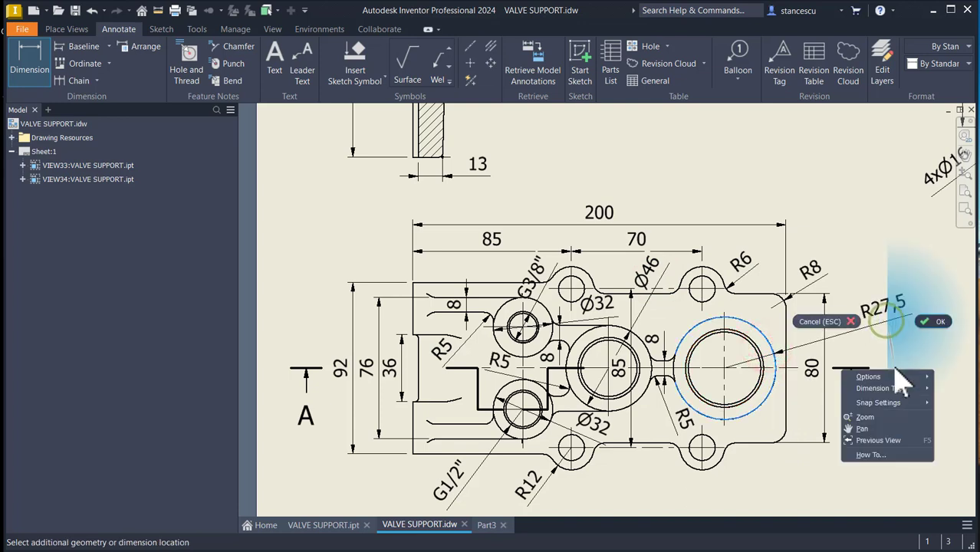
{"action": "mouse_move", "coordinate": [894, 384]}
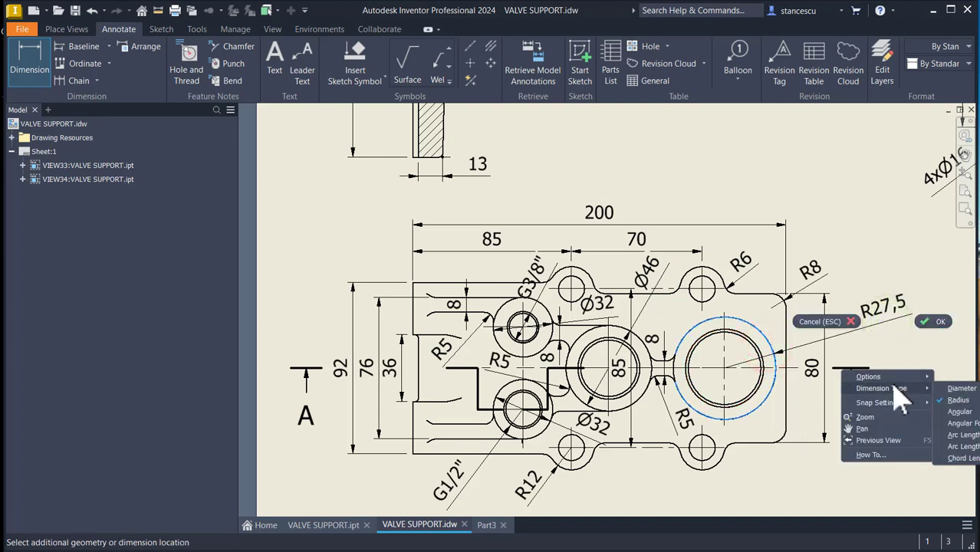
{"action": "left_click", "coordinate": [953, 388]}
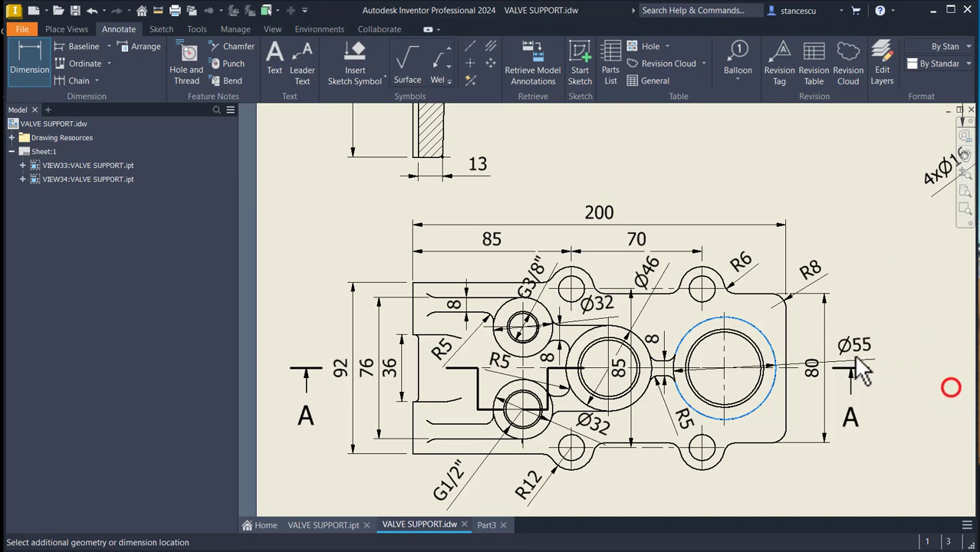
{"action": "left_click", "coordinate": [733, 359]}
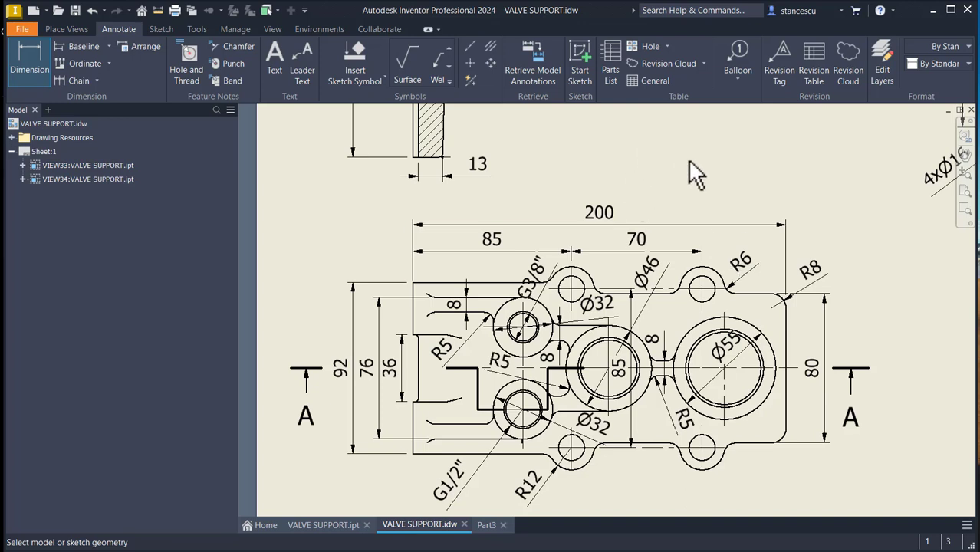
{"action": "key", "text": "Escape"}
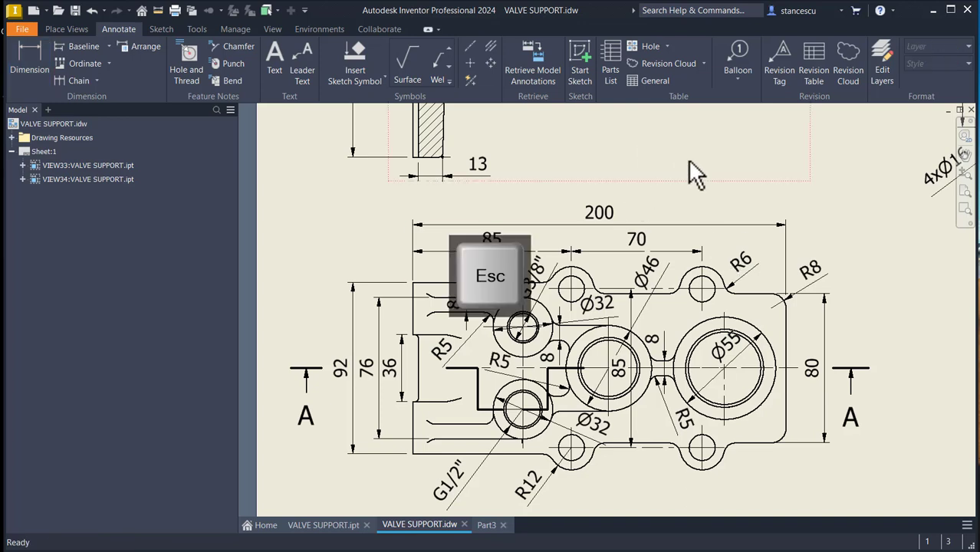
{"action": "left_click", "coordinate": [737, 355]}
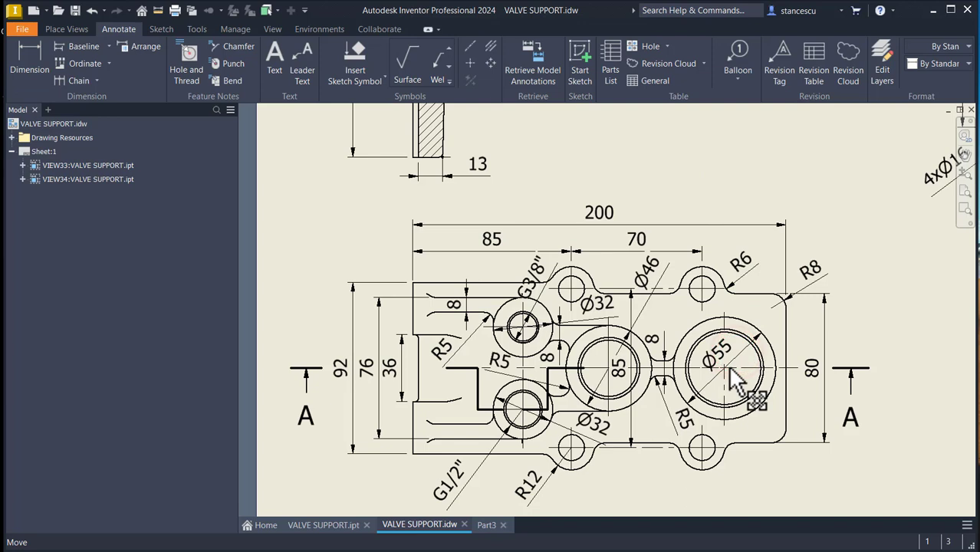
{"action": "left_click", "coordinate": [819, 159]}
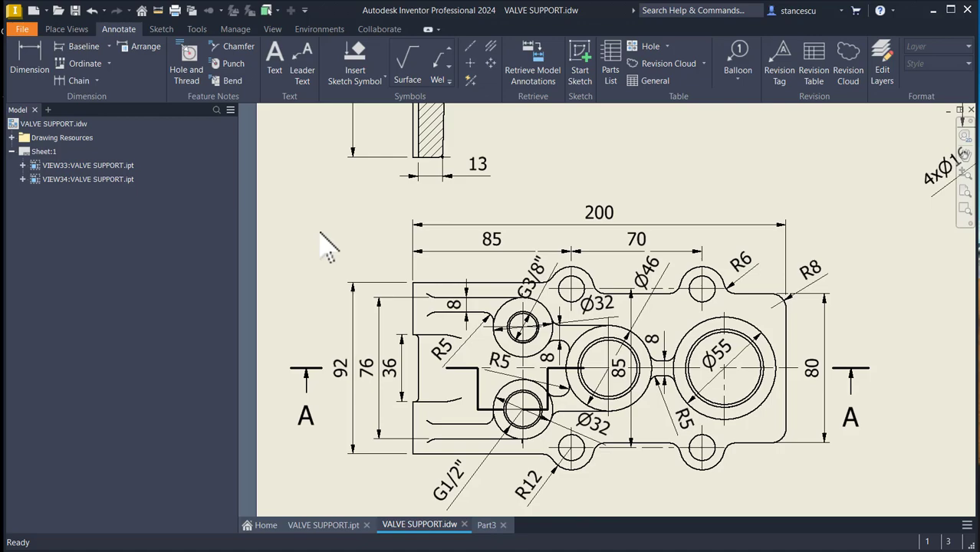
Check section A-A and the plan view for the dimensions that locate the bosses
{"action": "key", "text": "Home"}
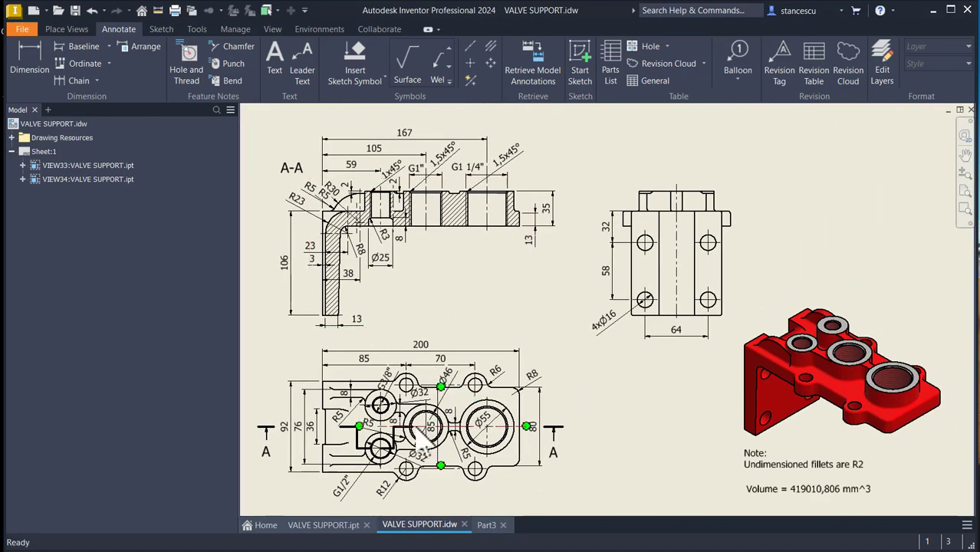
{"action": "scroll", "coordinate": [415, 428], "scroll_direction": "down", "scroll_amount": 3}
{"action": "middle_click_drag", "start_coordinate": [437, 399], "coordinate": [530, 280]}
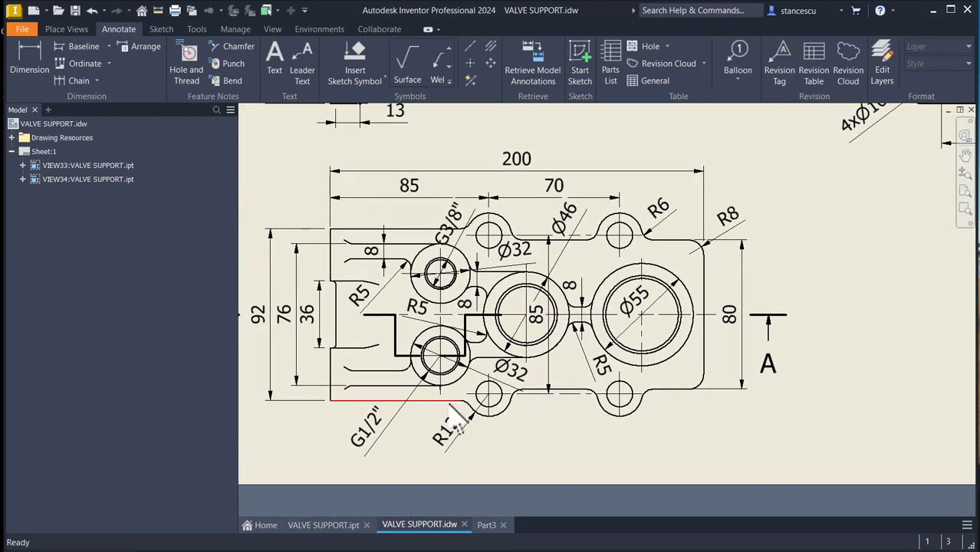
{"action": "middle_click_drag", "start_coordinate": [464, 302], "coordinate": [470, 467]}
{"action": "middle_click_drag", "start_coordinate": [493, 275], "coordinate": [489, 495]}
{"action": "left_click", "coordinate": [449, 181]}
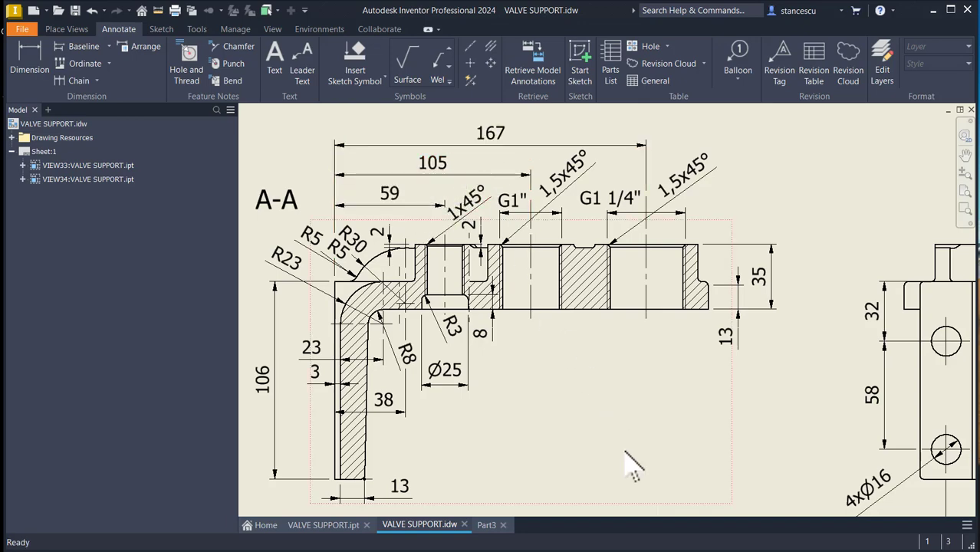
{"action": "middle_click_drag", "start_coordinate": [625, 460], "coordinate": [646, 230]}
{"action": "middle_click_drag", "start_coordinate": [637, 326], "coordinate": [648, 221]}
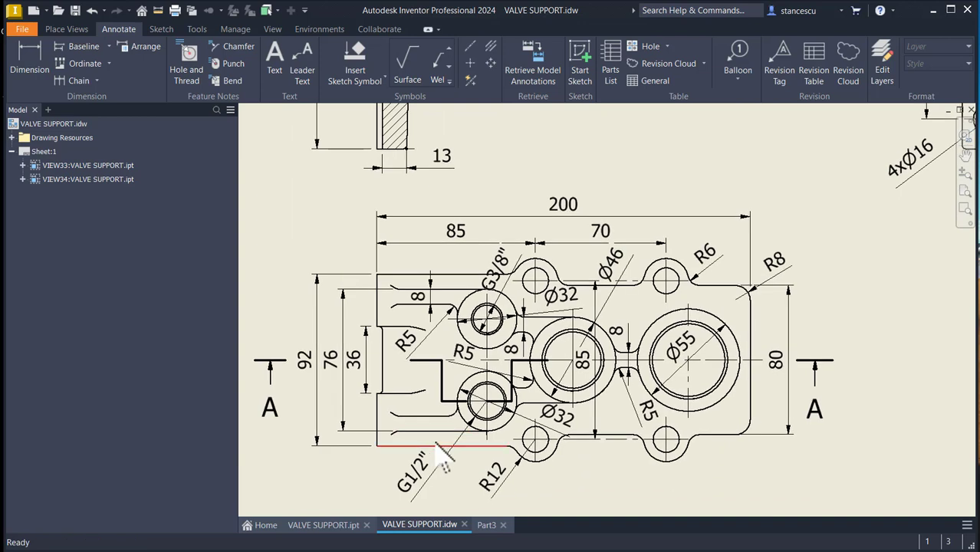
Dimension the vertical centre distance between the G3/8" and G1/2" bosses, placing it beyond the plan view's notched edge
{"action": "left_click", "coordinate": [494, 322]}
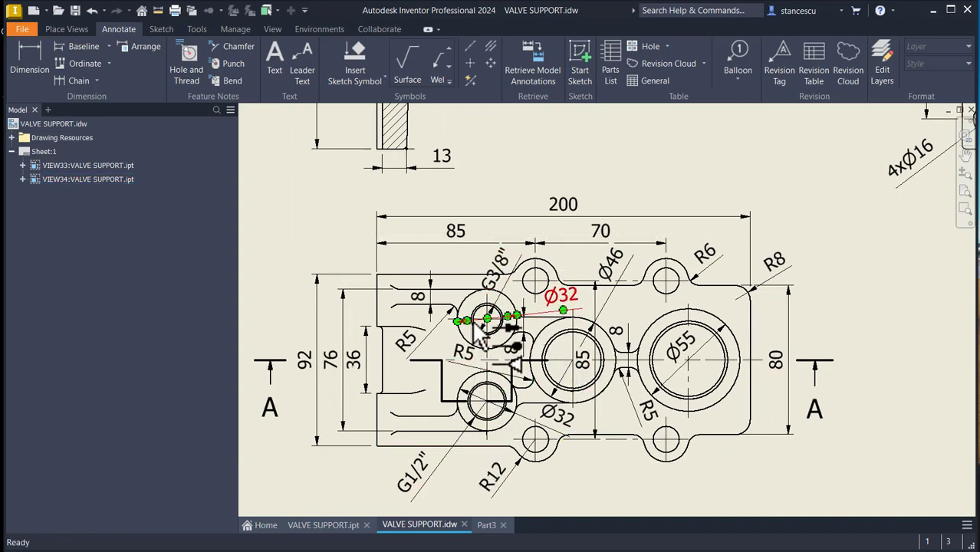
{"action": "key", "text": "d"}
{"action": "left_click", "coordinate": [479, 347]}
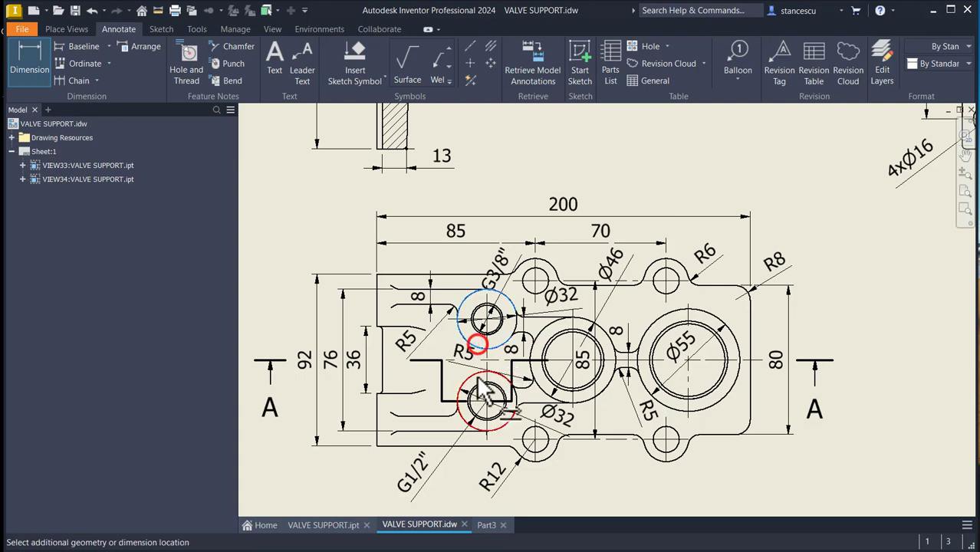
{"action": "left_click", "coordinate": [481, 394]}
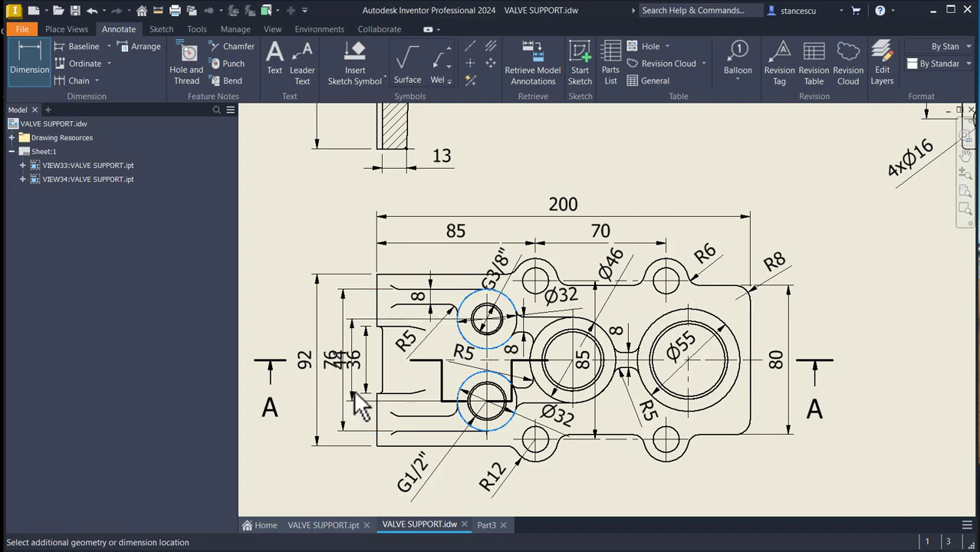
{"action": "left_click", "coordinate": [355, 395]}
{"action": "key", "text": "Escape"}
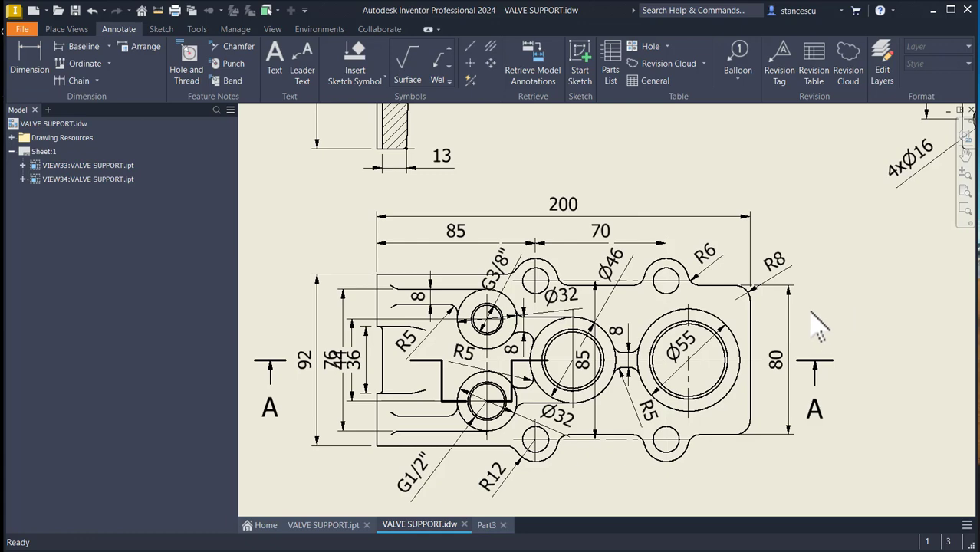
Move the plan view to the right on the sheet and extend the section line's A marker outward beyond the plate's notched edge
{"action": "scroll", "coordinate": [819, 326], "scroll_direction": "down", "scroll_amount": 5}
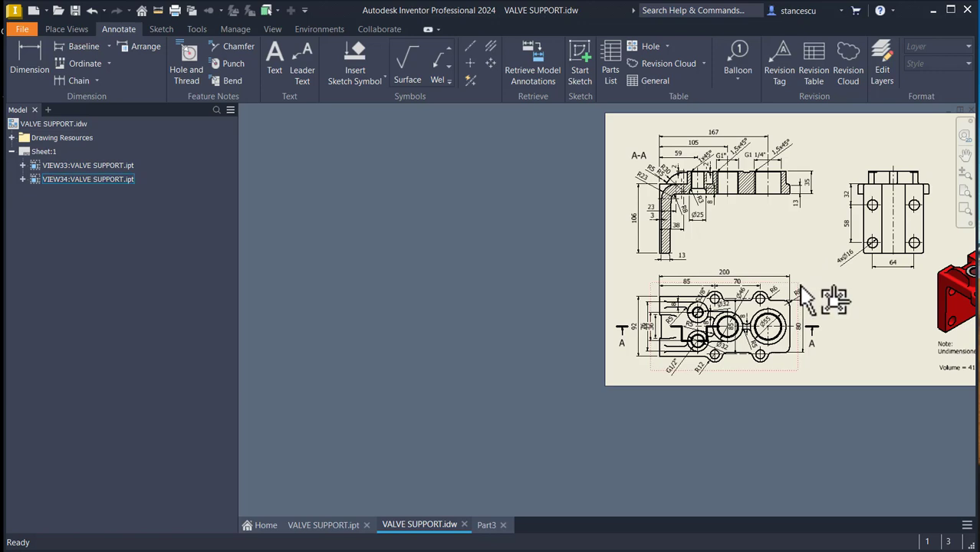
{"action": "left_click_drag", "start_coordinate": [807, 297], "coordinate": [828, 321]}
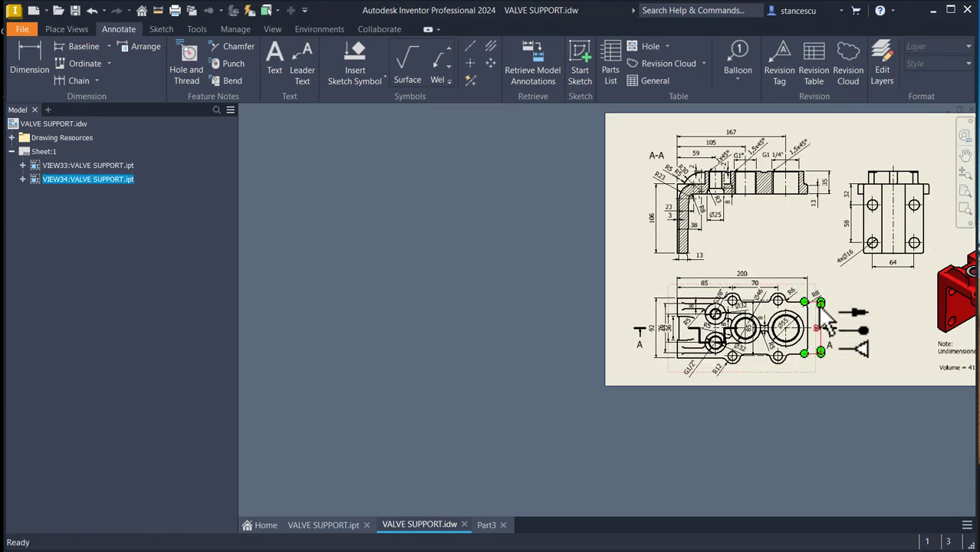
{"action": "scroll", "coordinate": [641, 368], "scroll_direction": "up", "scroll_amount": 5}
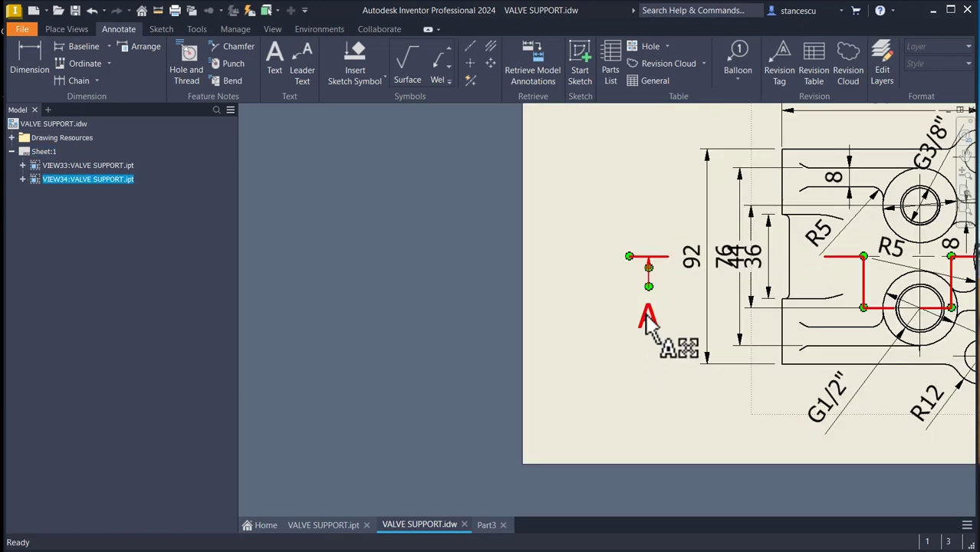
{"action": "left_click_drag", "start_coordinate": [631, 258], "coordinate": [587, 258]}
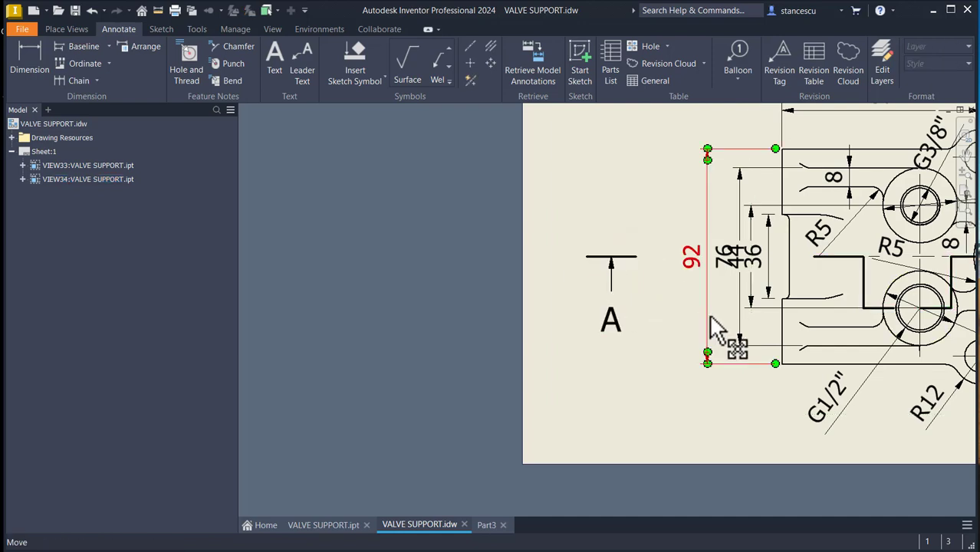
Space out the overlapping 92, 76 and 44 dimensions beside the plan view so their texts are evenly separated
{"action": "left_click_drag", "start_coordinate": [713, 328], "coordinate": [692, 329]}
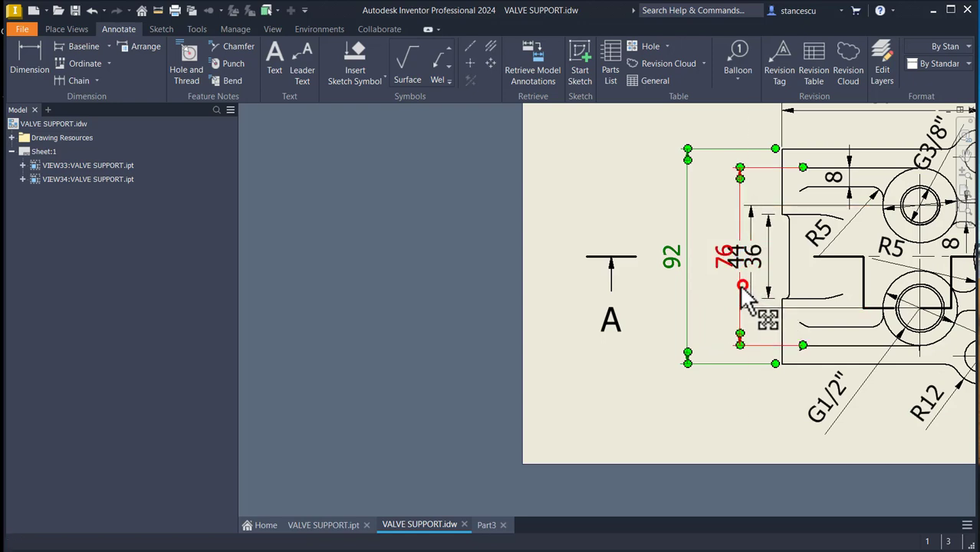
{"action": "left_click_drag", "start_coordinate": [743, 289], "coordinate": [673, 326]}
{"action": "left_click_drag", "start_coordinate": [714, 301], "coordinate": [700, 304]}
{"action": "left_click_drag", "start_coordinate": [751, 284], "coordinate": [741, 295]}
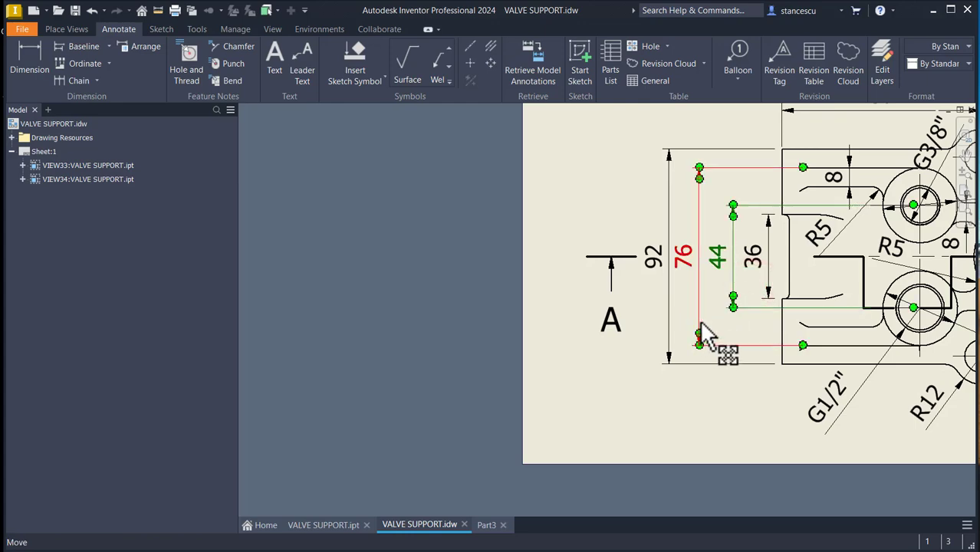
{"action": "left_click_drag", "start_coordinate": [702, 321], "coordinate": [702, 319]}
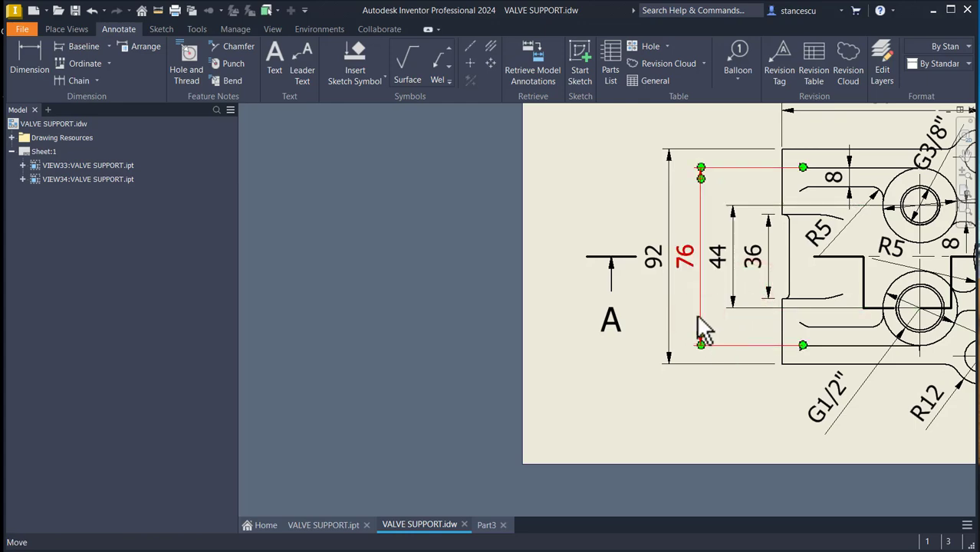
{"action": "key", "text": "Num_Lock"}
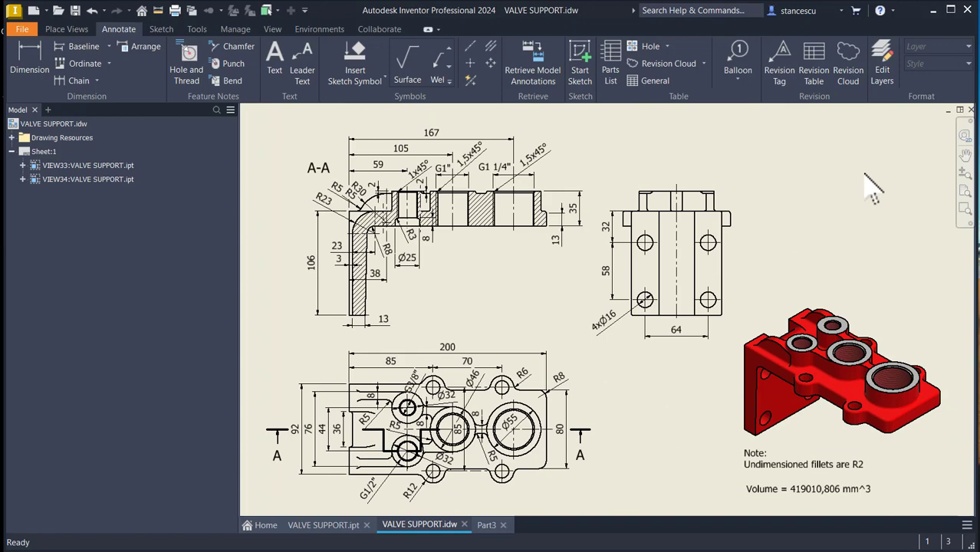
Switch to the Part3 model and start a sketch on the plate's top face
{"action": "left_click", "coordinate": [485, 525]}
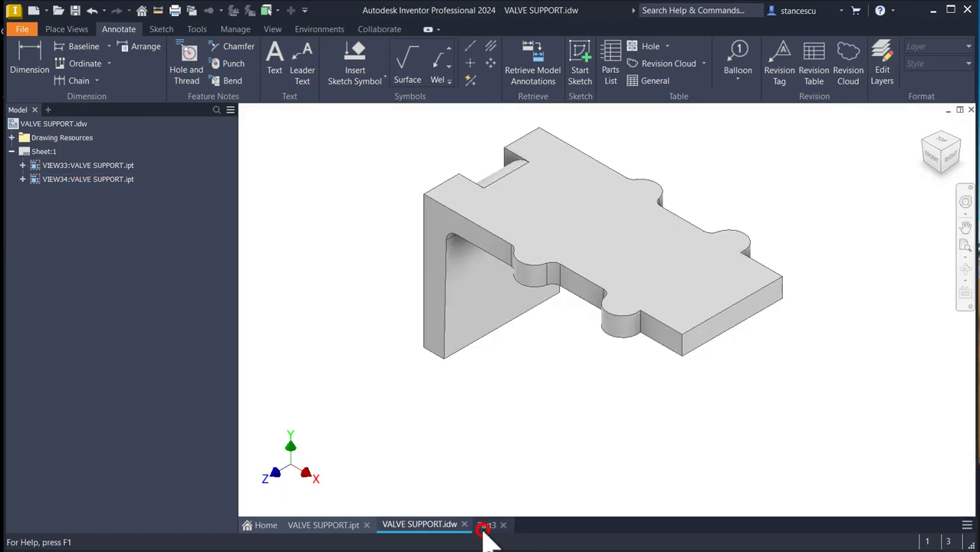
{"action": "left_click", "coordinate": [579, 264]}
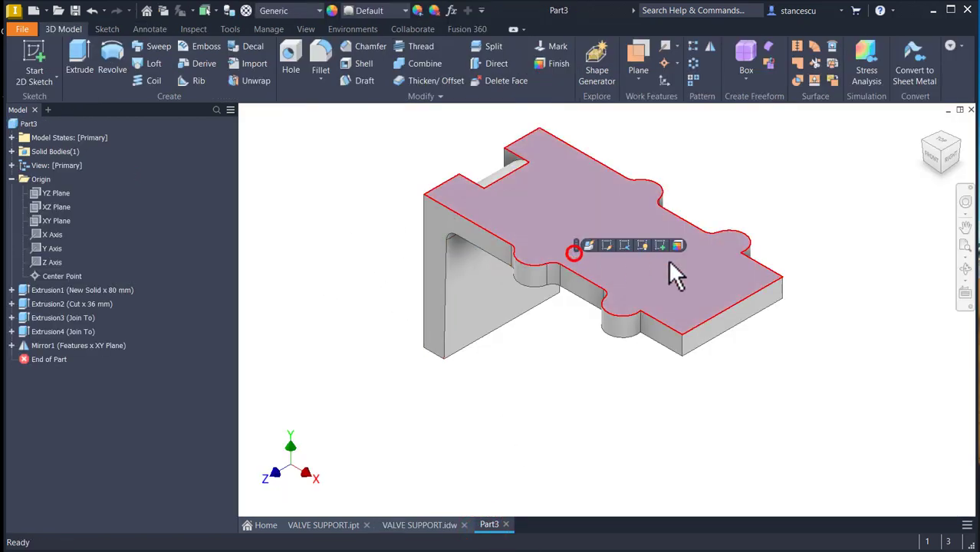
{"action": "left_click", "coordinate": [660, 246]}
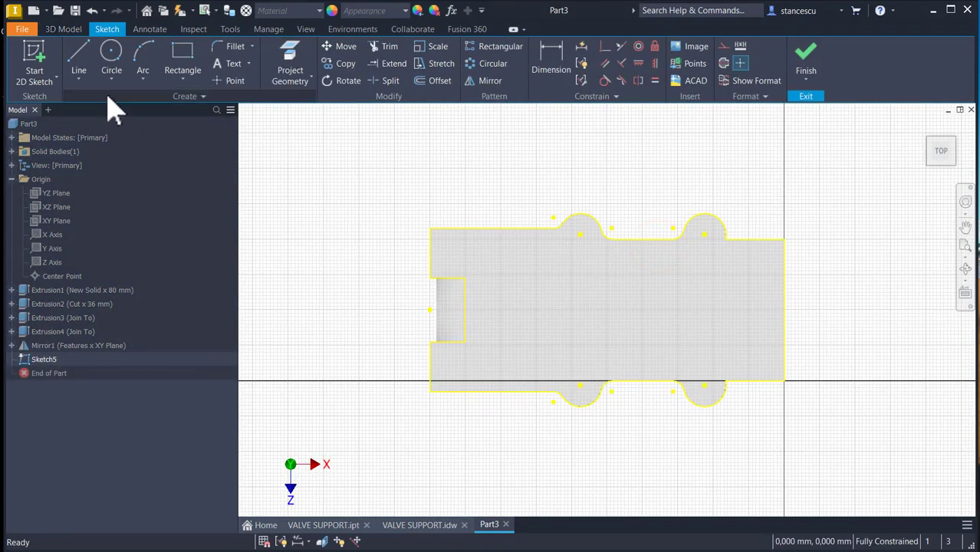
Sketch four boss circles on the plate: two small ones stacked near the notch and two larger ones in a row towards the opposite end
{"action": "left_click", "coordinate": [111, 50]}
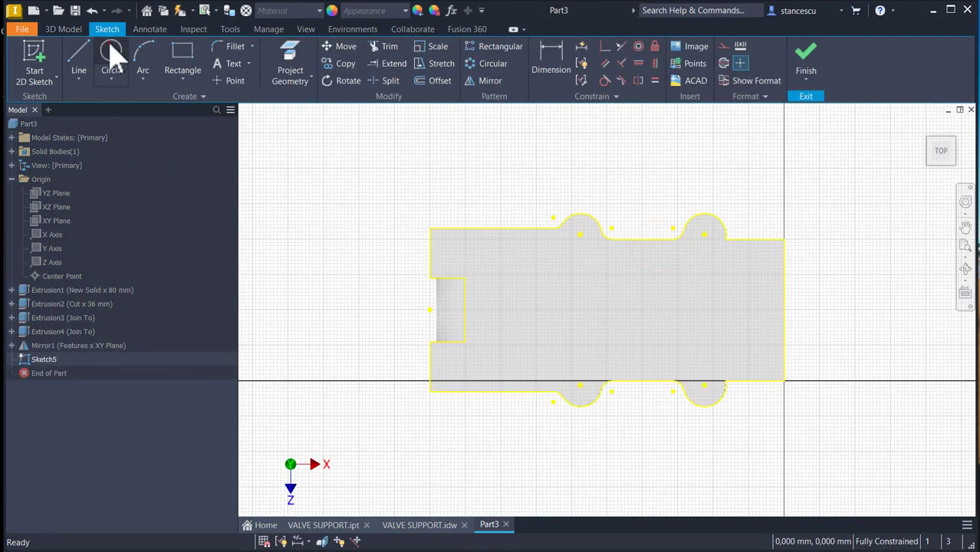
{"action": "left_click", "coordinate": [534, 263]}
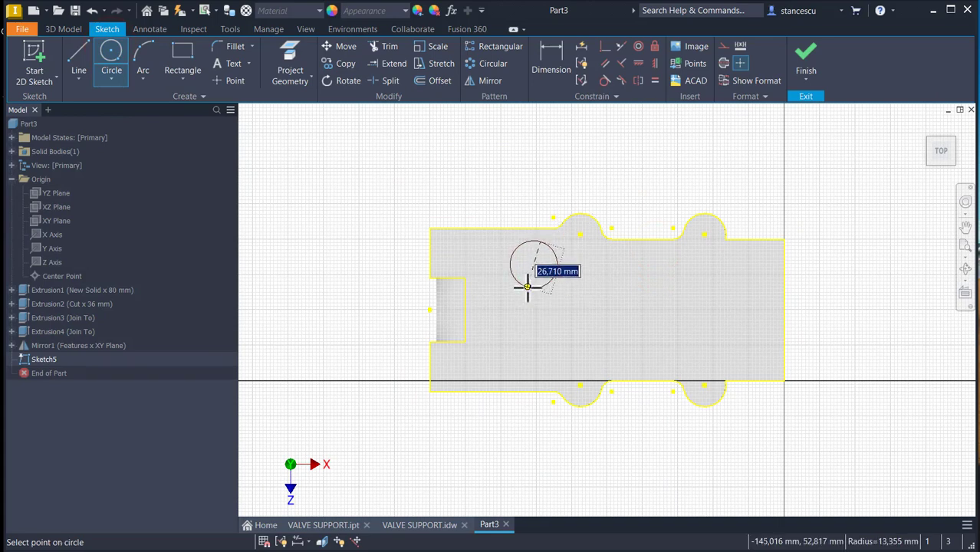
{"action": "left_click", "coordinate": [532, 287]}
{"action": "left_click", "coordinate": [534, 329]}
{"action": "left_click", "coordinate": [543, 347]}
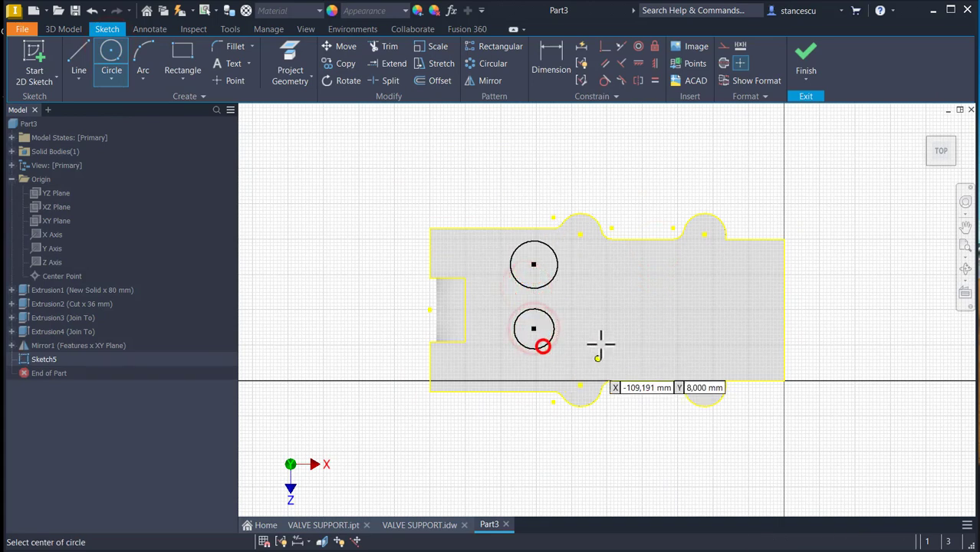
{"action": "left_click", "coordinate": [610, 303]}
{"action": "left_click", "coordinate": [633, 328]}
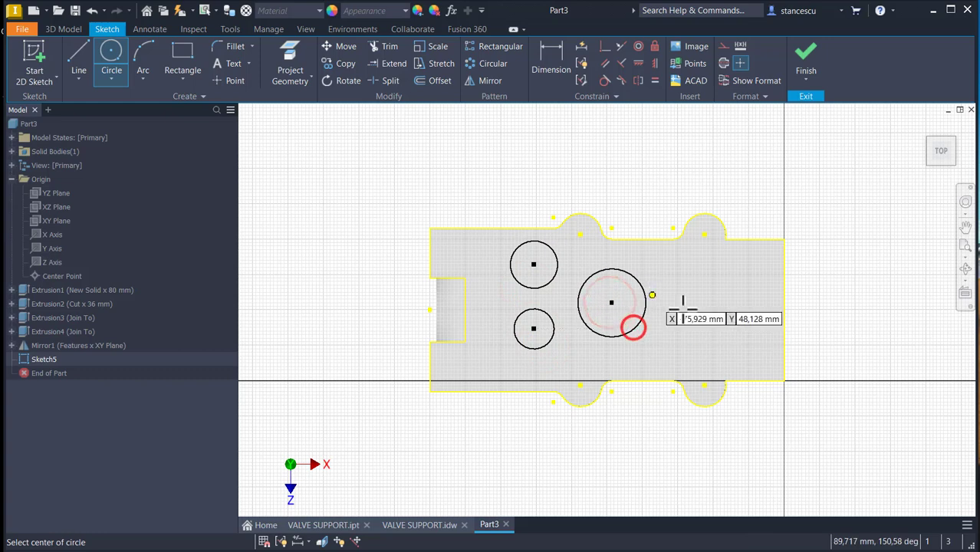
{"action": "left_click", "coordinate": [704, 307]}
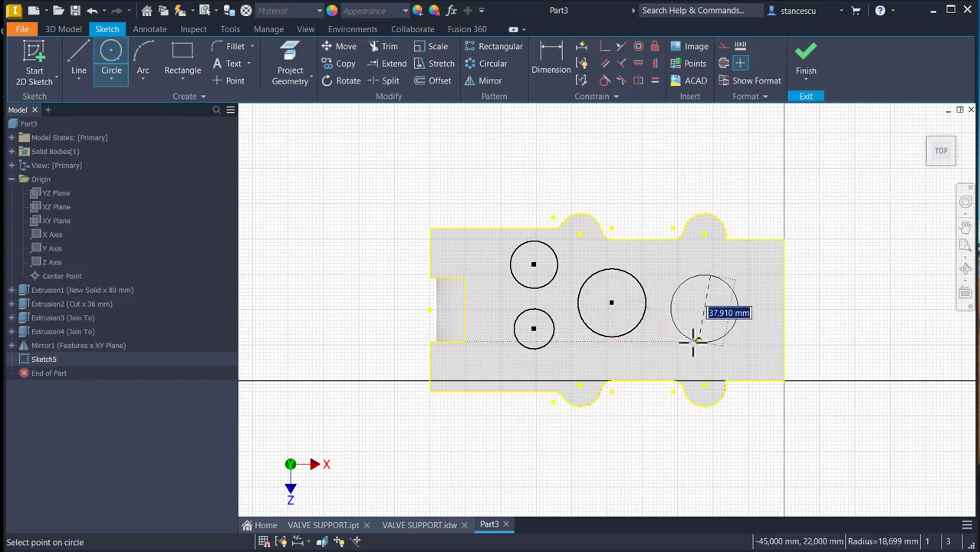
{"action": "left_click", "coordinate": [694, 343]}
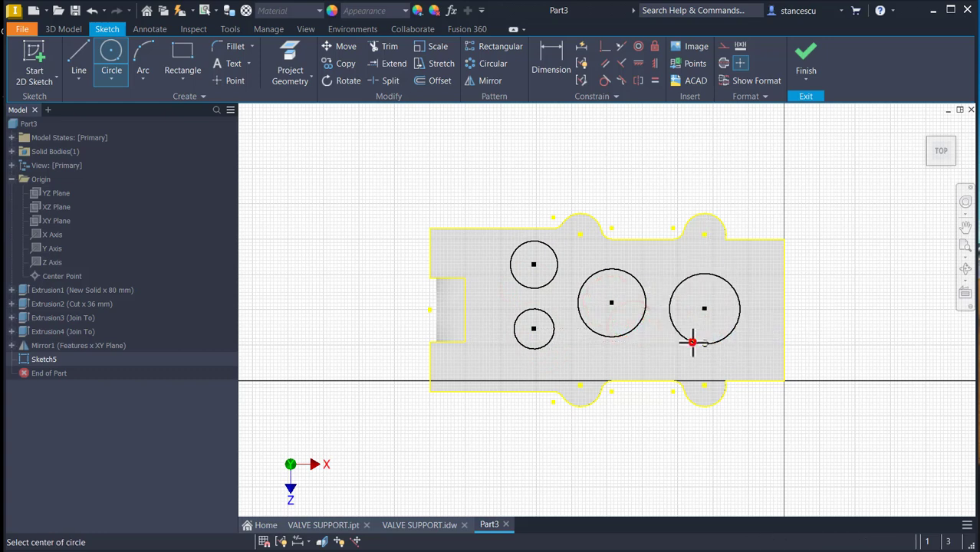
Align the two larger circles' centres horizontally with each other and with the midpoint of the plate's notched end
{"action": "left_click", "coordinate": [639, 64]}
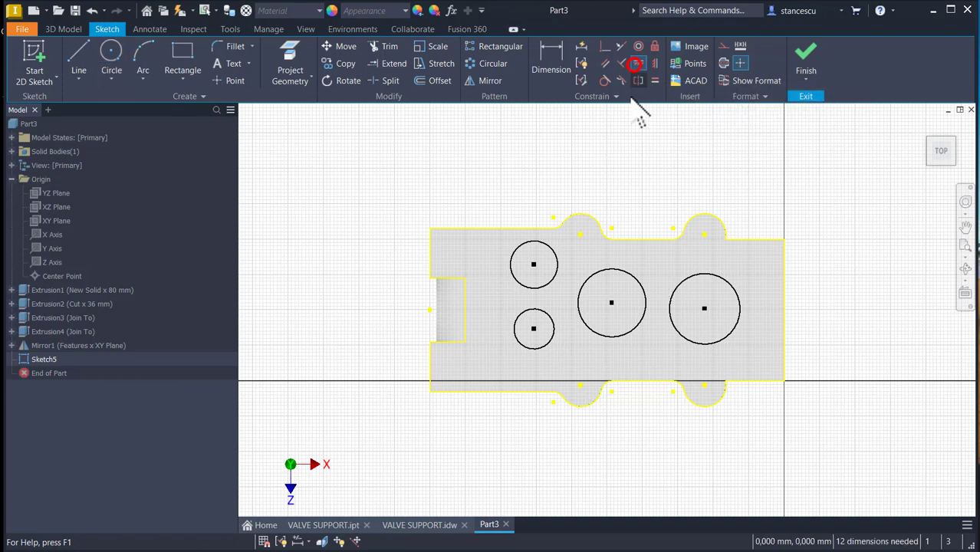
{"action": "left_click", "coordinate": [611, 304]}
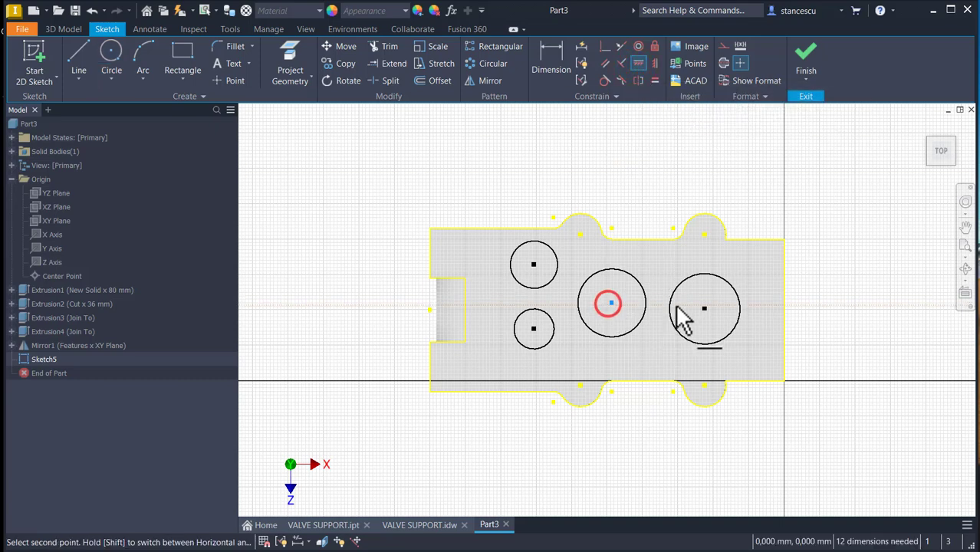
{"action": "left_click", "coordinate": [705, 309]}
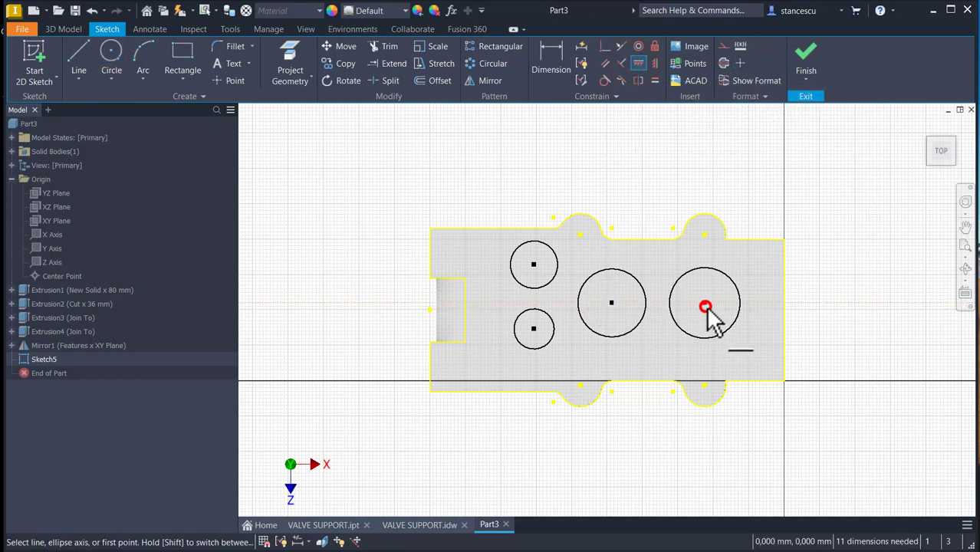
{"action": "left_click", "coordinate": [611, 303]}
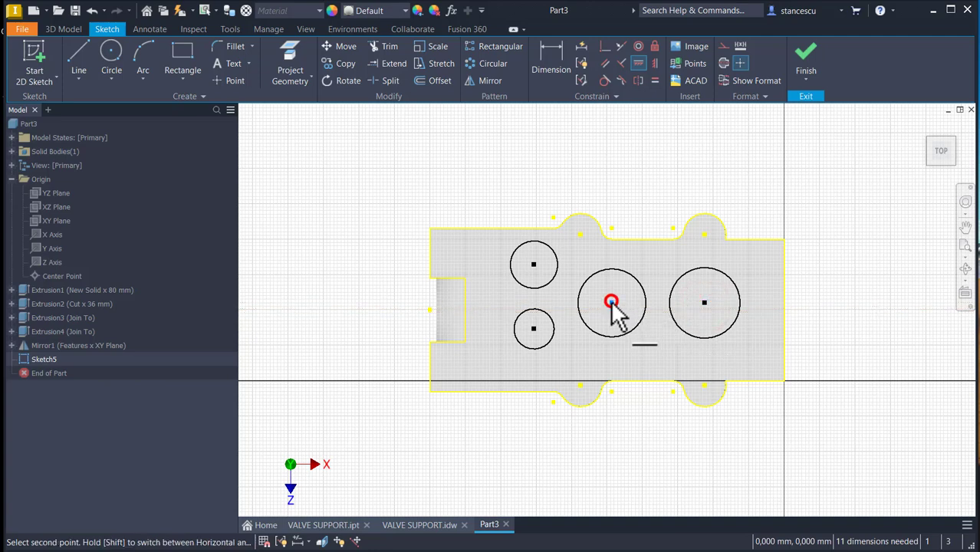
{"action": "left_click", "coordinate": [429, 310]}
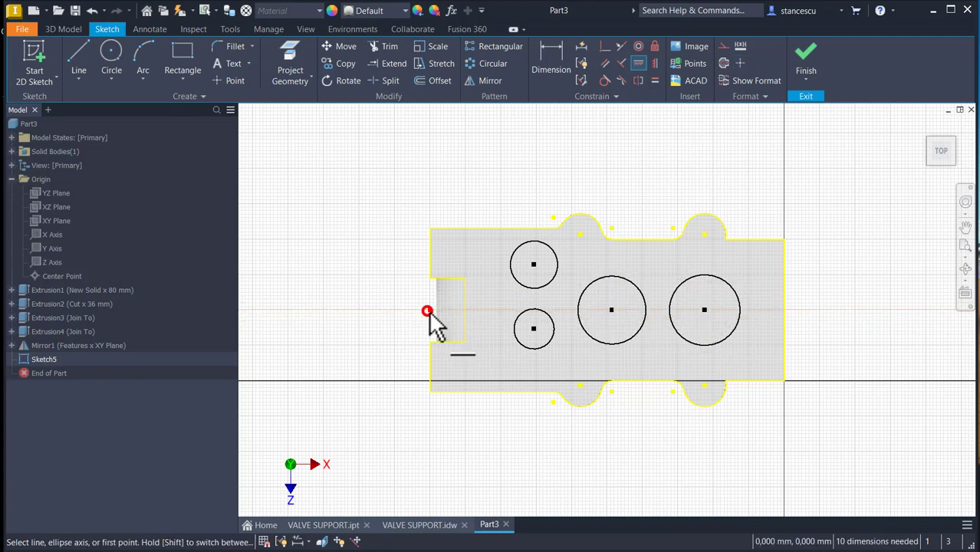
Align the centres of the two small circles vertically
{"action": "key", "text": "shift"}
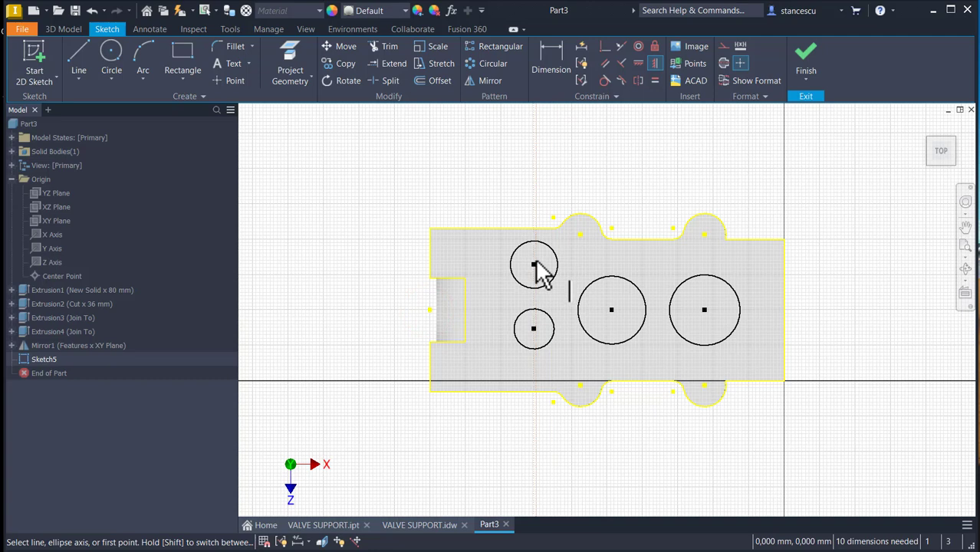
{"action": "left_click", "coordinate": [534, 264]}
{"action": "left_click", "coordinate": [534, 328]}
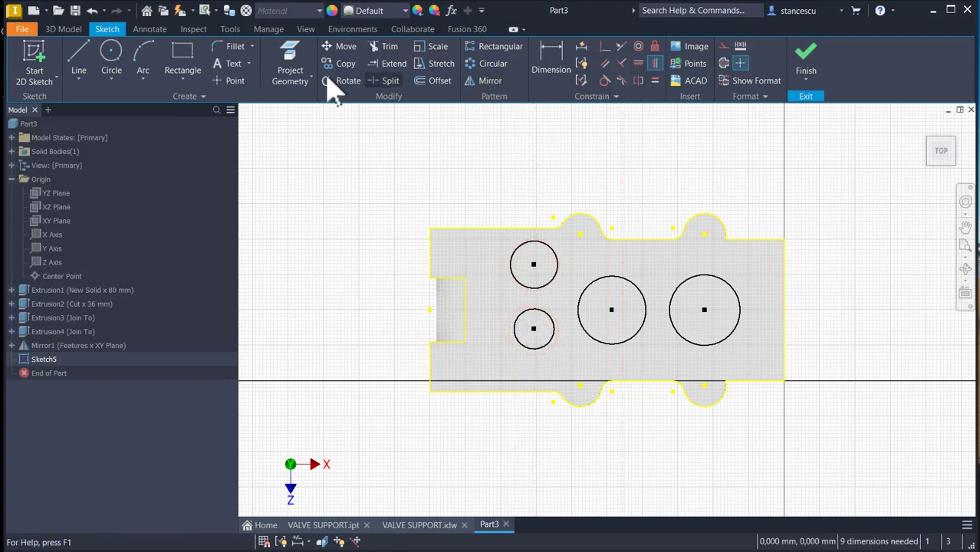
Draw a line between the two small circles' centres and convert it to construction geometry
{"action": "left_click", "coordinate": [78, 57]}
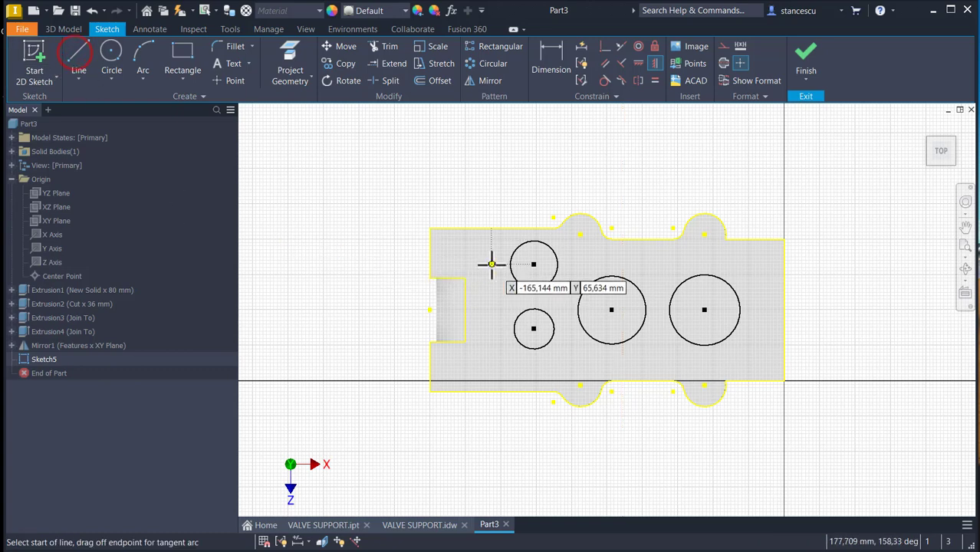
{"action": "left_click", "coordinate": [534, 265]}
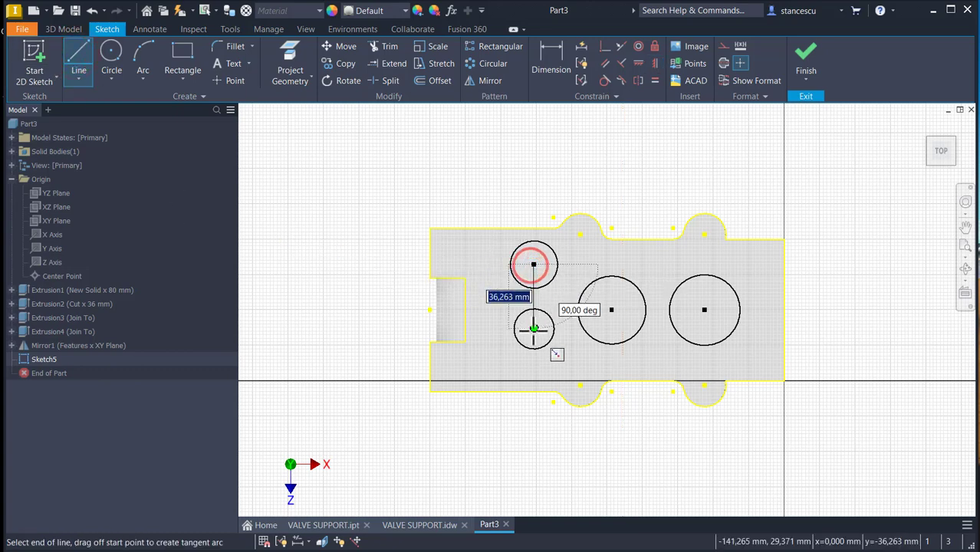
{"action": "left_click", "coordinate": [534, 310]}
{"action": "key", "text": "Escape"}
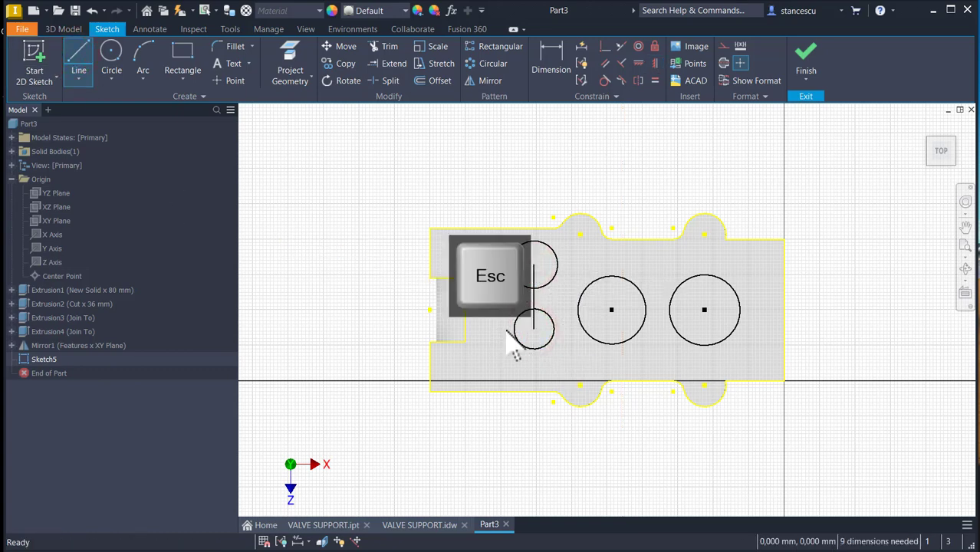
{"action": "left_click", "coordinate": [535, 296]}
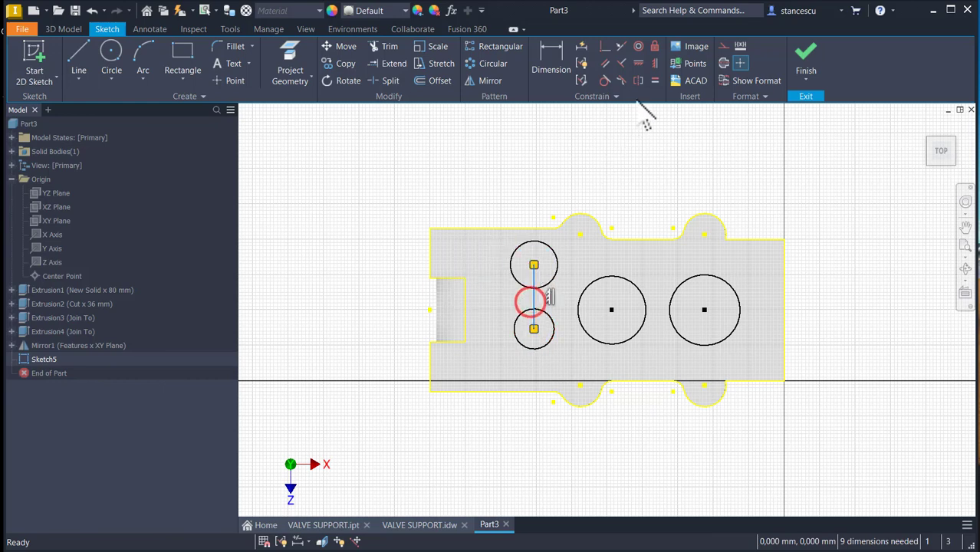
{"action": "left_click", "coordinate": [721, 47]}
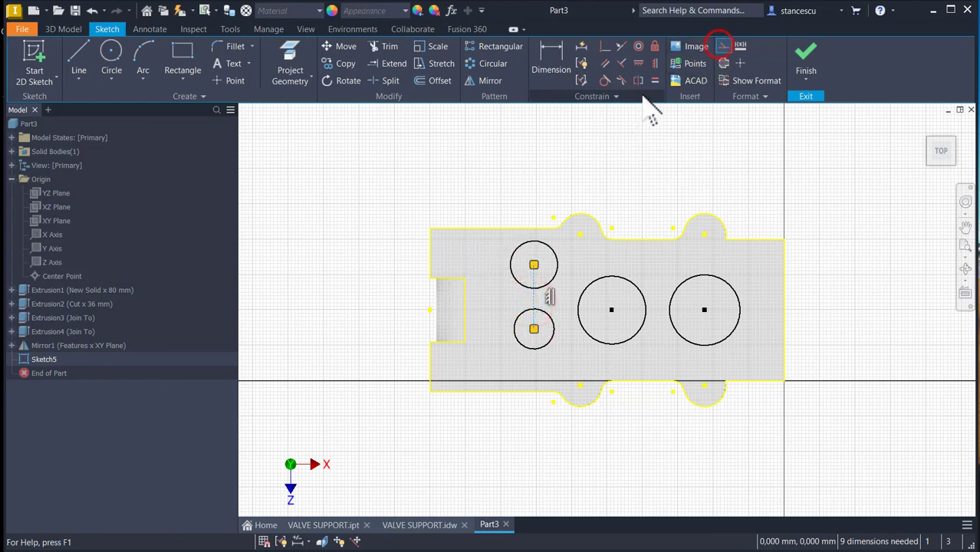
{"action": "left_click", "coordinate": [614, 196]}
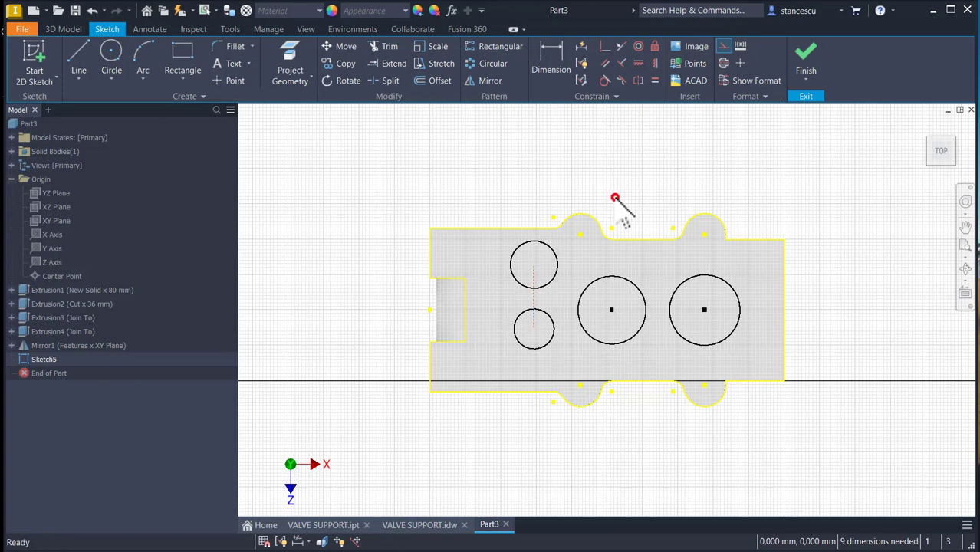
Align the midpoint of the construction line between the small circles horizontally with the midpoint of the plate's notched end
{"action": "left_click", "coordinate": [640, 64]}
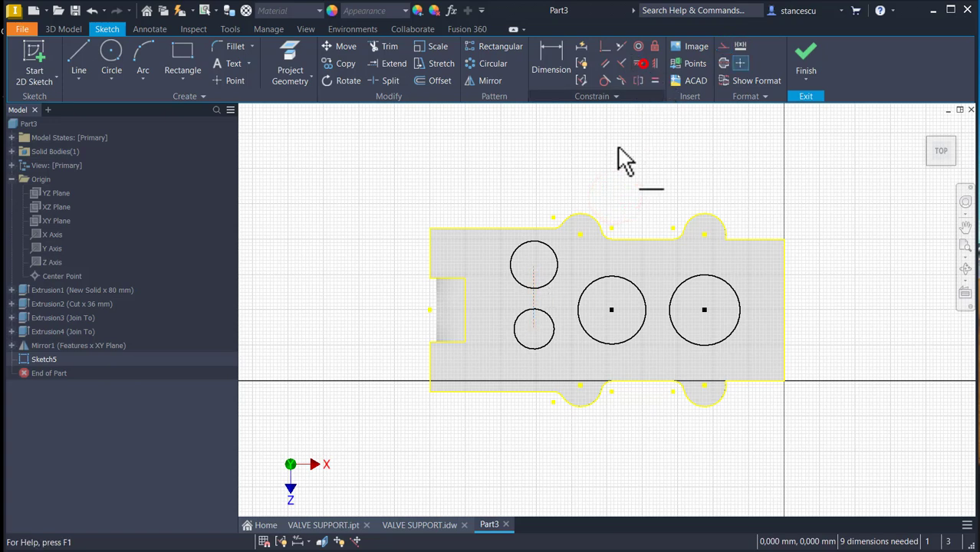
{"action": "left_click", "coordinate": [534, 297]}
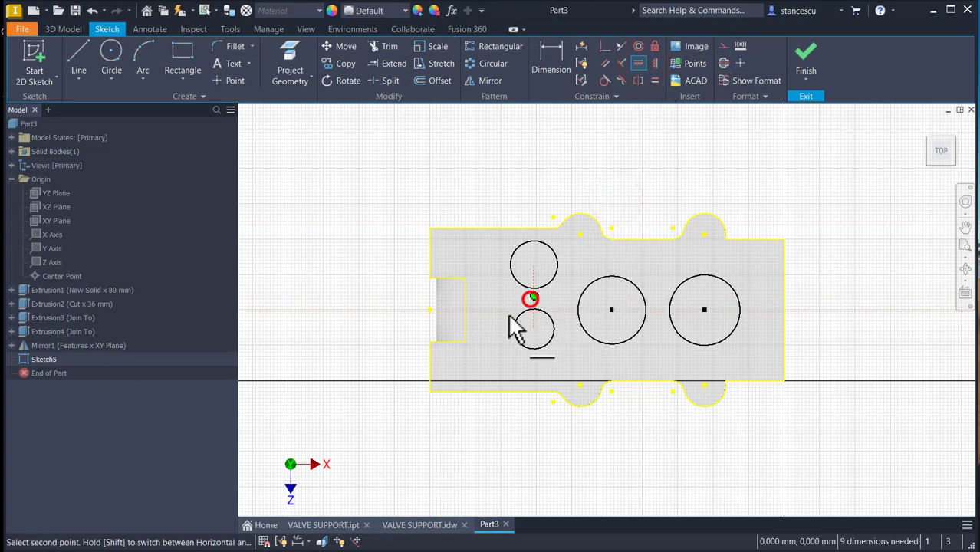
{"action": "left_click", "coordinate": [429, 311]}
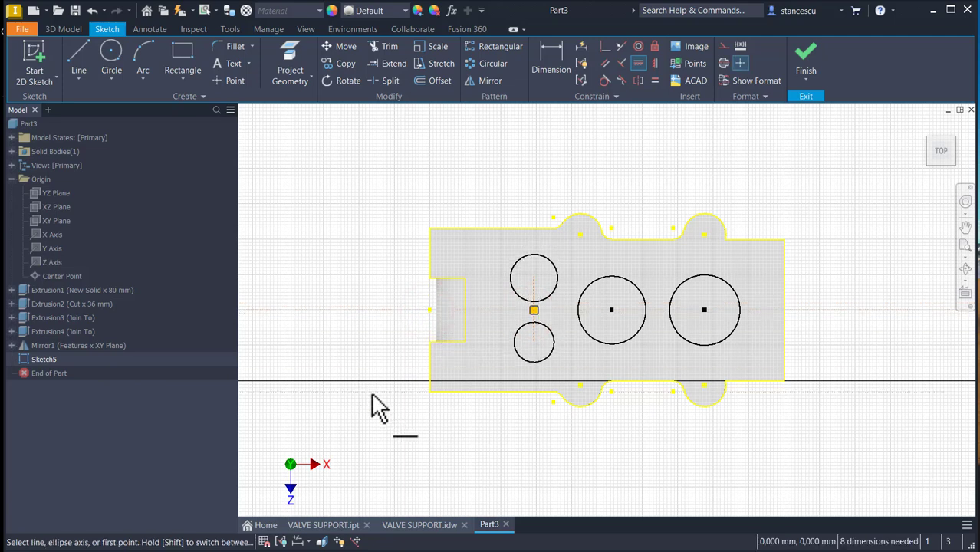
Dimension the vertical distance between the two small circles' centres and set it to 44 mm
{"action": "left_click", "coordinate": [546, 65]}
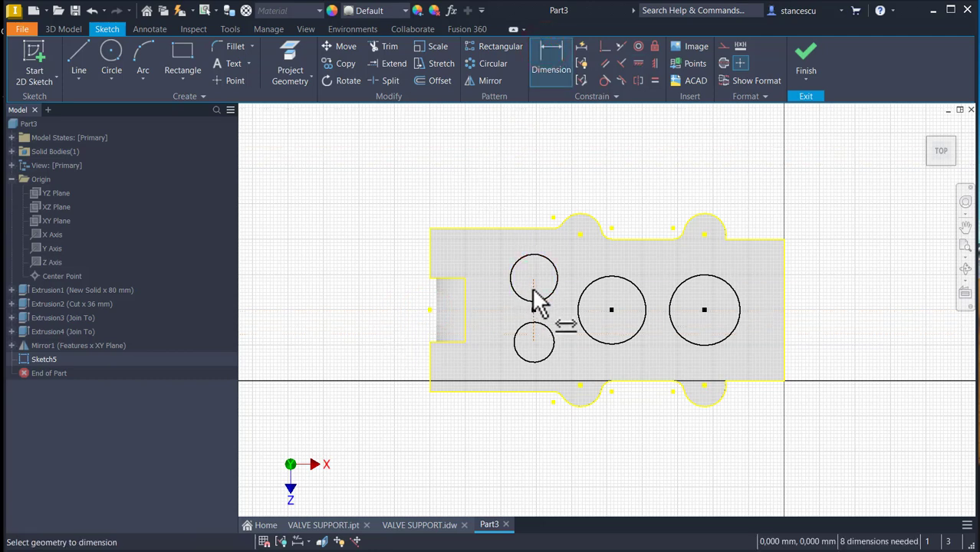
{"action": "left_click", "coordinate": [534, 292]}
{"action": "left_click", "coordinate": [534, 338]}
{"action": "left_click", "coordinate": [398, 307]}
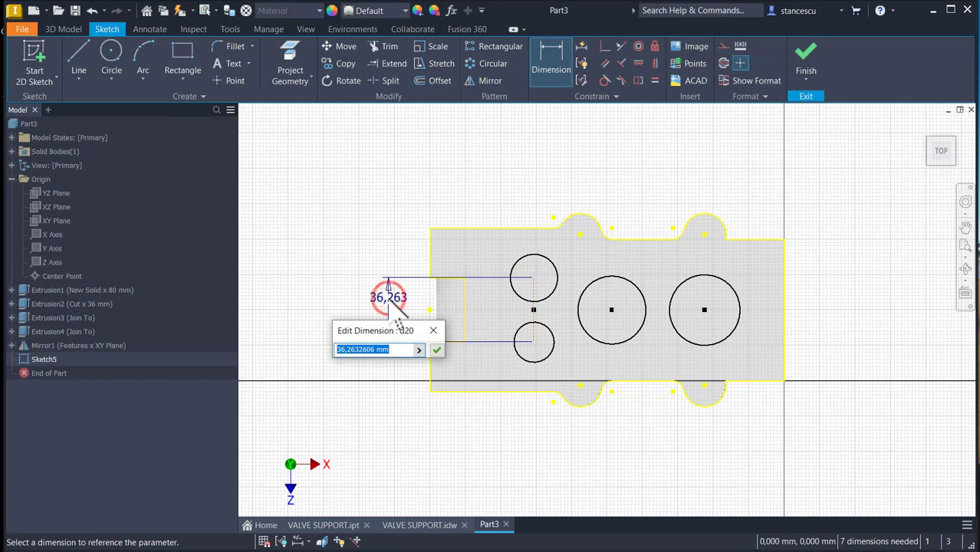
{"action": "key", "text": "Return"}
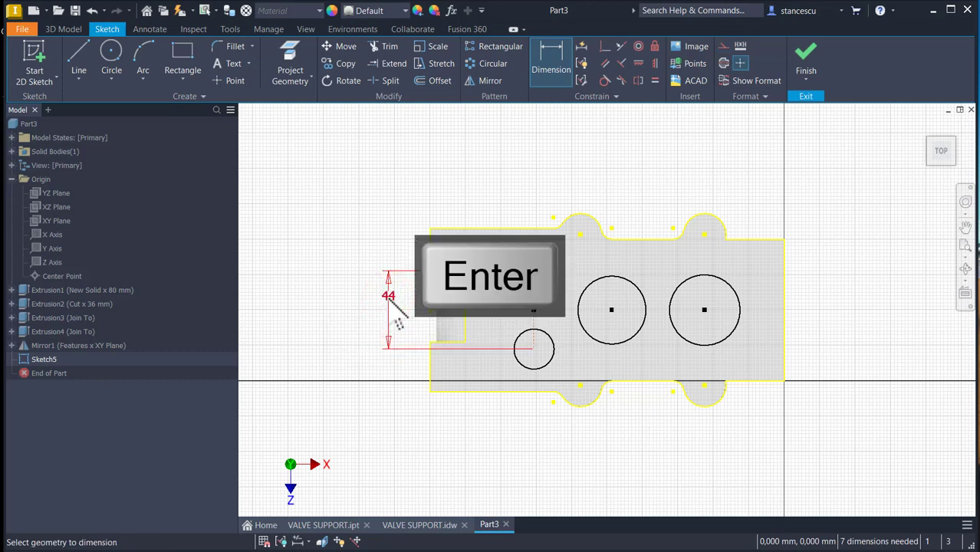
Make the two small circles equal in size and set their diameter to 32 mm
{"action": "left_click", "coordinate": [654, 80]}
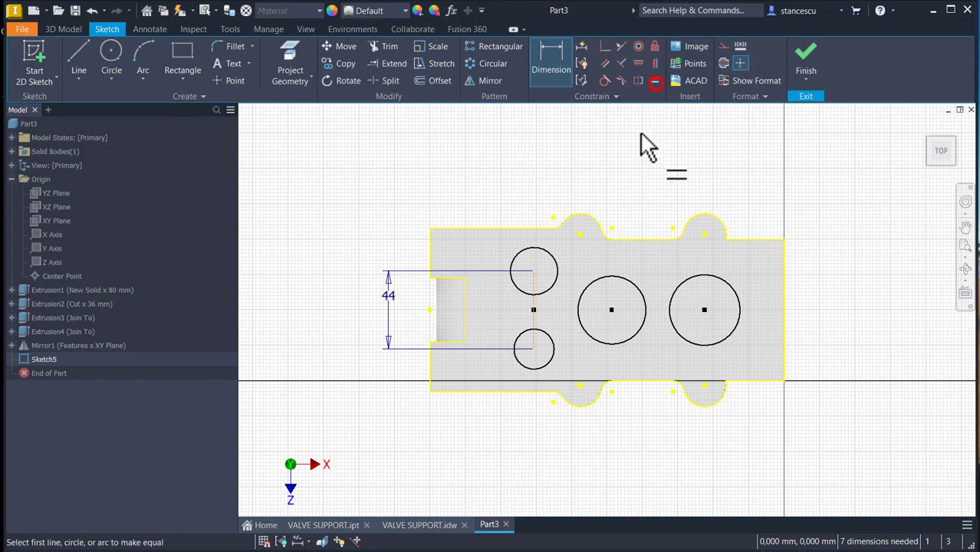
{"action": "left_click", "coordinate": [558, 262]}
{"action": "left_click", "coordinate": [553, 346]}
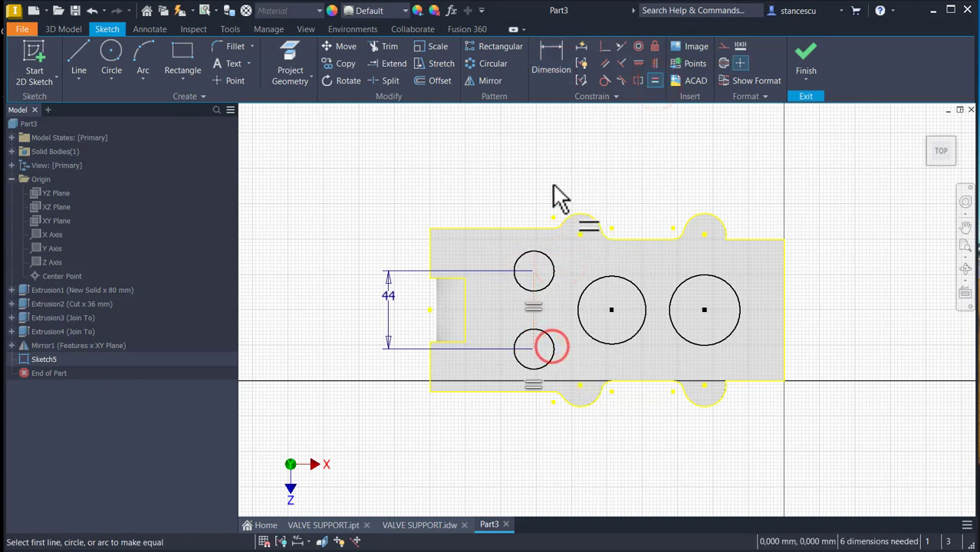
{"action": "left_click", "coordinate": [553, 60]}
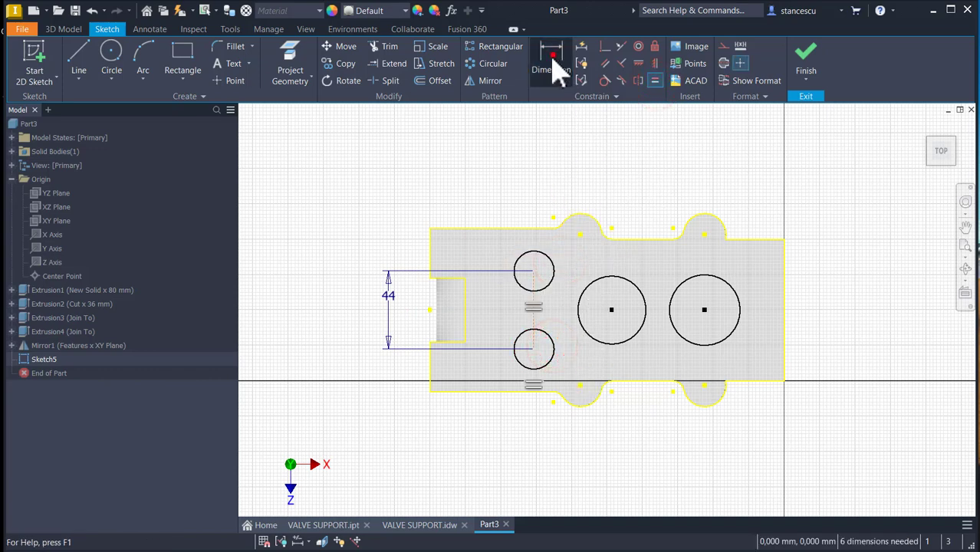
{"action": "left_click", "coordinate": [524, 267]}
{"action": "left_click", "coordinate": [468, 207]}
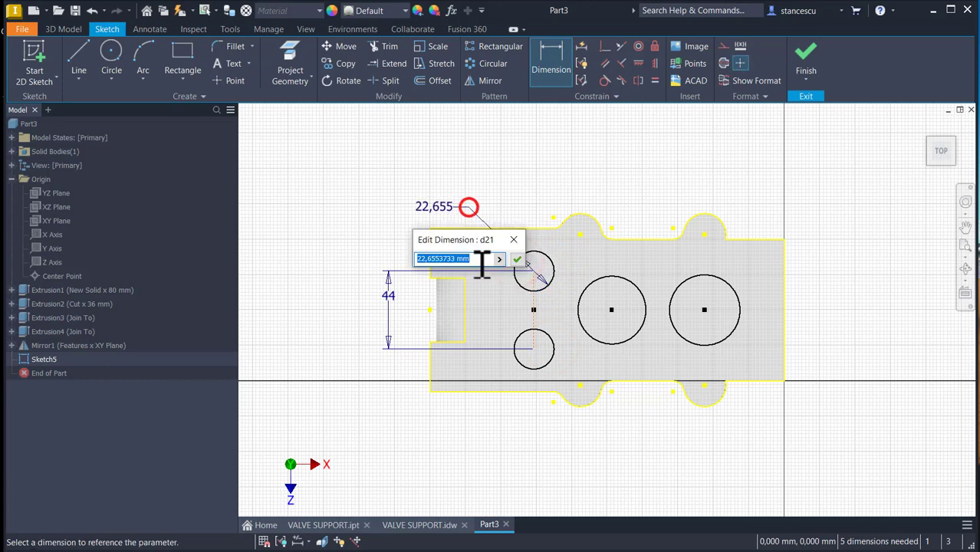
{"action": "type", "text": "32"}
{"action": "key", "text": "Return"}
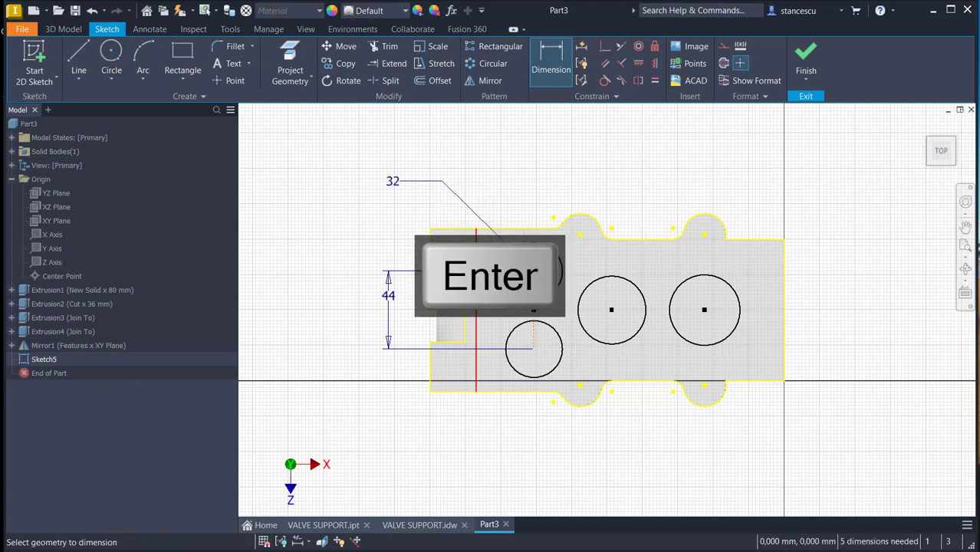
Set the diameter of the middle large circle to 46 mm and that of the large circle farthest from the notch to 55 mm
{"action": "left_click", "coordinate": [629, 278]}
{"action": "left_click", "coordinate": [649, 214]}
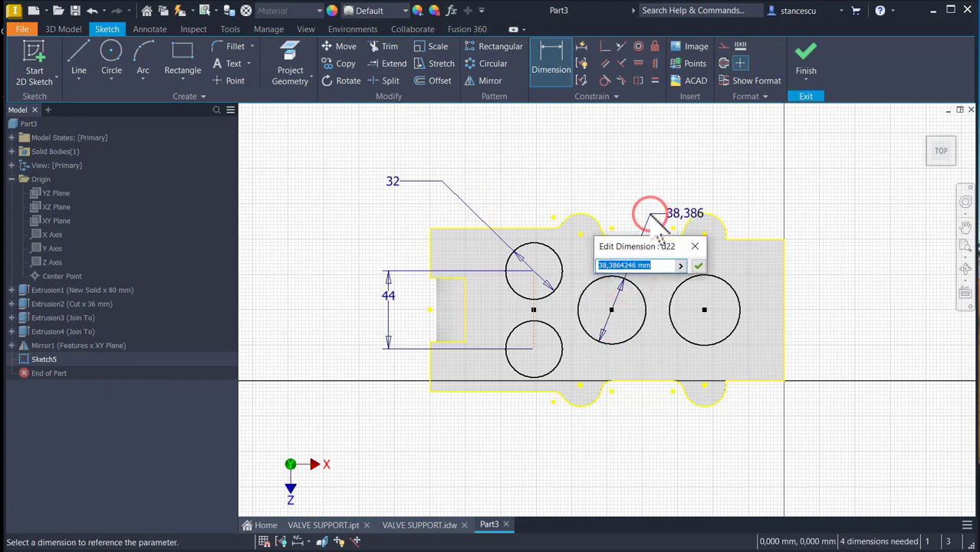
{"action": "key", "text": "Return"}
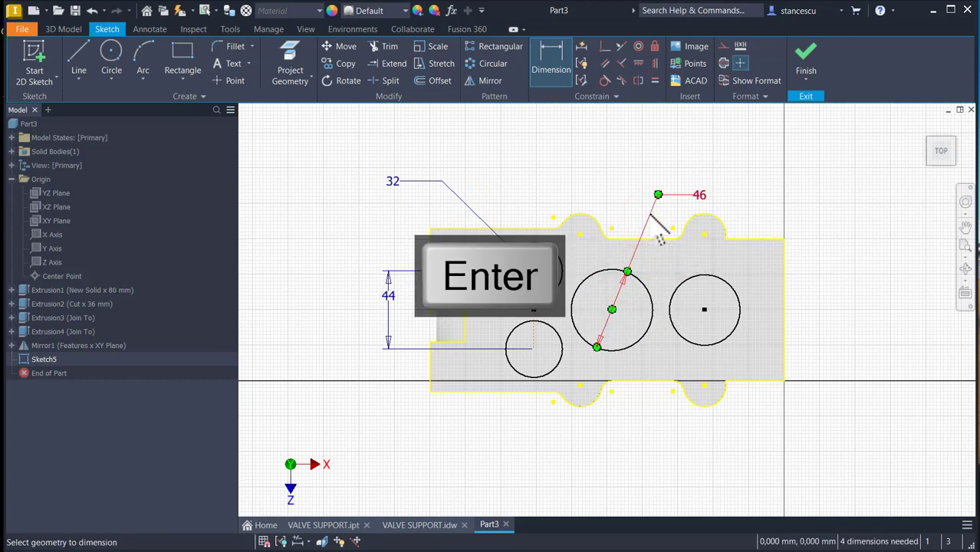
{"action": "left_click", "coordinate": [739, 305]}
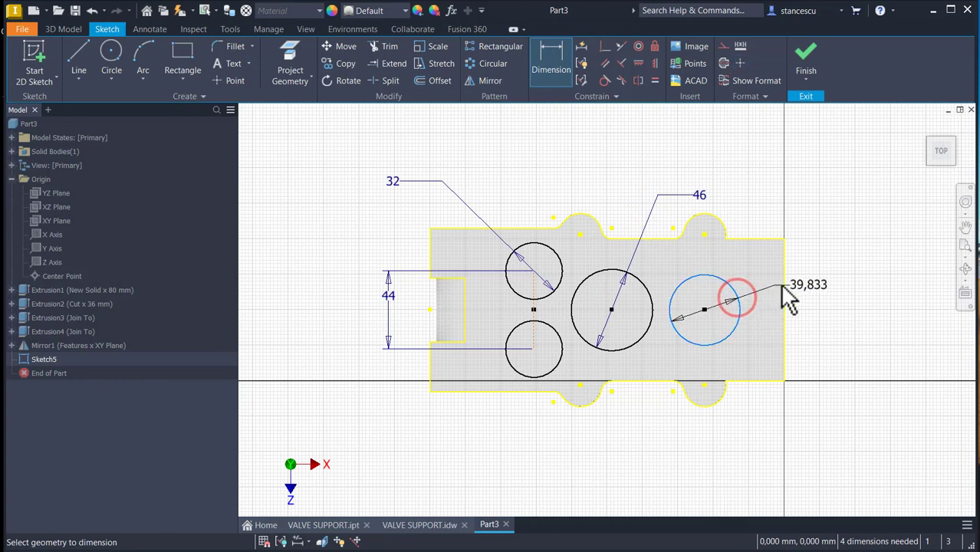
{"action": "left_click", "coordinate": [811, 270]}
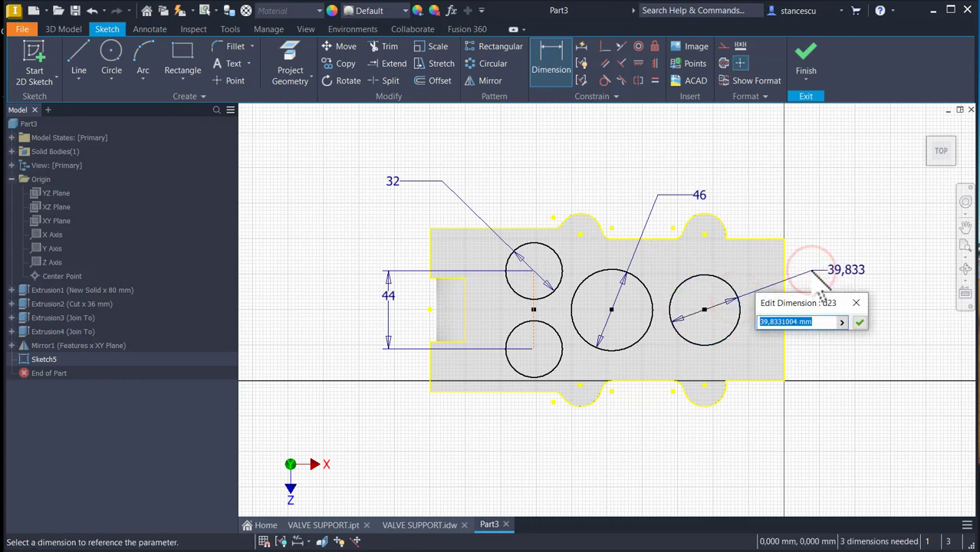
{"action": "type", "text": "55"}
{"action": "key", "text": "Return"}
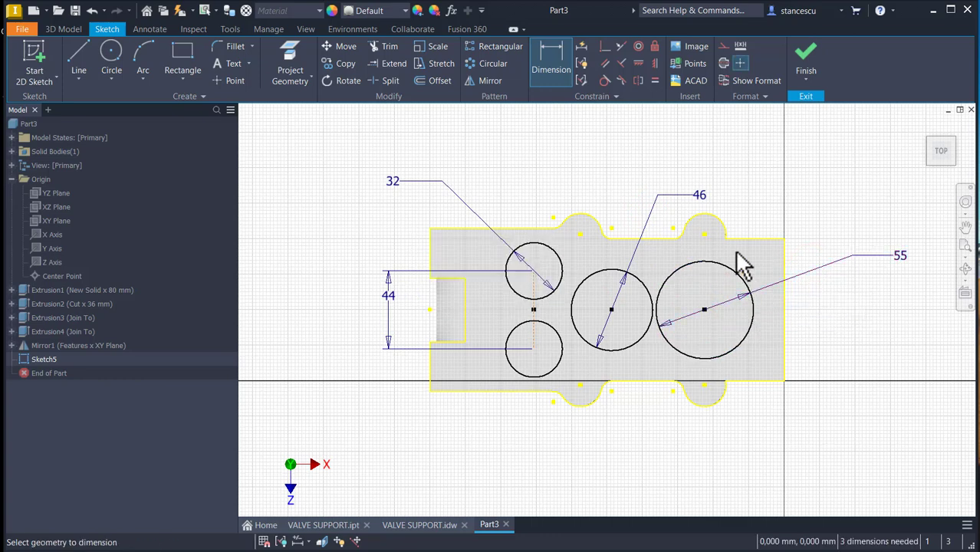
Set the distance from the plate's notched end to the small circles' construction line to 59 mm
{"action": "left_click", "coordinate": [434, 250]}
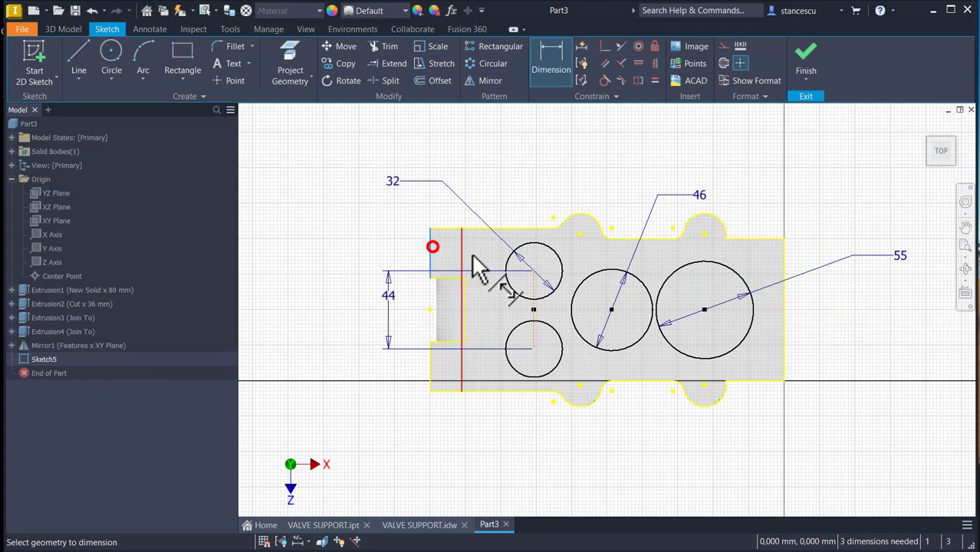
{"action": "left_click", "coordinate": [531, 285]}
{"action": "left_click", "coordinate": [482, 160]}
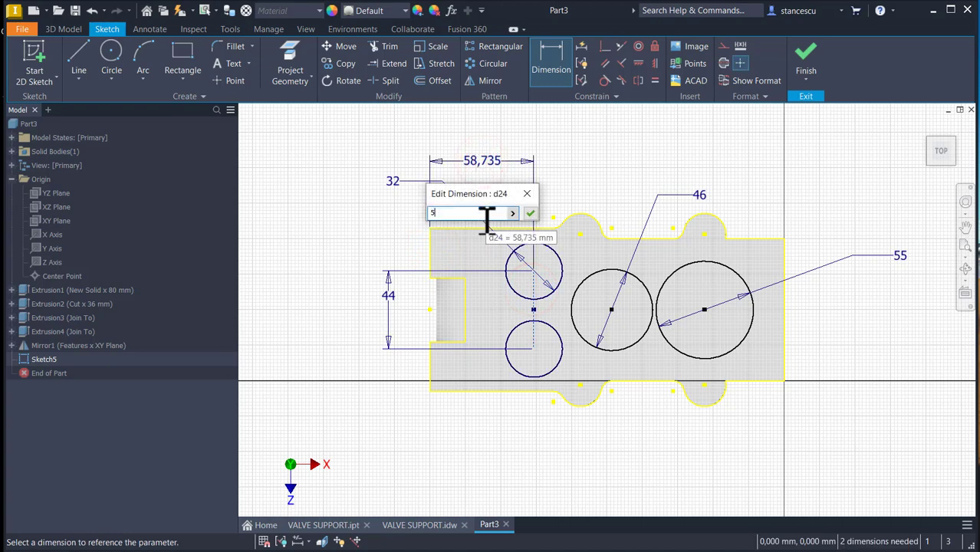
{"action": "key", "text": "Return"}
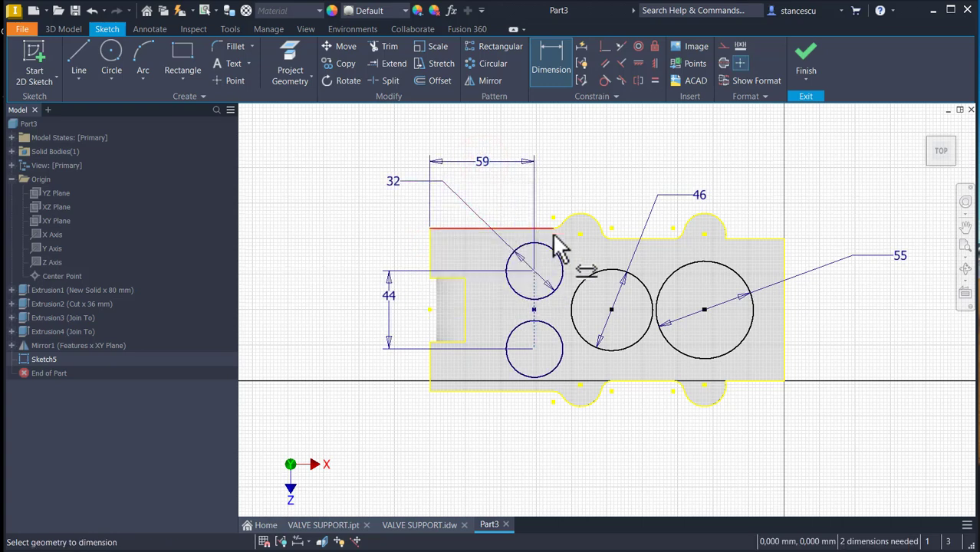
Set the horizontal distance from the plate's notched end to the 46 mm circle's centre to 105 mm
{"action": "left_click", "coordinate": [599, 274]}
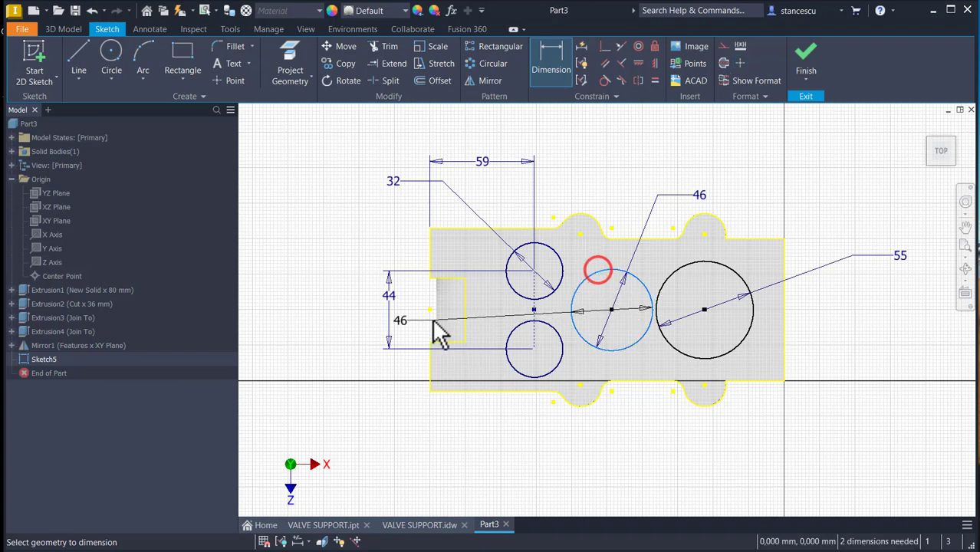
{"action": "left_click", "coordinate": [428, 309]}
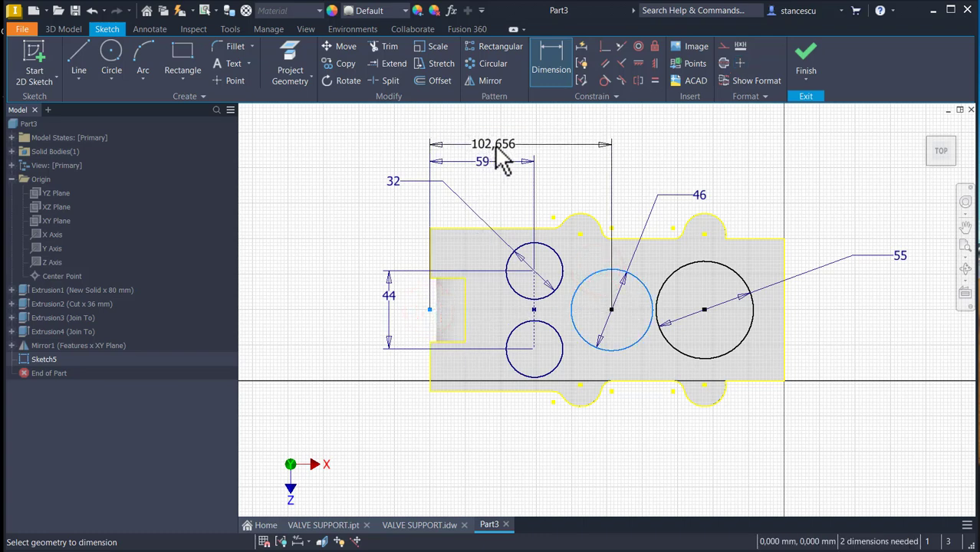
{"action": "left_click", "coordinate": [507, 147]}
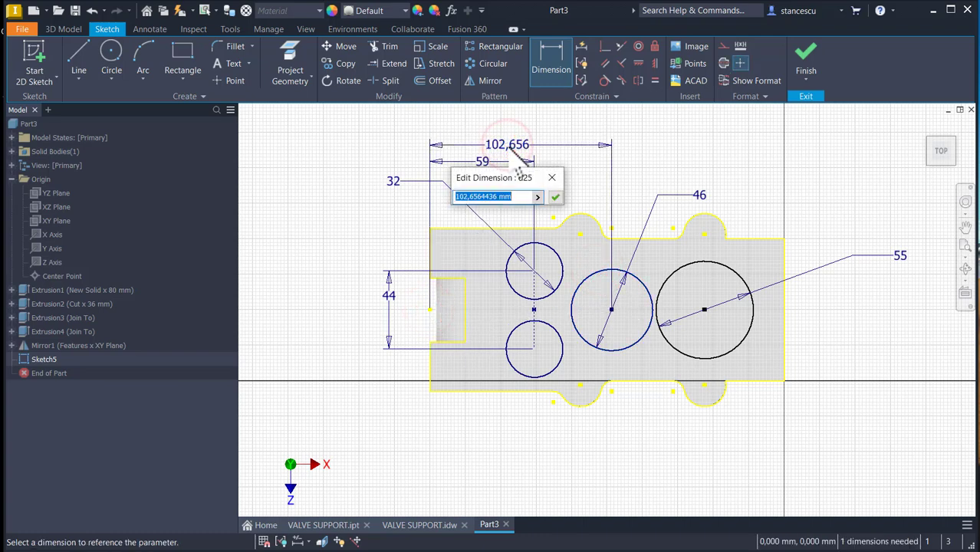
{"action": "key", "text": "Return"}
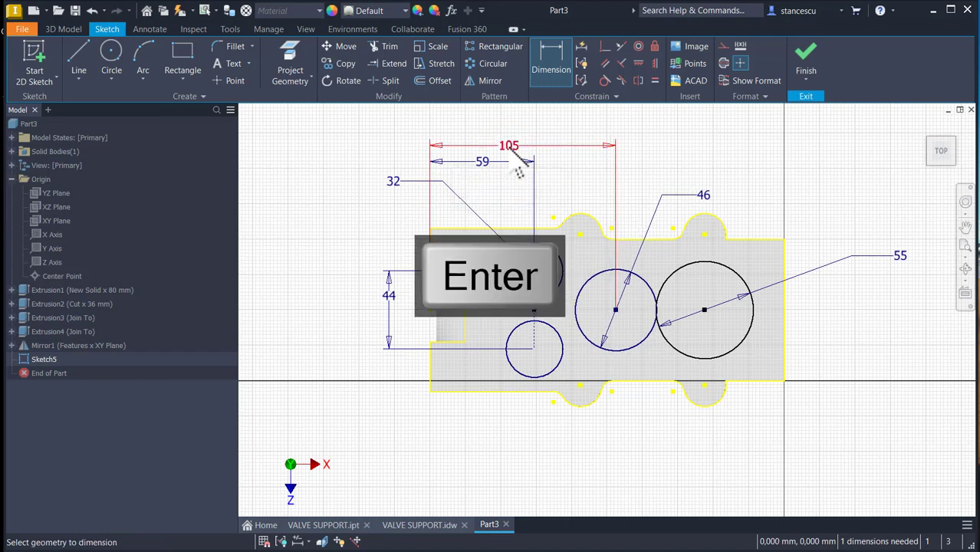
Set the distance from the plate's notched end to the 55 mm circle's centre to 167 mm and finish the sketch
{"action": "left_click", "coordinate": [671, 277]}
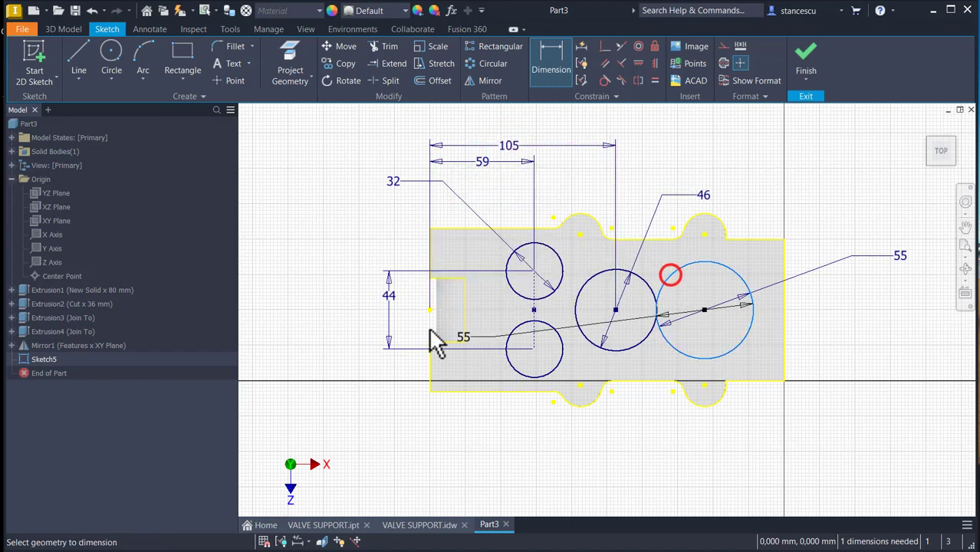
{"action": "left_click", "coordinate": [431, 238]}
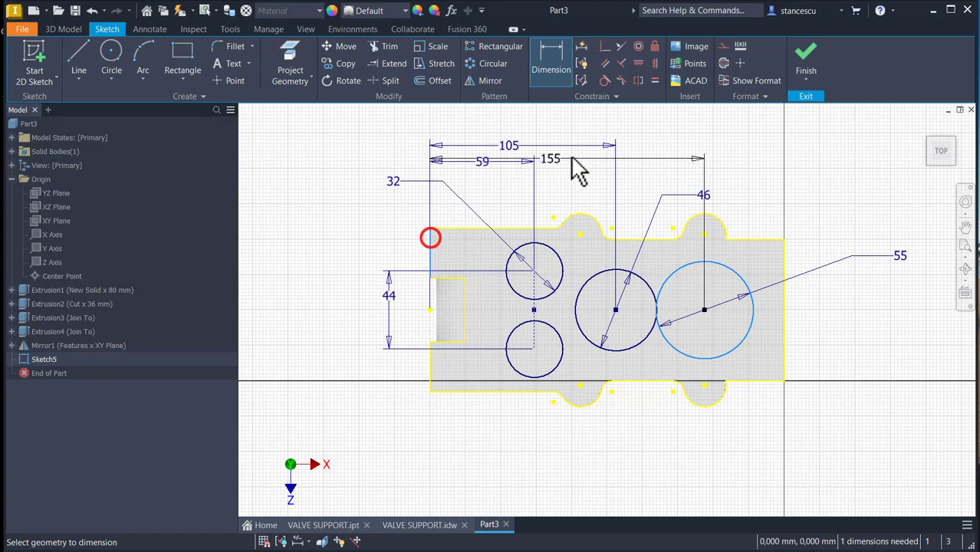
{"action": "left_click", "coordinate": [585, 127]}
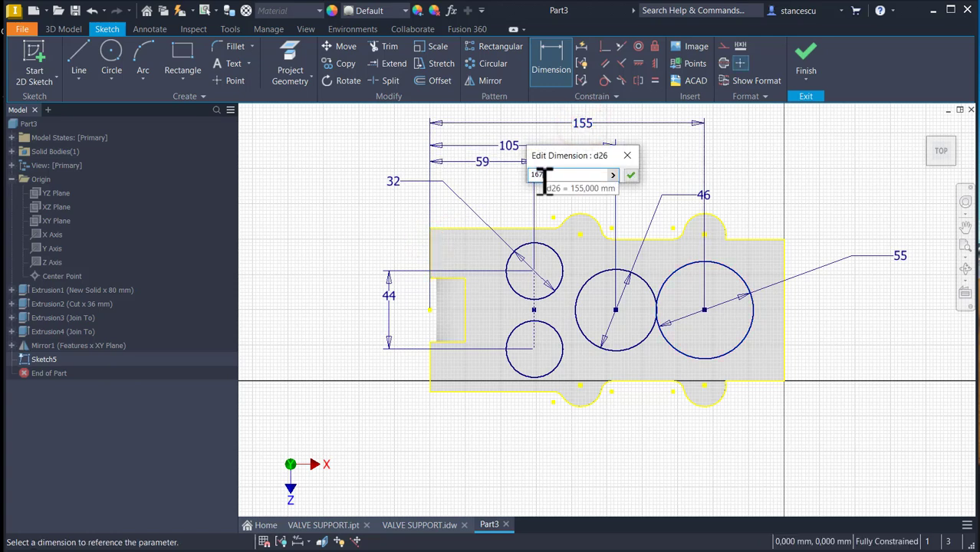
{"action": "key", "text": "Return"}
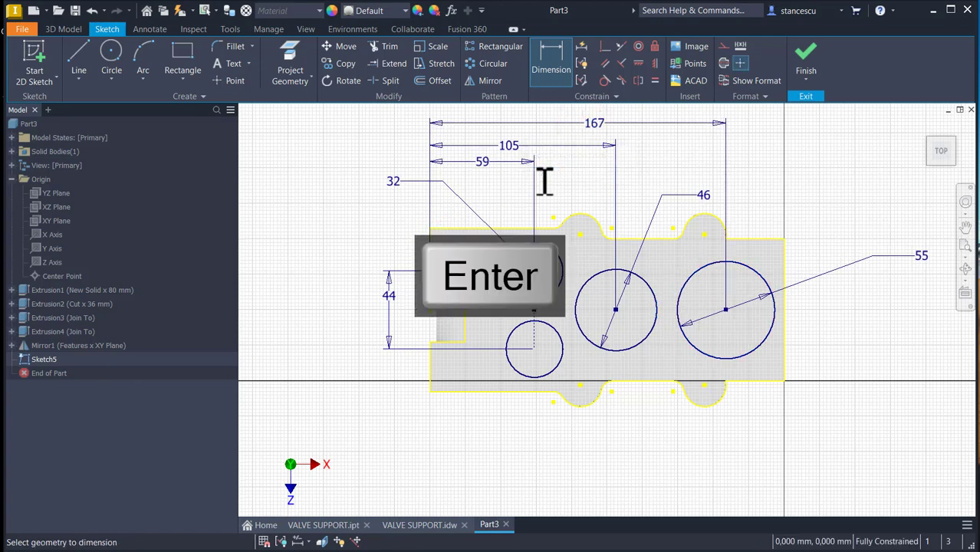
{"action": "left_click", "coordinate": [813, 65]}
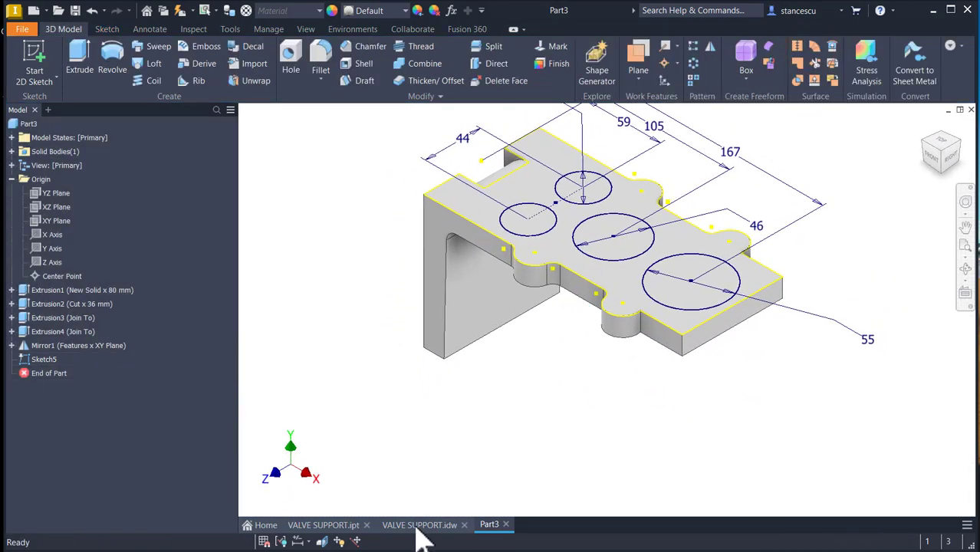
Check the boss and plate heights in the VALVE SUPPORT drawing and extrude all four circles upward by 35-13 mm, joined to the plate
{"action": "left_click", "coordinate": [415, 526]}
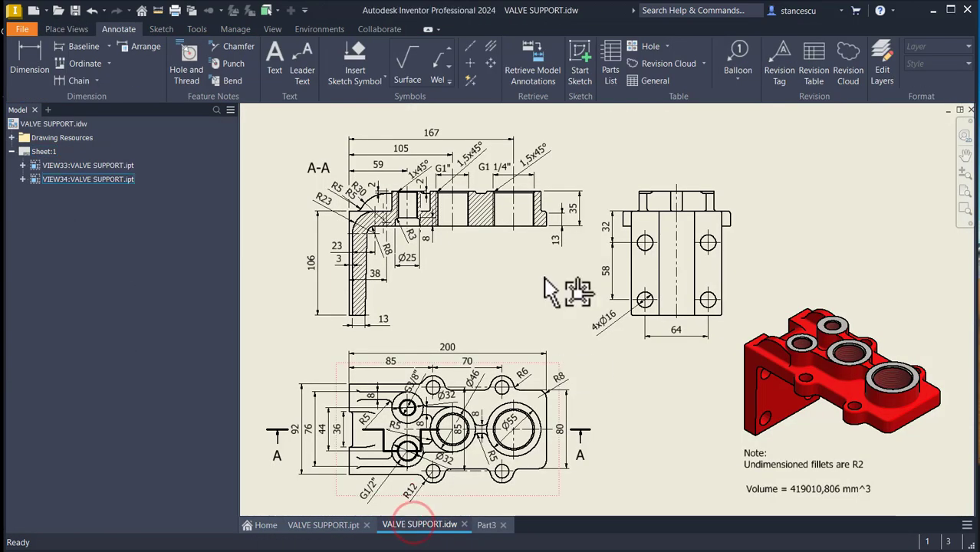
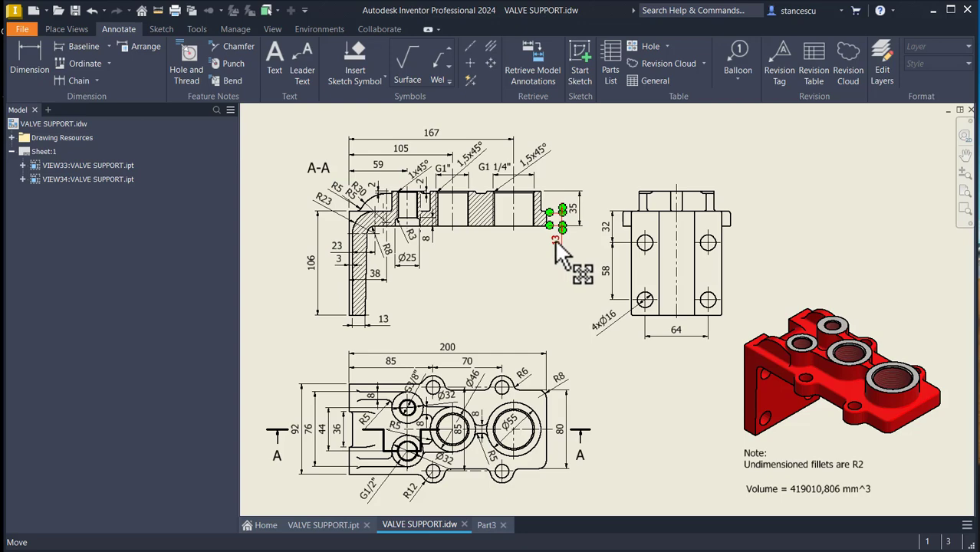
{"action": "left_click", "coordinate": [483, 526]}
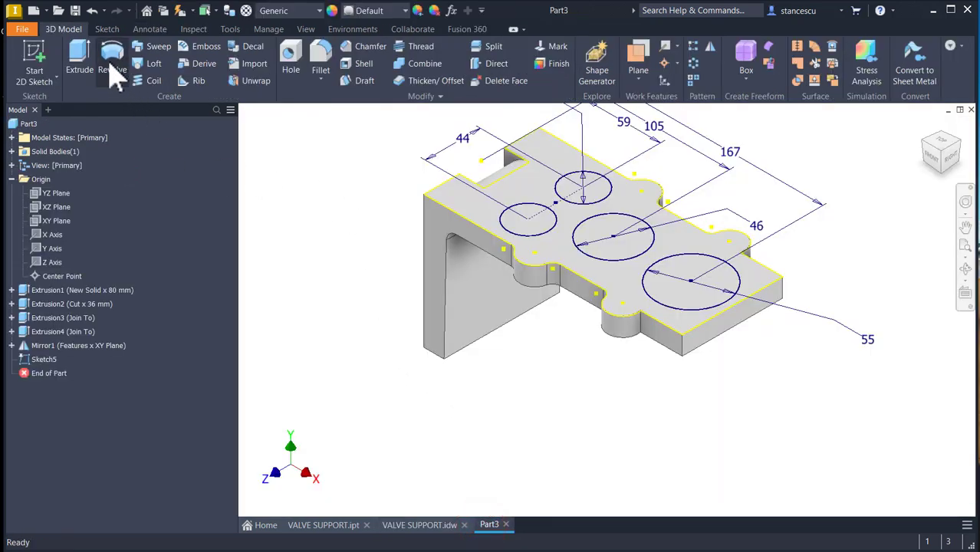
{"action": "left_click", "coordinate": [80, 53]}
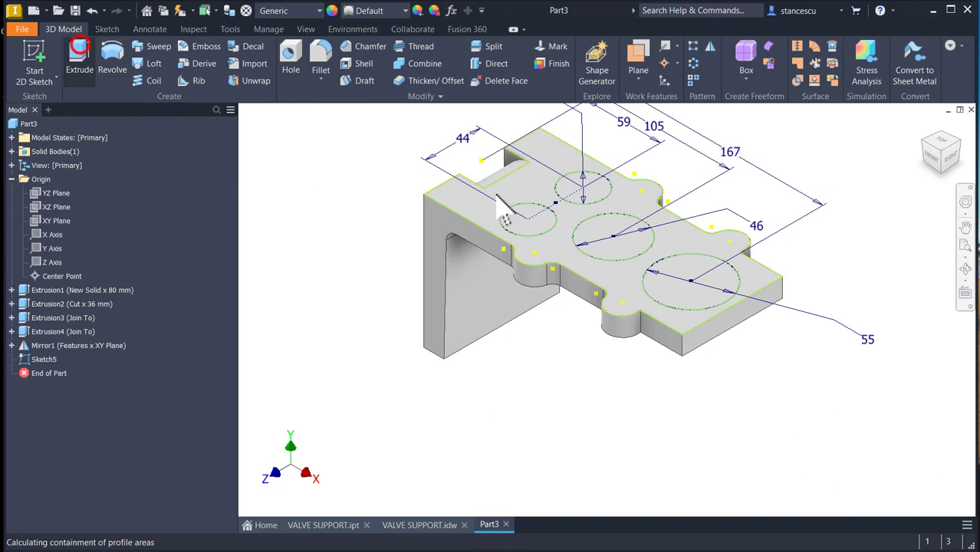
{"action": "left_click", "coordinate": [533, 230]}
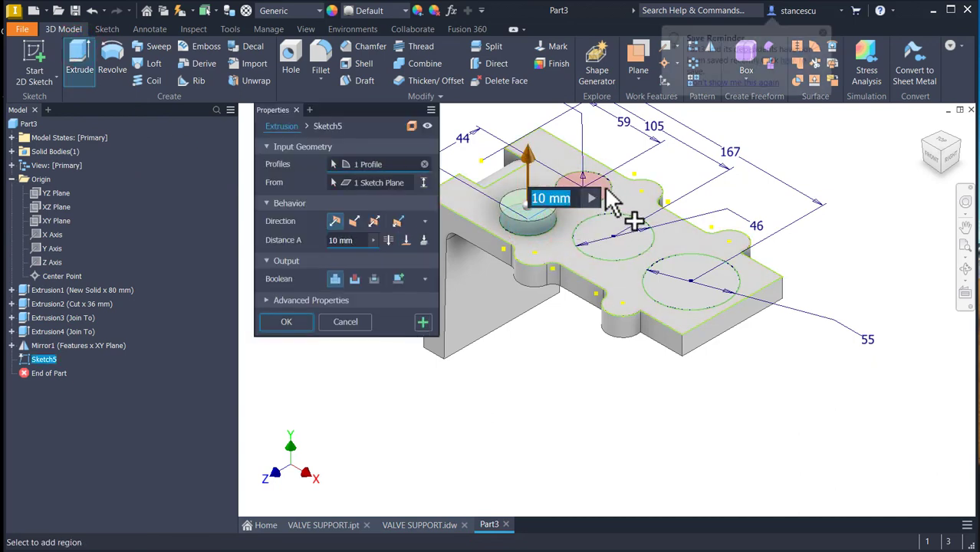
{"action": "left_click", "coordinate": [610, 190]}
{"action": "left_click", "coordinate": [608, 230]}
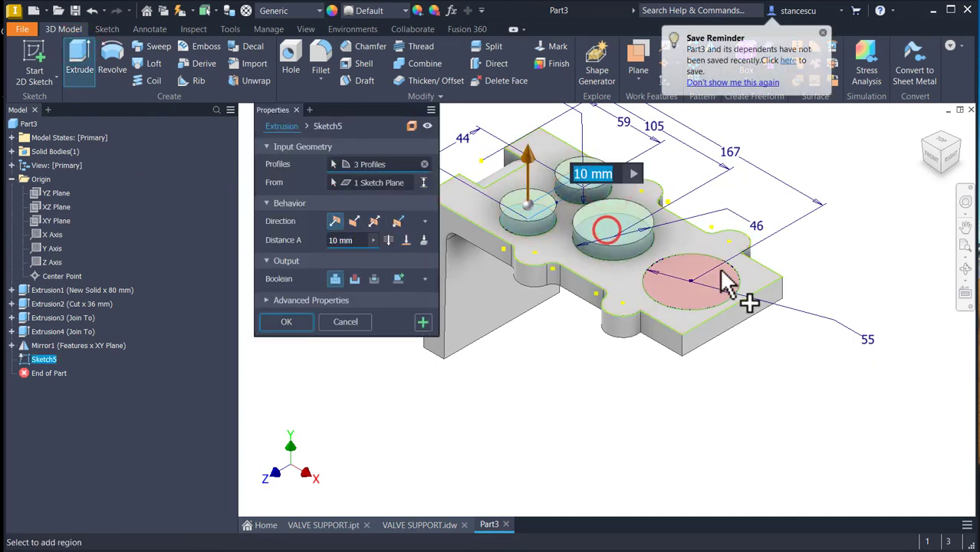
{"action": "left_click", "coordinate": [678, 270]}
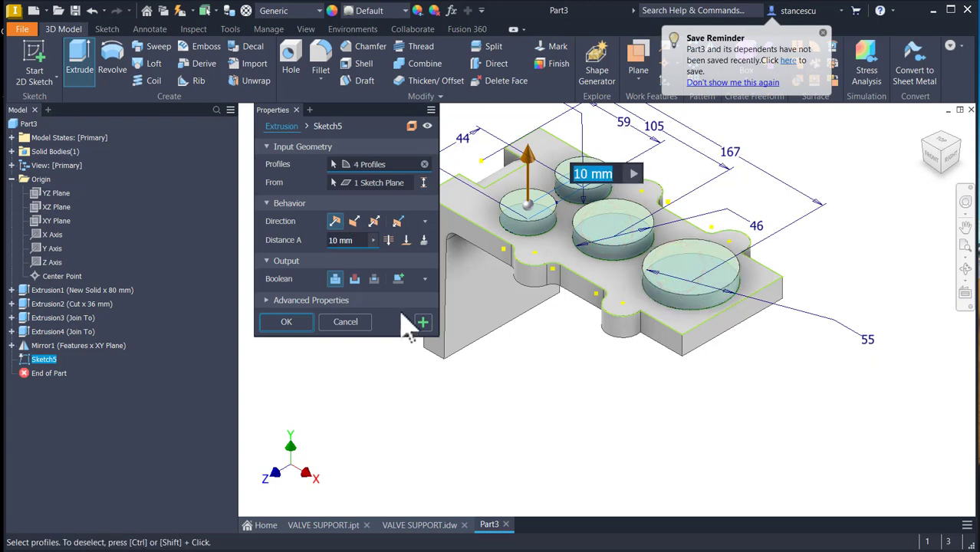
{"action": "left_click", "coordinate": [353, 244]}
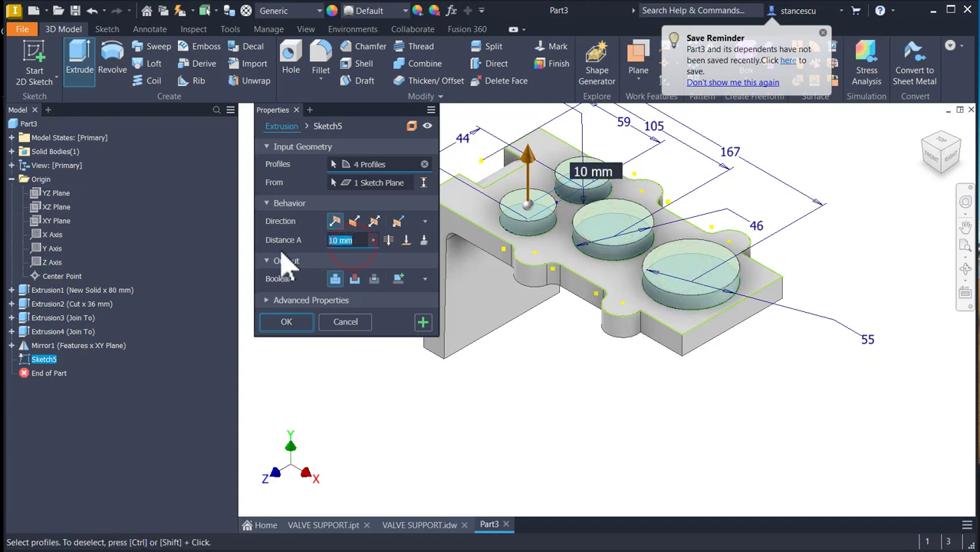
{"action": "type", "text": "35"}
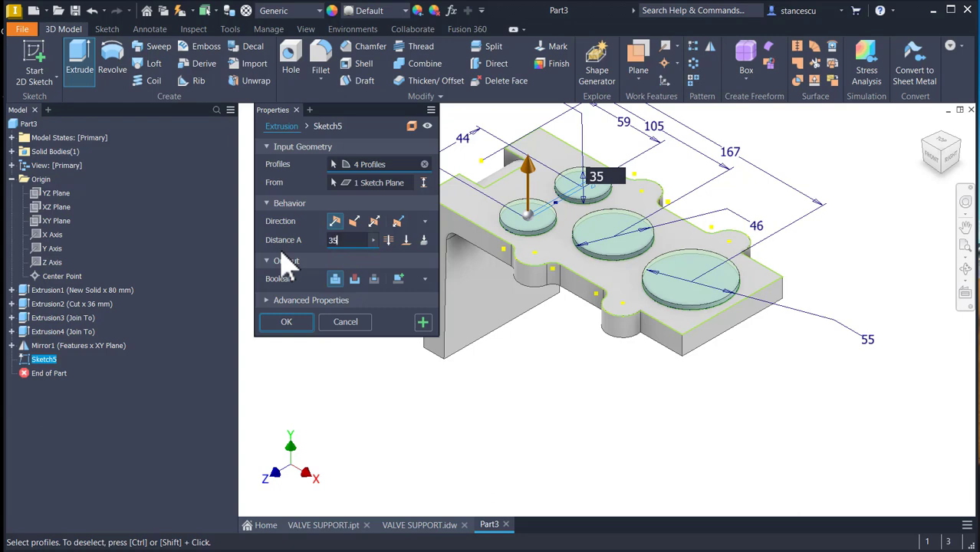
{"action": "type", "text": "-15"}
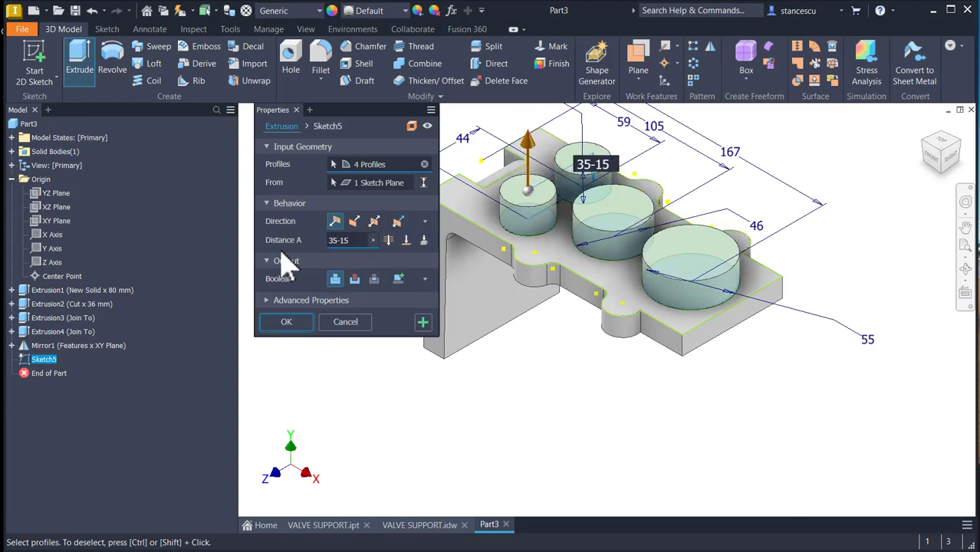
{"action": "key", "text": "BackSpace"}
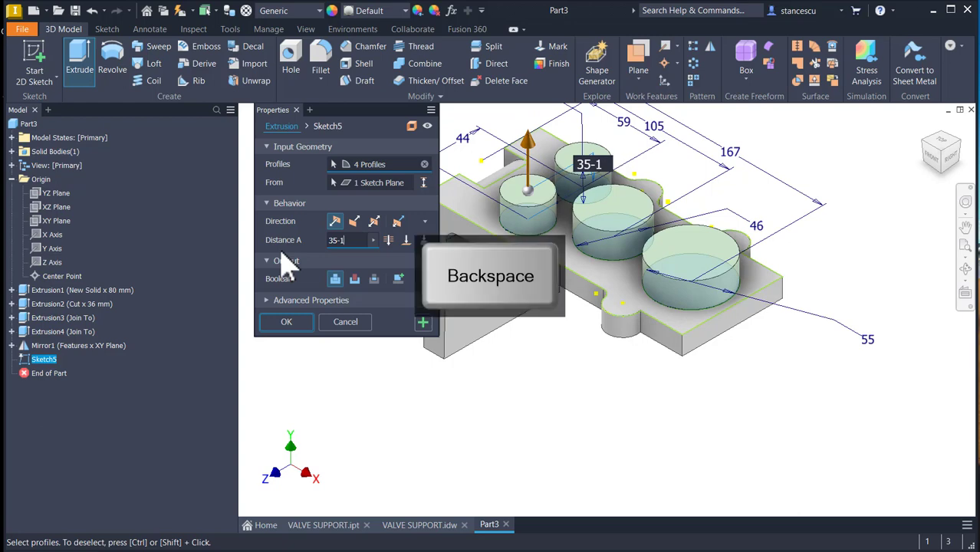
{"action": "type", "text": "3"}
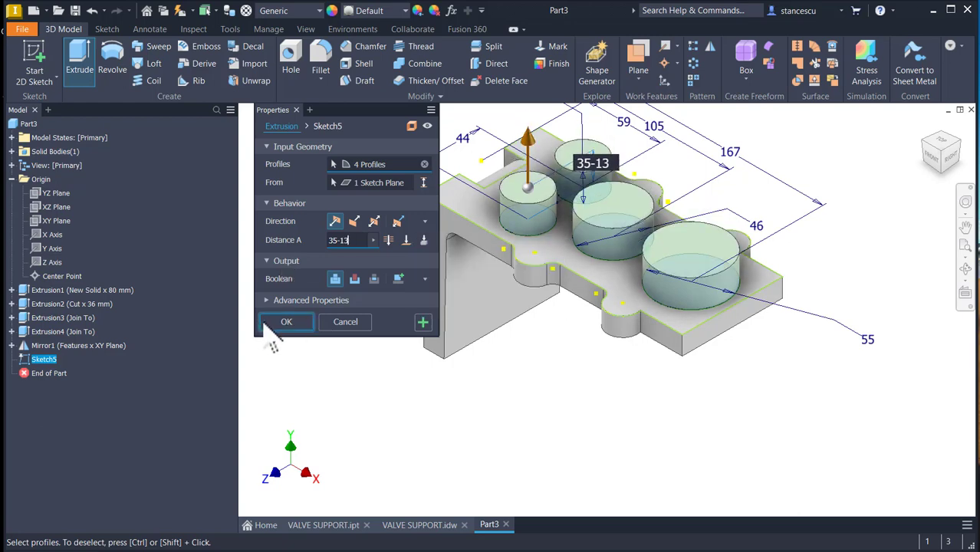
{"action": "left_click", "coordinate": [286, 322]}
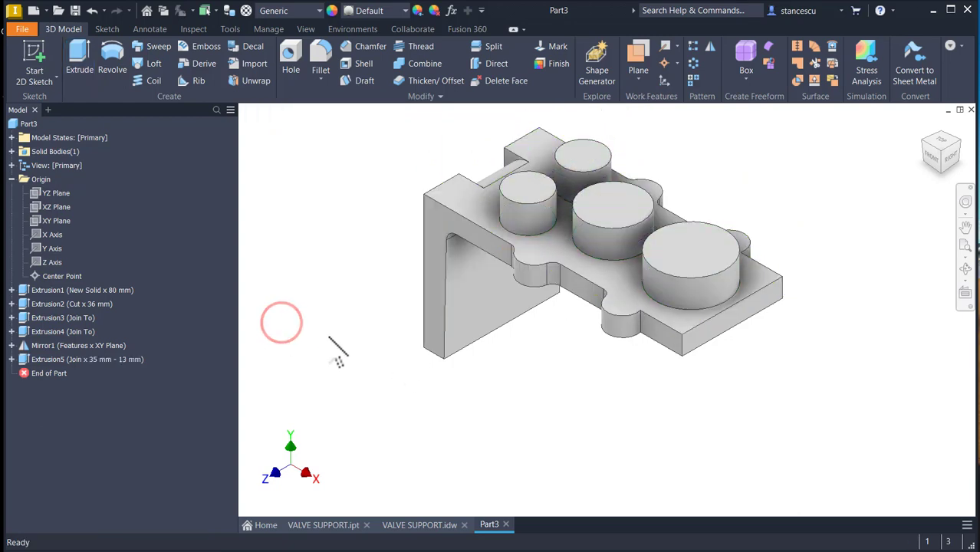
Switch to the VALVE SUPPORT.ipt model and examine the curved ribs beside the small bosses
{"action": "key", "text": "F6"}
{"action": "left_click", "coordinate": [323, 525]}
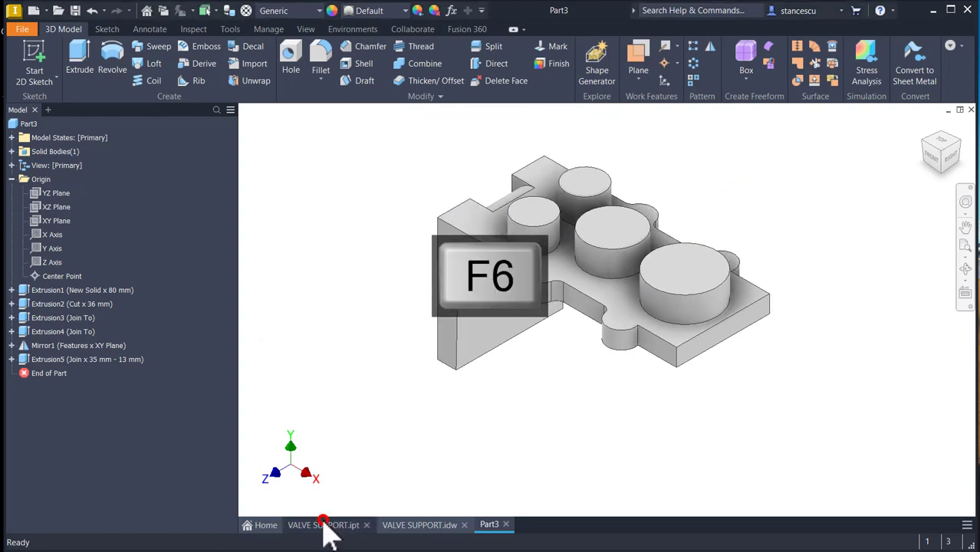
{"action": "scroll", "coordinate": [485, 234], "scroll_direction": "down", "scroll_amount": 2}
{"action": "middle_click_drag", "start_coordinate": [466, 190], "coordinate": [402, 328]}
{"action": "key", "text": "F6"}
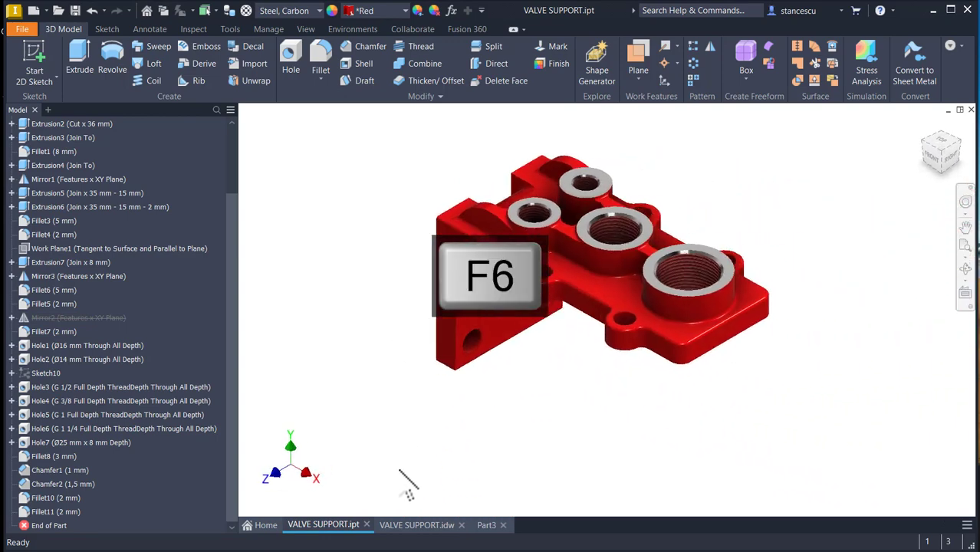
Open the VALVE SUPPORT.idw drawing and examine the dimensions of the curved rib profile in section A-A
{"action": "left_click", "coordinate": [416, 525]}
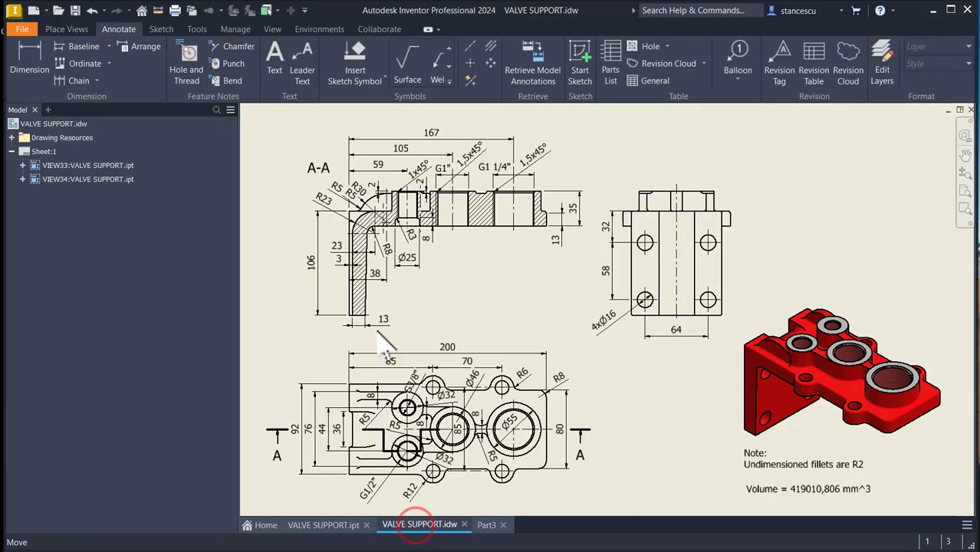
{"action": "scroll", "coordinate": [391, 226], "scroll_direction": "up", "scroll_amount": 4}
{"action": "scroll", "coordinate": [391, 227], "scroll_direction": "up", "scroll_amount": 2}
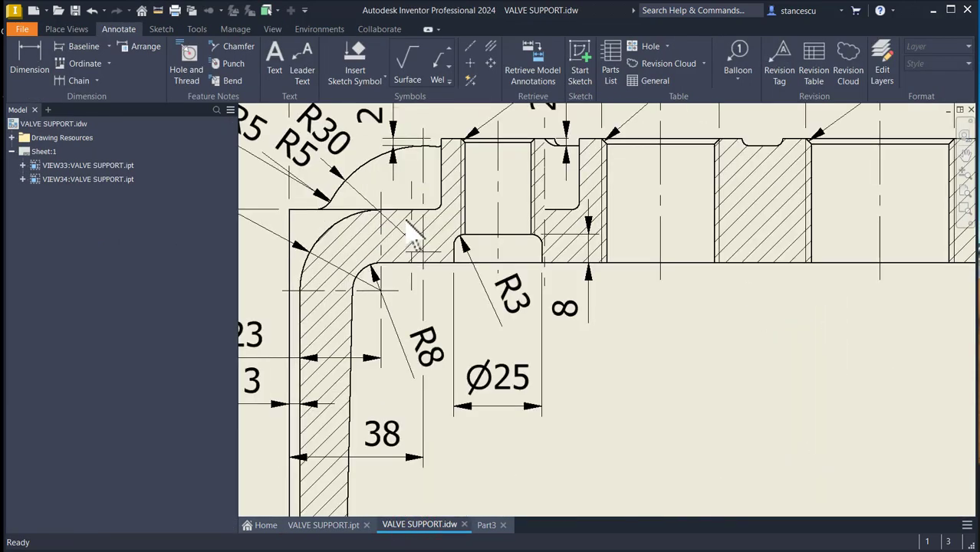
{"action": "left_click", "coordinate": [343, 170]}
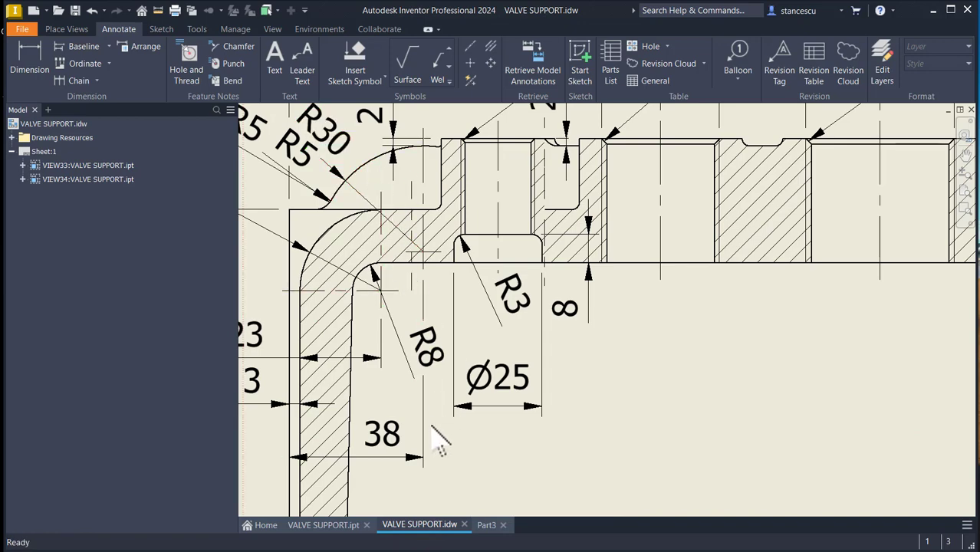
{"action": "mouse_move", "coordinate": [438, 438]}
{"action": "middle_mouse_down"}
{"action": "mouse_move", "coordinate": [466, 400]}
{"action": "mouse_move", "coordinate": [570, 443]}
{"action": "middle_mouse_up"}
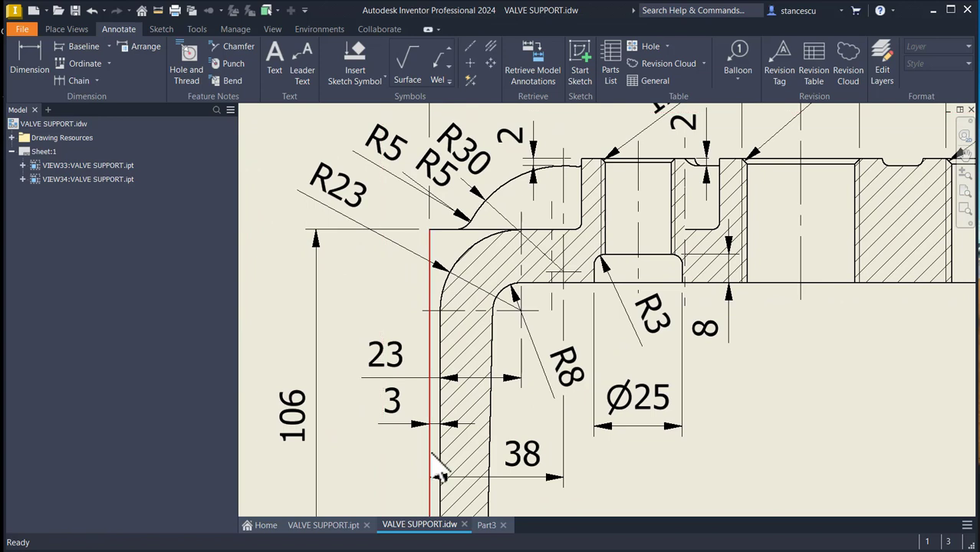
{"action": "left_click", "coordinate": [564, 172]}
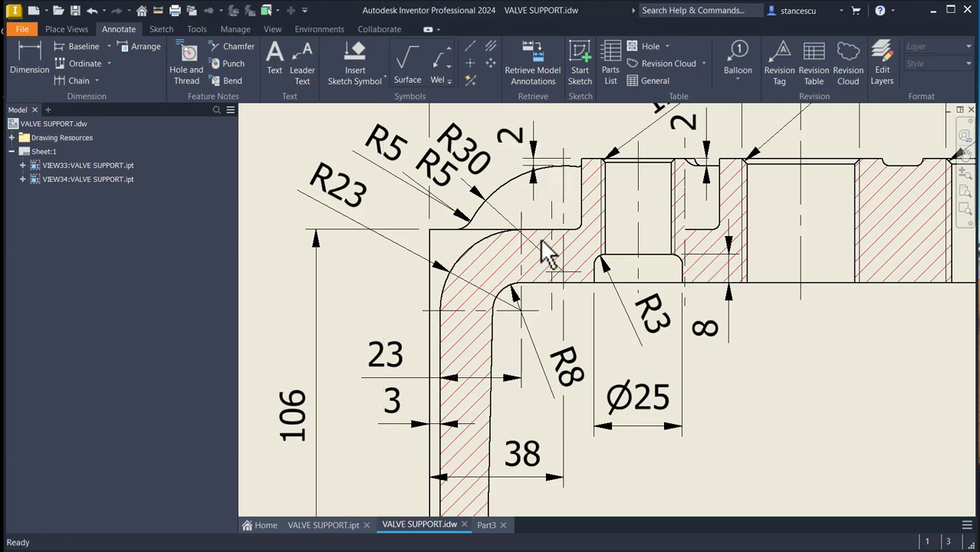
{"action": "middle_click_drag", "start_coordinate": [414, 322], "coordinate": [424, 436]}
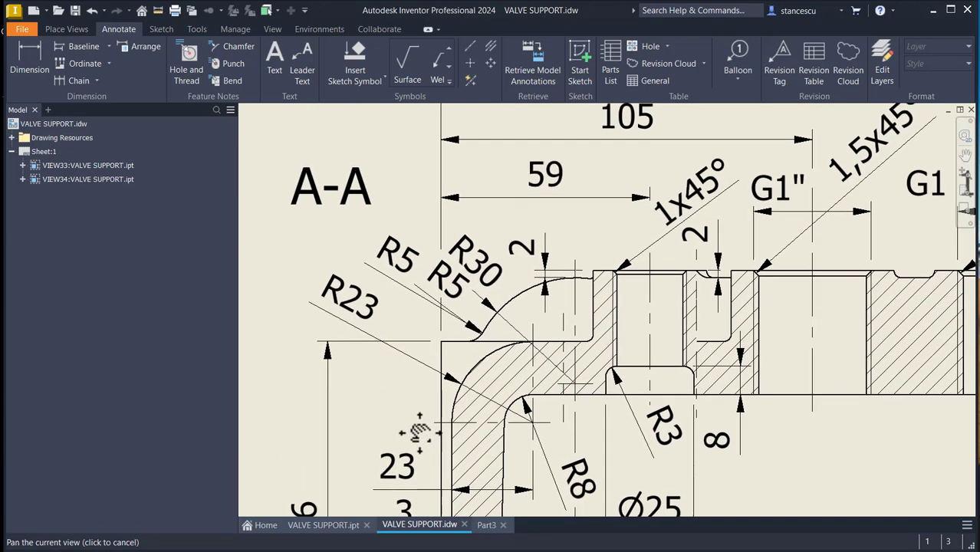
Delete the duplicate R5 dimension beside R30 in section A-A and shift the 1x45° chamfer note slightly away from the view
{"action": "left_click", "coordinate": [458, 301]}
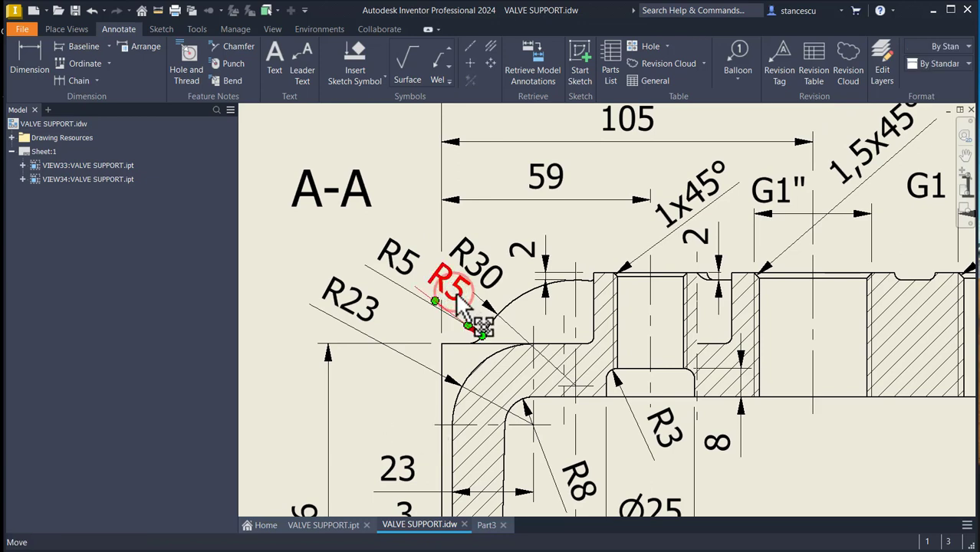
{"action": "key", "text": "Delete"}
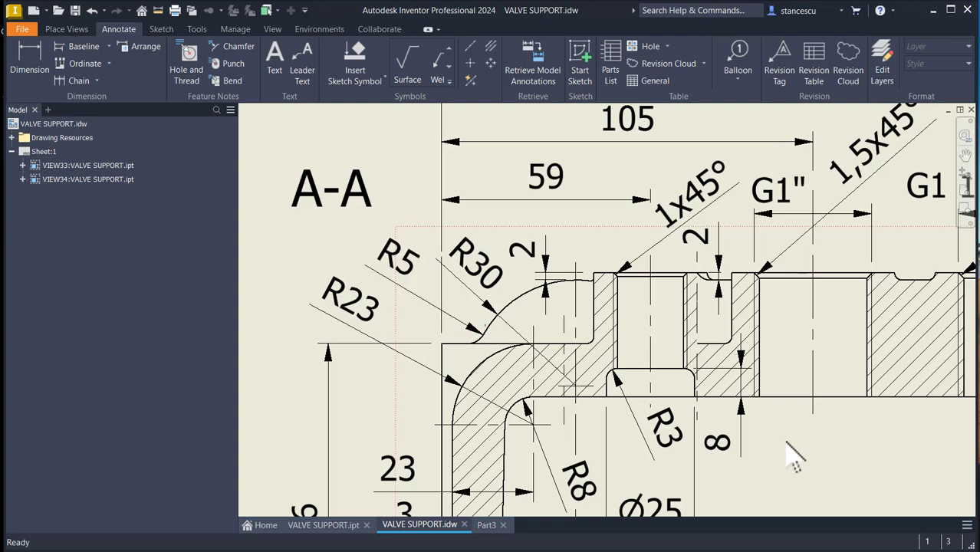
{"action": "left_click_drag", "start_coordinate": [695, 196], "coordinate": [704, 189]}
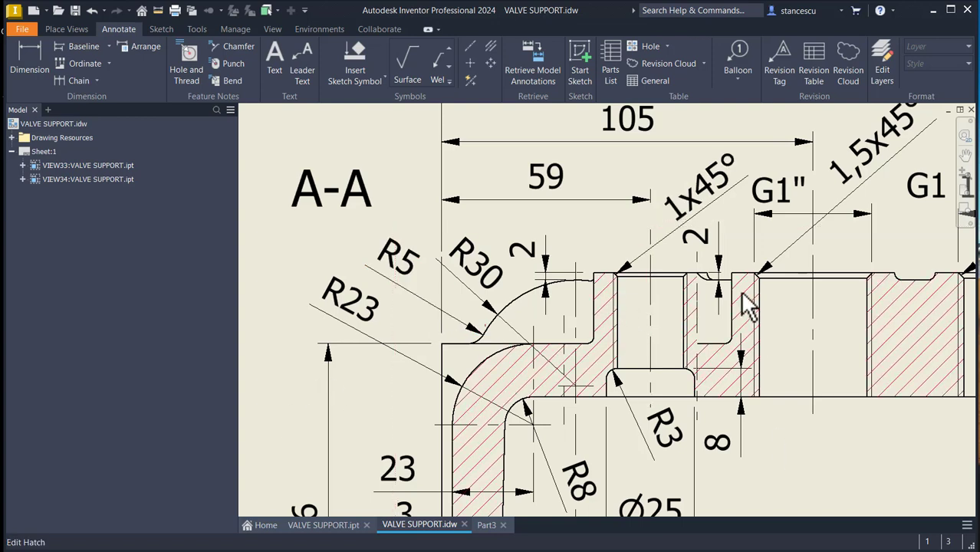
Examine the rib shape in the drawing's isometric view and in the VALVE SUPPORT.ipt model
{"action": "key", "text": "Num_Lock"}
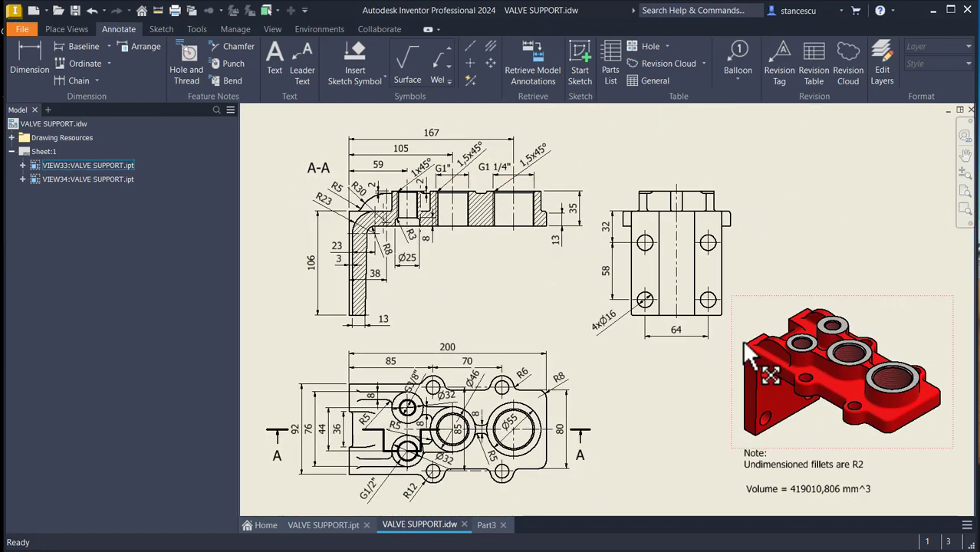
{"action": "scroll", "coordinate": [772, 346], "scroll_direction": "down", "scroll_amount": 3}
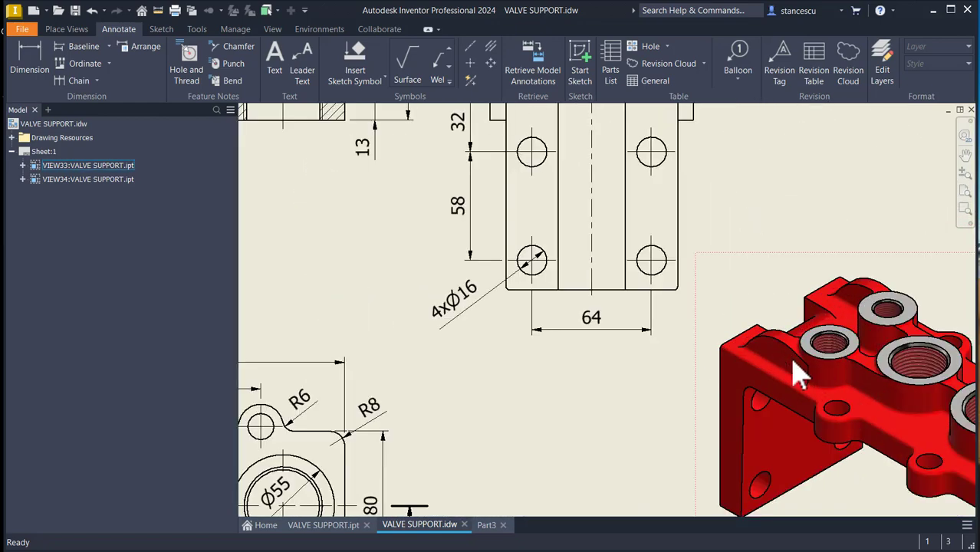
{"action": "left_click", "coordinate": [347, 528]}
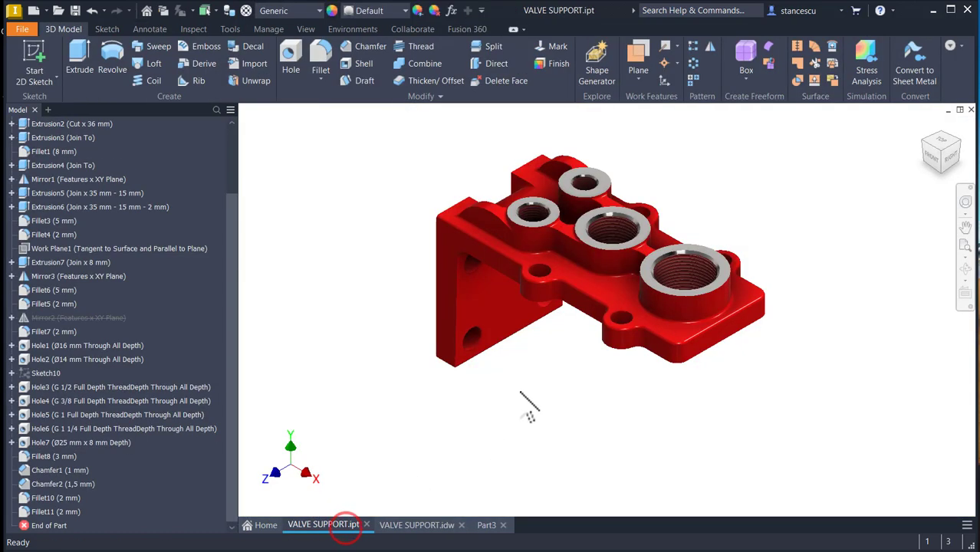
{"action": "scroll", "coordinate": [528, 268], "scroll_direction": "down", "scroll_amount": 5}
{"action": "middle_click_drag", "start_coordinate": [524, 276], "coordinate": [564, 399], "text": "shift"}
{"action": "scroll", "coordinate": [558, 386], "scroll_direction": "up", "scroll_amount": 5}
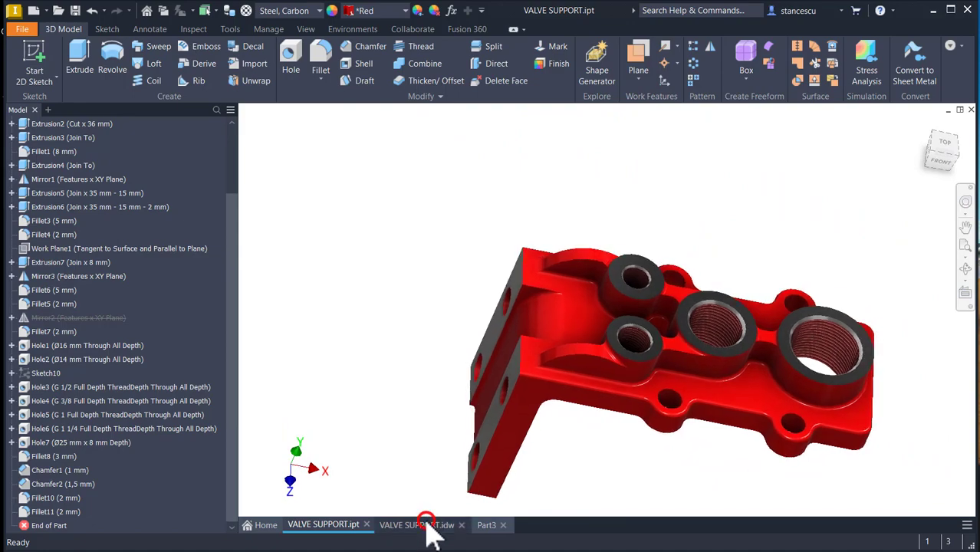
Return to the VALVE SUPPORT.idw drawing and check the Ø32 boss dimension in the plan view
{"action": "left_click", "coordinate": [427, 524]}
{"action": "key", "text": "Num_Lock"}
{"action": "scroll", "coordinate": [411, 277], "scroll_direction": "up", "scroll_amount": 1}
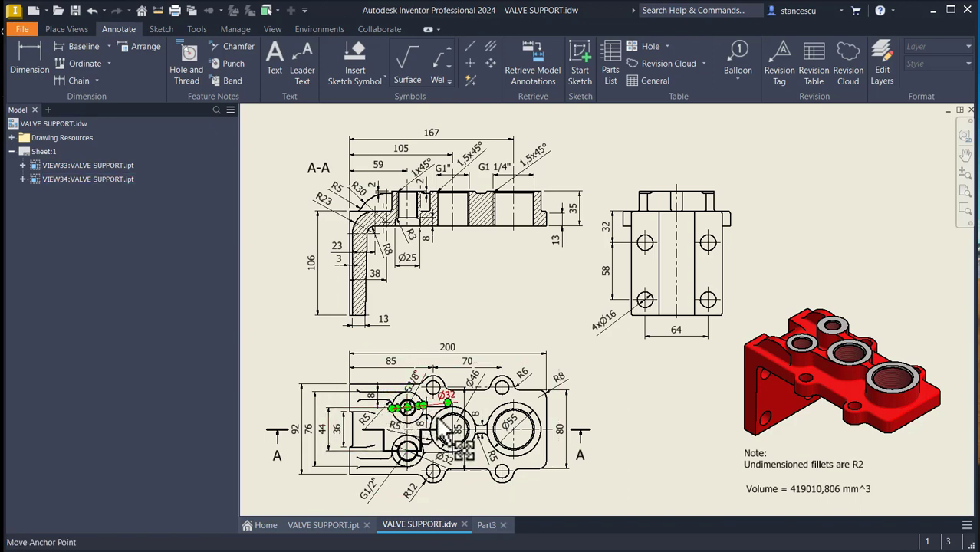
In Part3, create a work plane parallel to the bracket's L-shaped side face and tangent to the nearest small boss
{"action": "left_click", "coordinate": [486, 525]}
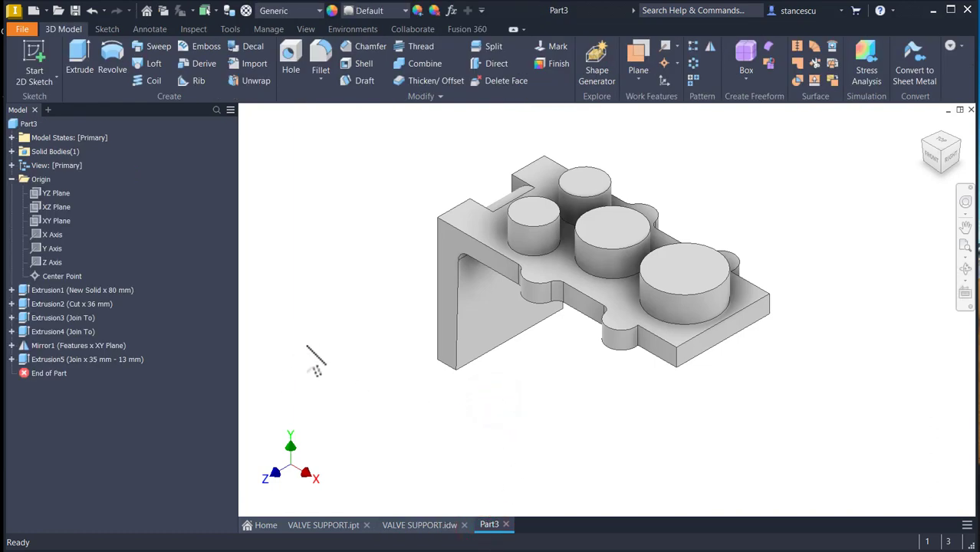
{"action": "left_click", "coordinate": [642, 60]}
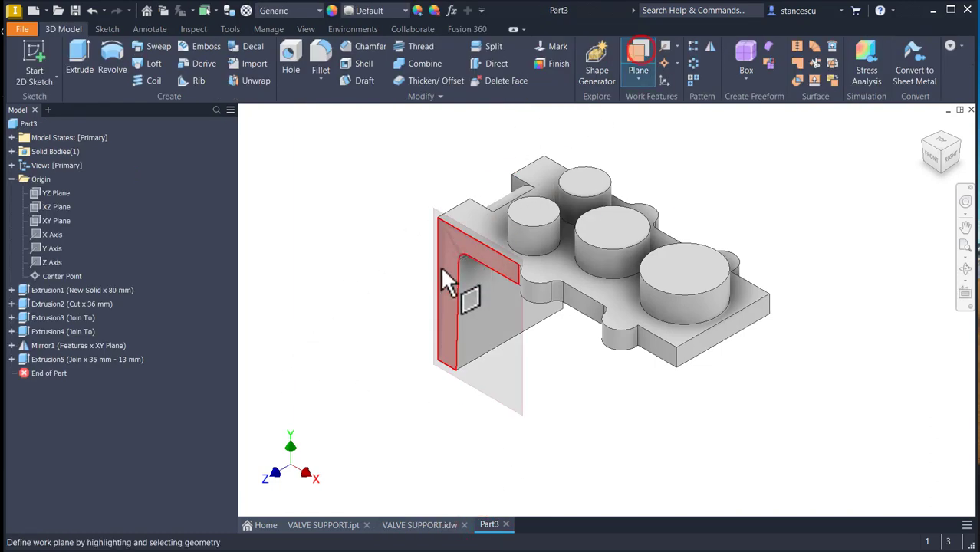
{"action": "left_click", "coordinate": [448, 259]}
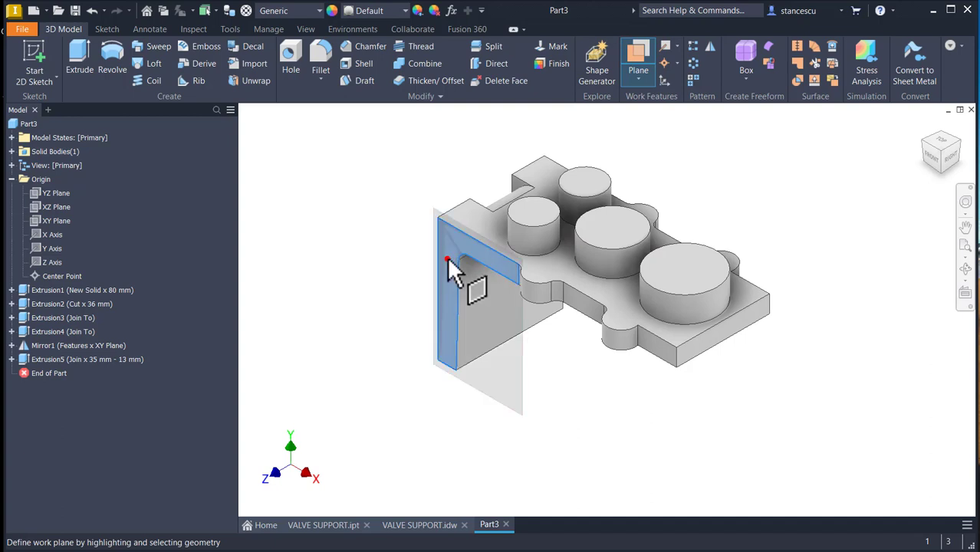
{"action": "left_click", "coordinate": [519, 244]}
{"action": "middle_click_drag", "start_coordinate": [464, 458], "coordinate": [465, 464], "text": "shift"}
{"action": "key", "text": "F6"}
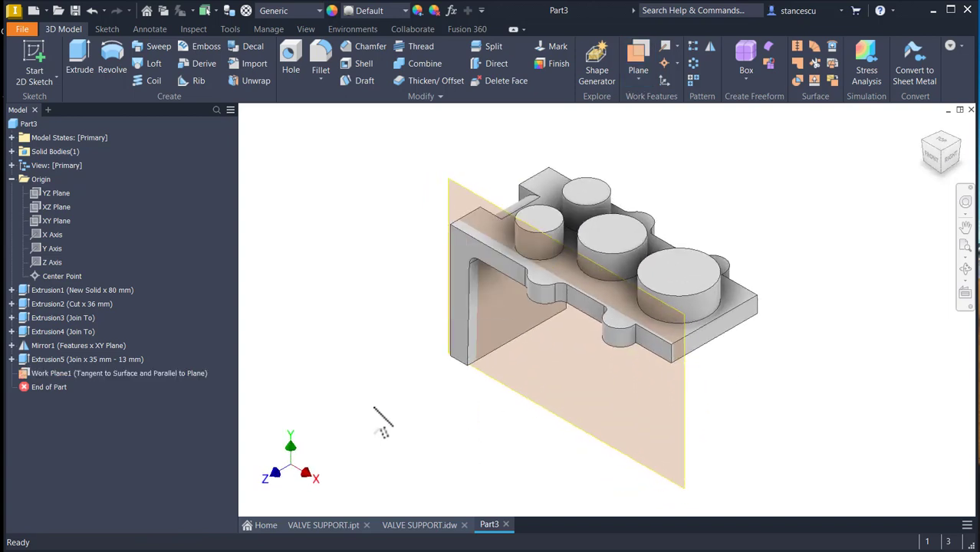
Start a 2D sketch on the tangent work plane and slice the model graphics at the sketch plane
{"action": "left_click", "coordinate": [469, 186]}
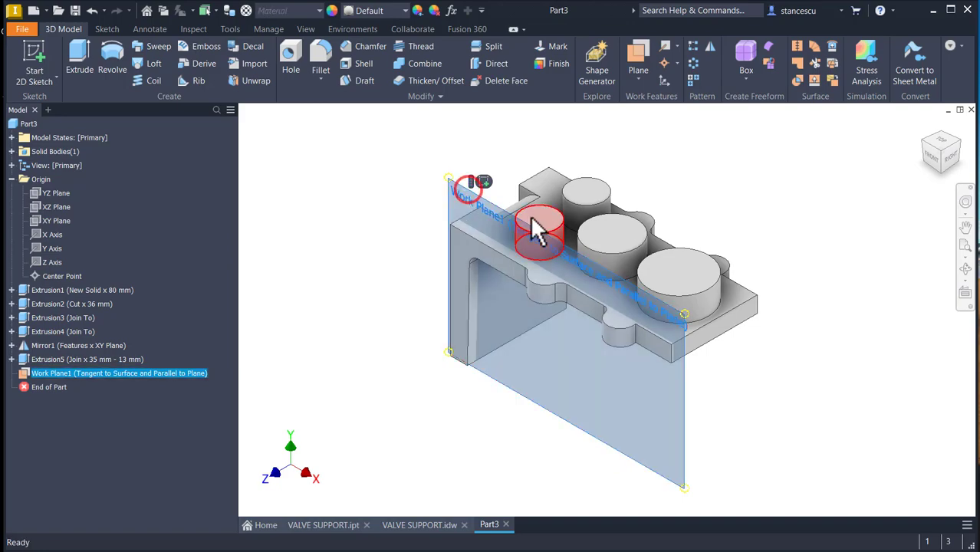
{"action": "left_click", "coordinate": [481, 181]}
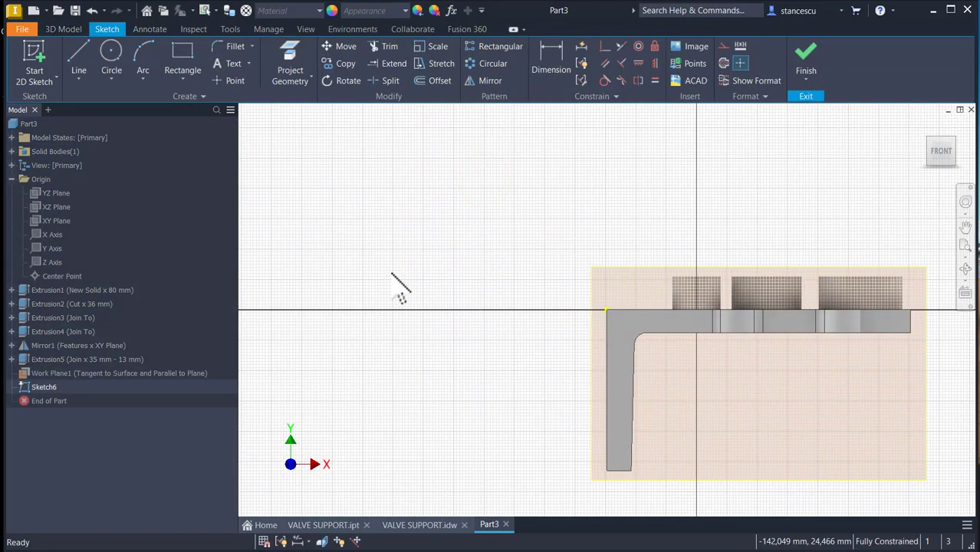
{"action": "key", "text": "F7"}
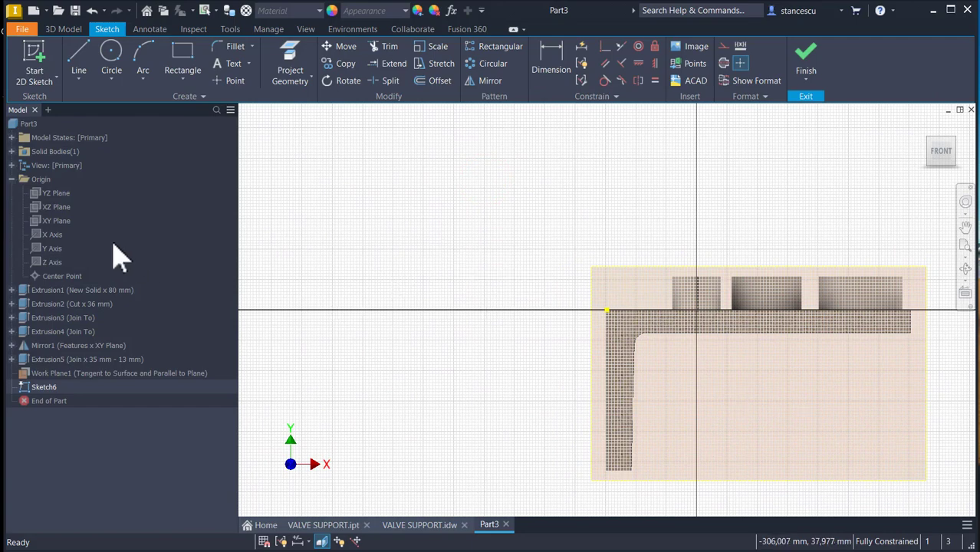
Sketch a centre-point circle near the bracket's inner corner, defined by a radius of 30 mm
{"action": "left_click", "coordinate": [111, 53]}
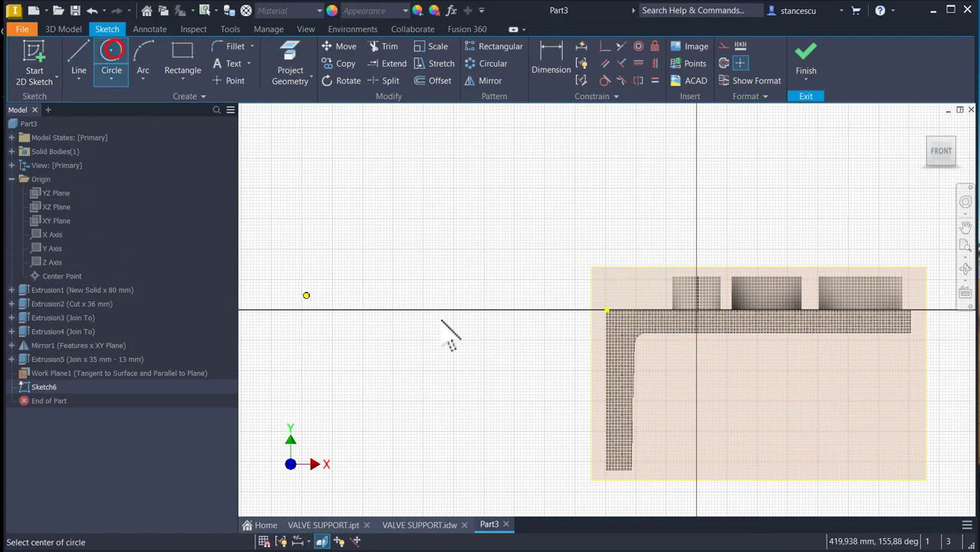
{"action": "left_click", "coordinate": [650, 323]}
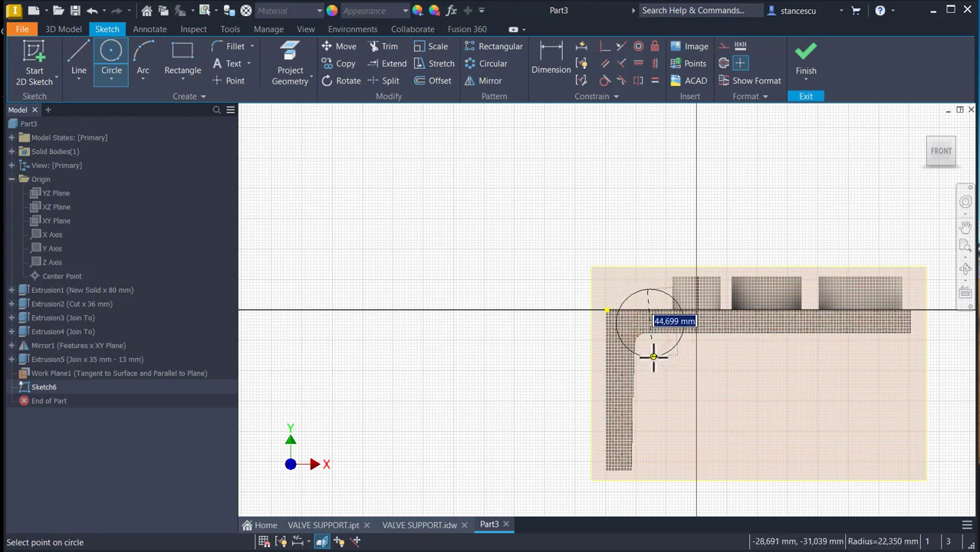
{"action": "right_click", "coordinate": [580, 228]}
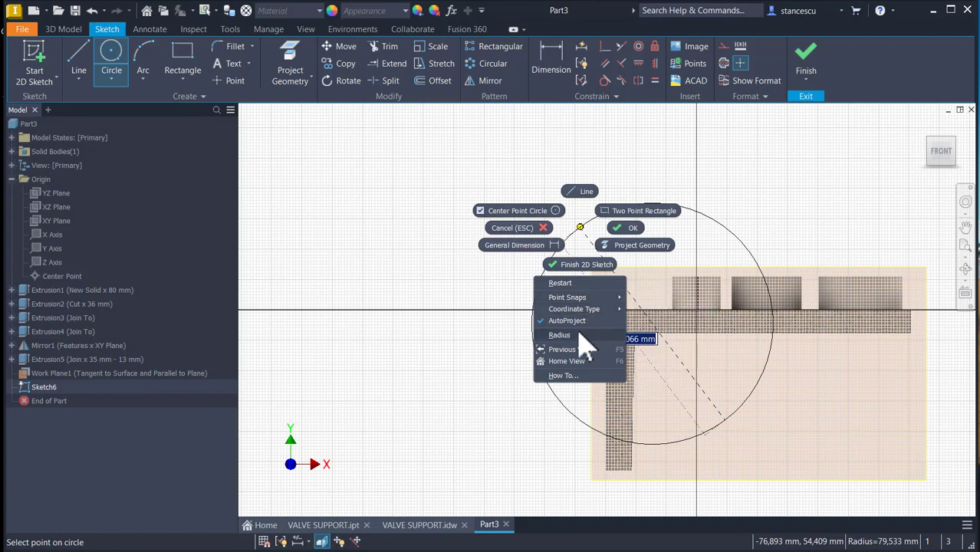
{"action": "left_click", "coordinate": [580, 335]}
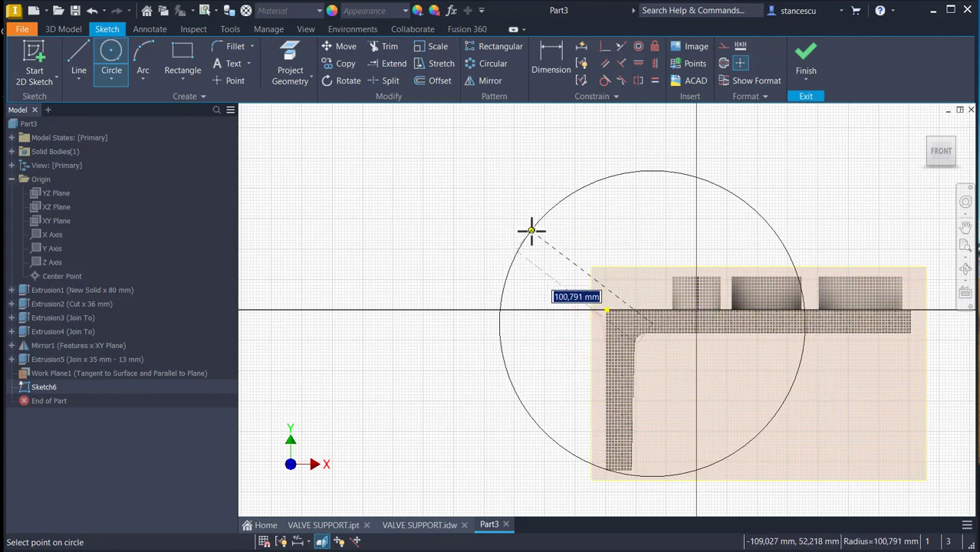
{"action": "type", "text": "30"}
{"action": "key", "text": "Return"}
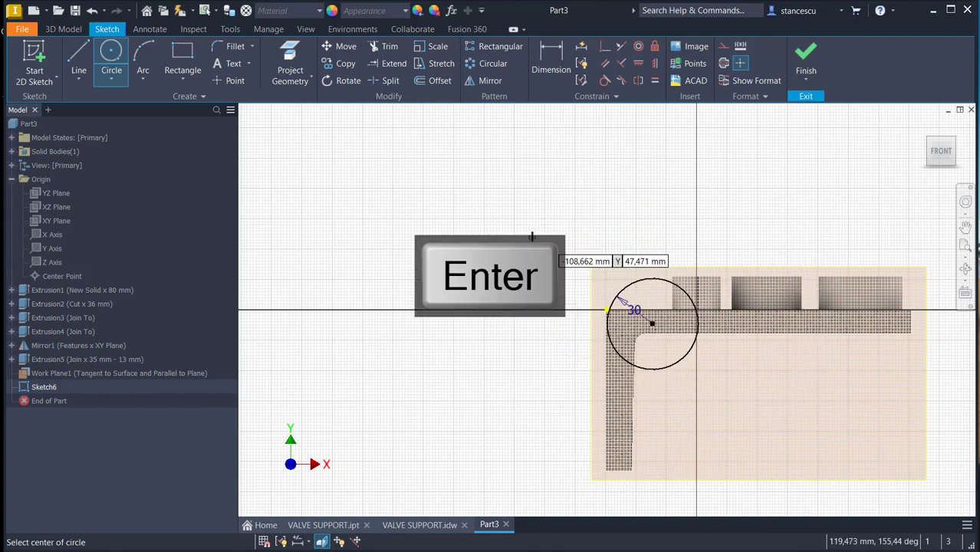
Dimension the circle's centre 38 mm from the bracket's outer vertical edge
{"action": "left_click", "coordinate": [542, 60]}
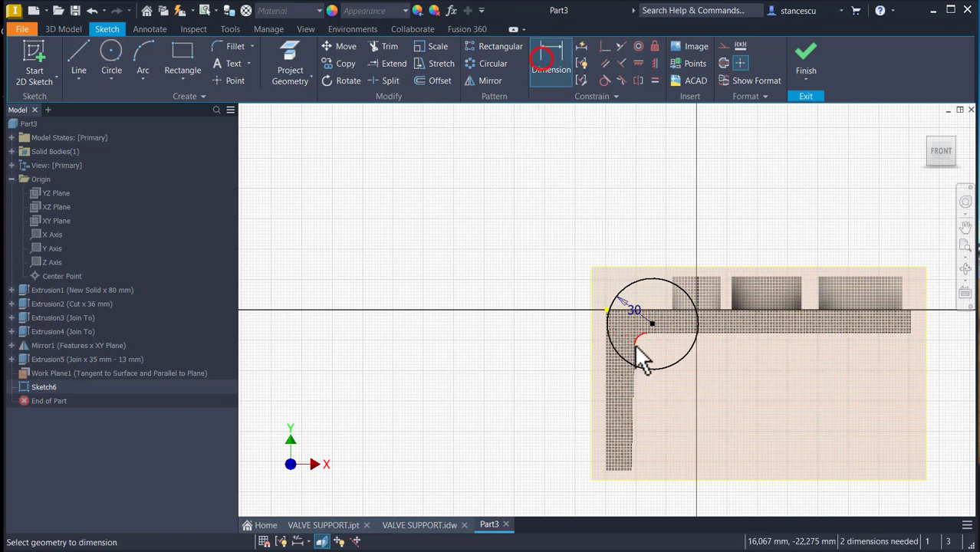
{"action": "left_click", "coordinate": [652, 323]}
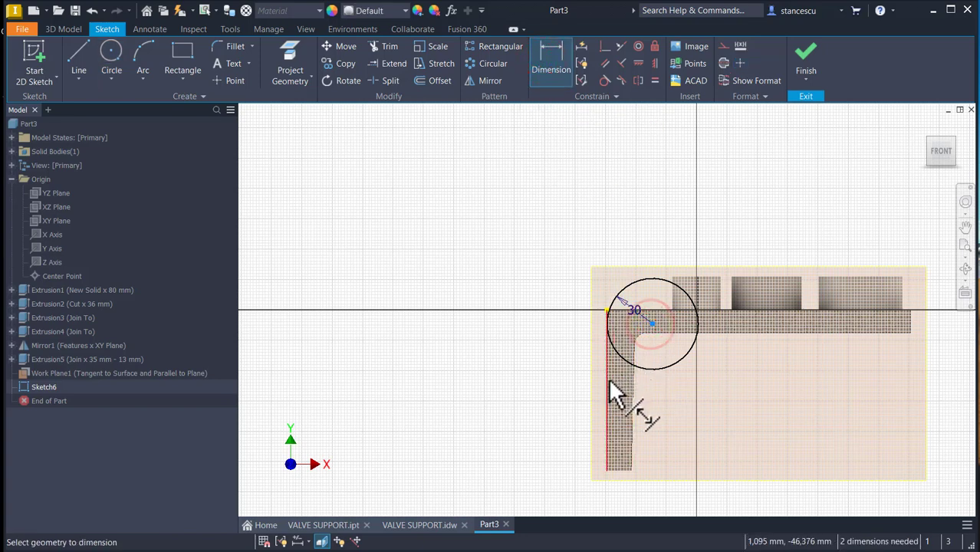
{"action": "left_click", "coordinate": [608, 380]}
{"action": "left_click", "coordinate": [678, 399]}
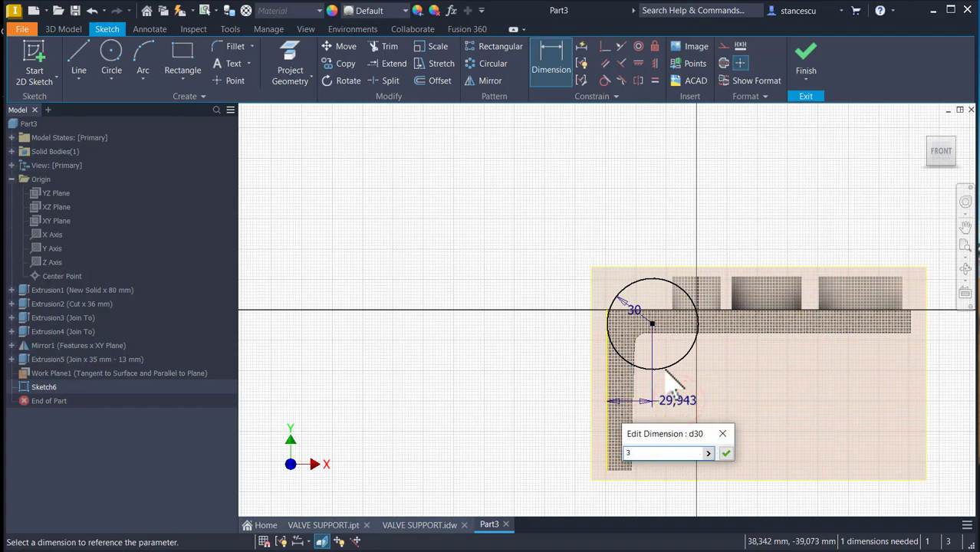
{"action": "key", "text": "Return"}
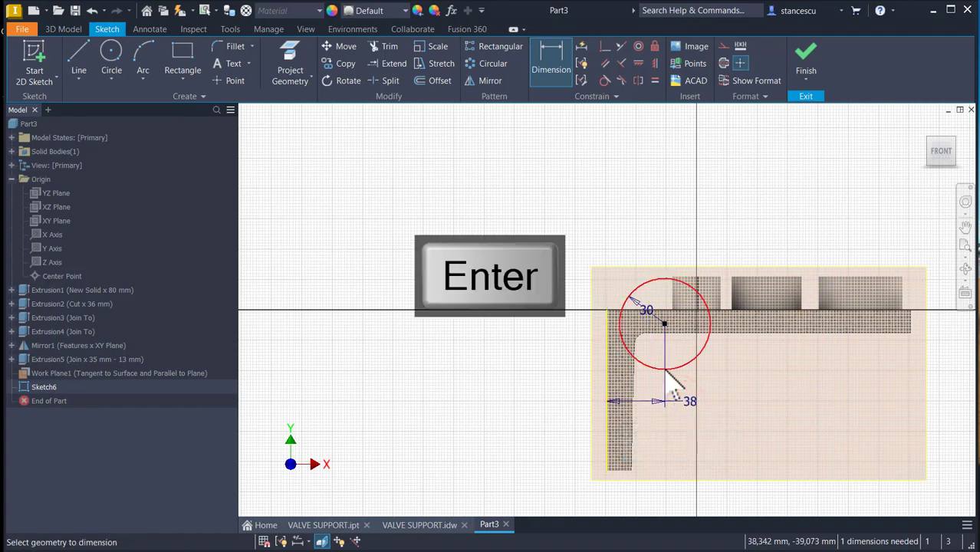
Dimension the top of the circle 2 mm below the small boss's upper edge
{"action": "scroll", "coordinate": [677, 230], "scroll_direction": "up", "scroll_amount": 5}
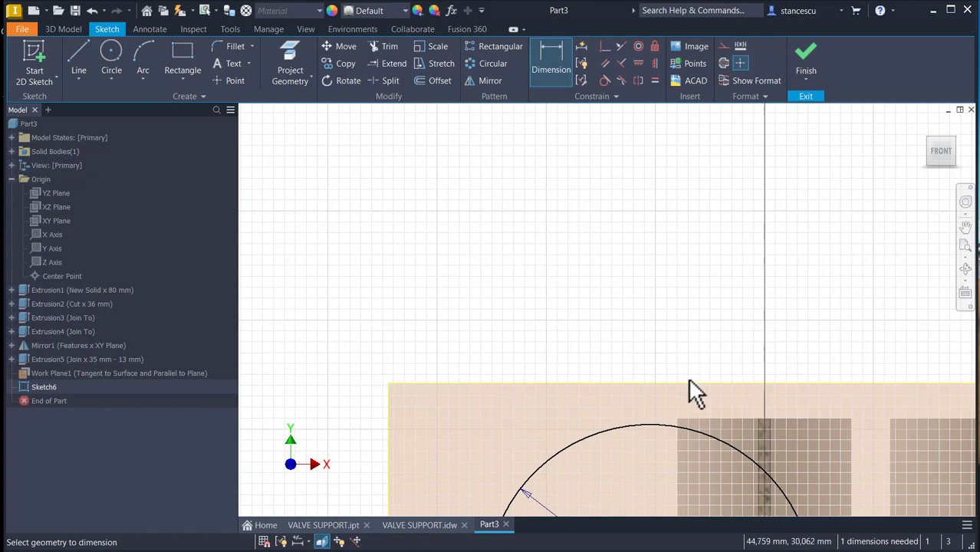
{"action": "left_click", "coordinate": [699, 420]}
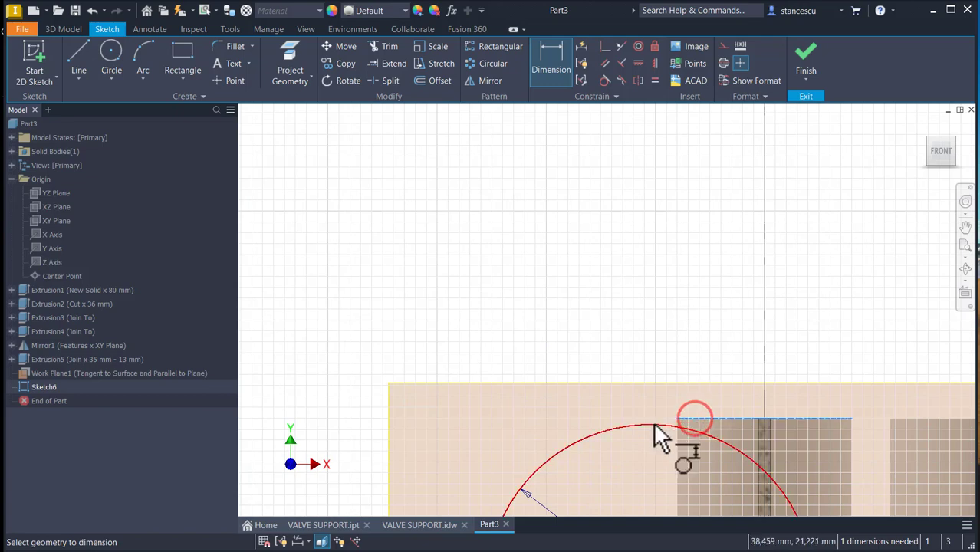
{"action": "left_click", "coordinate": [644, 426]}
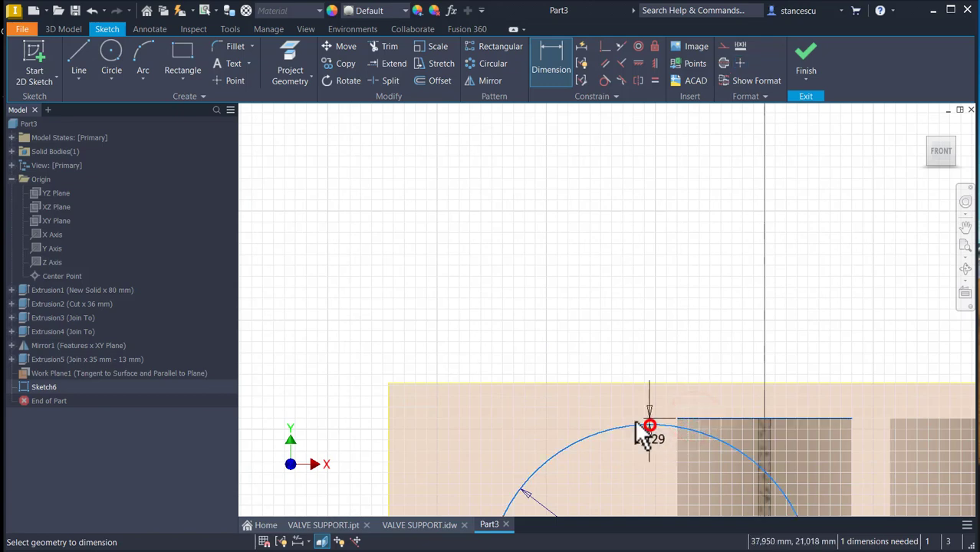
{"action": "left_click", "coordinate": [564, 349]}
{"action": "type", "text": "2"}
{"action": "key", "text": "Return"}
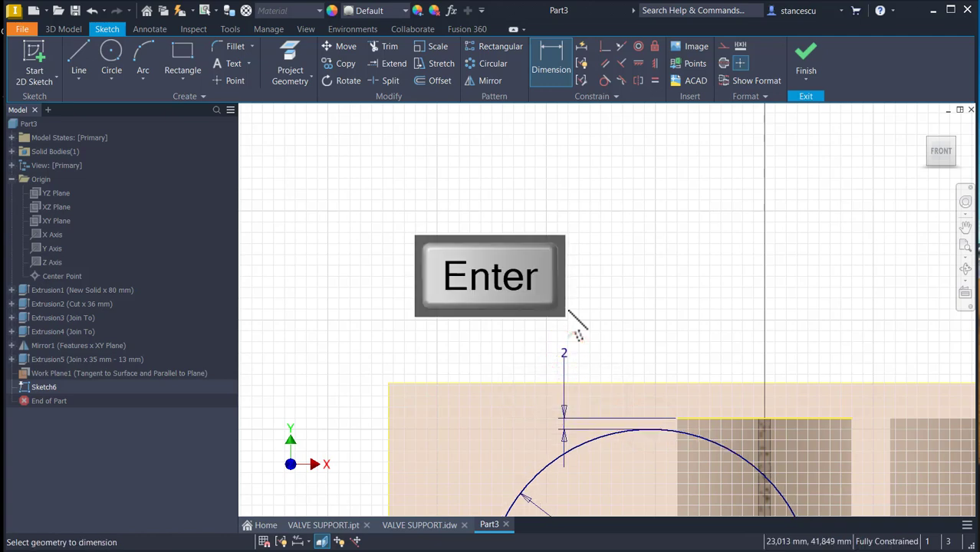
Project the bracket's horizontal top edge into the sketch and trim away the part of the circle below it
{"action": "middle_click_drag", "start_coordinate": [639, 264], "coordinate": [672, 110]}
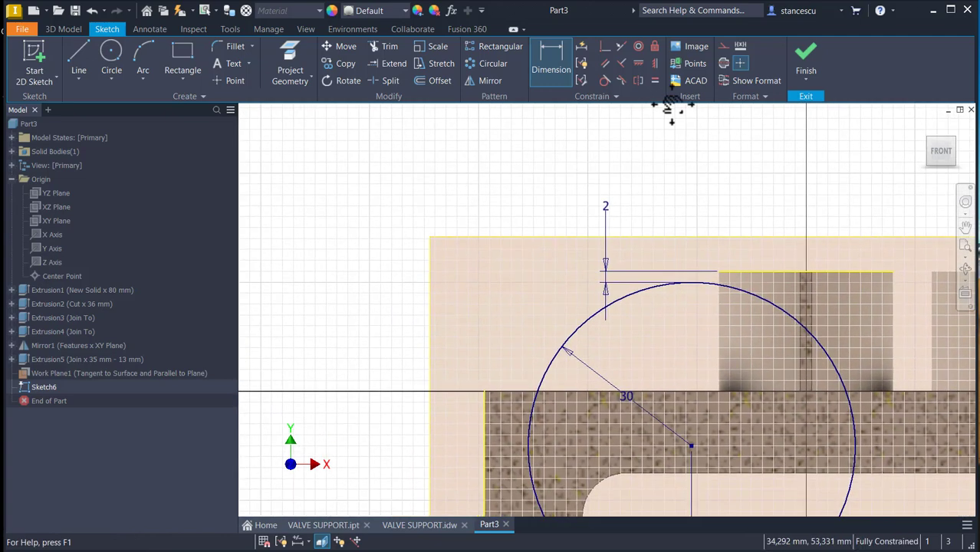
{"action": "scroll", "coordinate": [510, 273], "scroll_direction": "down", "scroll_amount": 2}
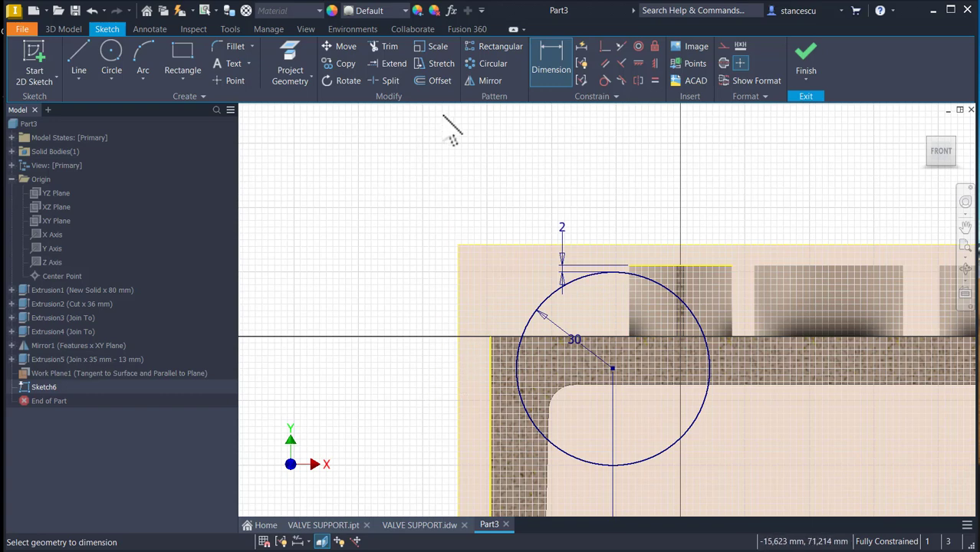
{"action": "left_click", "coordinate": [296, 58]}
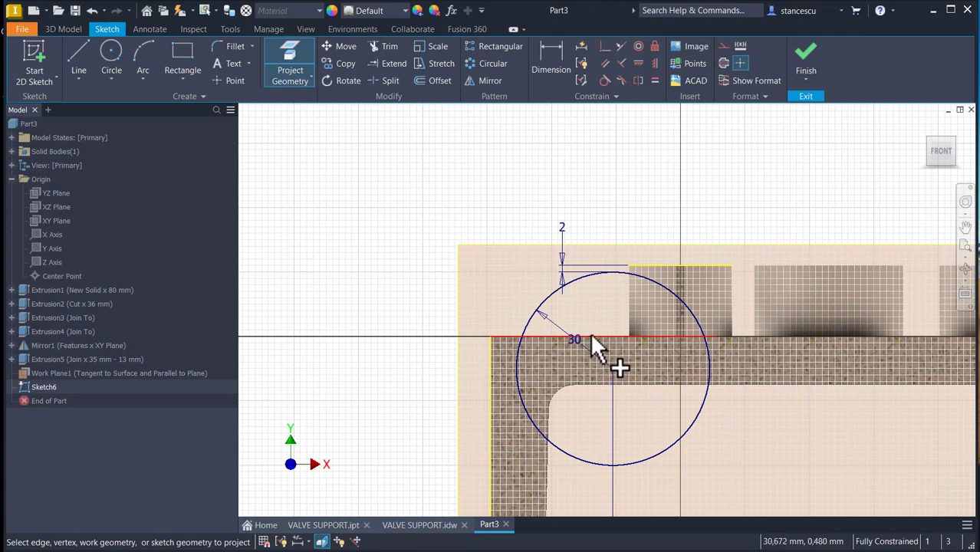
{"action": "left_click", "coordinate": [384, 48]}
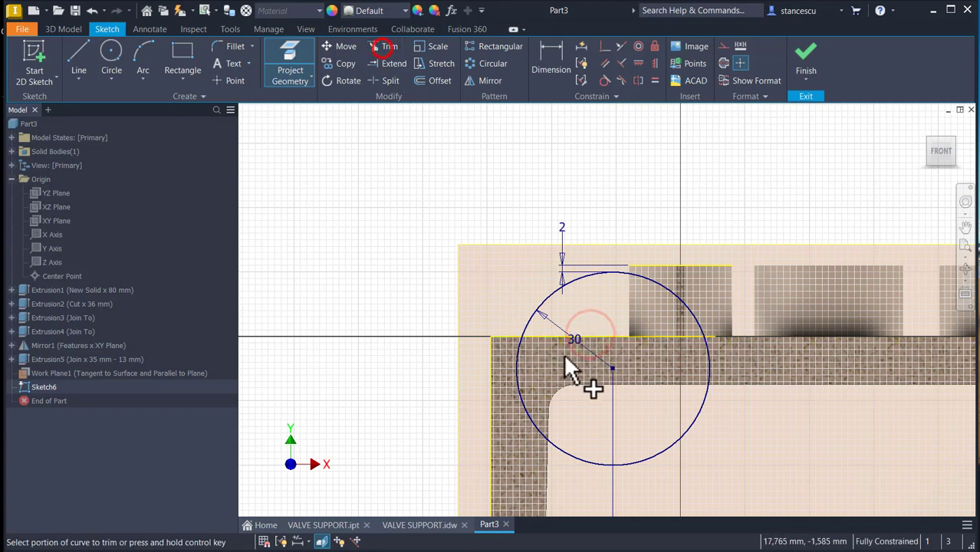
{"action": "left_click", "coordinate": [701, 417]}
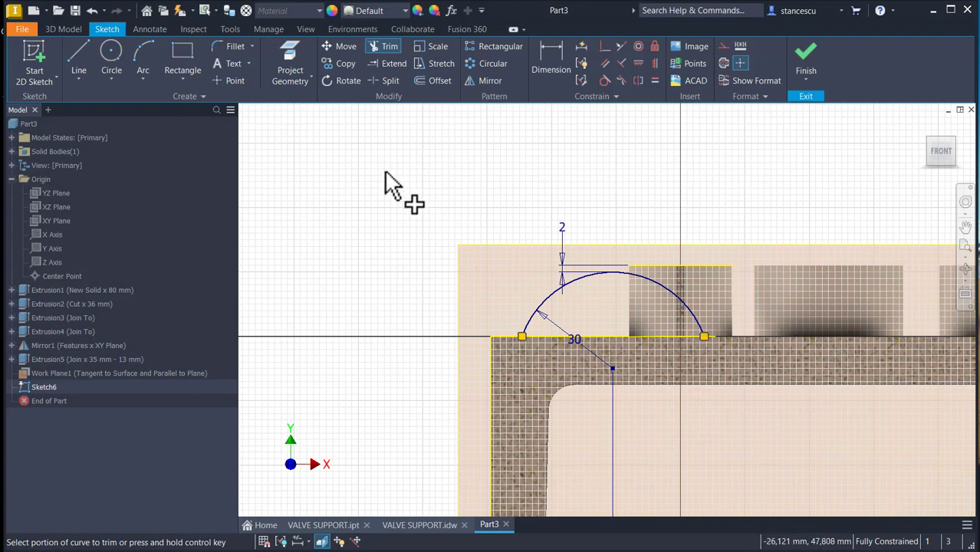
Draw a vertical line through the middle of the small boss down to the bracket's top edge and trim the arc beyond it
{"action": "left_click", "coordinate": [78, 60]}
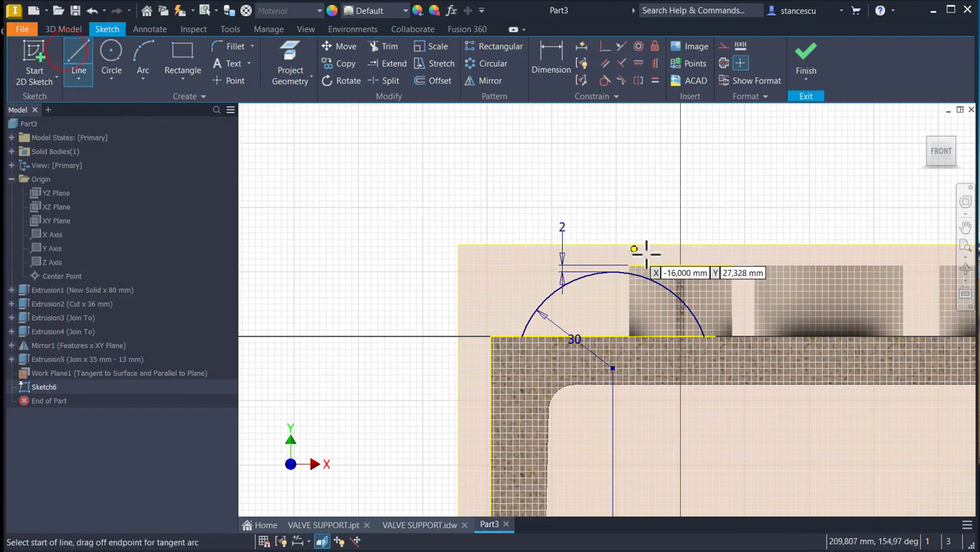
{"action": "left_click", "coordinate": [679, 265]}
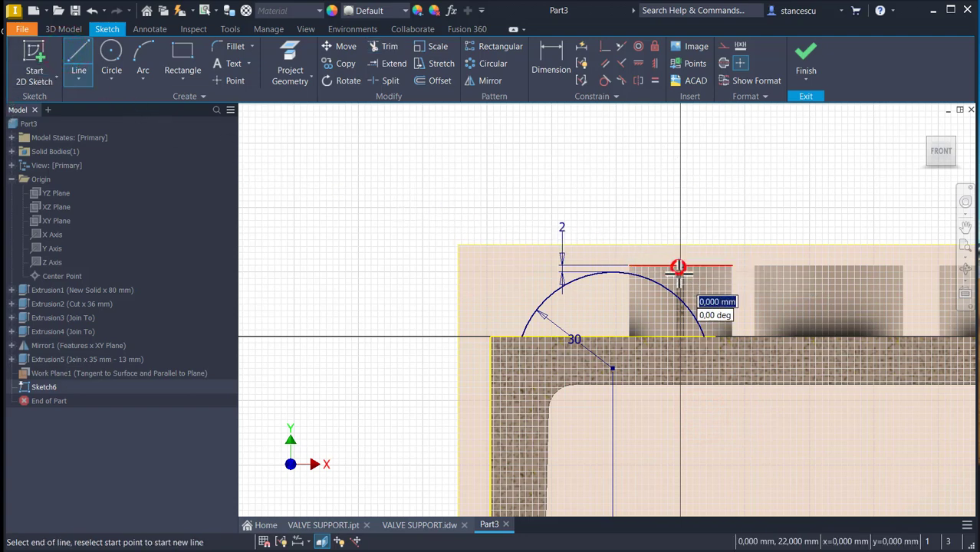
{"action": "double_click", "coordinate": [681, 336]}
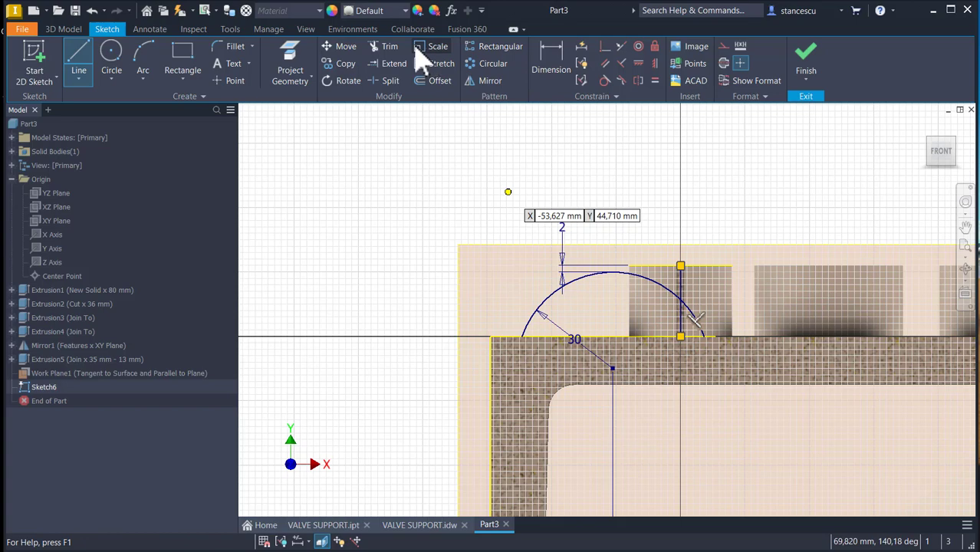
{"action": "left_click", "coordinate": [393, 47]}
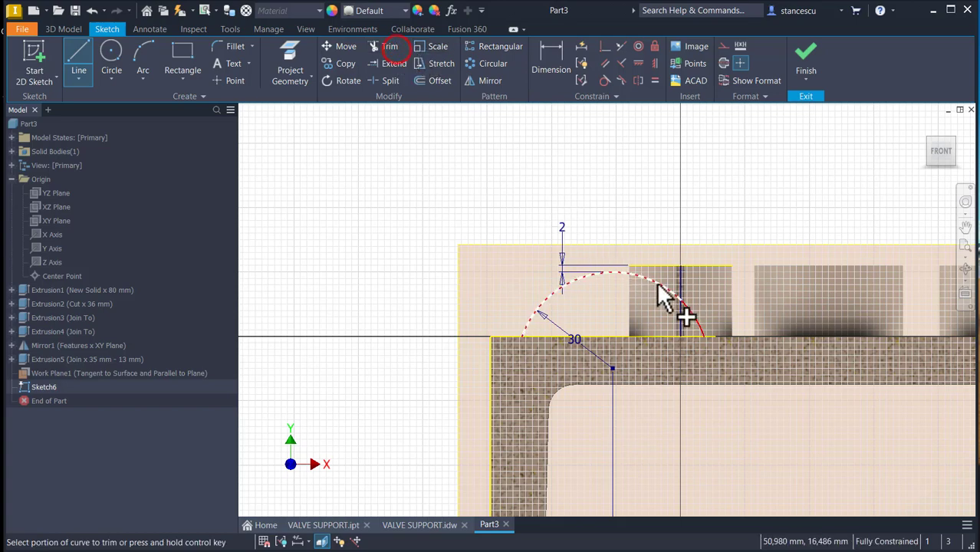
{"action": "left_click", "coordinate": [691, 309]}
Split the vertical line where the arc ends and convert its upper segment to construction geometry
{"action": "scroll", "coordinate": [697, 228], "scroll_direction": "up", "scroll_amount": 3}
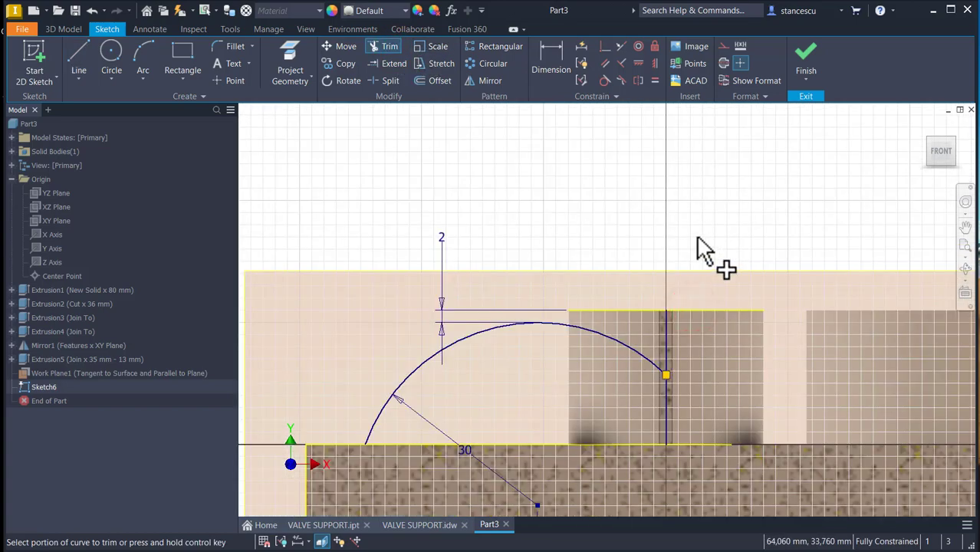
{"action": "middle_click_drag", "start_coordinate": [696, 235], "coordinate": [696, 184]}
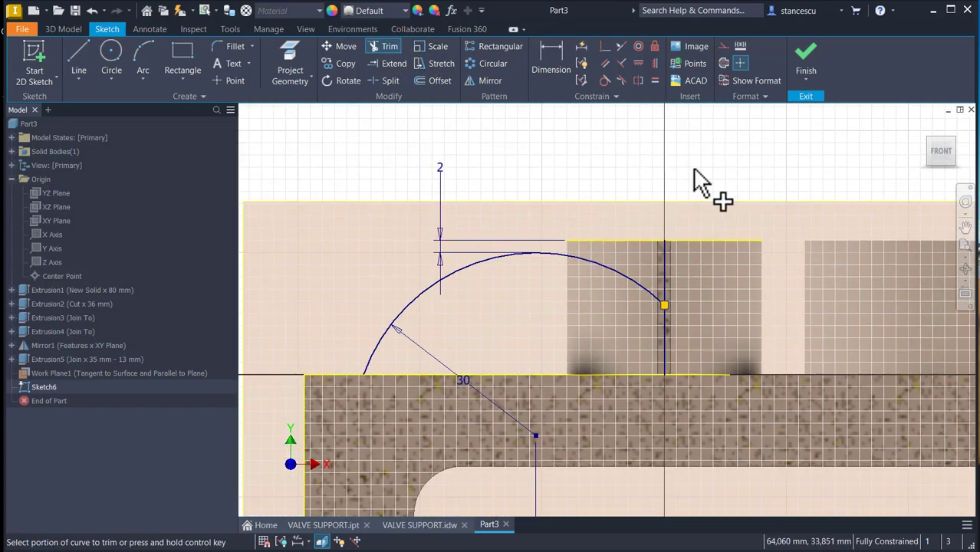
{"action": "left_click", "coordinate": [385, 81]}
{"action": "left_click", "coordinate": [665, 294]}
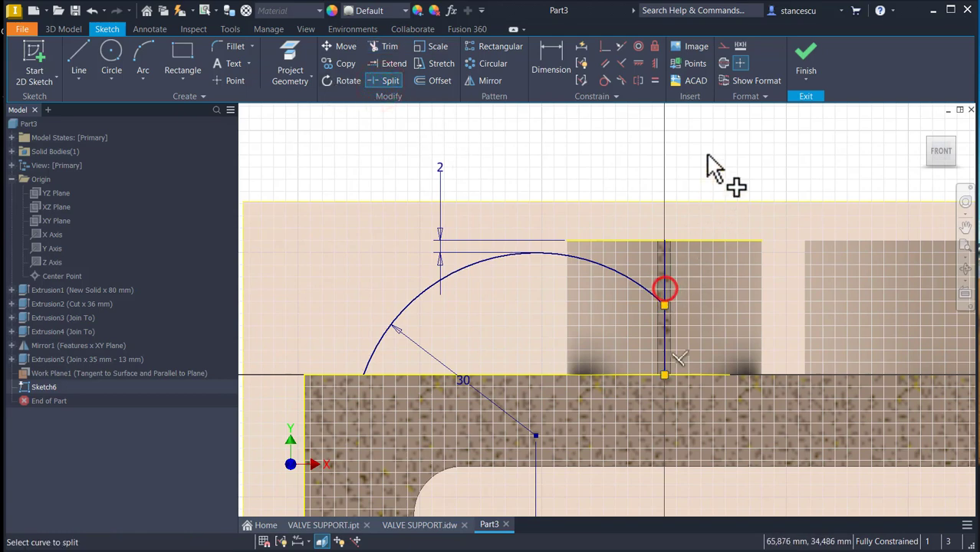
{"action": "left_click", "coordinate": [706, 155]}
{"action": "key", "text": "Escape"}
{"action": "left_click_drag", "start_coordinate": [685, 177], "coordinate": [648, 248]}
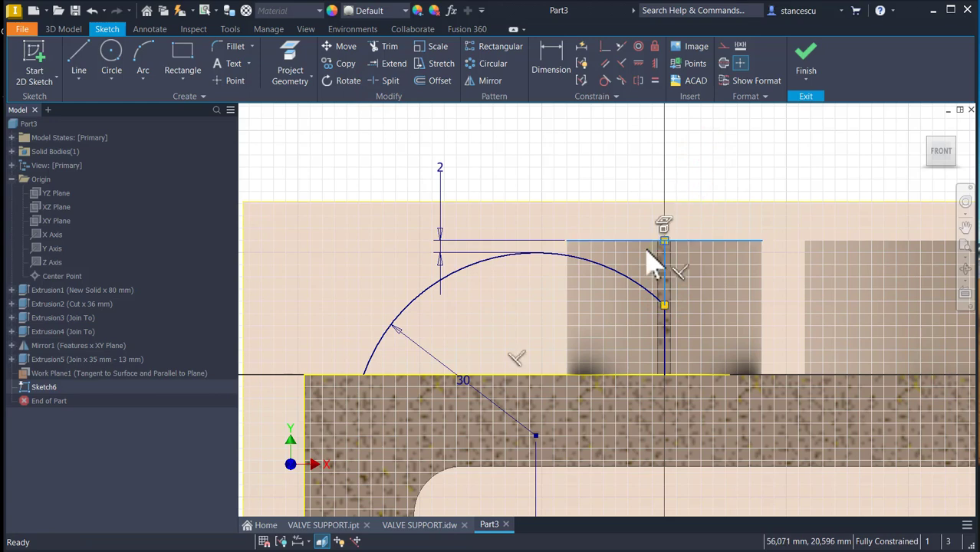
{"action": "left_click", "coordinate": [724, 46]}
{"action": "left_click", "coordinate": [705, 158]}
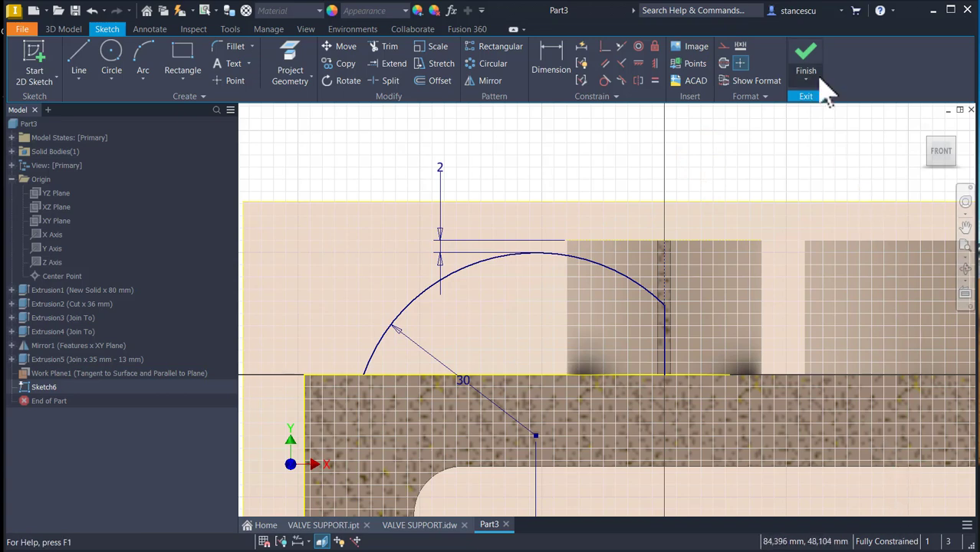
Finish the sketch, extrude the rib profile 8 mm in the flipped direction as a join, and hide the work plane
{"action": "left_click", "coordinate": [805, 54]}
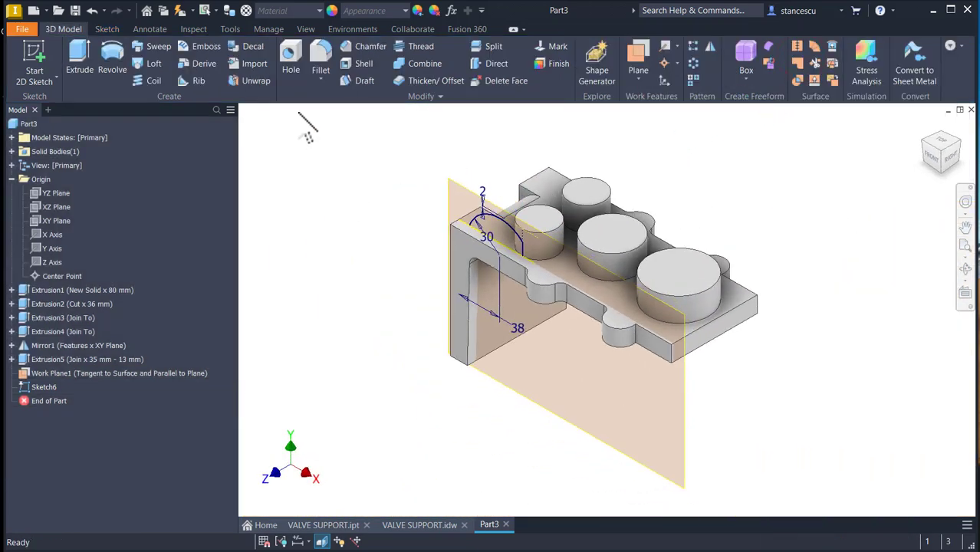
{"action": "left_click", "coordinate": [91, 63]}
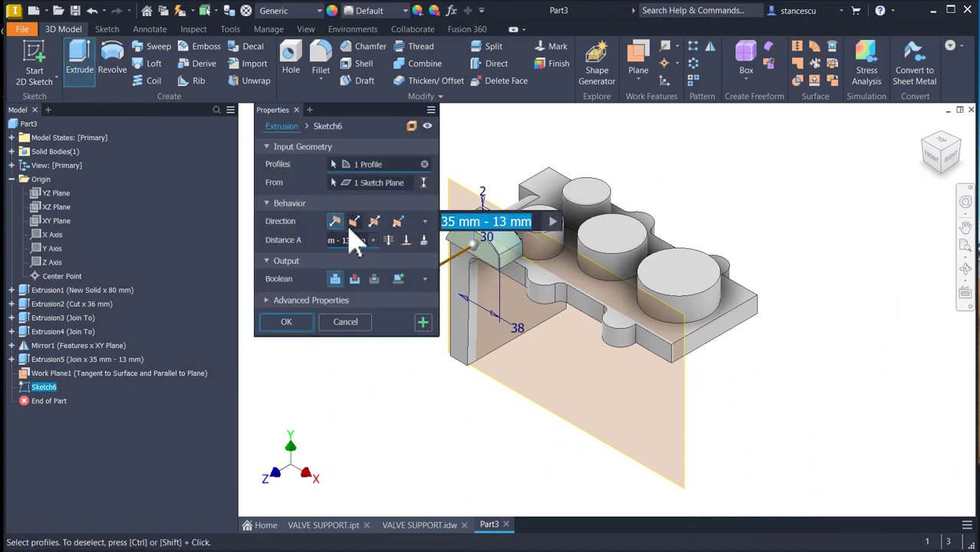
{"action": "left_click", "coordinate": [354, 223]}
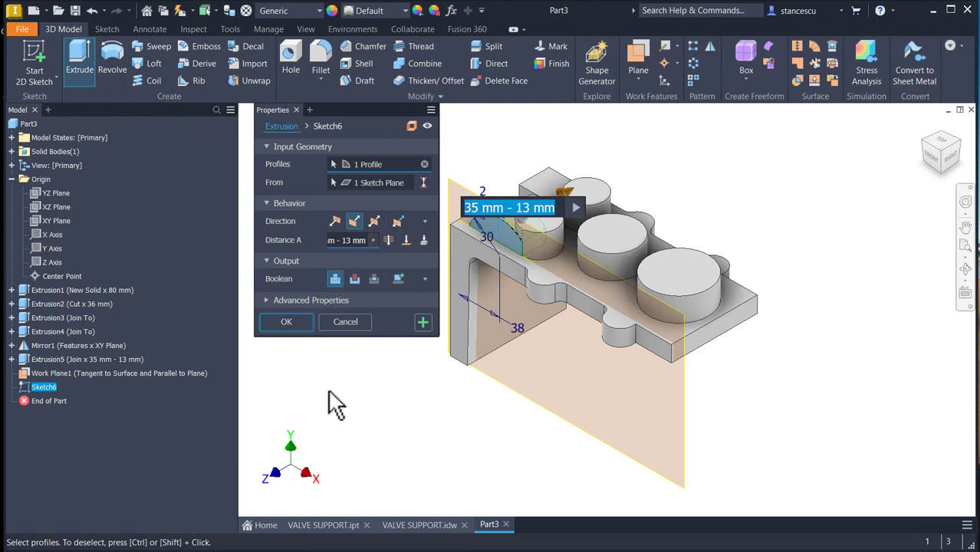
{"action": "type", "text": "8"}
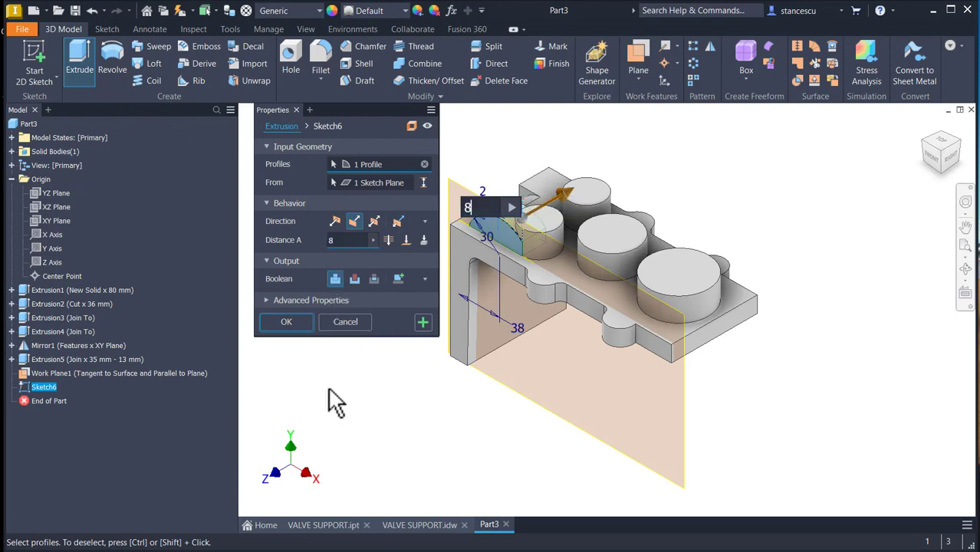
{"action": "left_click", "coordinate": [291, 322]}
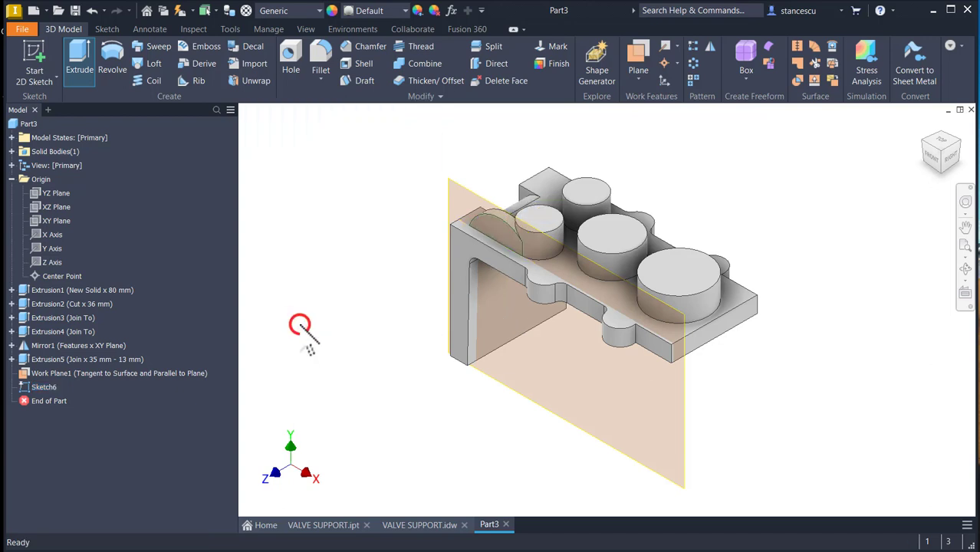
{"action": "right_click", "coordinate": [463, 201]}
{"action": "left_click", "coordinate": [484, 204]}
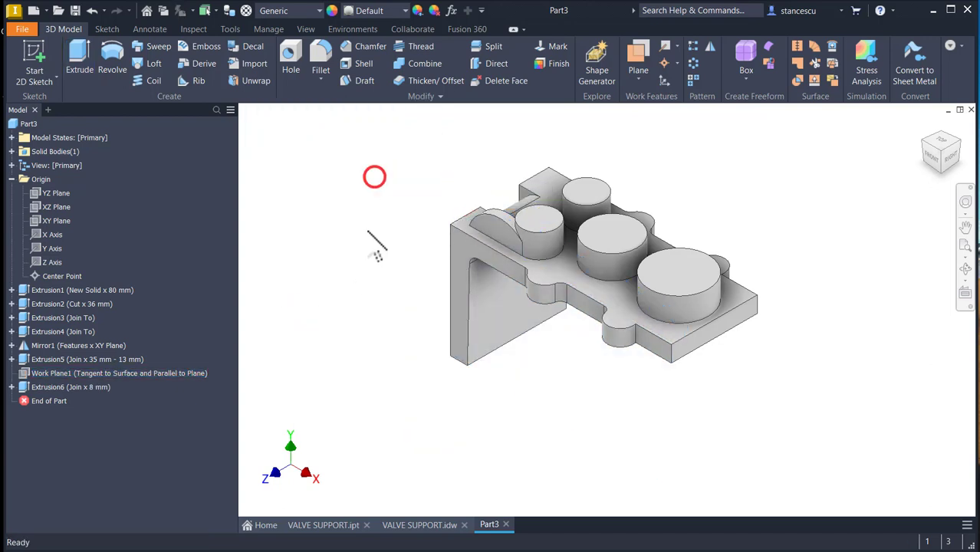
Examine the thread callouts for the four bosses in the plan view and section A-A of the VALVE SUPPORT.idw drawing
{"action": "left_click", "coordinate": [404, 529]}
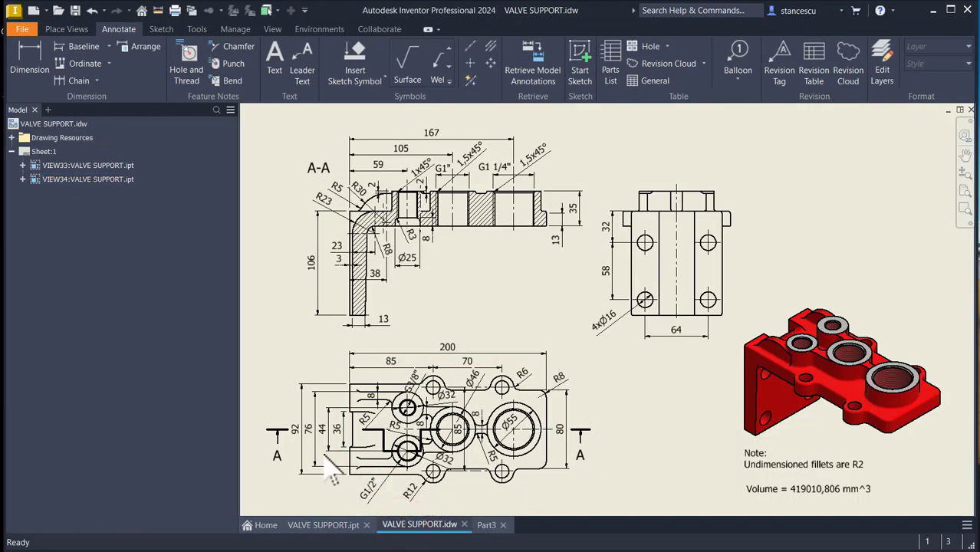
{"action": "scroll", "coordinate": [391, 399], "scroll_direction": "up", "scroll_amount": 3}
{"action": "middle_click_drag", "start_coordinate": [415, 382], "coordinate": [438, 264]}
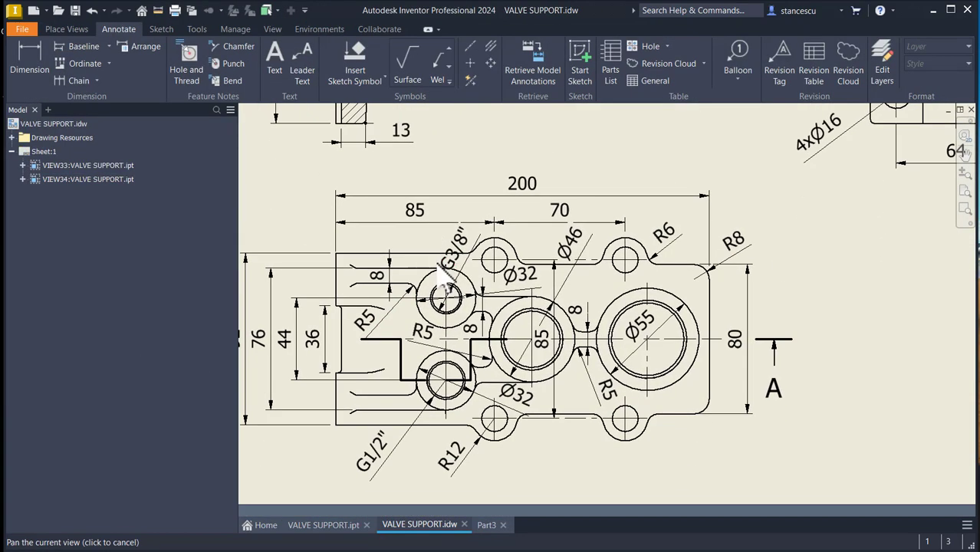
{"action": "left_click", "coordinate": [457, 264]}
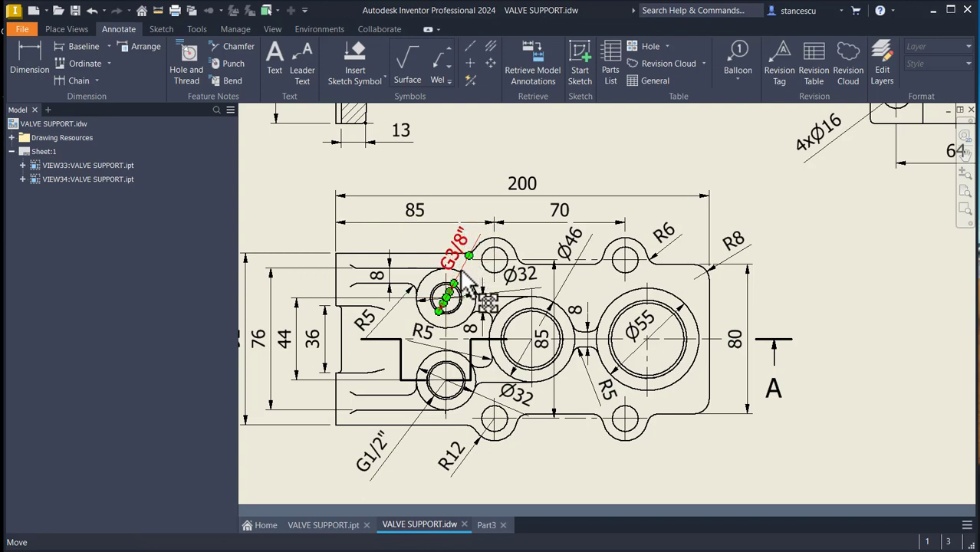
{"action": "key", "text": "Escape"}
{"action": "left_click", "coordinate": [382, 460]}
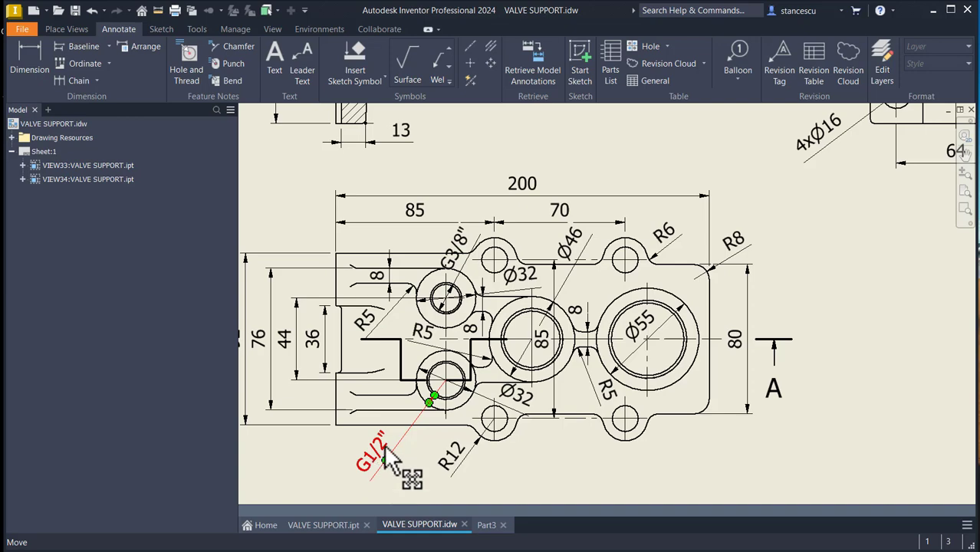
{"action": "key", "text": "Escape"}
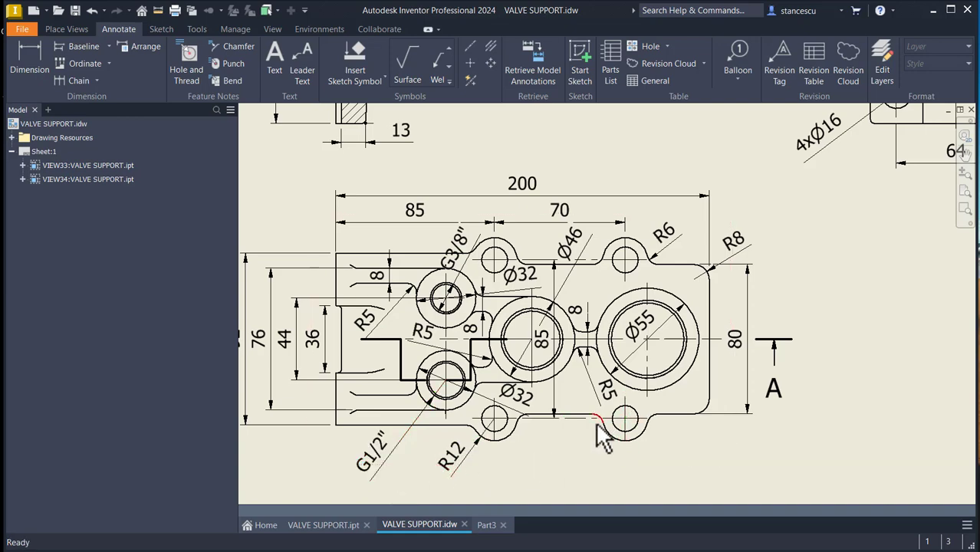
{"action": "left_click", "coordinate": [580, 256]}
{"action": "middle_click_drag", "start_coordinate": [579, 254], "coordinate": [569, 491]}
{"action": "middle_click_drag", "start_coordinate": [588, 332], "coordinate": [583, 454]}
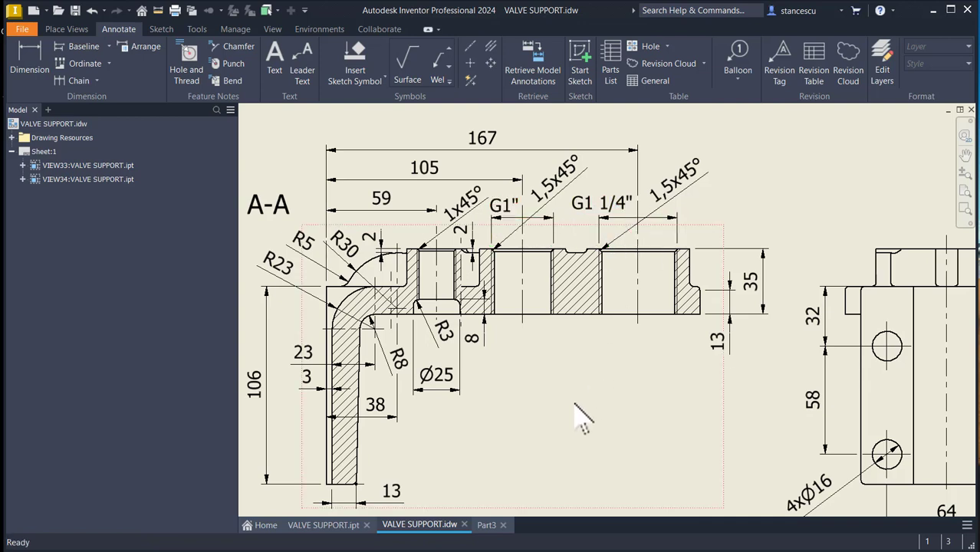
{"action": "middle_click_drag", "start_coordinate": [577, 406], "coordinate": [595, 147]}
{"action": "middle_click_drag", "start_coordinate": [582, 321], "coordinate": [583, 240]}
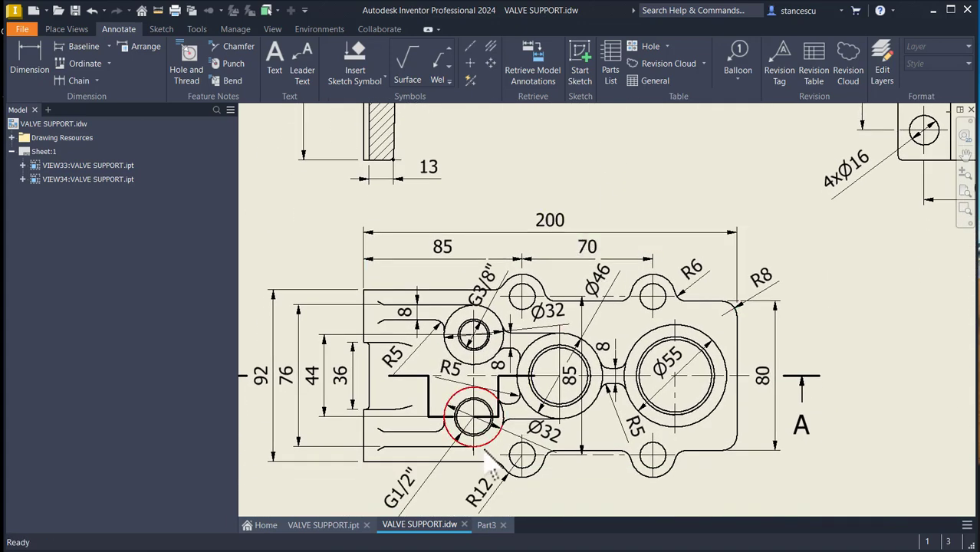
Switch to Part3, start a tapped hole with ISO Pipe Threads, and place it concentric on the rear small boss
{"action": "left_click", "coordinate": [483, 526]}
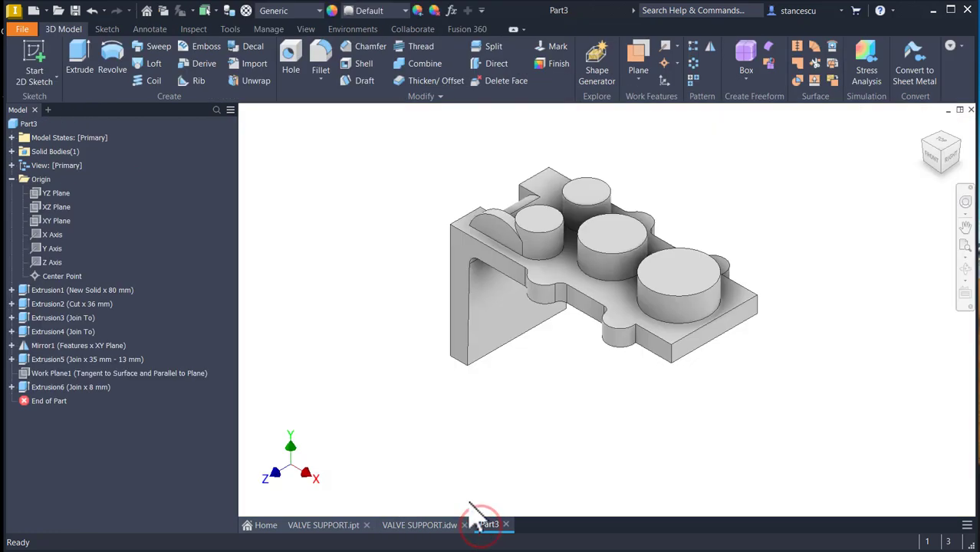
{"action": "left_click", "coordinate": [285, 58]}
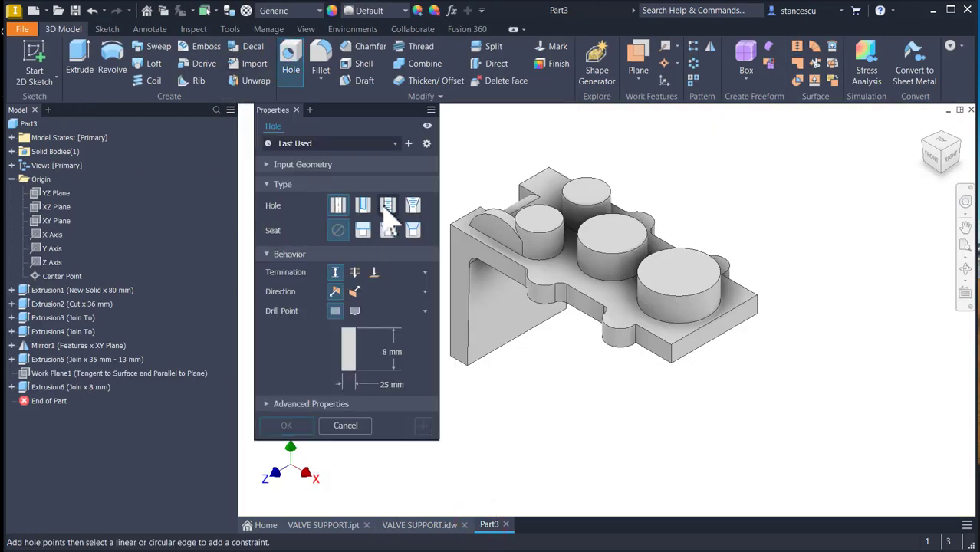
{"action": "left_click", "coordinate": [387, 205]}
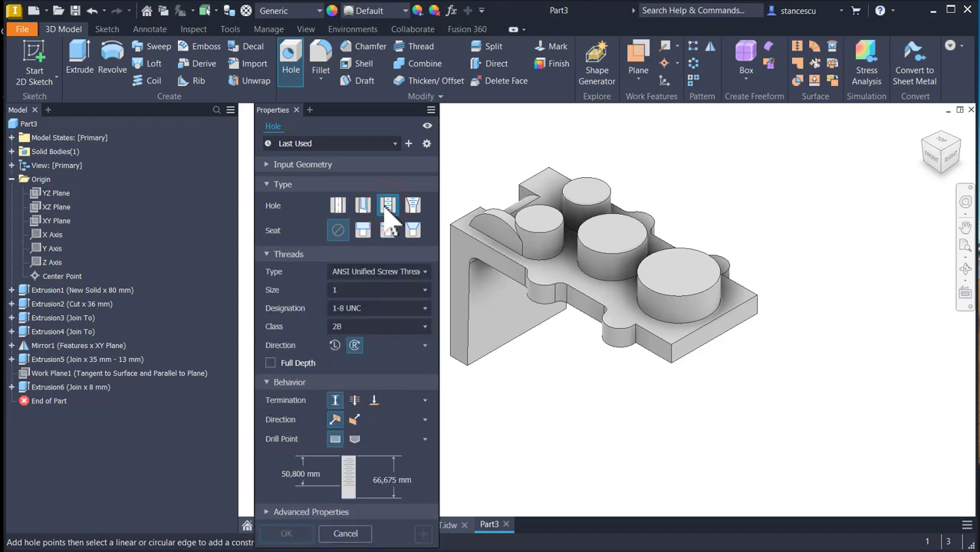
{"action": "left_click", "coordinate": [355, 270]}
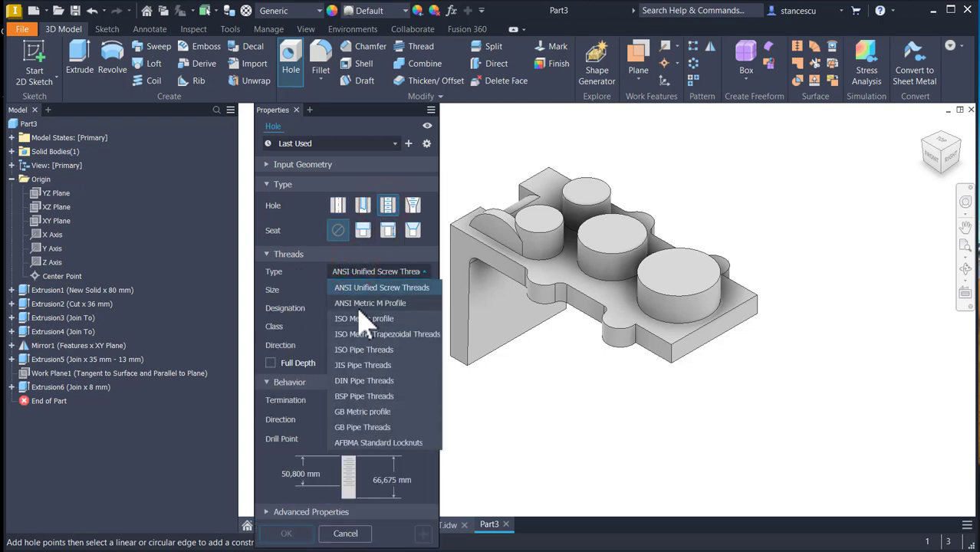
{"action": "left_click", "coordinate": [358, 350]}
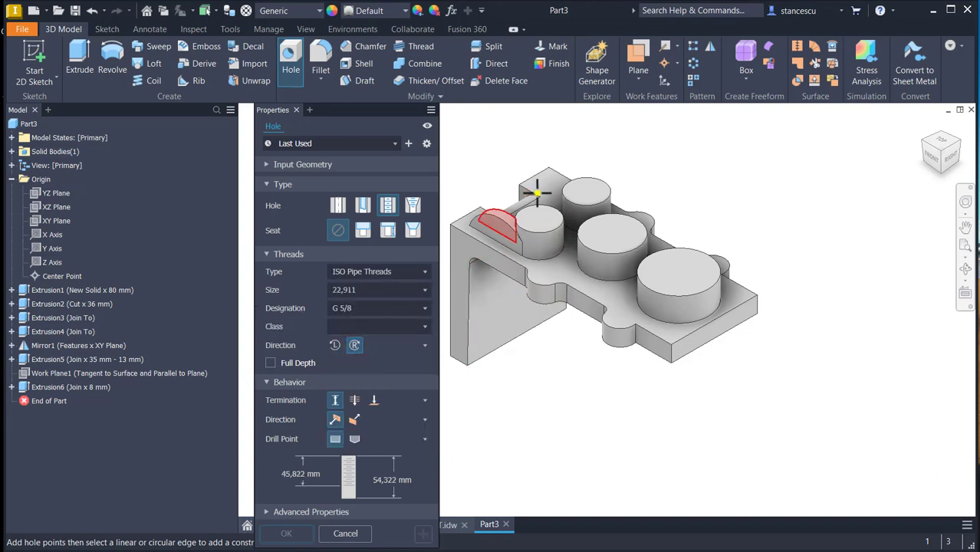
{"action": "left_click", "coordinate": [598, 184]}
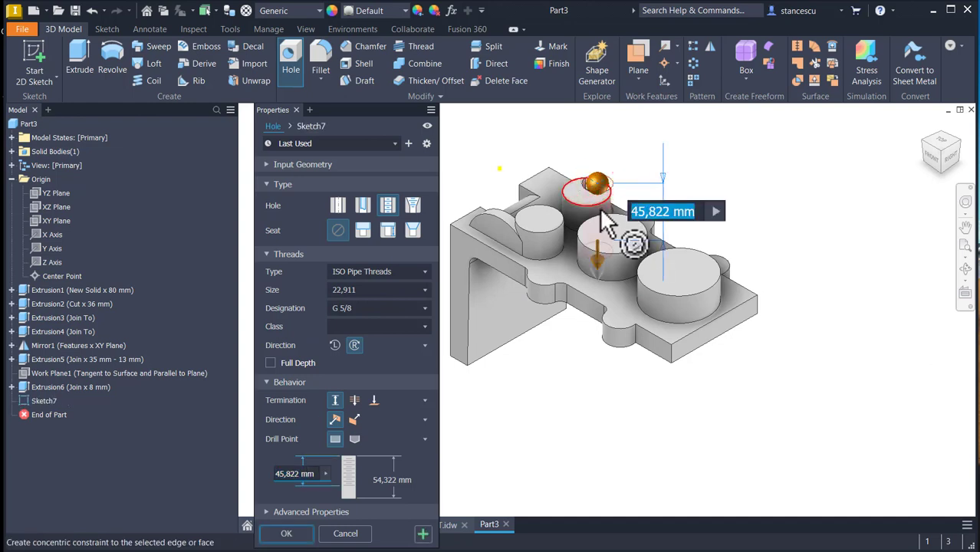
{"action": "left_click", "coordinate": [595, 203]}
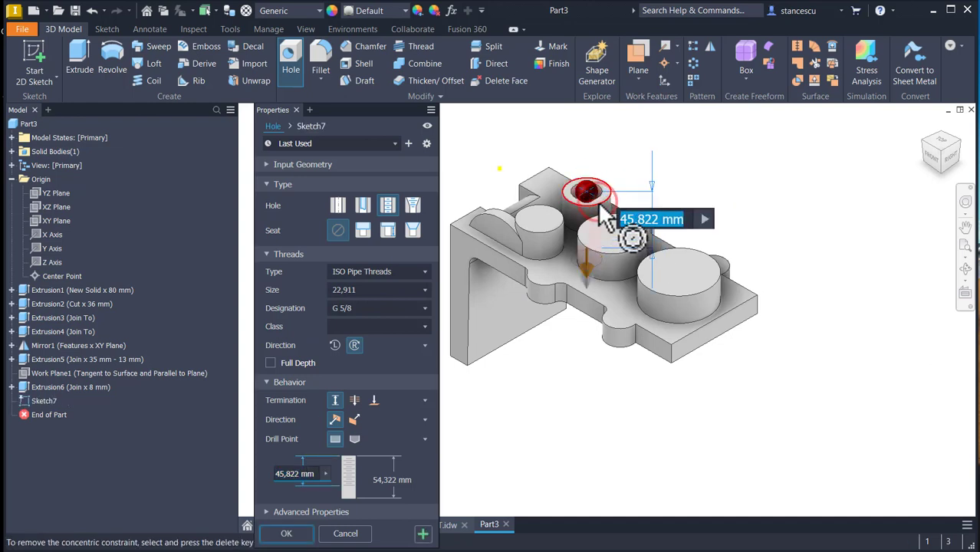
Set the rear boss's hole to size 16,662 (G 3/8), through all with full-depth thread, and create it
{"action": "left_click", "coordinate": [375, 291]}
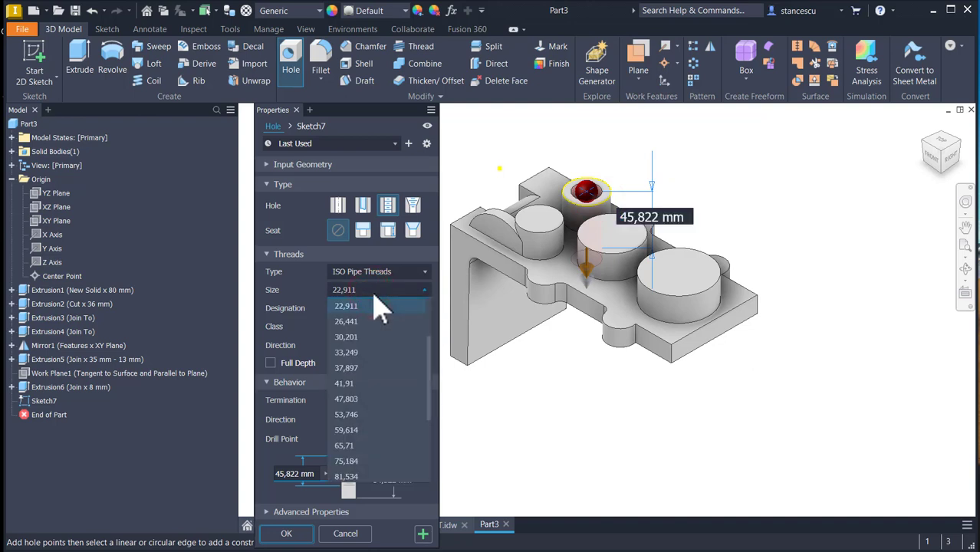
{"action": "scroll", "coordinate": [383, 328], "scroll_direction": "up", "scroll_amount": 2}
{"action": "left_click", "coordinate": [369, 326]}
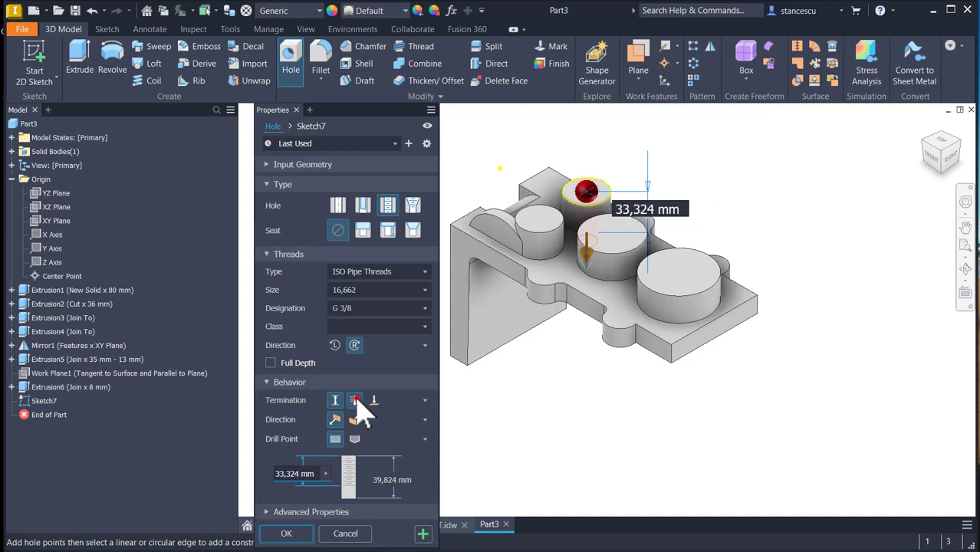
{"action": "left_click", "coordinate": [356, 399]}
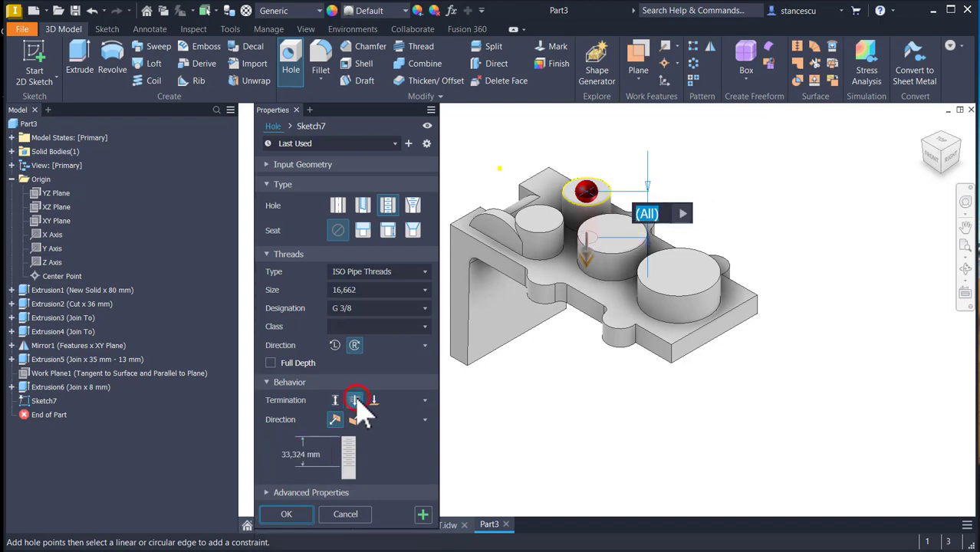
{"action": "left_click", "coordinate": [271, 363]}
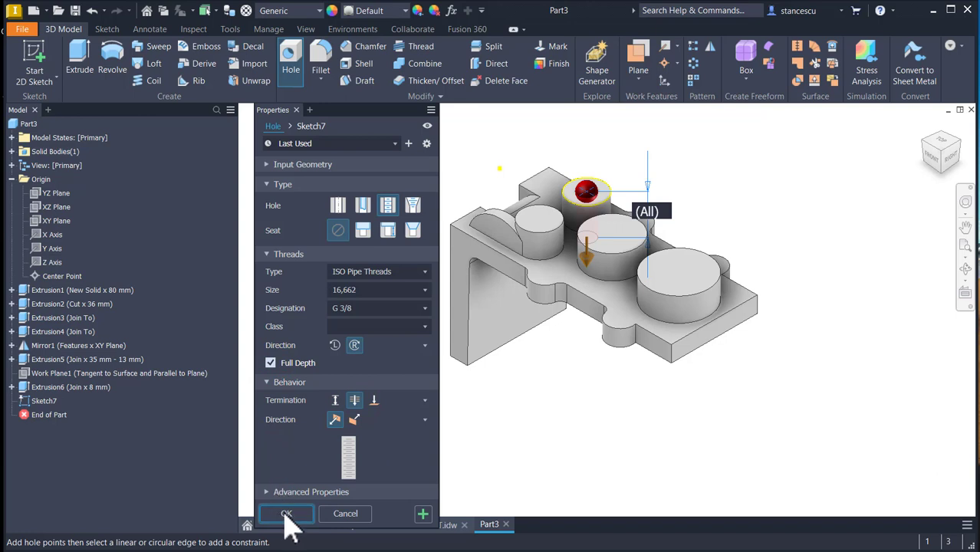
{"action": "left_click", "coordinate": [423, 514]}
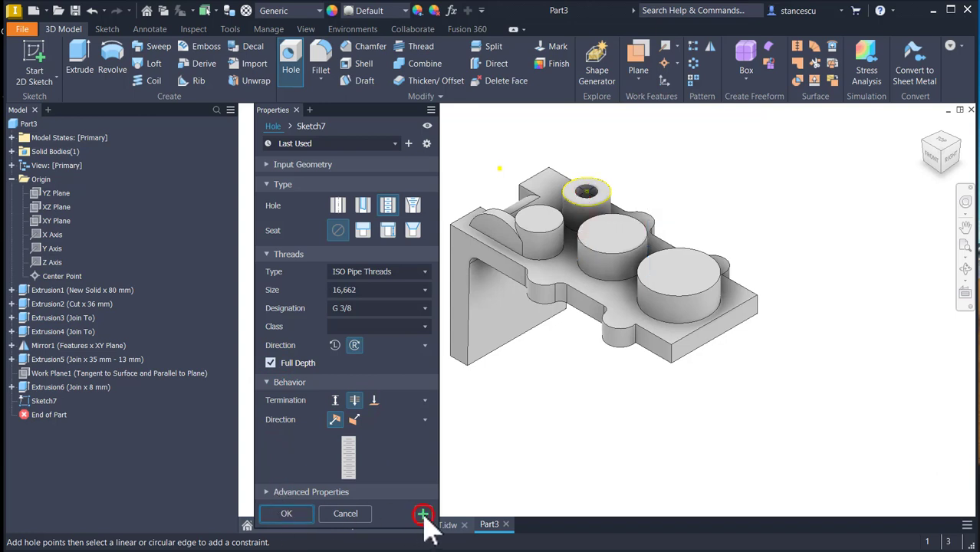
Create a through-all, full-depth G 1/2 (20,955) tapped hole concentric with the small boss next to the curved rib
{"action": "left_click", "coordinate": [556, 221]}
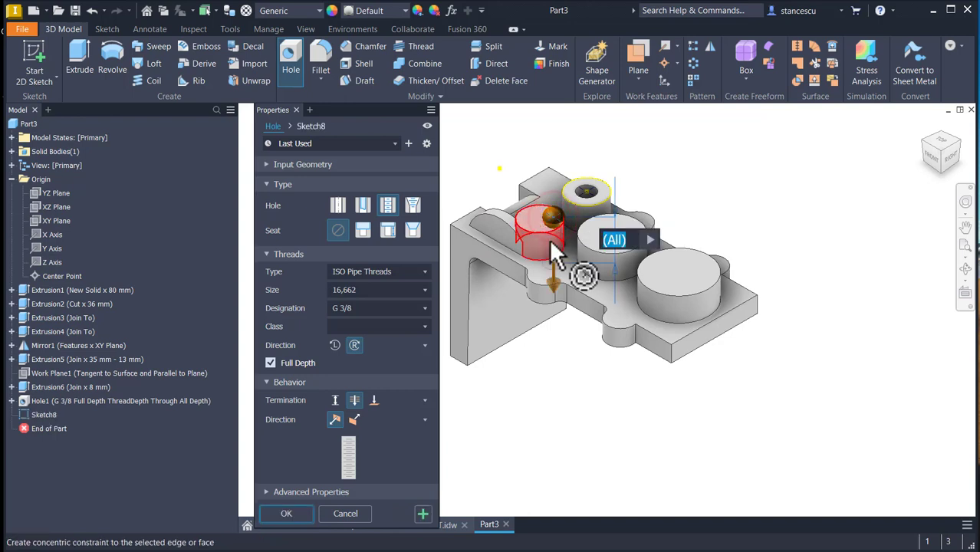
{"action": "left_click", "coordinate": [547, 230]}
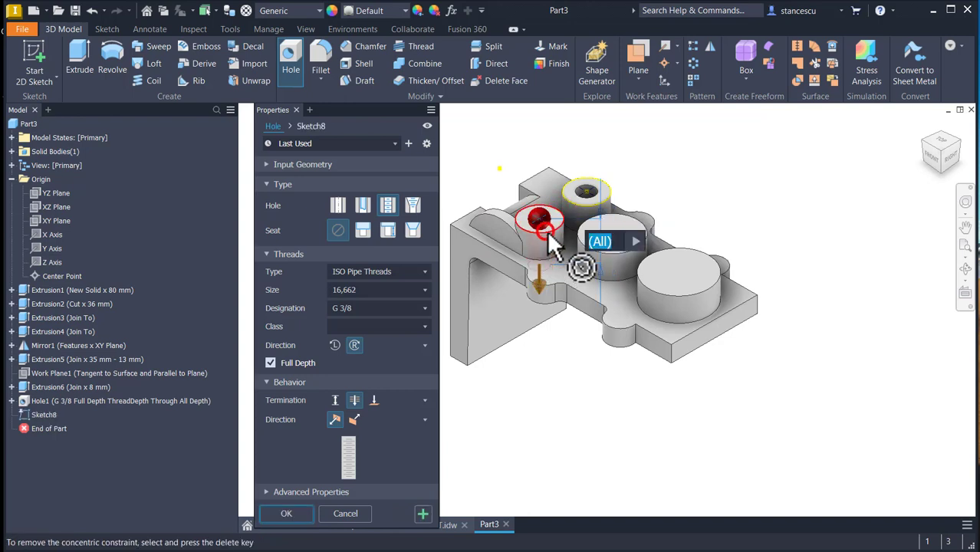
{"action": "left_click", "coordinate": [382, 290]}
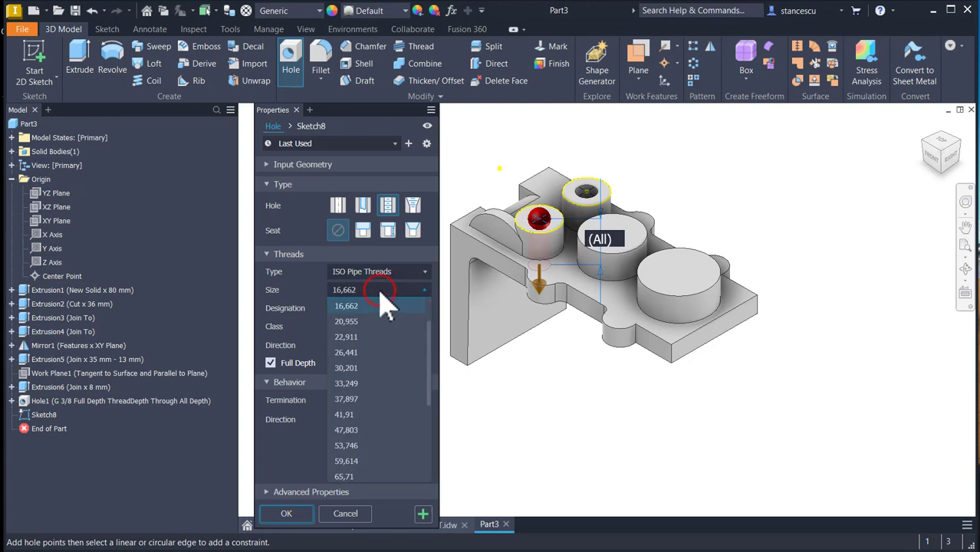
{"action": "left_click", "coordinate": [380, 321]}
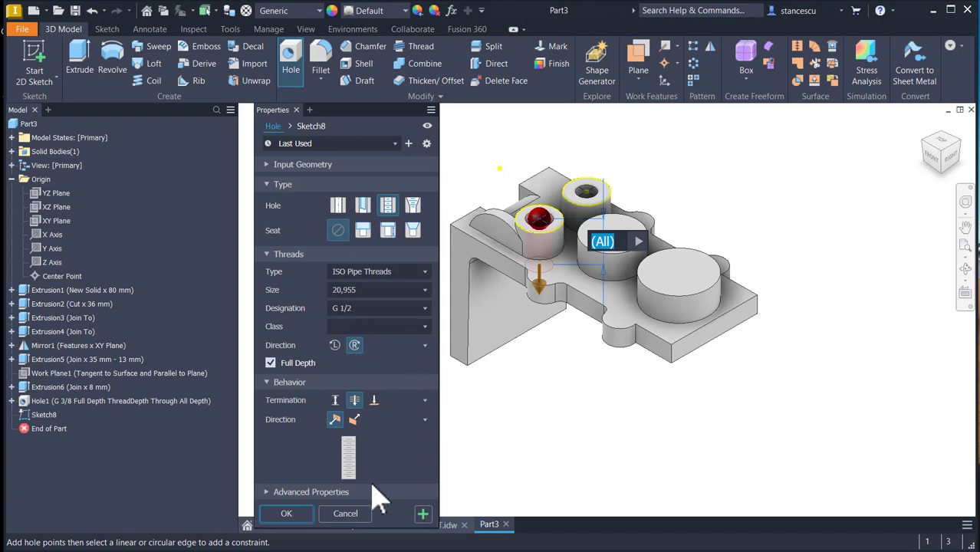
{"action": "left_click", "coordinate": [423, 515]}
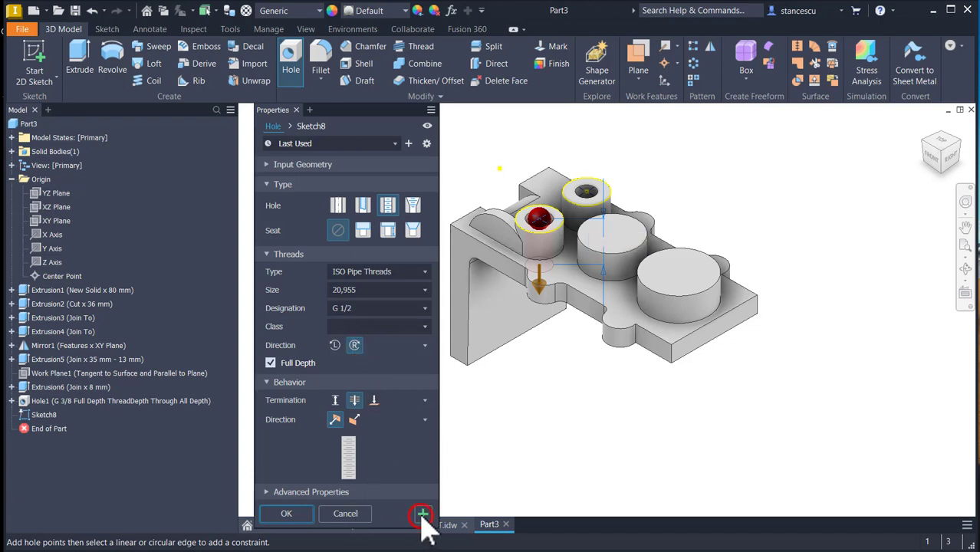
Create a through-all, full-depth G 1 (33,249) tapped hole concentric with the middle boss
{"action": "left_click", "coordinate": [610, 250]}
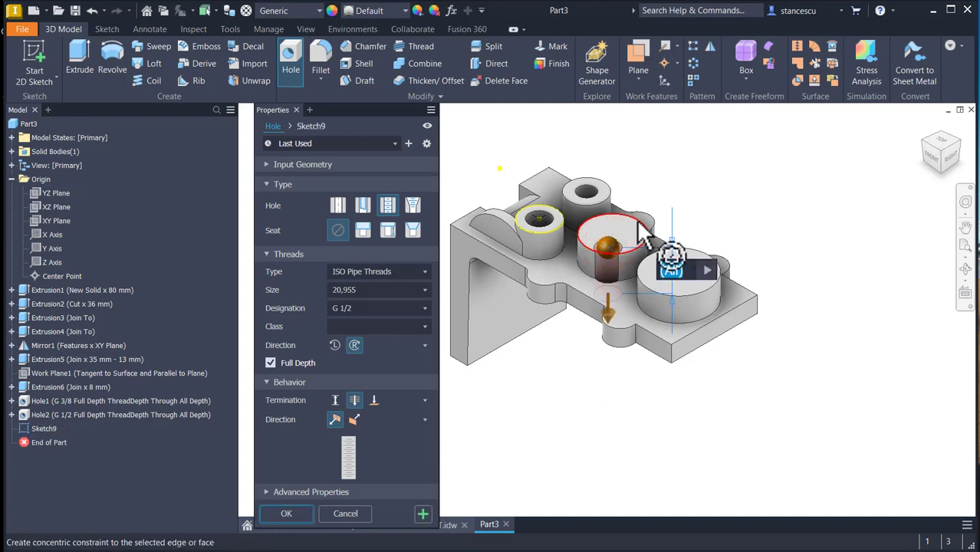
{"action": "left_click", "coordinate": [642, 226]}
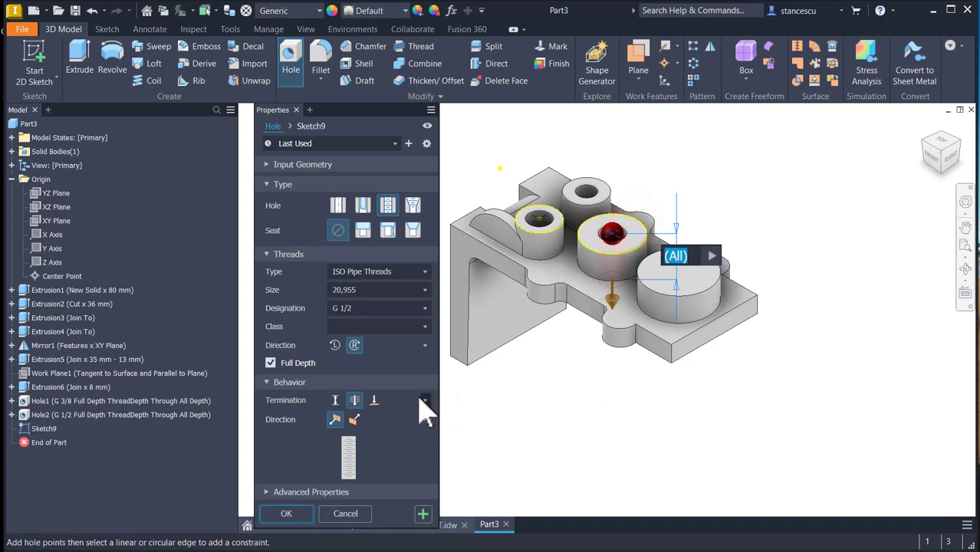
{"action": "left_click", "coordinate": [369, 291]}
{"action": "left_click", "coordinate": [355, 369]}
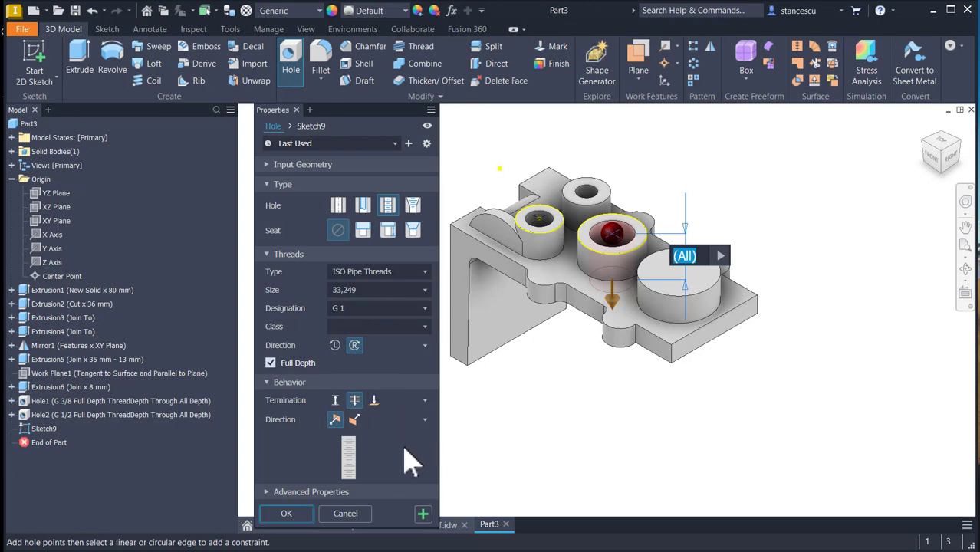
{"action": "left_click", "coordinate": [423, 514]}
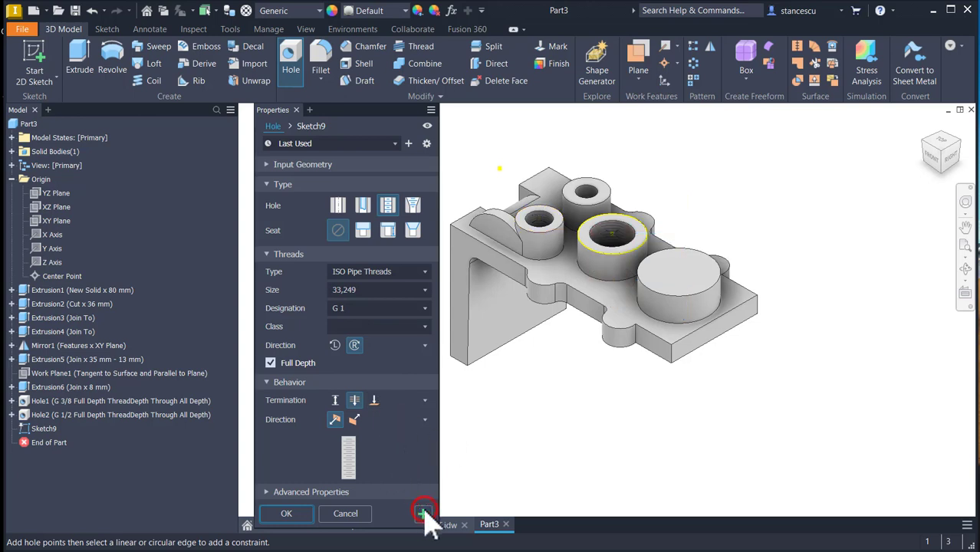
Create a through-all, full-depth G 1 1/4 (41,91) tapped hole concentric with the largest boss and finish the Hole command
{"action": "left_click", "coordinate": [682, 280]}
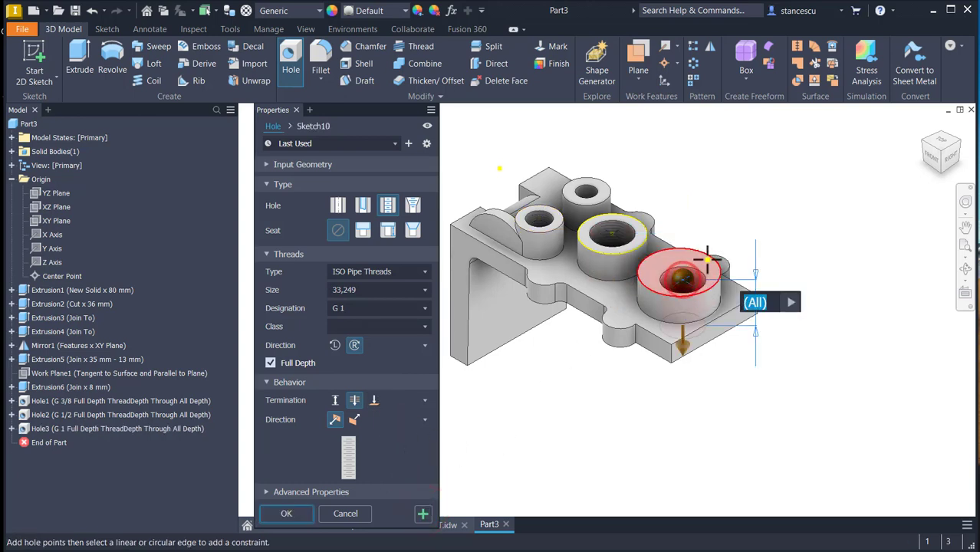
{"action": "left_click", "coordinate": [710, 259]}
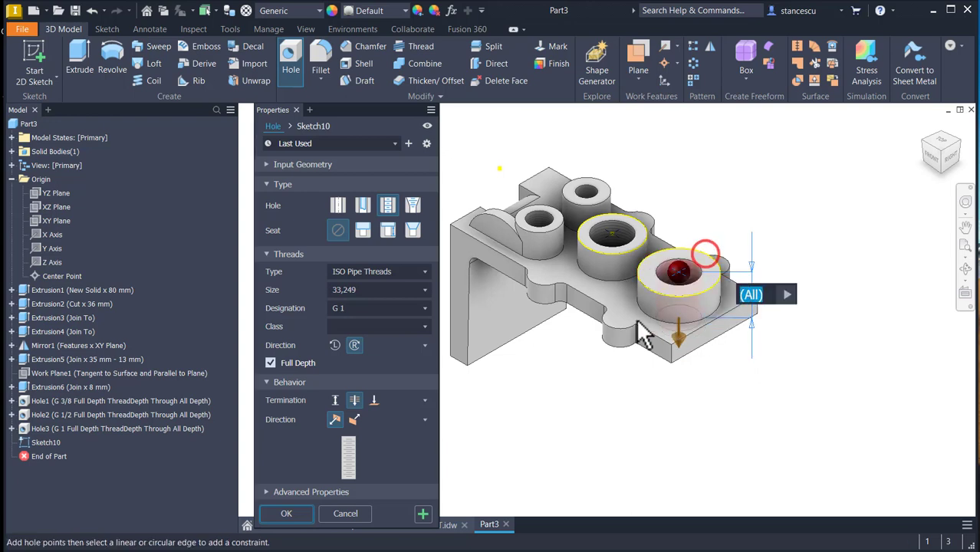
{"action": "left_click", "coordinate": [375, 291]}
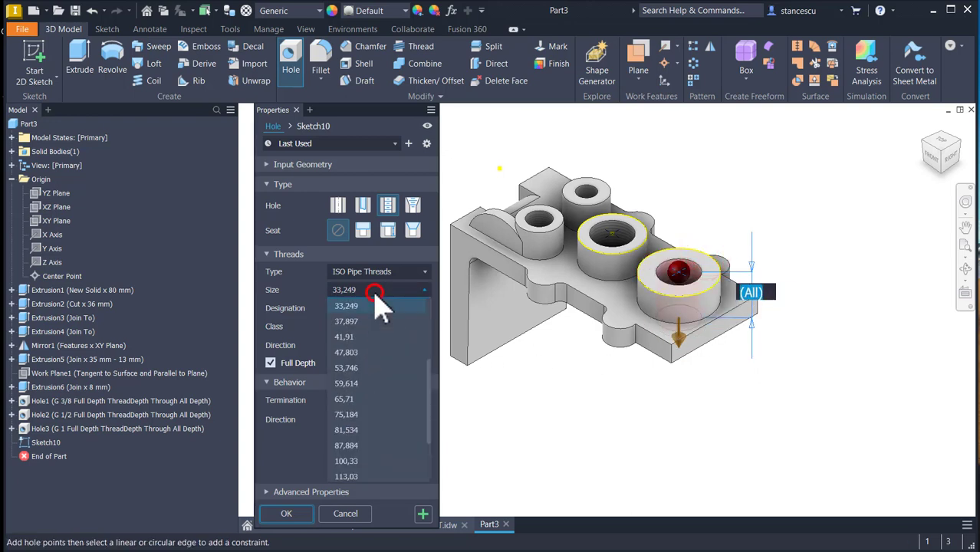
{"action": "scroll", "coordinate": [372, 324], "scroll_direction": "down", "scroll_amount": 1}
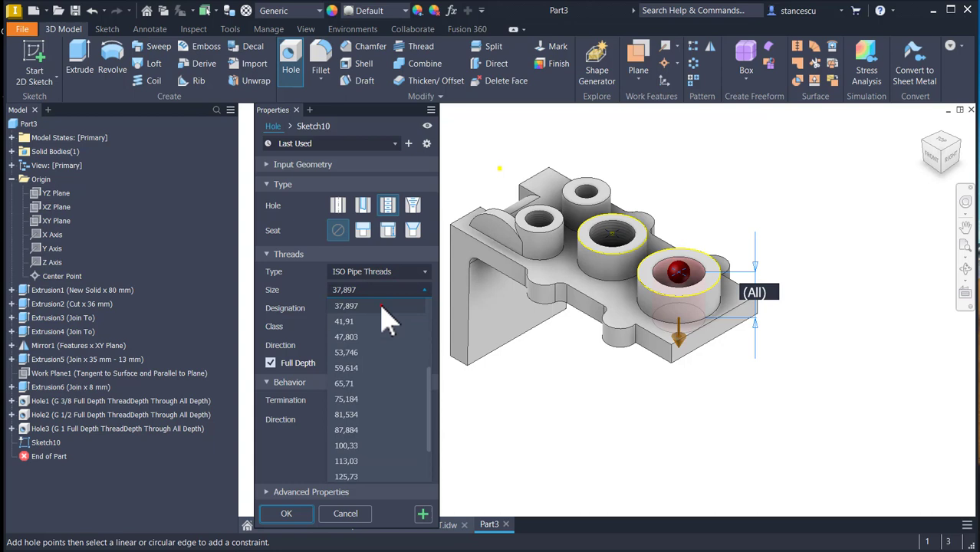
{"action": "left_click", "coordinate": [386, 321]}
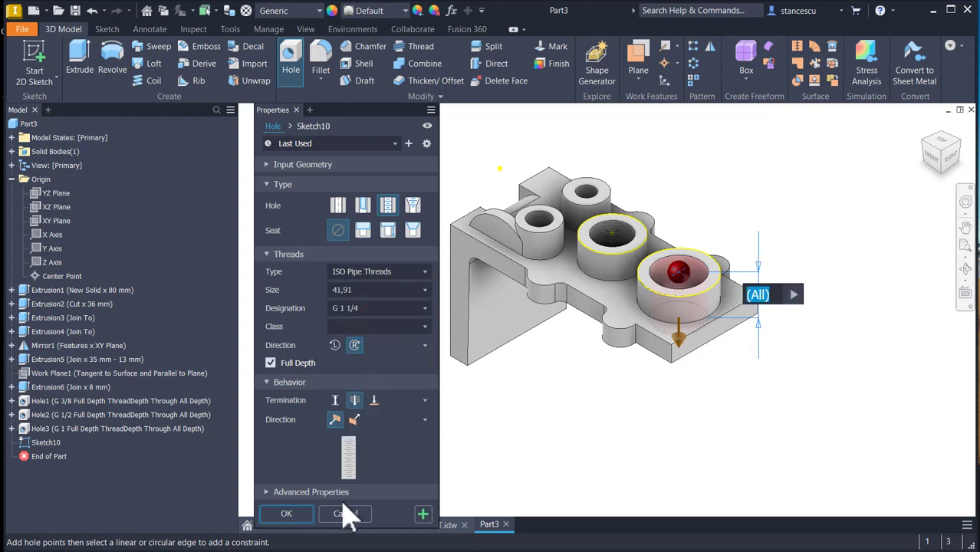
{"action": "left_click", "coordinate": [284, 513]}
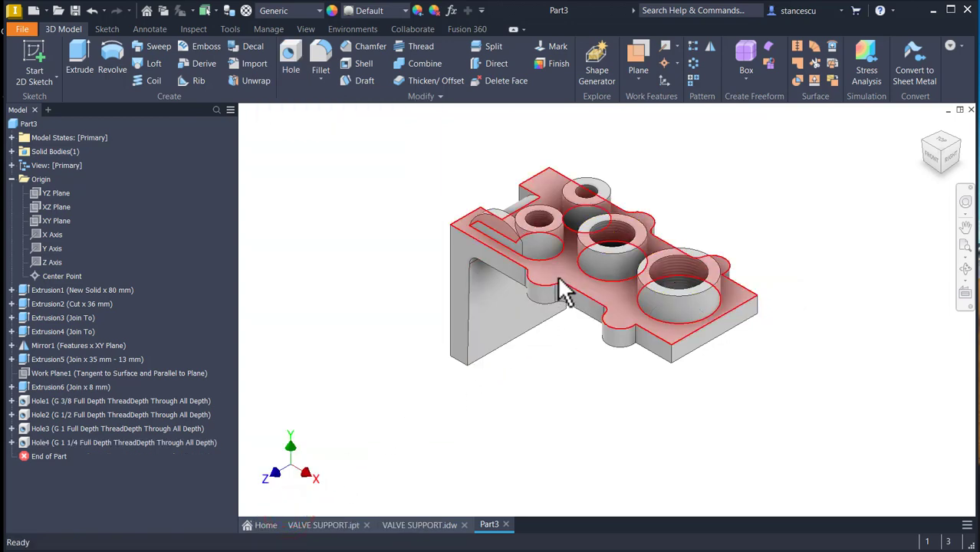
Switch to VALVE SUPPORT.idw and add a diameter dimension to the lug hole below the Ø55 boss in the plan view
{"action": "left_click", "coordinate": [406, 526]}
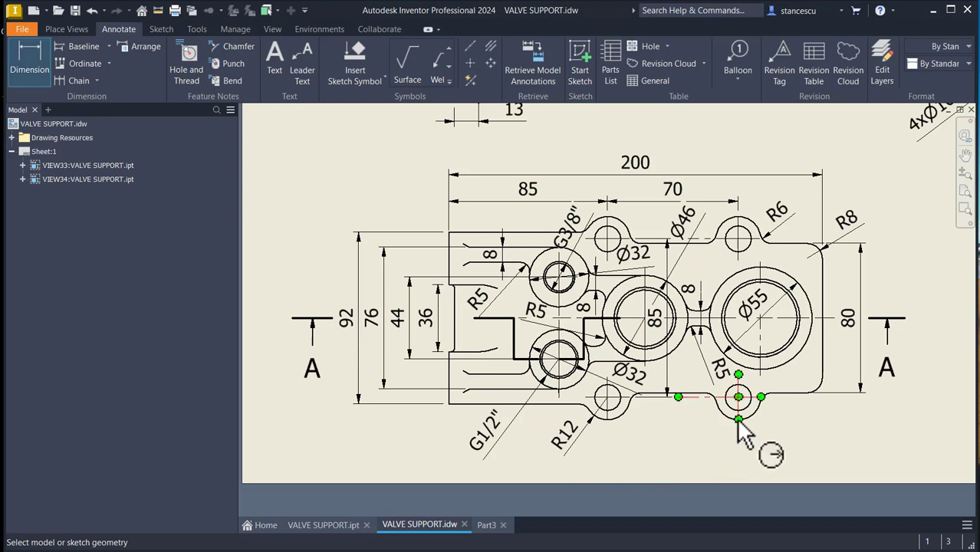
{"action": "left_click", "coordinate": [741, 408]}
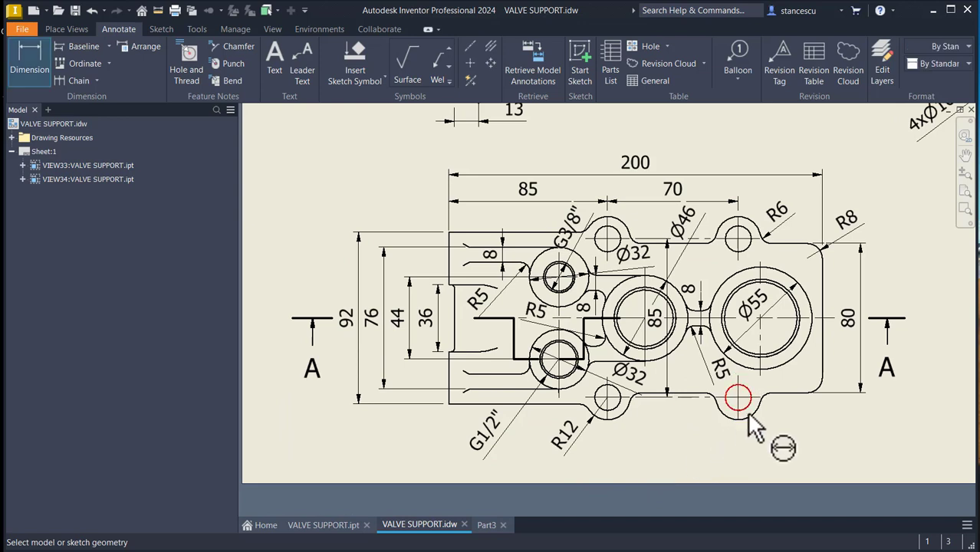
{"action": "left_click", "coordinate": [793, 438]}
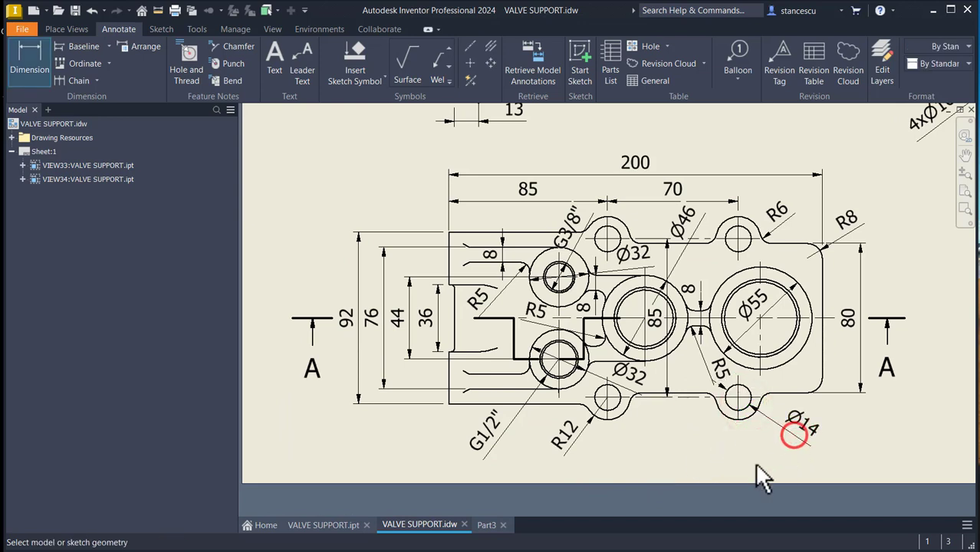
Add the prefix "4x" to the lug hole's Ø14 diameter dimension in the plan view
{"action": "double_click", "coordinate": [797, 431]}
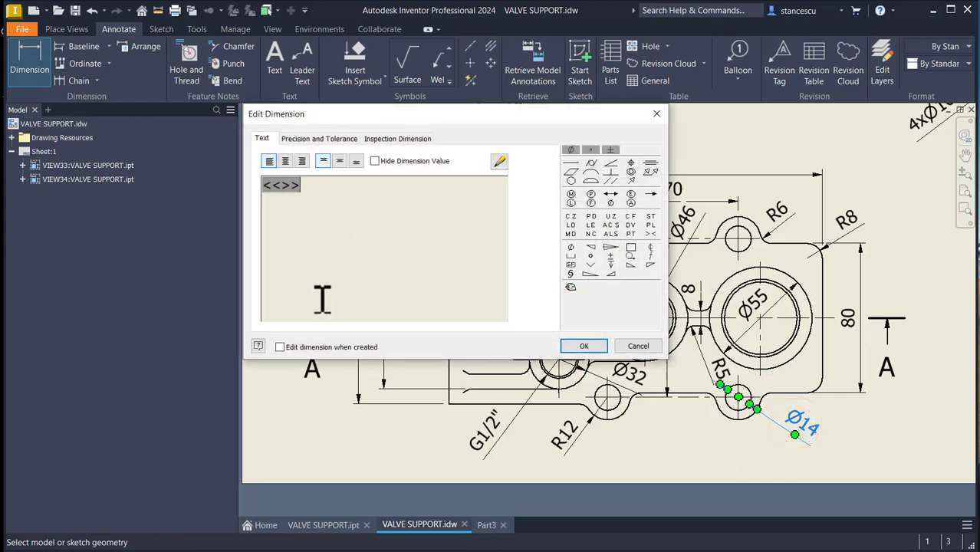
{"action": "key", "text": "Home"}
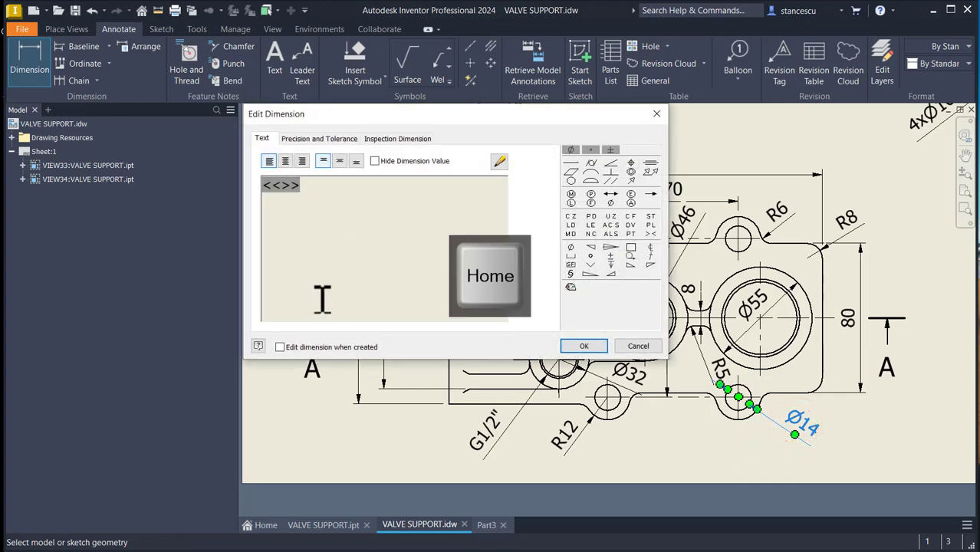
{"action": "type", "text": "4x"}
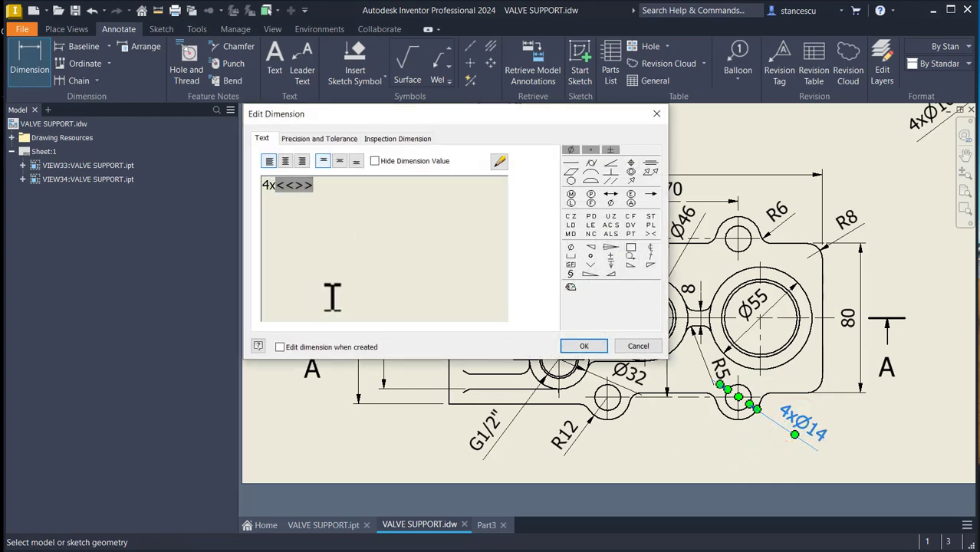
{"action": "left_click", "coordinate": [583, 346]}
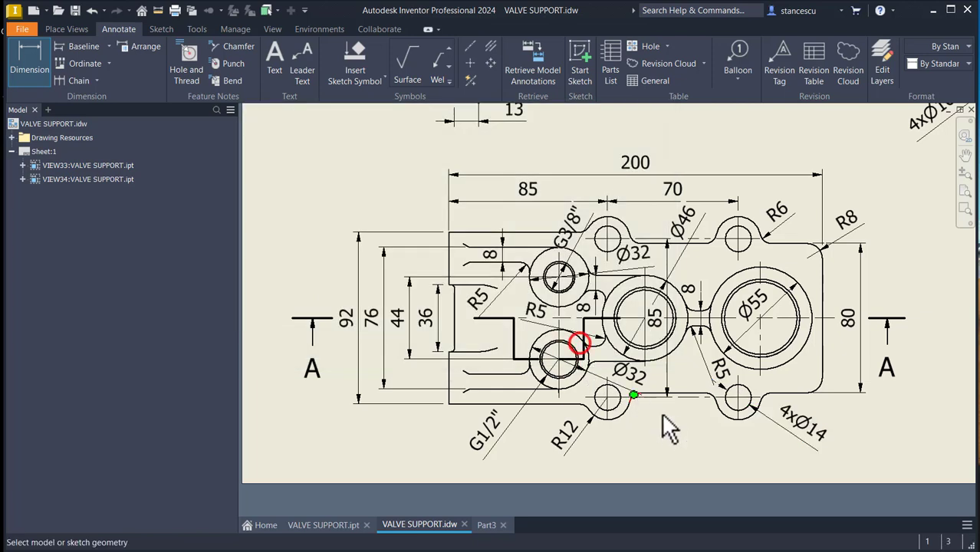
End dimensioning and move the 4xØ14 callout to the opposite side of its lug hole, between the two lower lugs
{"action": "double_click", "coordinate": [792, 436]}
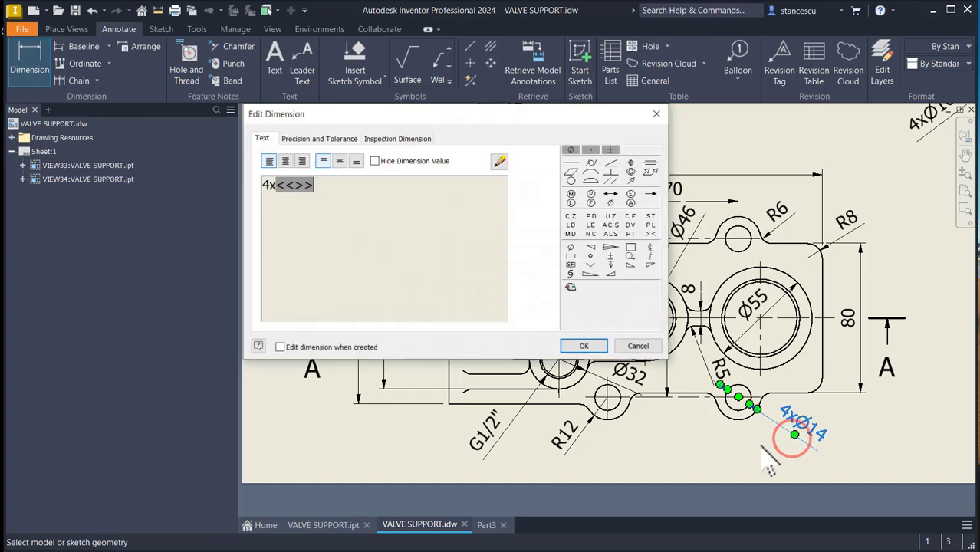
{"action": "key", "text": "Escape"}
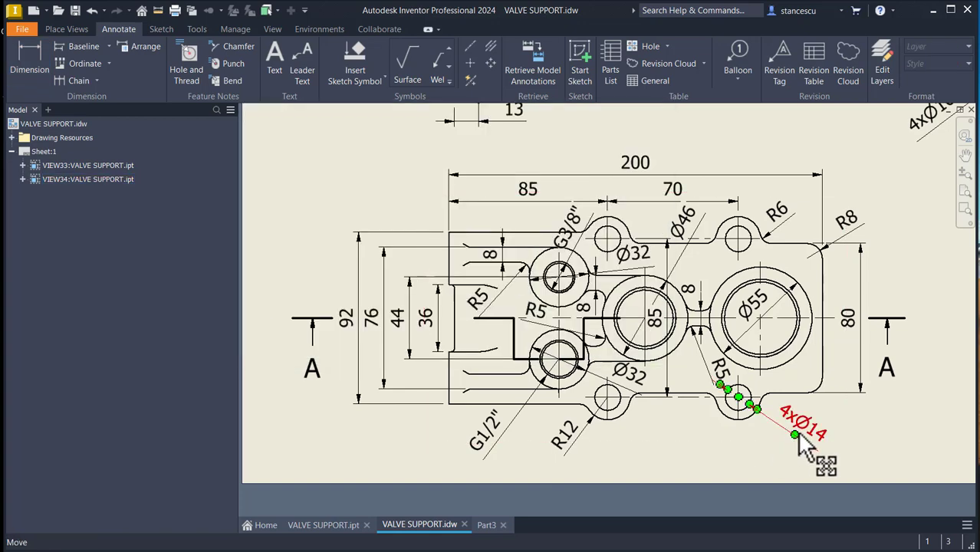
{"action": "left_click_drag", "start_coordinate": [798, 445], "coordinate": [702, 454]}
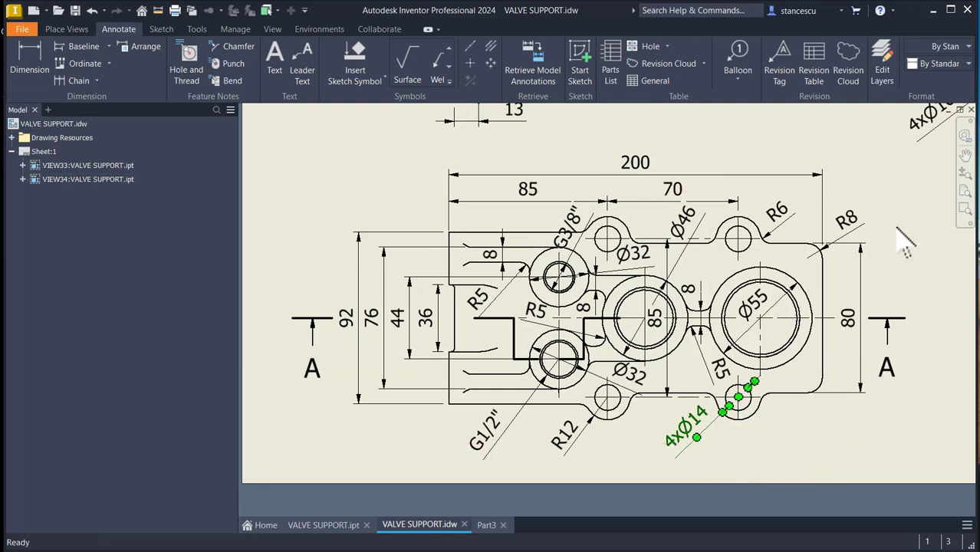
{"action": "left_click", "coordinate": [875, 158]}
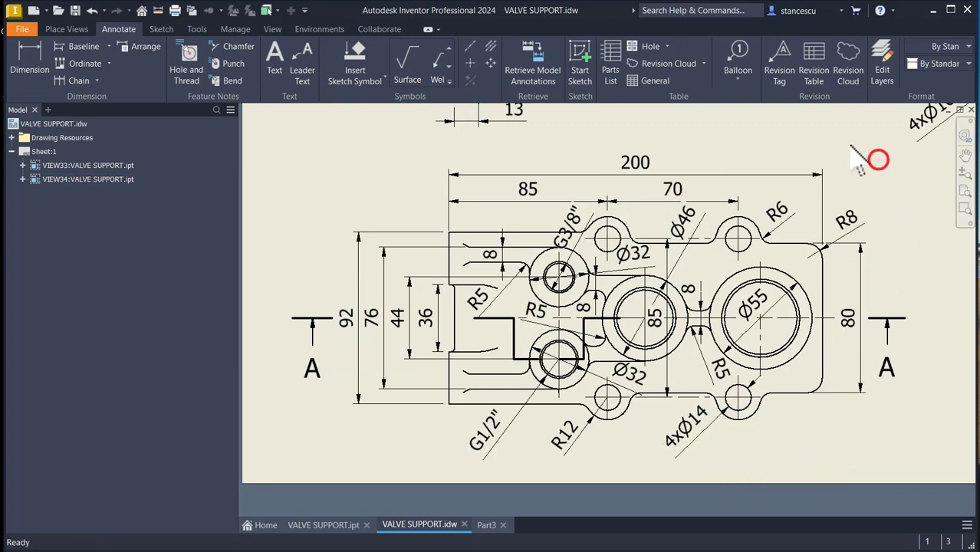
In Part3, sketch on the plate's top face, turn the four lug arc centres into center points, and finish the sketch
{"action": "left_click", "coordinate": [487, 526]}
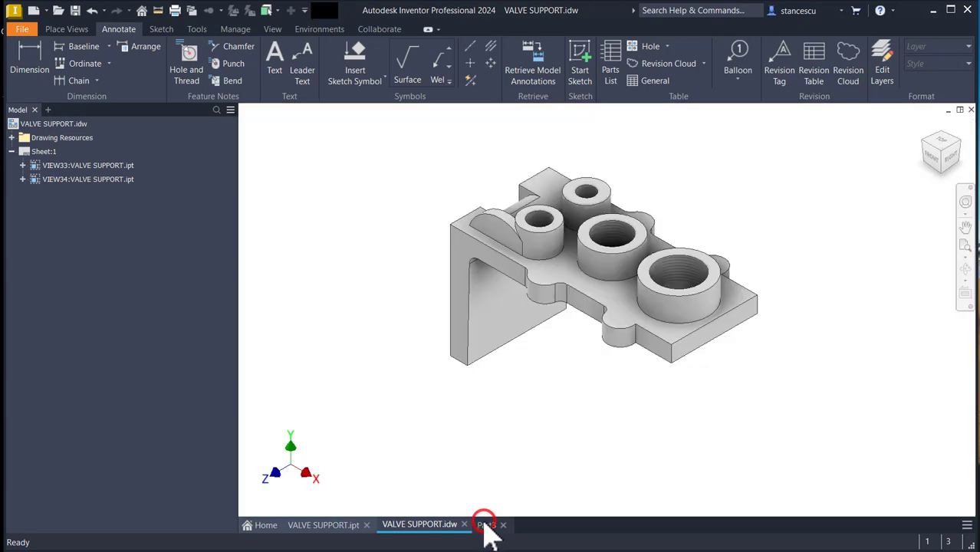
{"action": "left_click", "coordinate": [550, 280]}
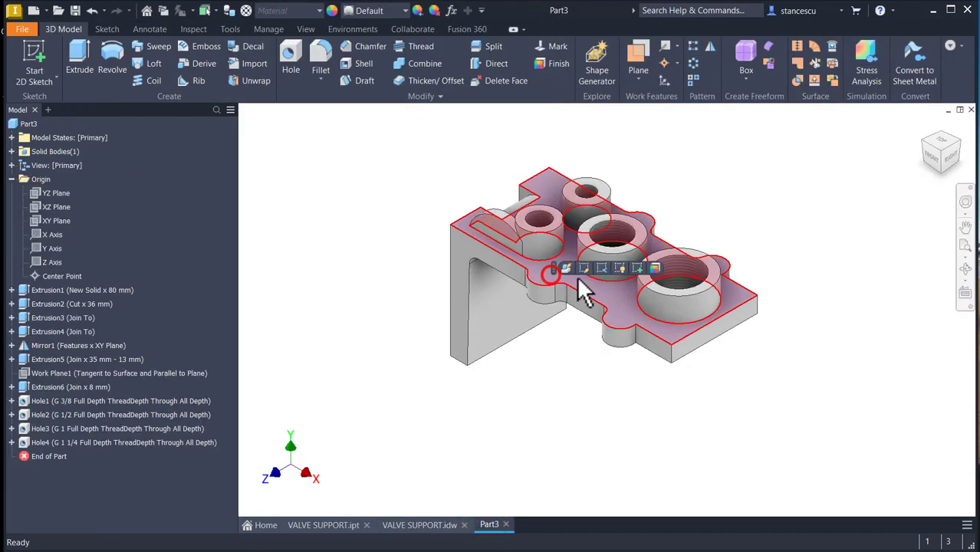
{"action": "left_click", "coordinate": [637, 268]}
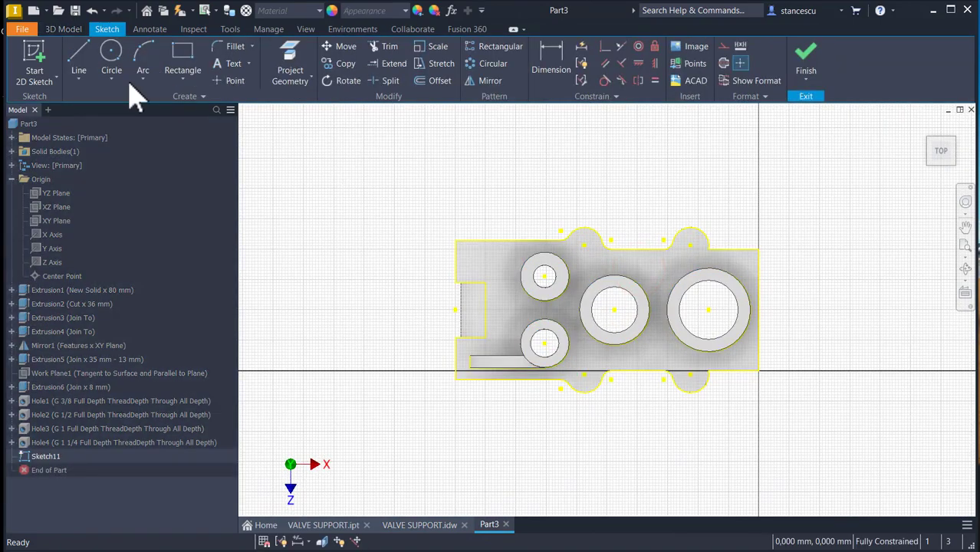
{"action": "left_click", "coordinate": [584, 375]}
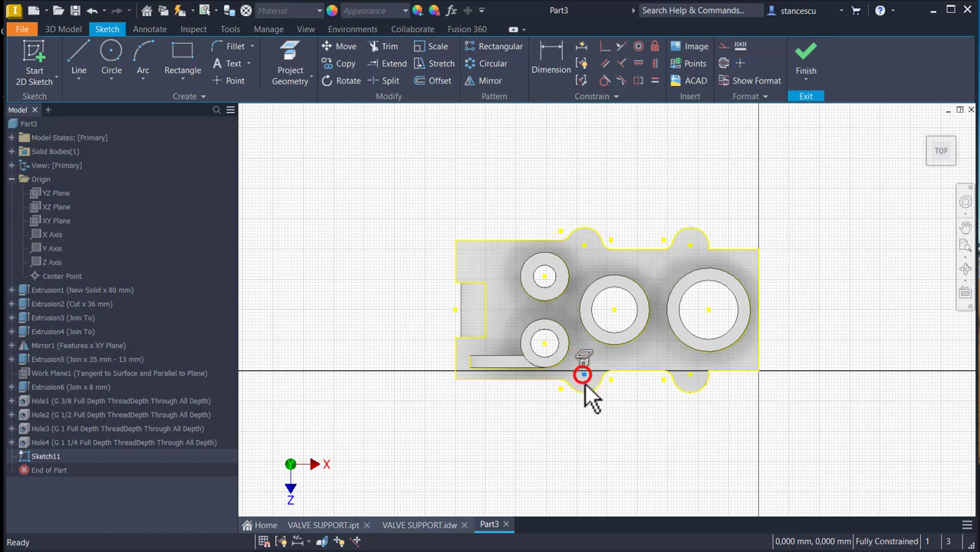
{"action": "left_click", "coordinate": [584, 246]}
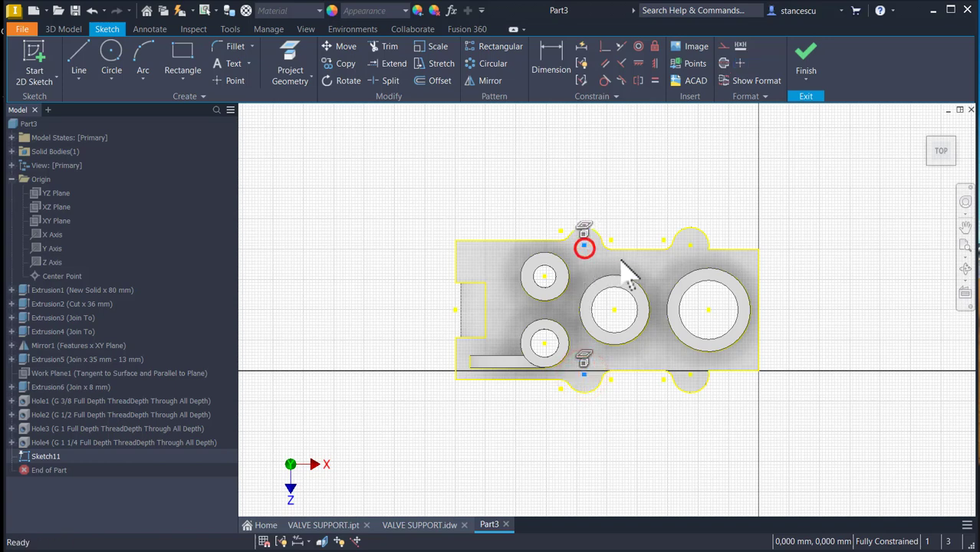
{"action": "left_click", "coordinate": [690, 246]}
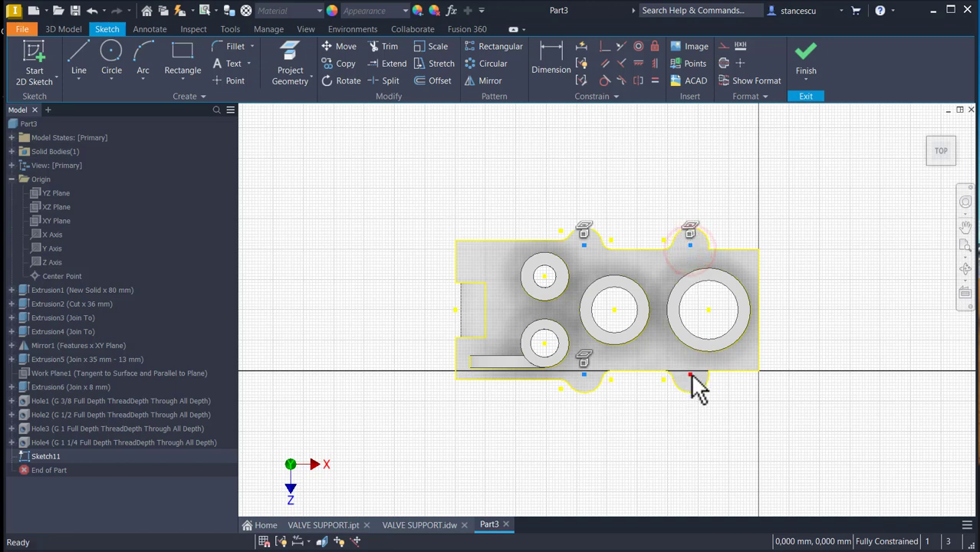
{"action": "left_click", "coordinate": [740, 63]}
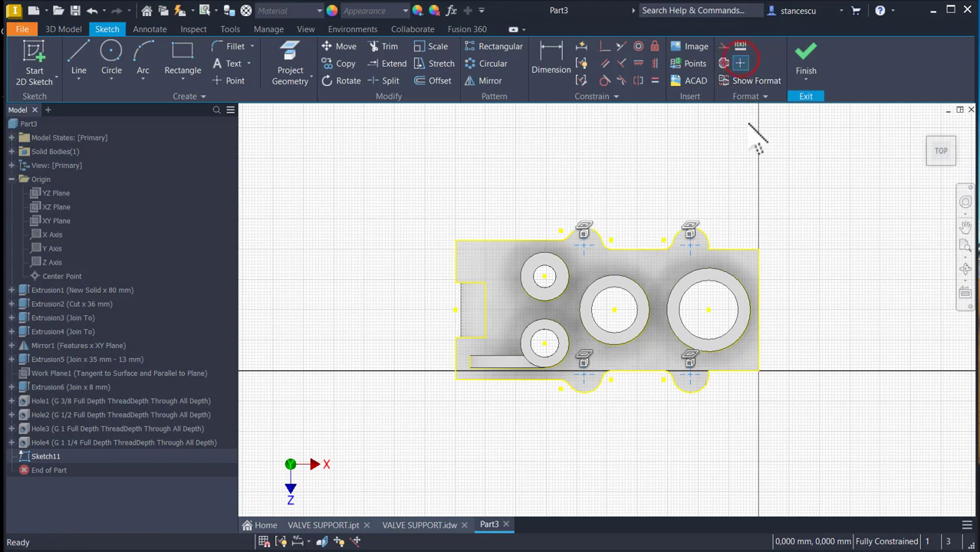
{"action": "left_click", "coordinate": [741, 64]}
{"action": "left_click", "coordinate": [808, 67]}
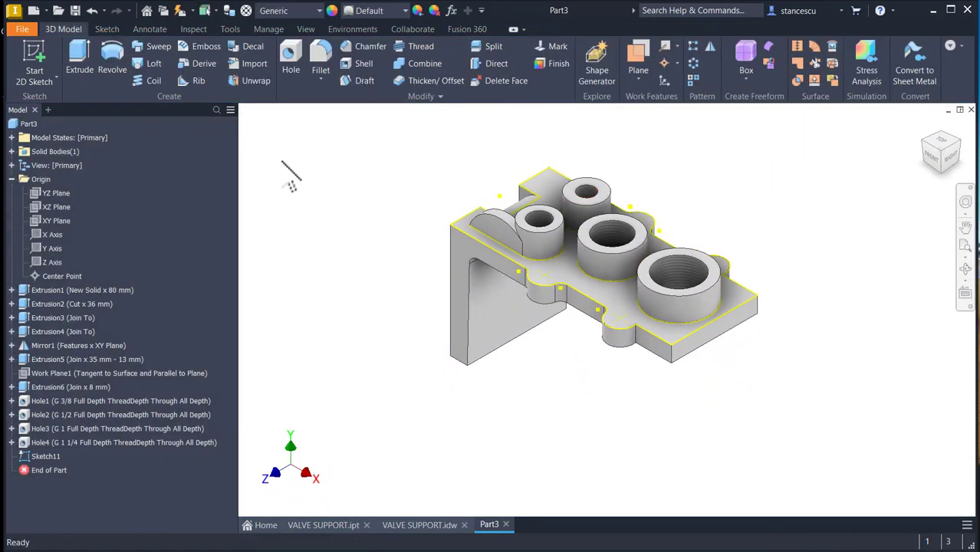
Create simple through-all holes of 14 mm diameter at the four lug center points
{"action": "left_click", "coordinate": [291, 61]}
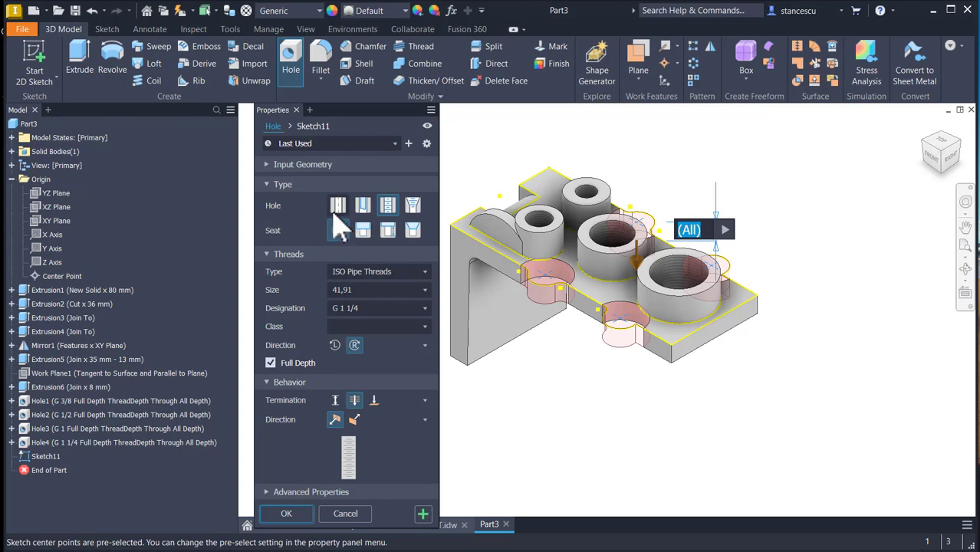
{"action": "left_click", "coordinate": [337, 206]}
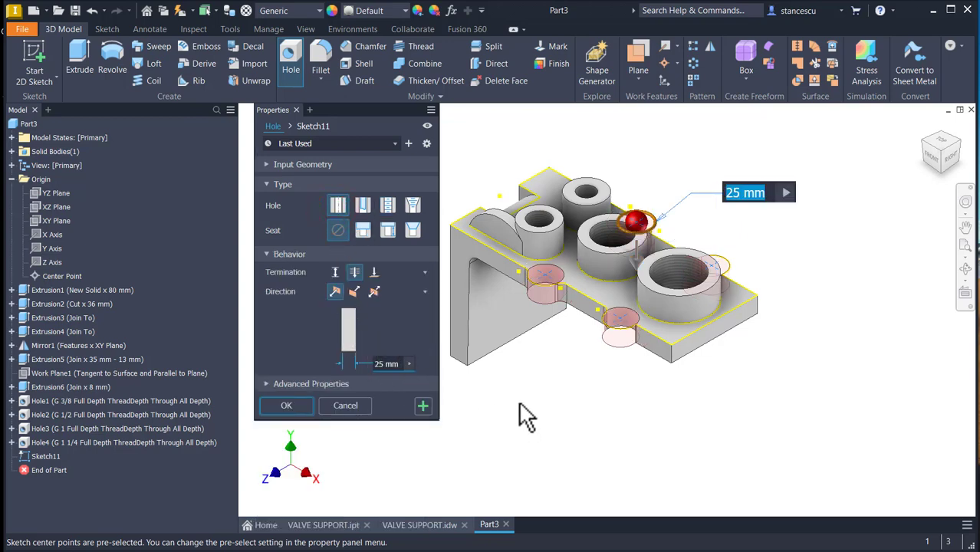
{"action": "type", "text": "14"}
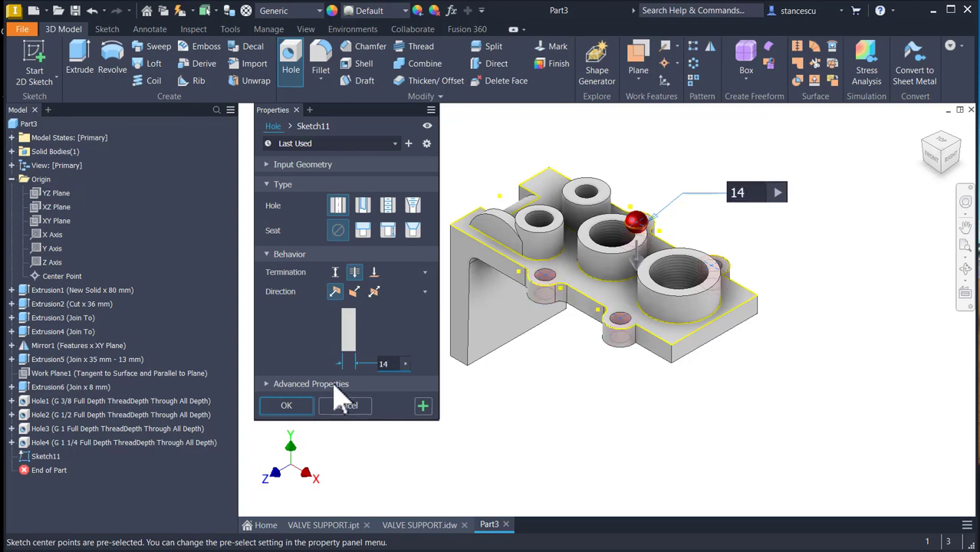
{"action": "left_click", "coordinate": [303, 406]}
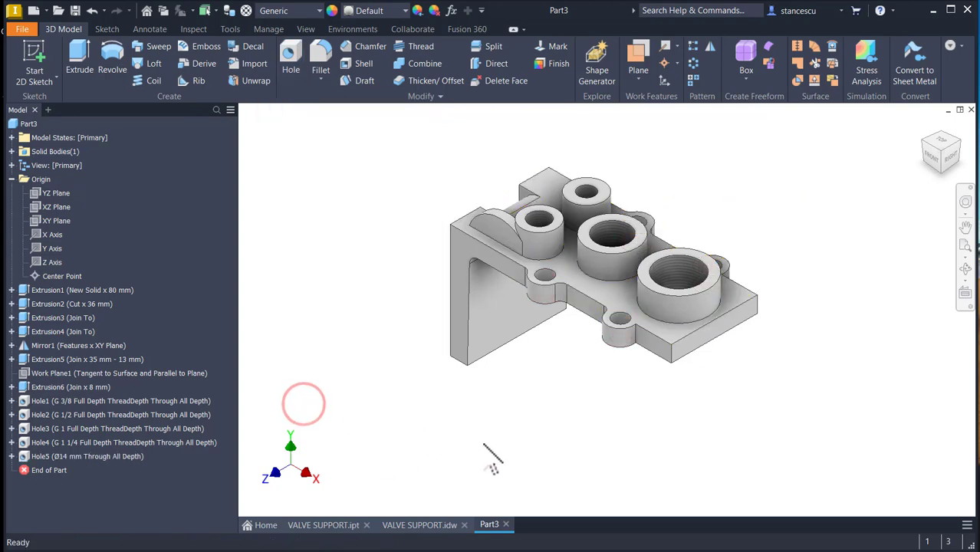
Examine the recess dimensions in section A-A of VALVE SUPPORT.idw and the recesses beneath the two small bosses in VALVE SUPPORT.ipt
{"action": "left_click", "coordinate": [414, 525]}
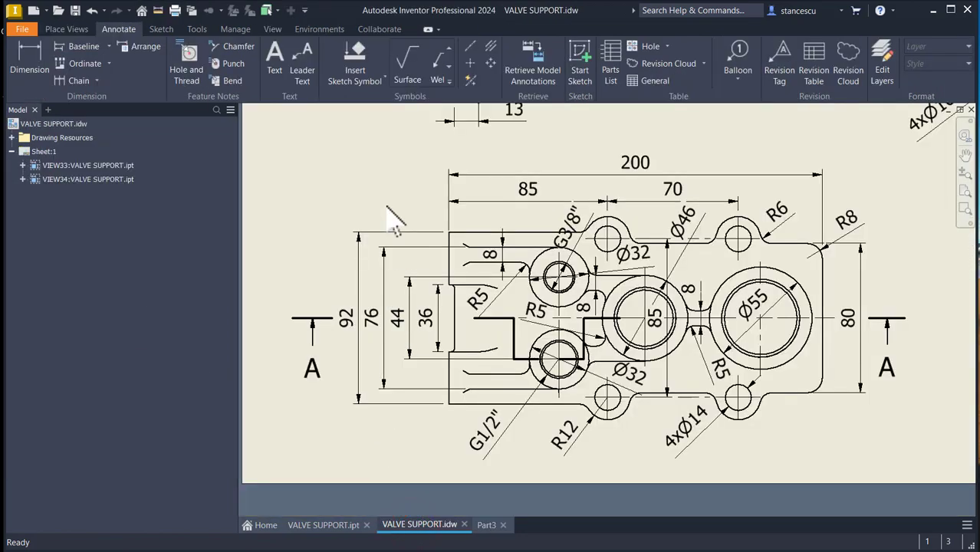
{"action": "key", "text": "Home"}
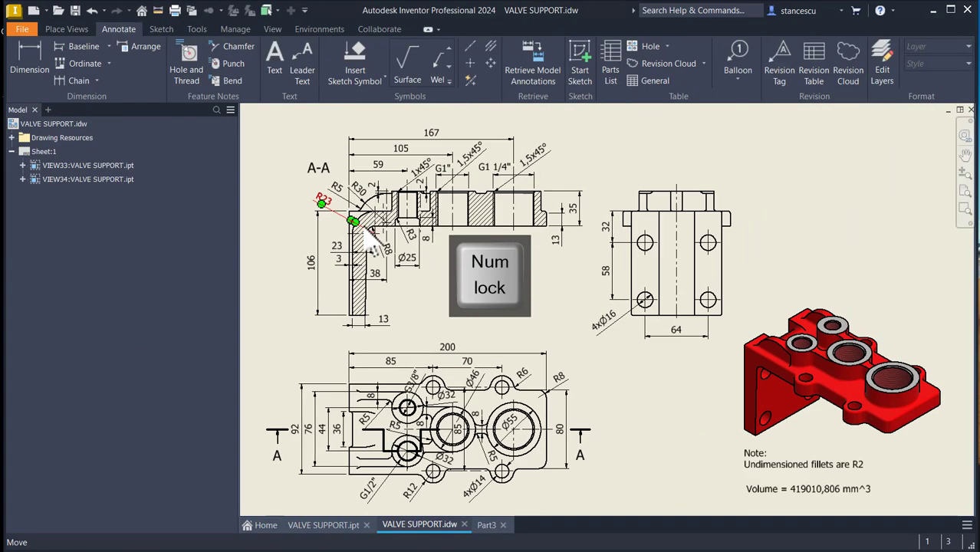
{"action": "scroll", "coordinate": [408, 229], "scroll_direction": "up", "scroll_amount": 3}
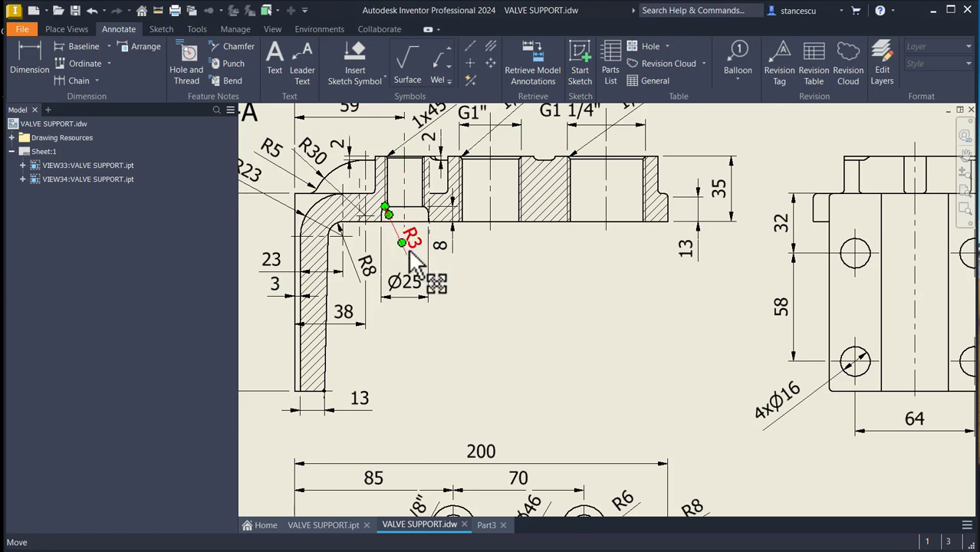
{"action": "left_click", "coordinate": [349, 527]}
{"action": "middle_click_drag", "start_coordinate": [556, 368], "coordinate": [604, 369], "text": "shift"}
{"action": "scroll", "coordinate": [602, 369], "scroll_direction": "down", "scroll_amount": 4}
{"action": "scroll", "coordinate": [606, 381], "scroll_direction": "down", "scroll_amount": 3}
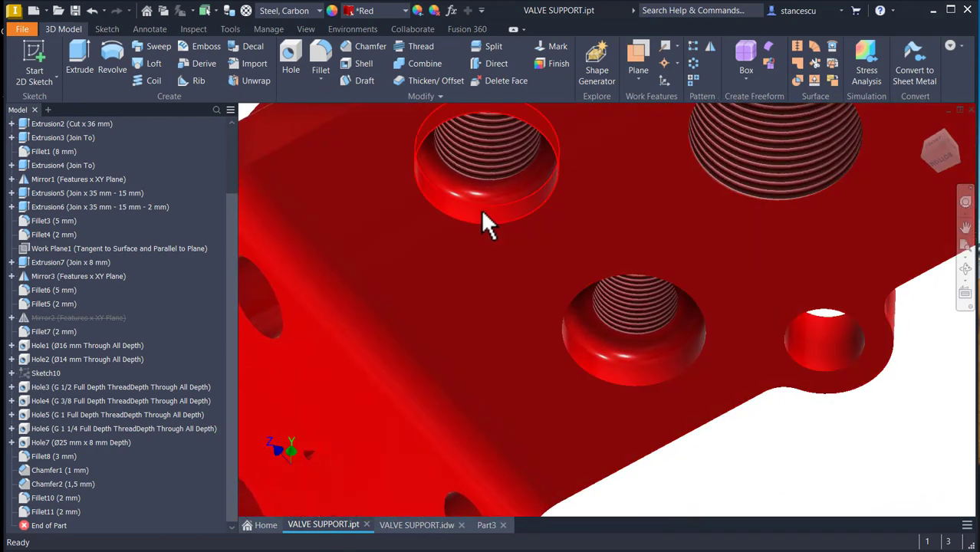
{"action": "middle_click_drag", "start_coordinate": [621, 377], "coordinate": [649, 219], "text": "shift"}
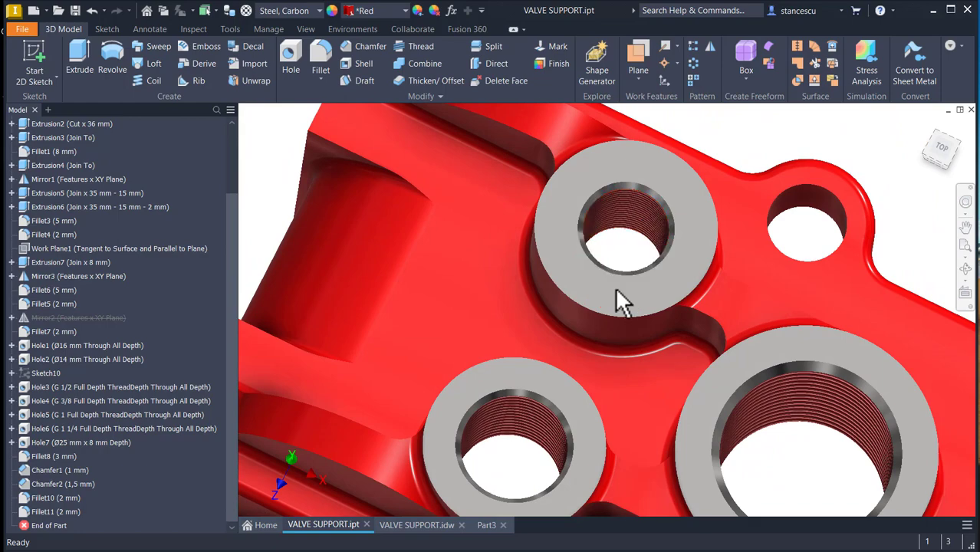
{"action": "scroll", "coordinate": [508, 431], "scroll_direction": "down", "scroll_amount": 3}
{"action": "middle_click_drag", "start_coordinate": [508, 431], "coordinate": [550, 432], "text": "shift"}
{"action": "key", "text": "F6"}
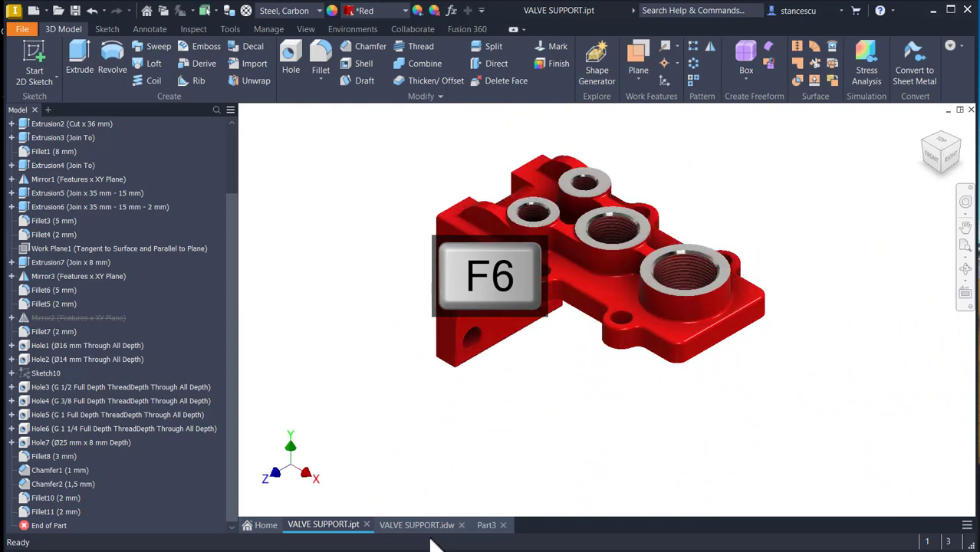
In Part3, place a simple flat-bottomed hole, 8 mm deep, on the plate's underside, concentric with one small boss's threaded hole
{"action": "left_click", "coordinate": [487, 526]}
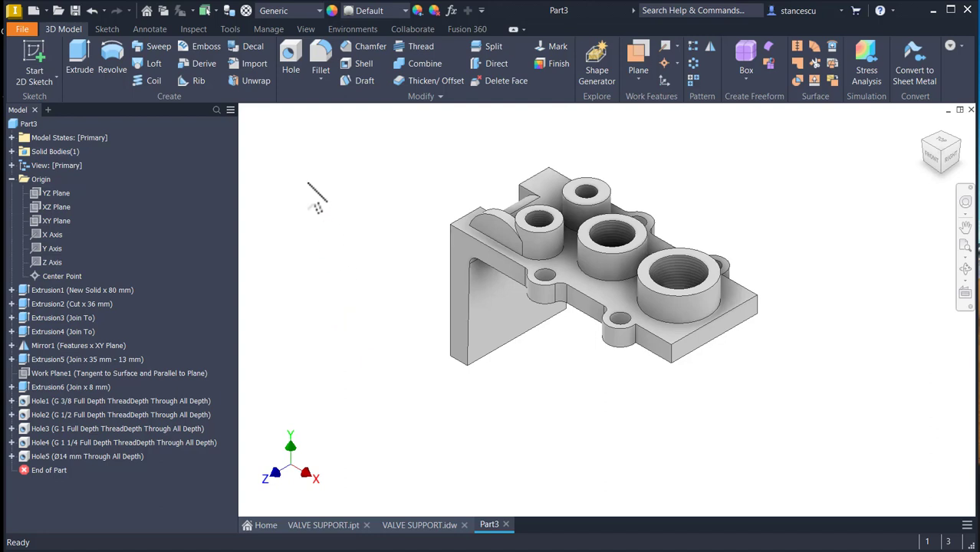
{"action": "left_click", "coordinate": [300, 65]}
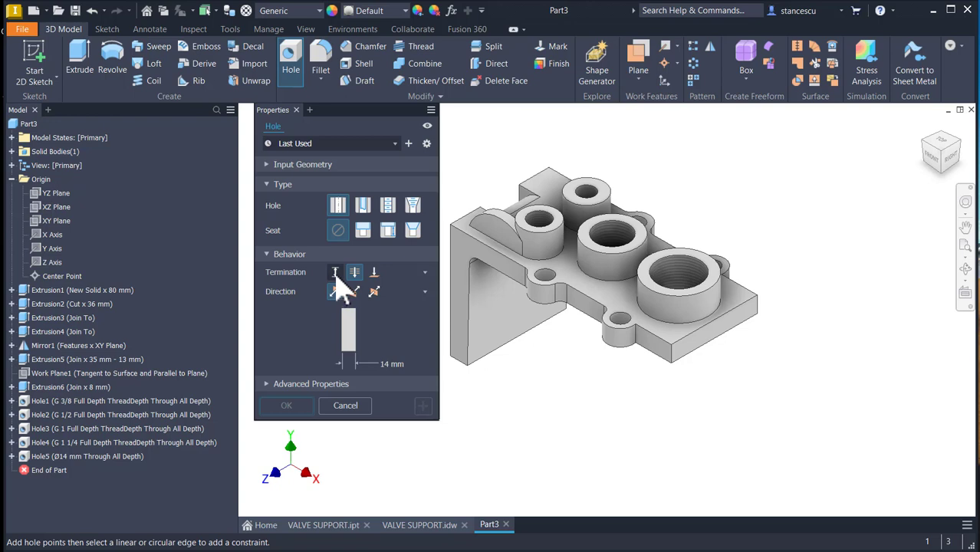
{"action": "left_click", "coordinate": [338, 205]}
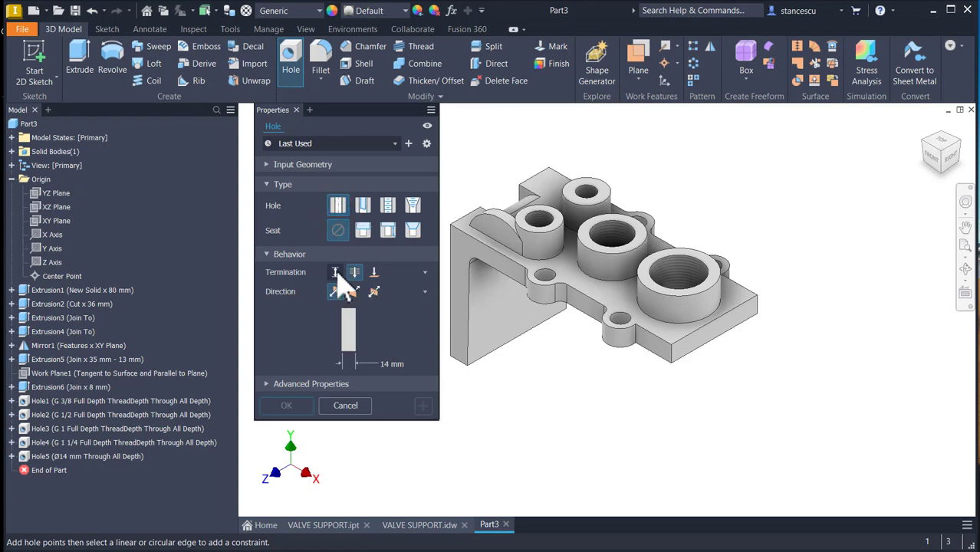
{"action": "left_click", "coordinate": [337, 272]}
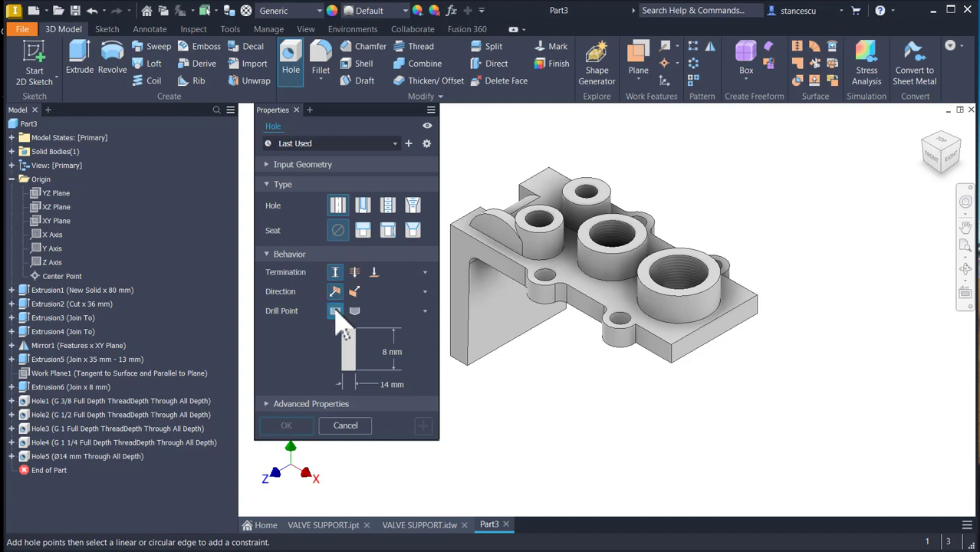
{"action": "middle_click_drag", "start_coordinate": [506, 382], "coordinate": [598, 390], "text": "shift"}
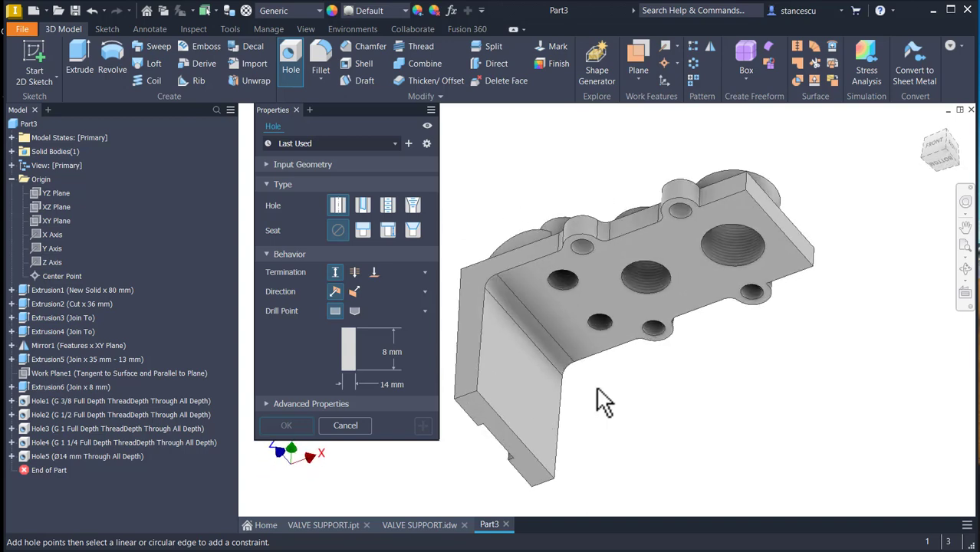
{"action": "scroll", "coordinate": [600, 386], "scroll_direction": "down", "scroll_amount": 3}
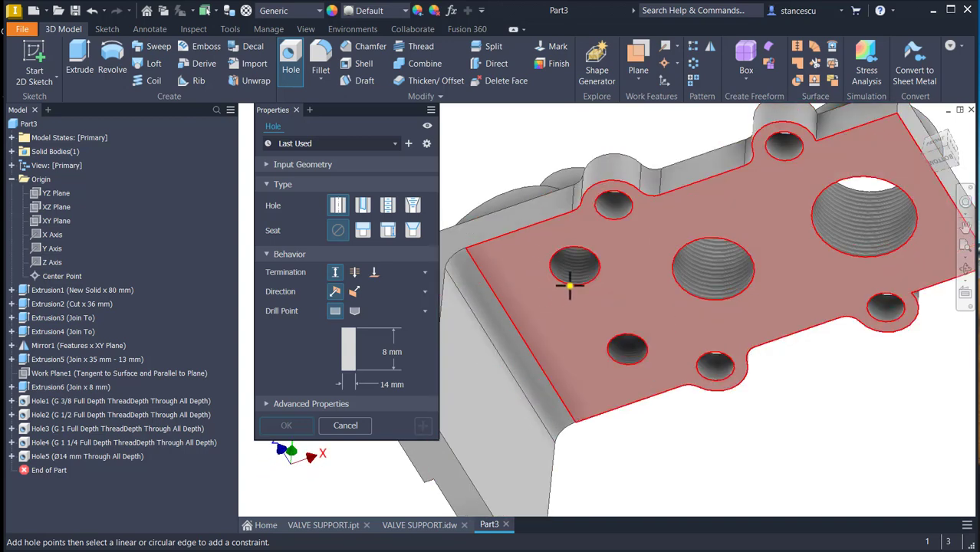
{"action": "left_click", "coordinate": [571, 310]}
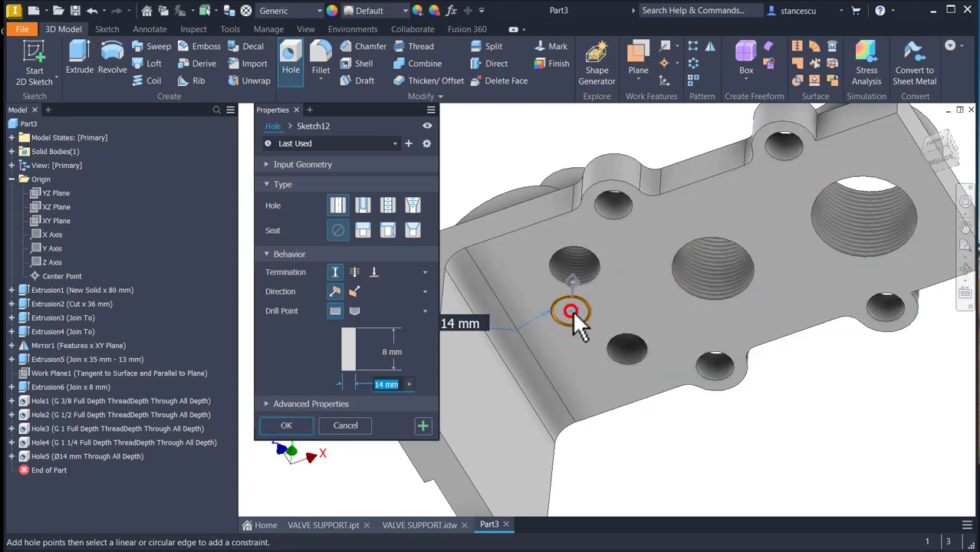
{"action": "left_click", "coordinate": [591, 280]}
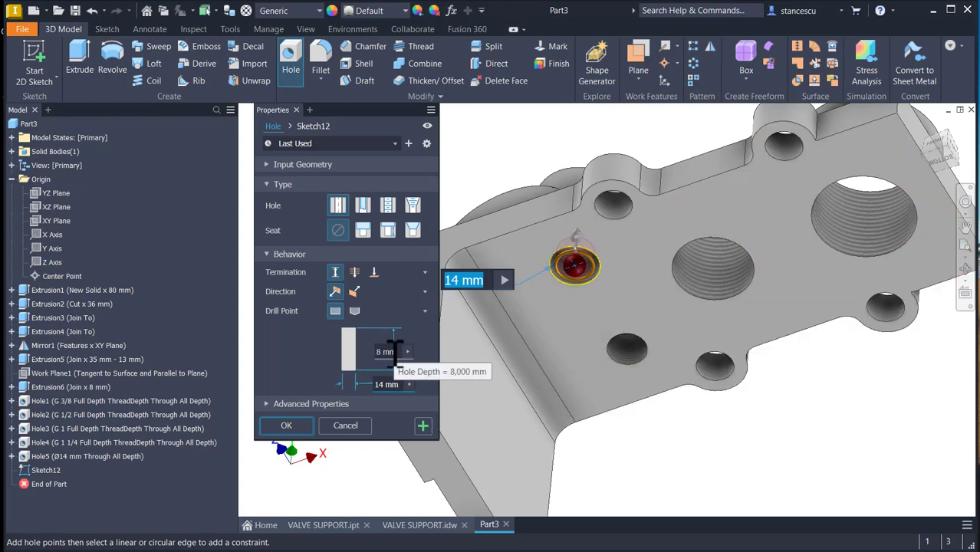
Set the recess hole's diameter to 25 mm and create it, keeping the Hole command ready for another
{"action": "type", "text": "24"}
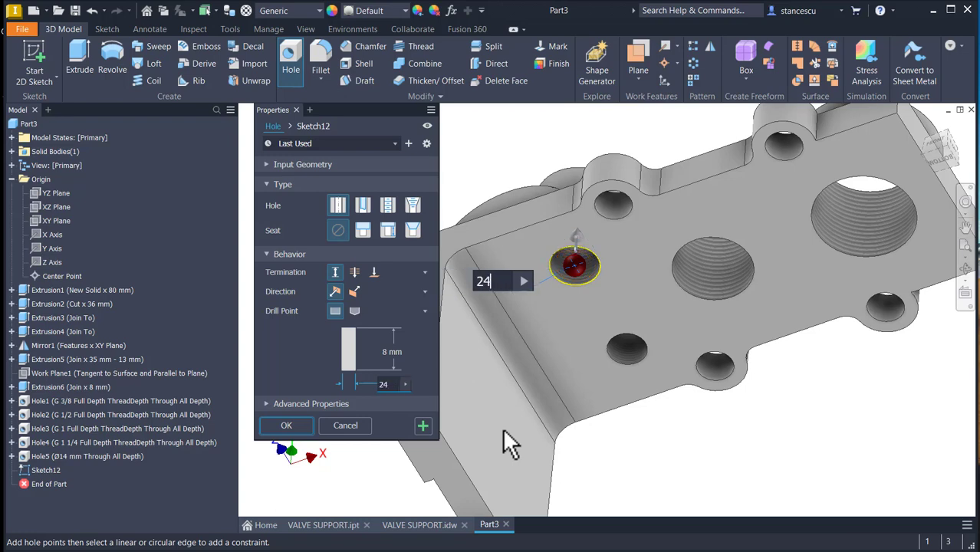
{"action": "key", "text": "Return"}
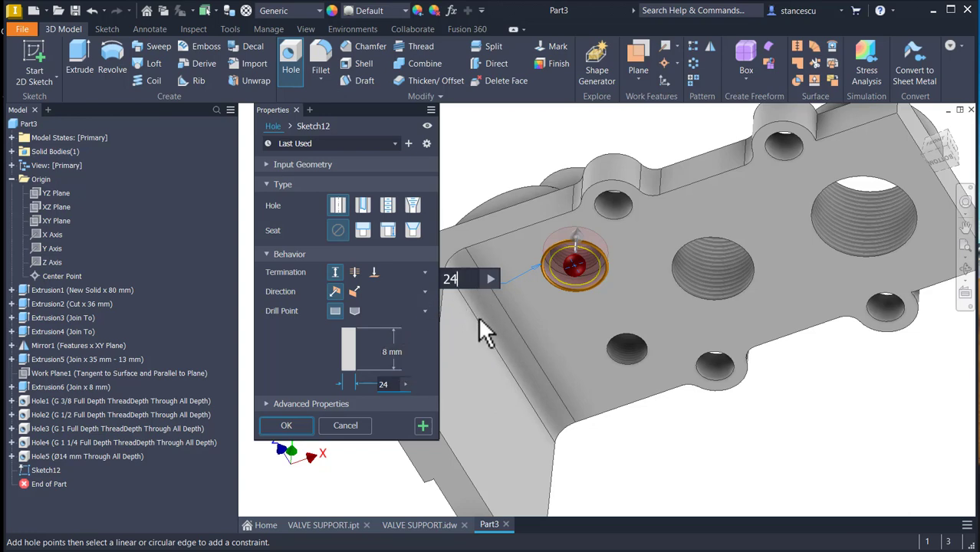
{"action": "key", "text": "BackSpace"}
{"action": "type", "text": "5"}
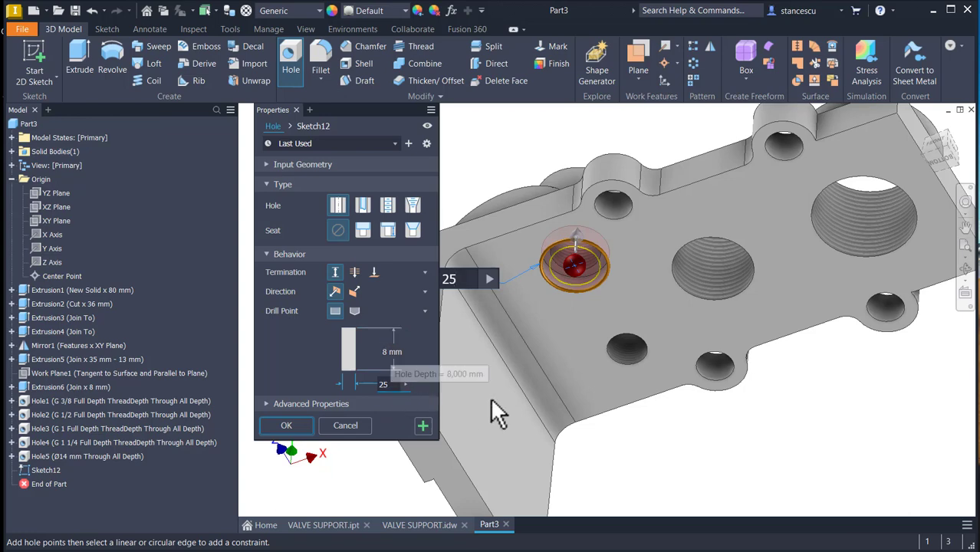
{"action": "left_click", "coordinate": [424, 427]}
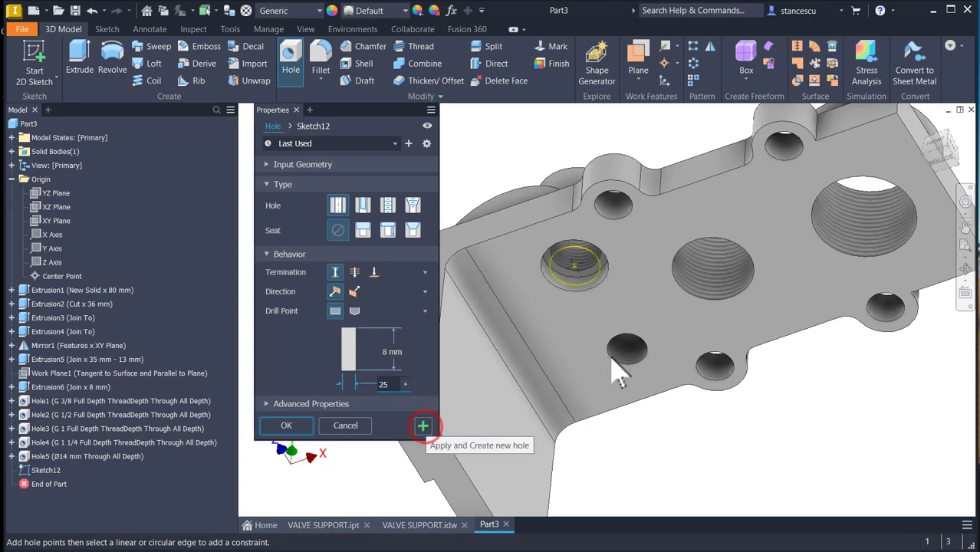
Create a matching recess, 25 mm in diameter and 8 mm deep, concentric with the other small boss's threaded hole
{"action": "left_click", "coordinate": [612, 393]}
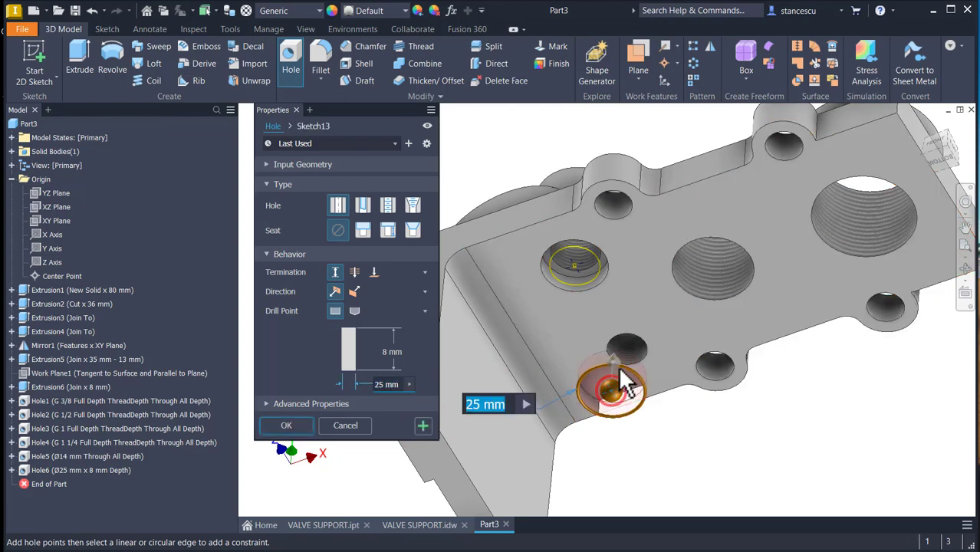
{"action": "left_click", "coordinate": [622, 340]}
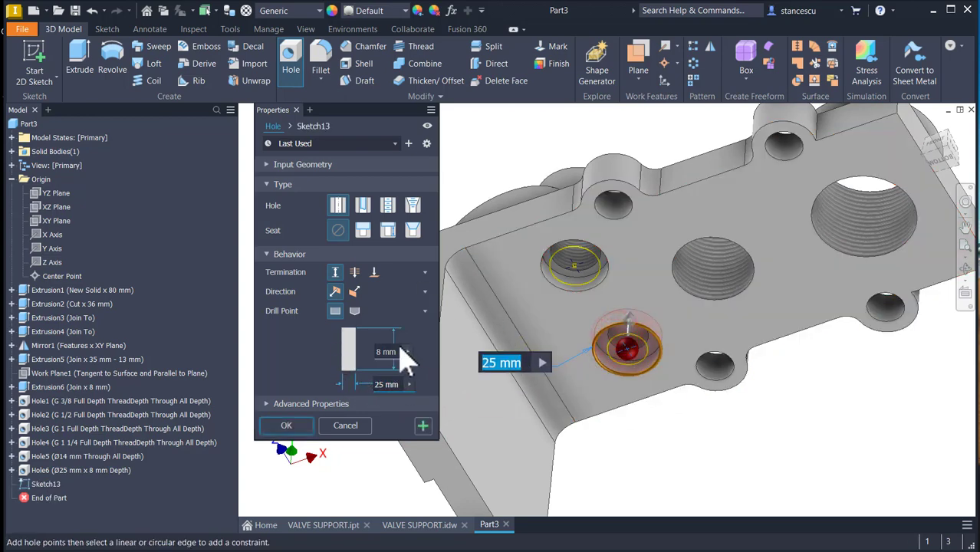
{"action": "left_click", "coordinate": [285, 428]}
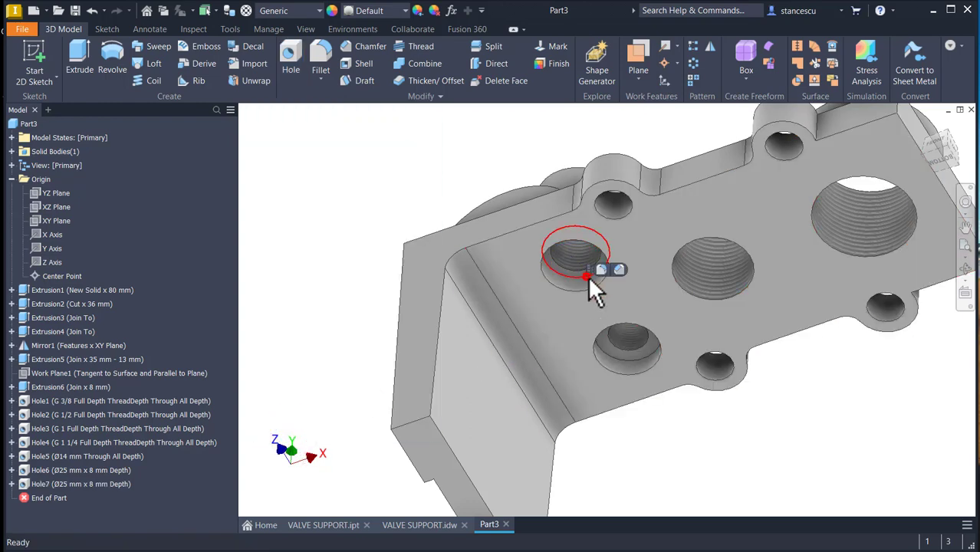
Fillet the inner bottom edges of both underside recesses with a 3 mm radius
{"action": "left_click", "coordinate": [595, 273]}
{"action": "left_click", "coordinate": [602, 269]}
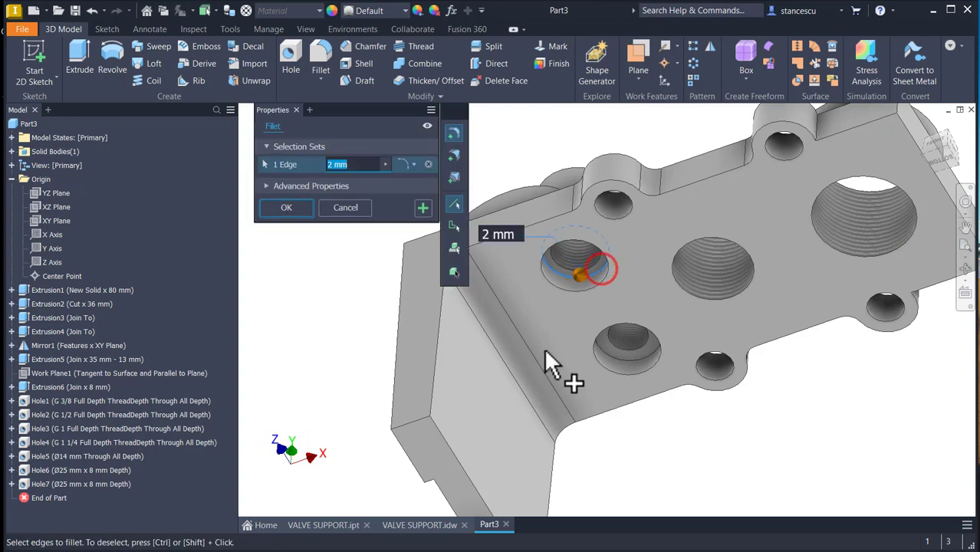
{"action": "type", "text": "3"}
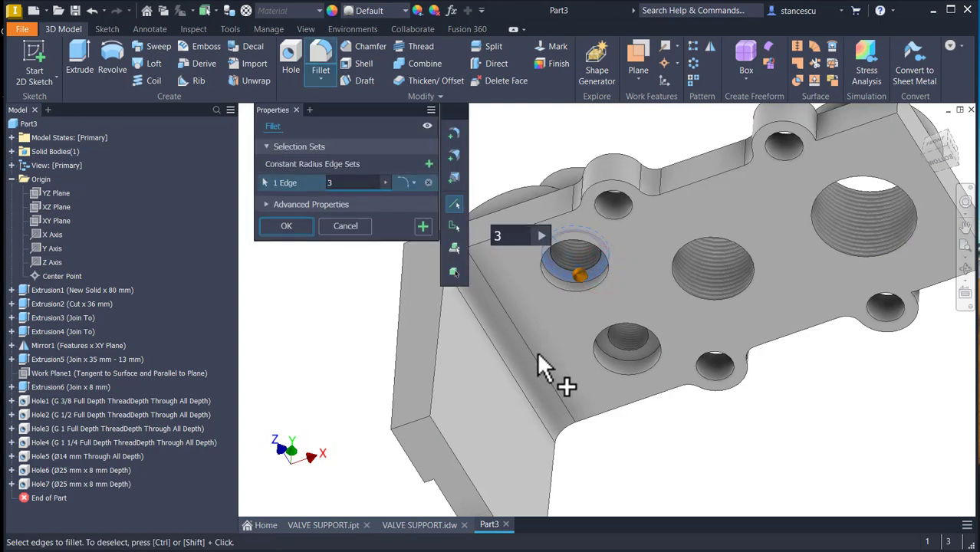
{"action": "left_click", "coordinate": [621, 366]}
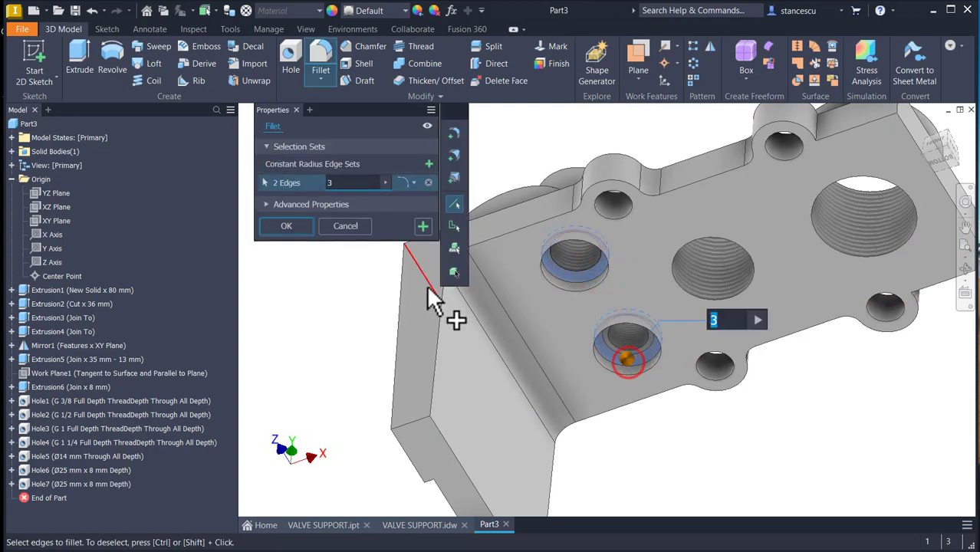
{"action": "left_click", "coordinate": [294, 227]}
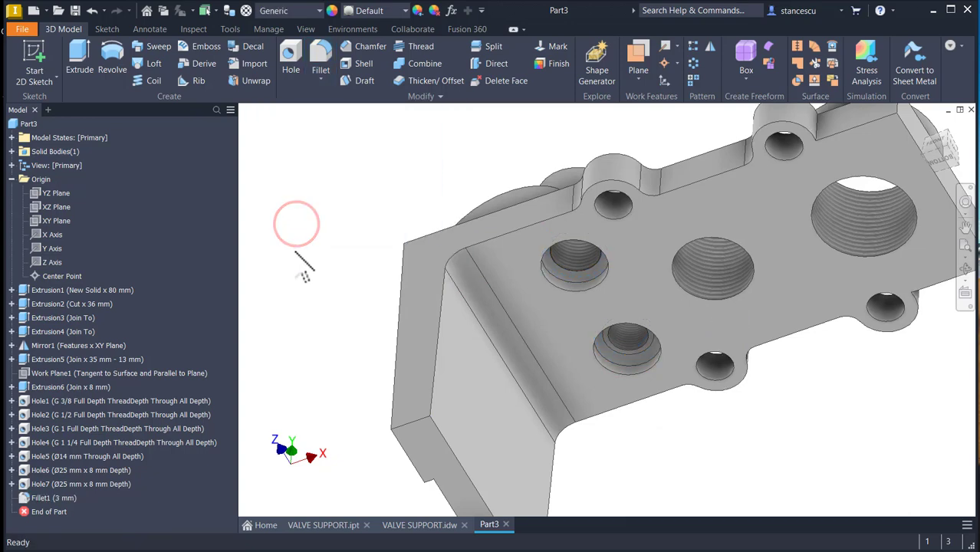
{"action": "key", "text": "F6"}
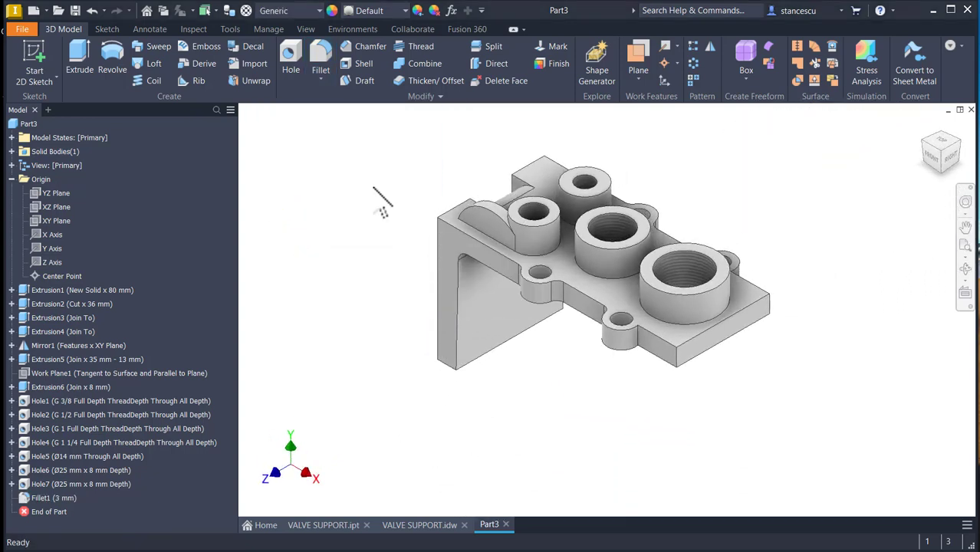
Check the 4xØ16 hole layout in VALVE SUPPORT.idw and start a sketch in Part3 on the vertical wall's outer face
{"action": "left_click", "coordinate": [420, 525]}
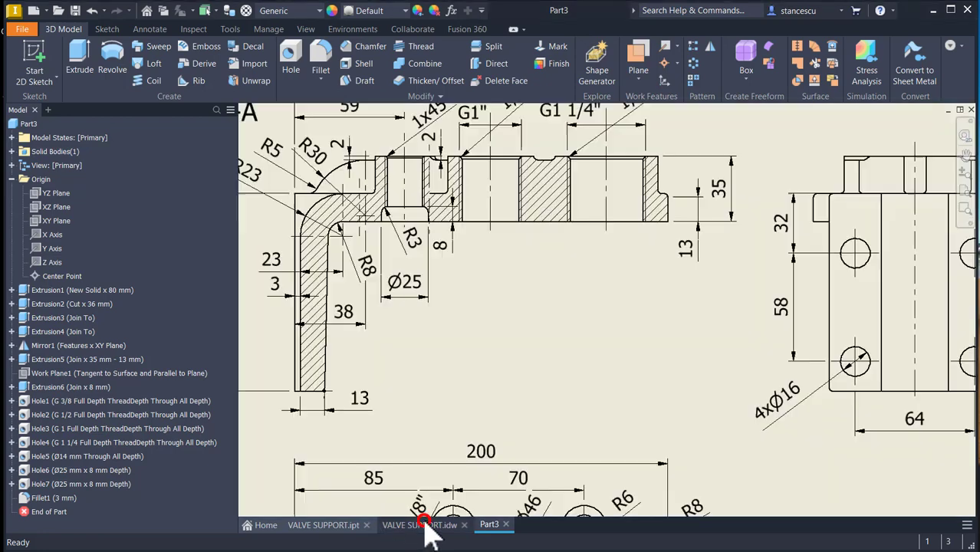
{"action": "middle_click_drag", "start_coordinate": [583, 349], "coordinate": [438, 350]}
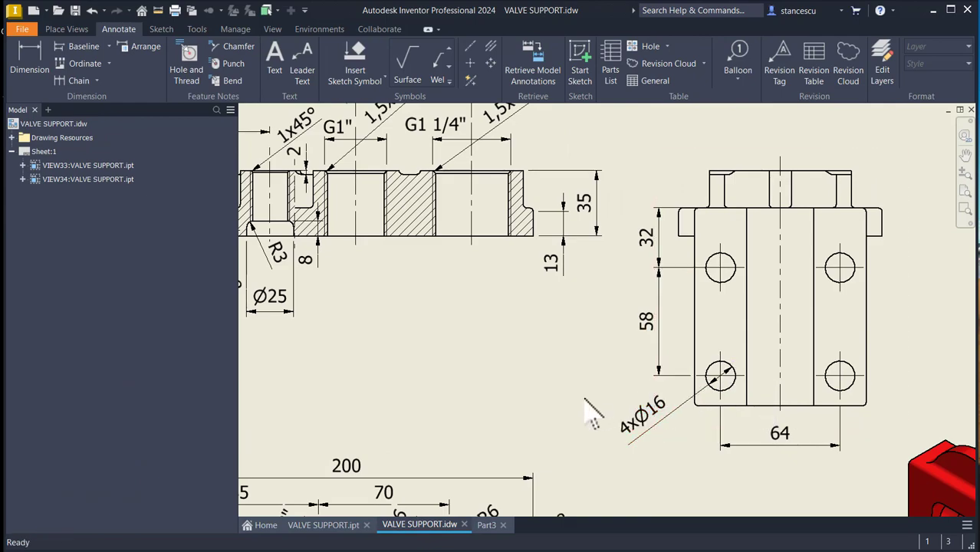
{"action": "key", "text": "Num_Lock"}
{"action": "middle_click", "coordinate": [491, 373]}
{"action": "middle_click", "coordinate": [490, 372]}
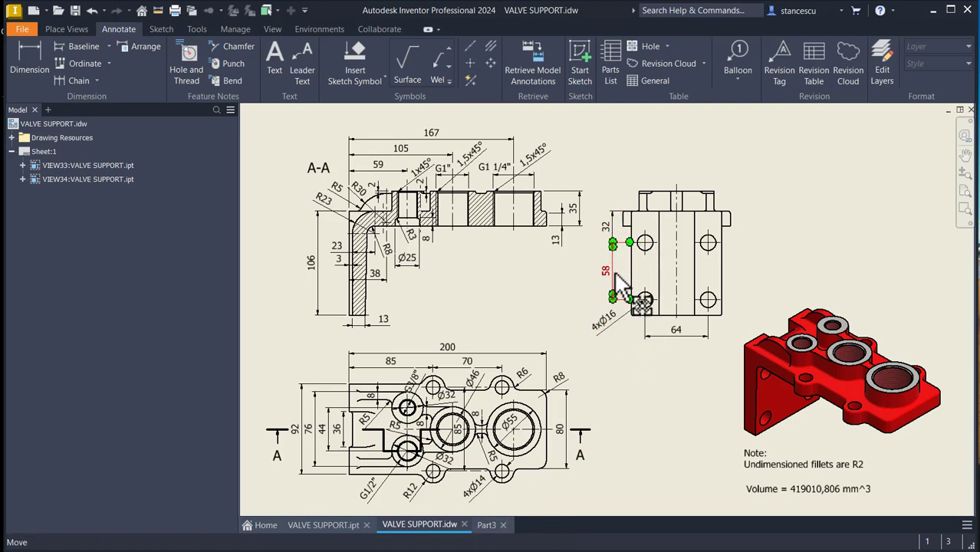
{"action": "left_click", "coordinate": [487, 524]}
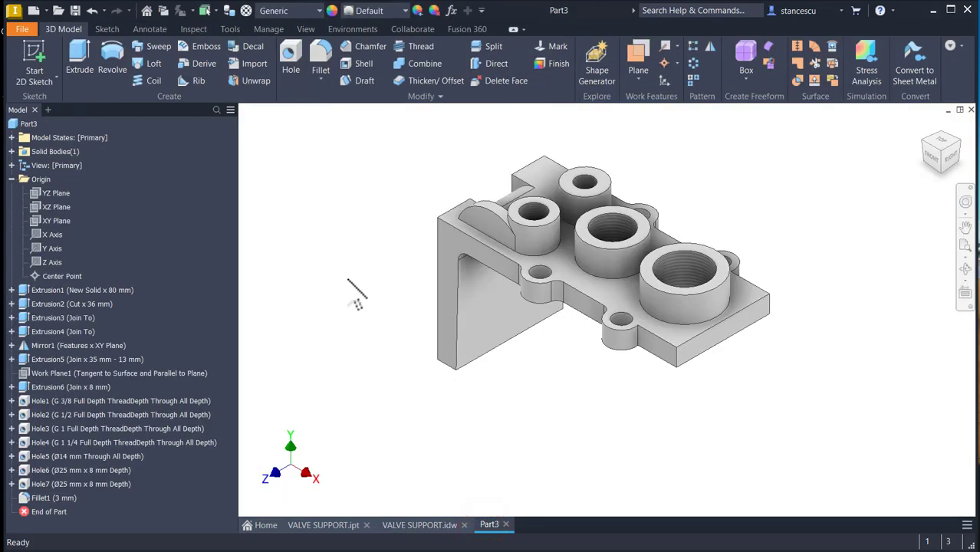
{"action": "middle_click_drag", "start_coordinate": [362, 219], "coordinate": [479, 354], "text": "shift"}
{"action": "left_click", "coordinate": [474, 326]}
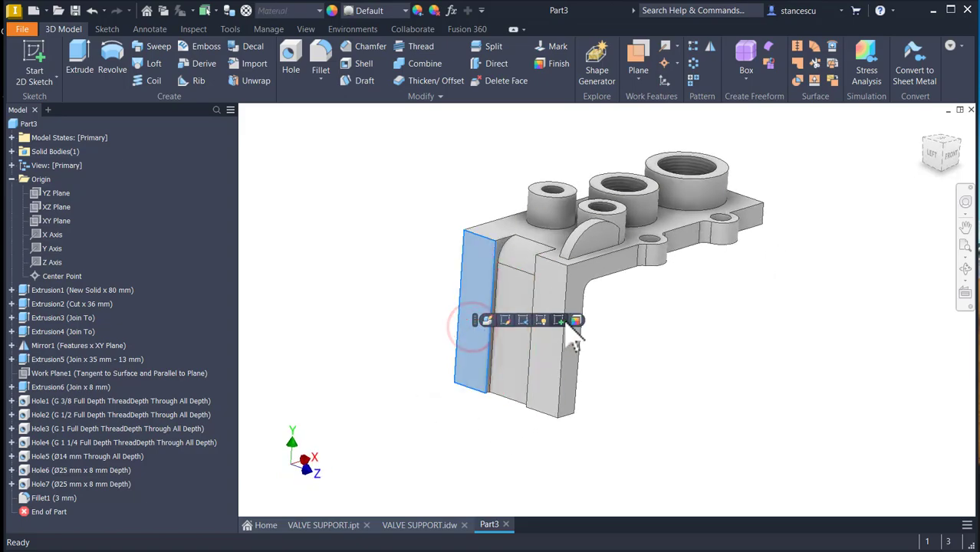
{"action": "left_click", "coordinate": [566, 322]}
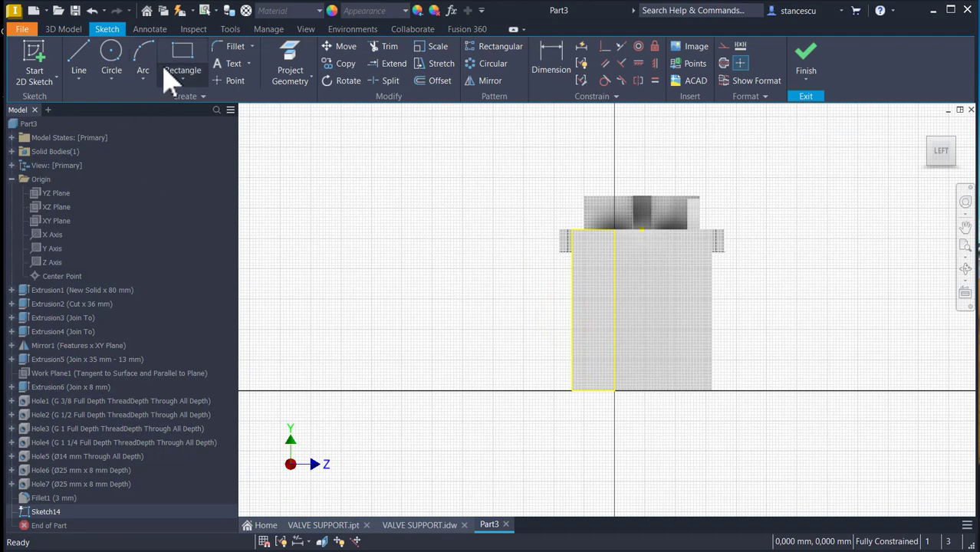
Draw a two-point rectangle 64 mm wide and 58 mm high on the vertical wall
{"action": "left_click", "coordinate": [182, 57]}
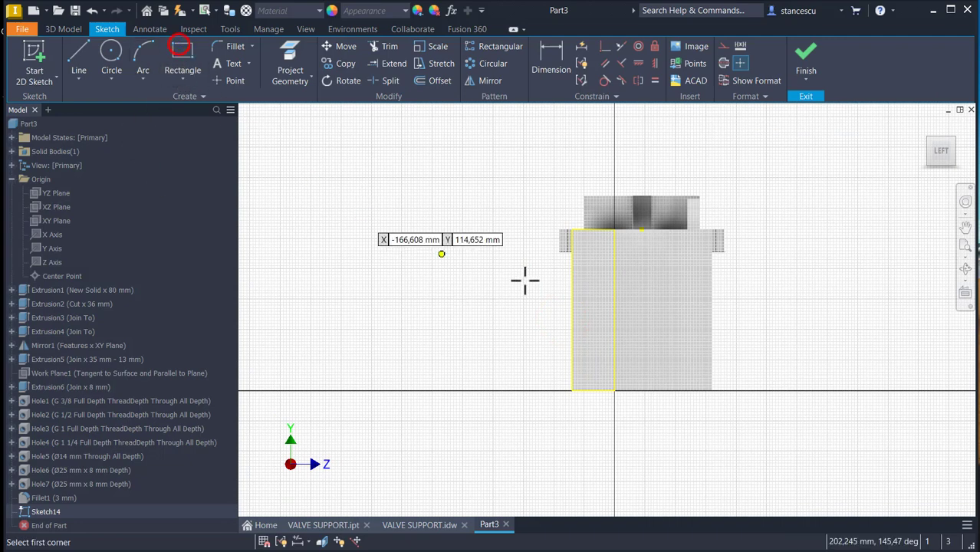
{"action": "left_click", "coordinate": [597, 275]}
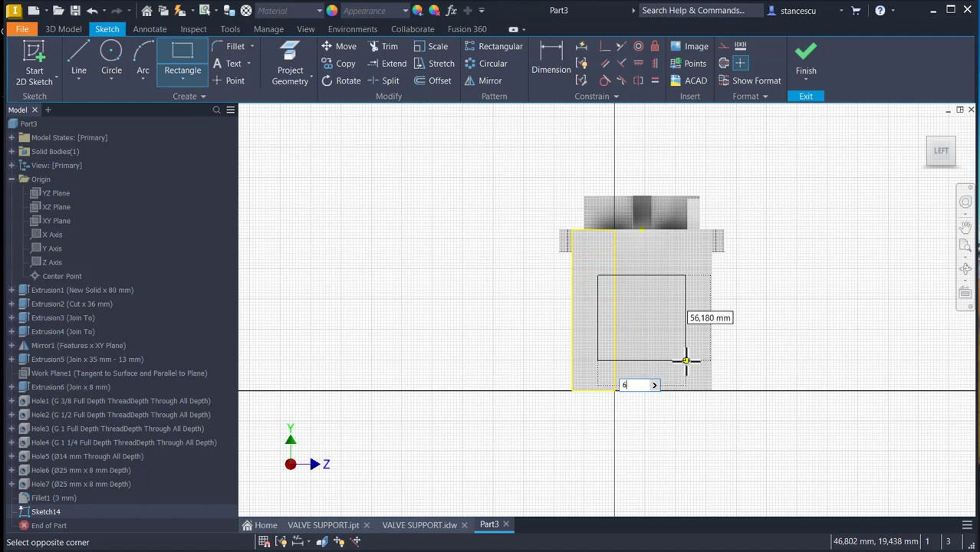
{"action": "key", "text": "Tab"}
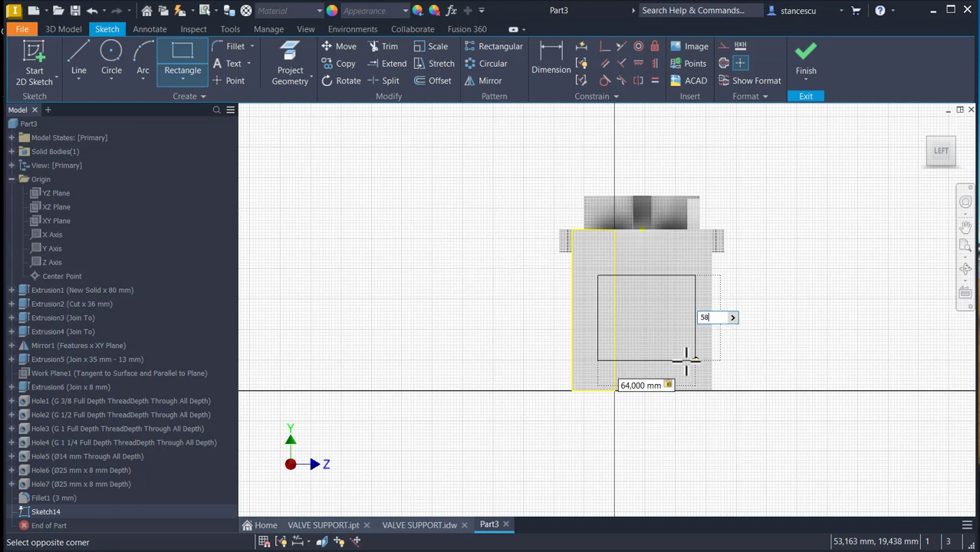
{"action": "type", "text": "58"}
{"action": "key", "text": "Return"}
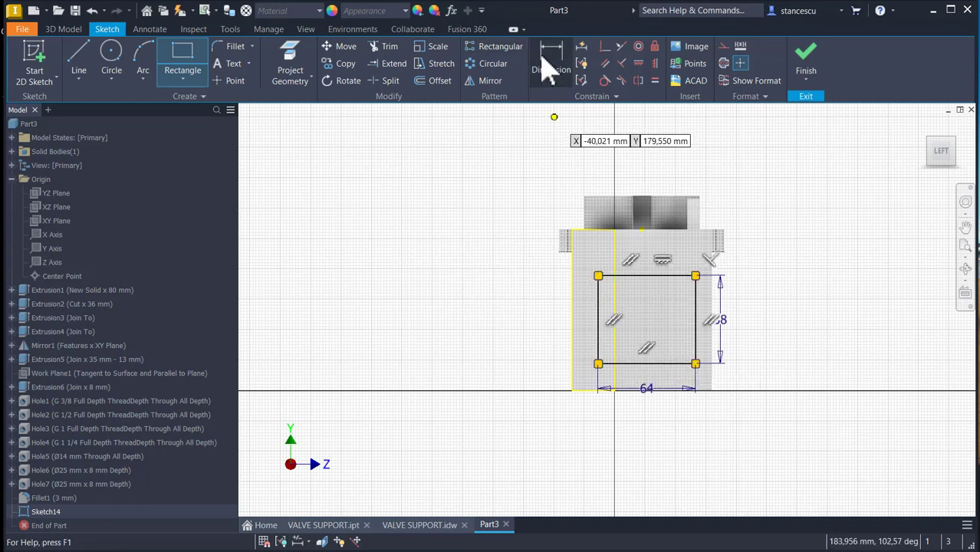
Dimension the rectangle's top edge 32 mm below the wall's top edge and align its midpoint vertically with the projected origin point
{"action": "left_click", "coordinate": [552, 67]}
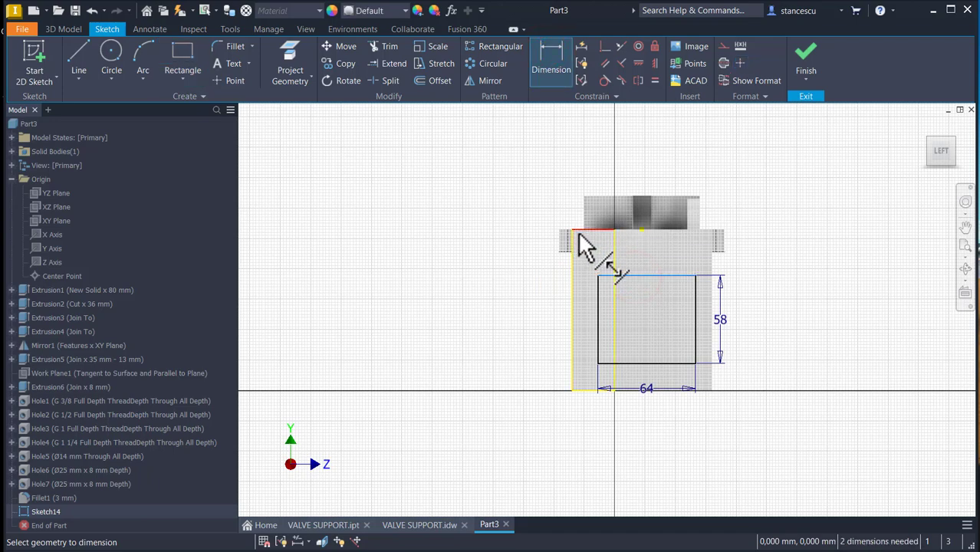
{"action": "left_click", "coordinate": [577, 231]}
{"action": "left_click", "coordinate": [510, 261]}
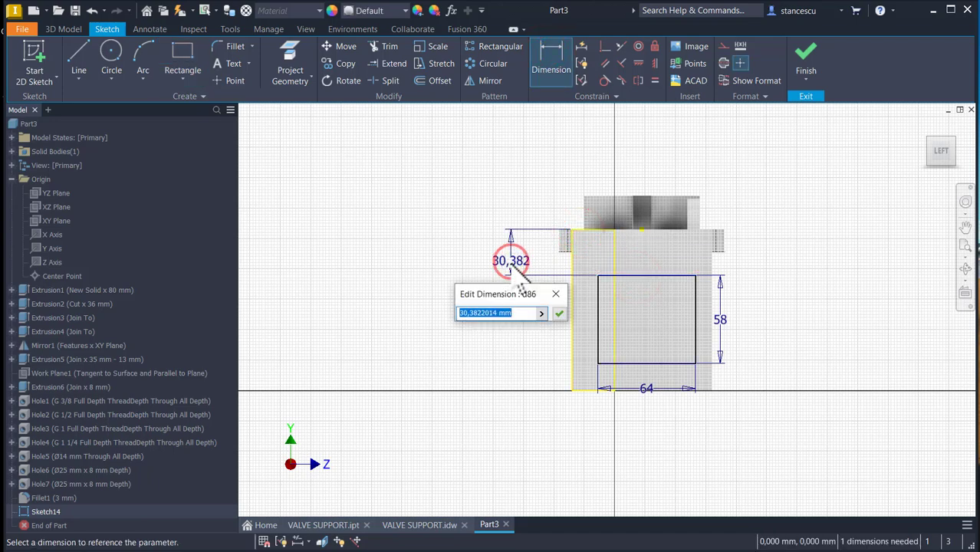
{"action": "type", "text": "32"}
{"action": "key", "text": "Return"}
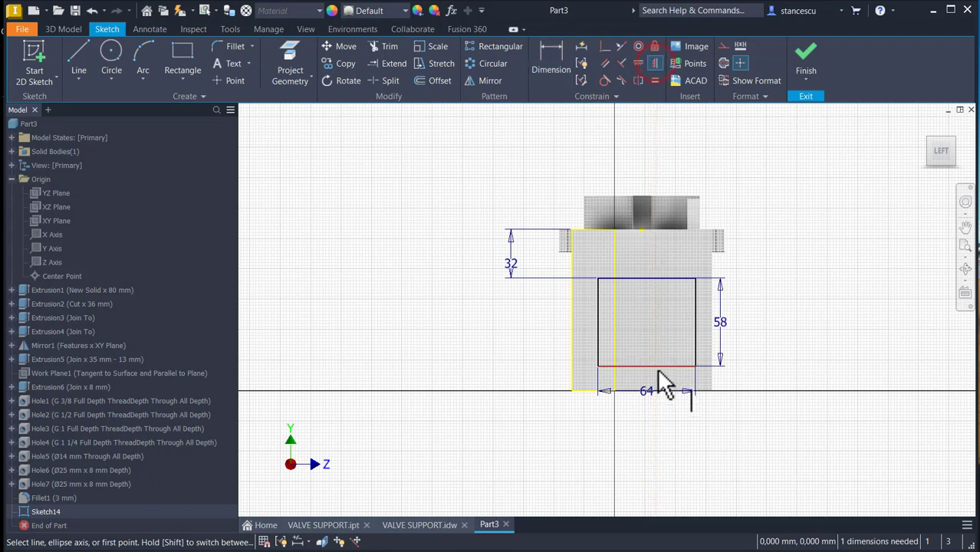
{"action": "left_click", "coordinate": [648, 277]}
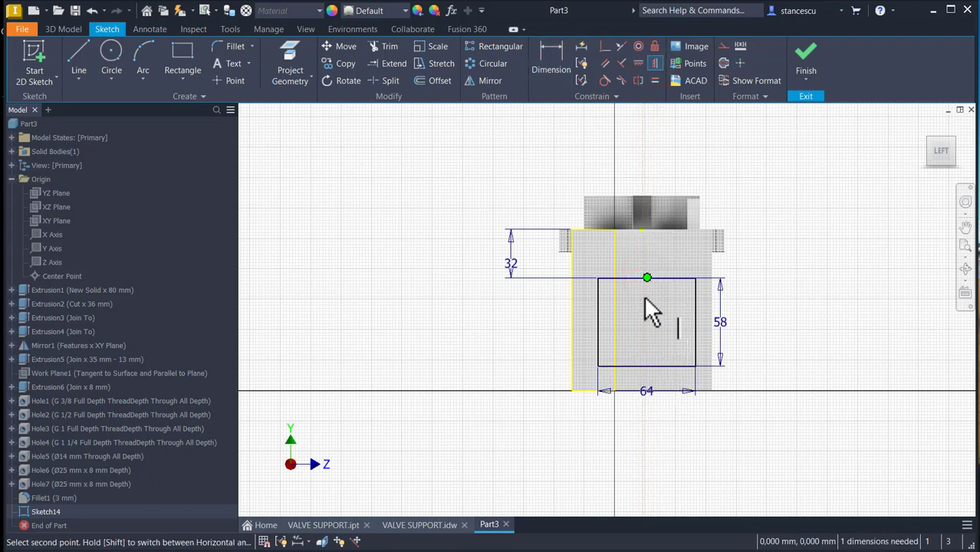
{"action": "left_click", "coordinate": [641, 229]}
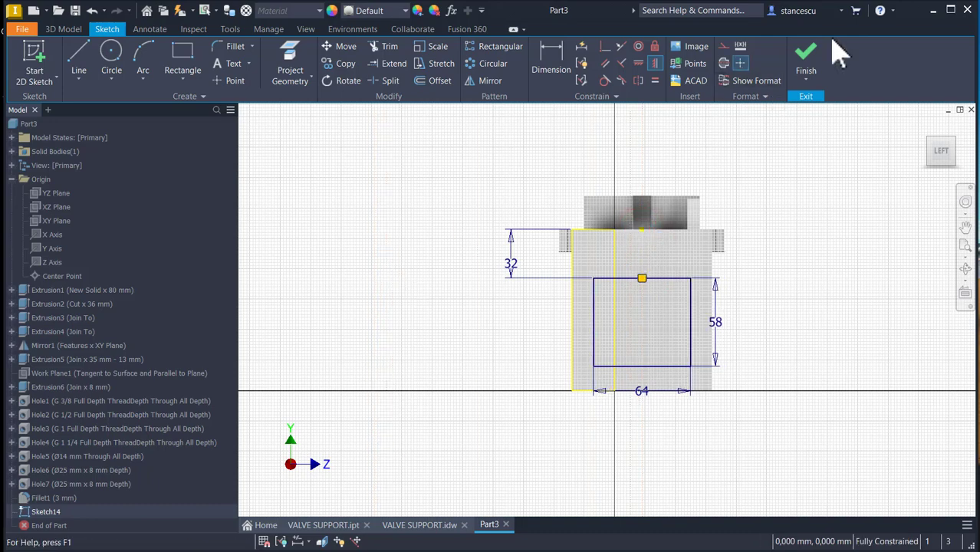
Finish the sketch and create four Ø16 mm through-all holes at the rectangle's corners on the vertical wall
{"action": "left_click", "coordinate": [811, 67]}
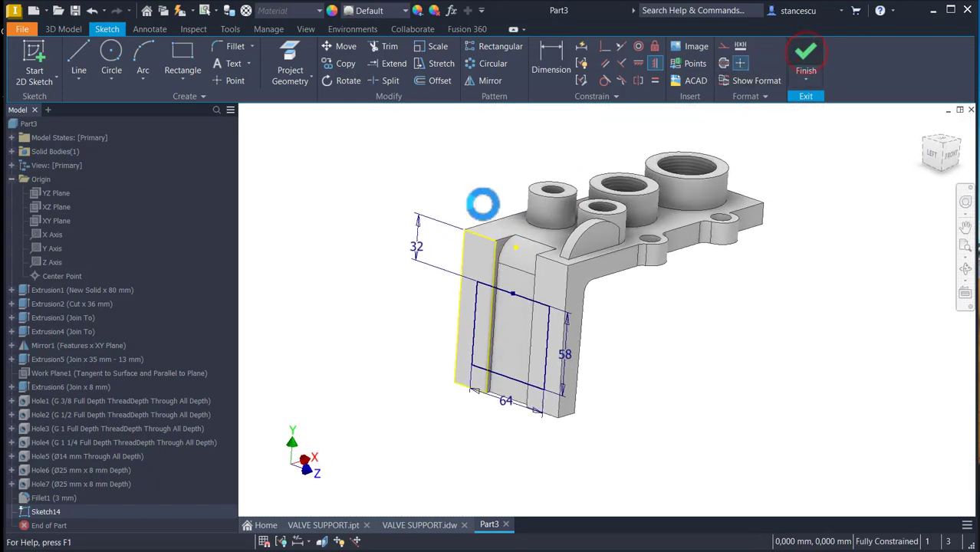
{"action": "left_click", "coordinate": [299, 60]}
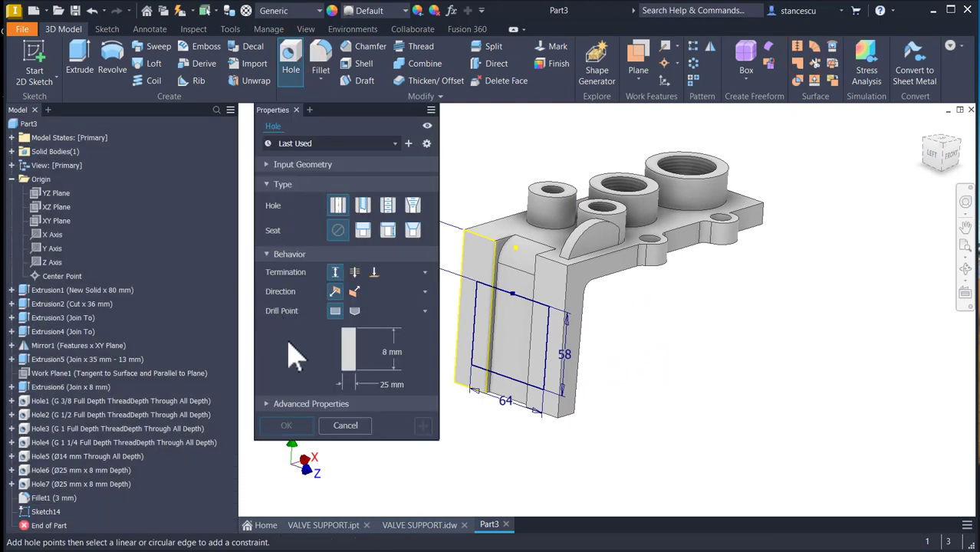
{"action": "left_click", "coordinate": [354, 314]}
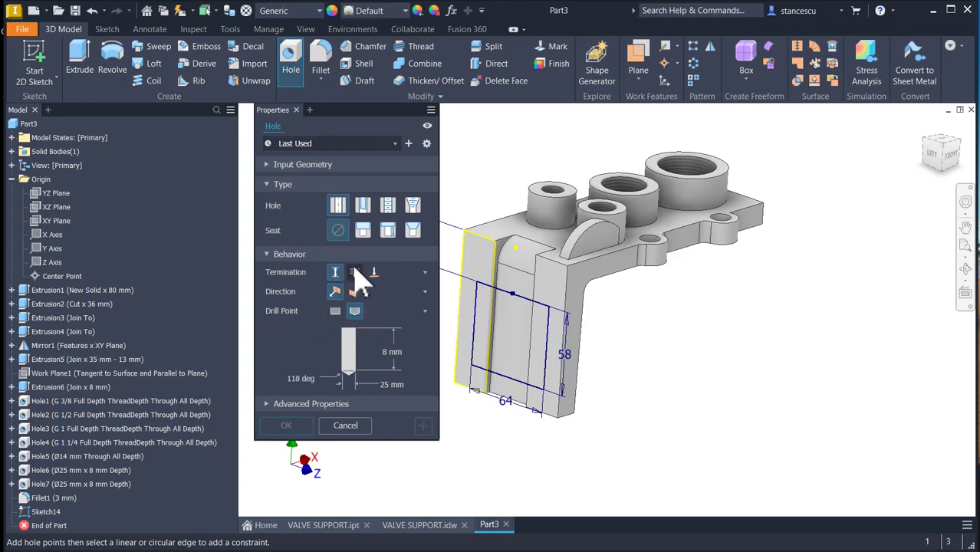
{"action": "left_click", "coordinate": [355, 272]}
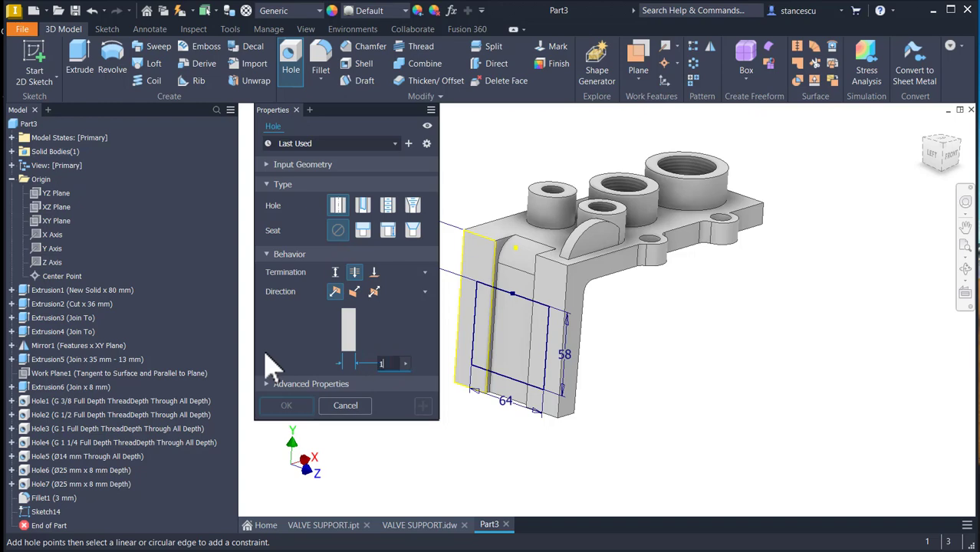
{"action": "left_click", "coordinate": [476, 284]}
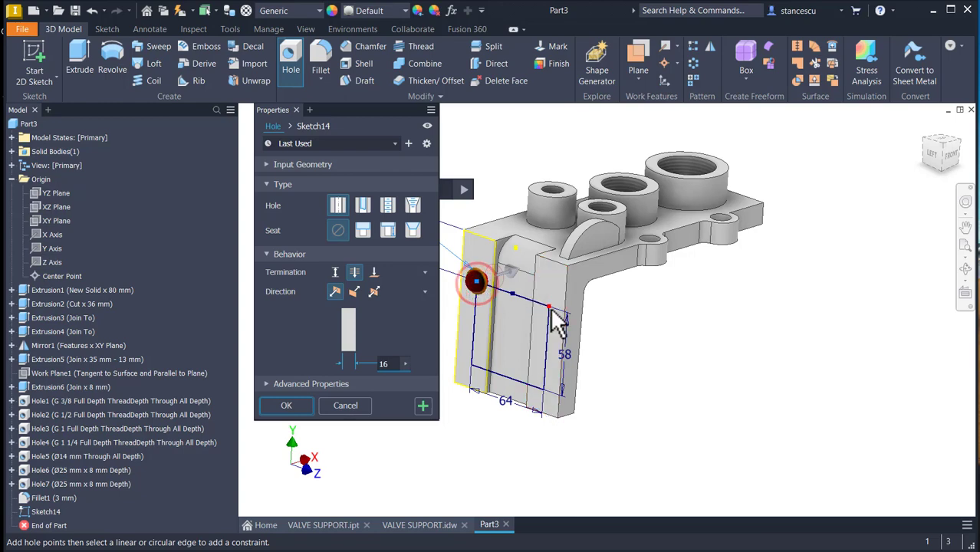
{"action": "left_click", "coordinate": [549, 306]}
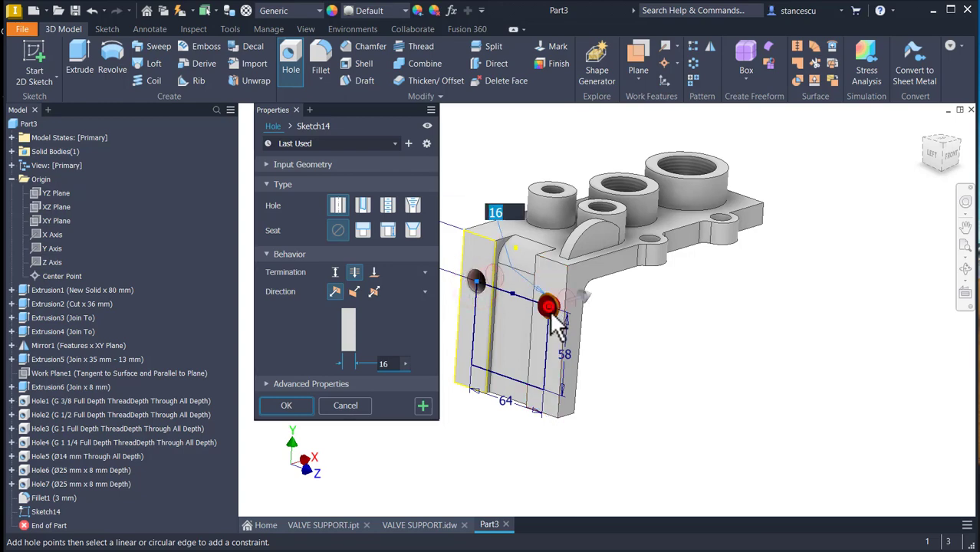
{"action": "left_click", "coordinate": [544, 390]}
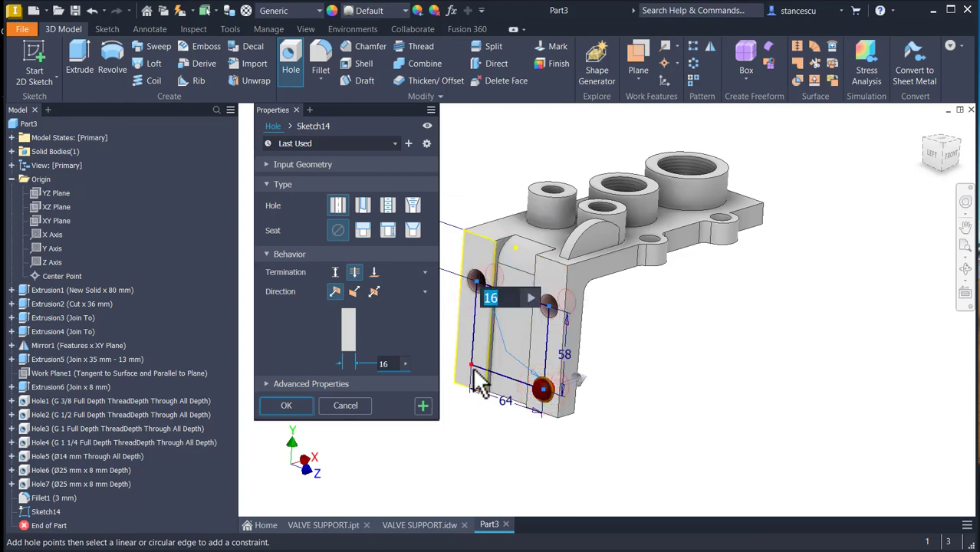
{"action": "left_click", "coordinate": [472, 366]}
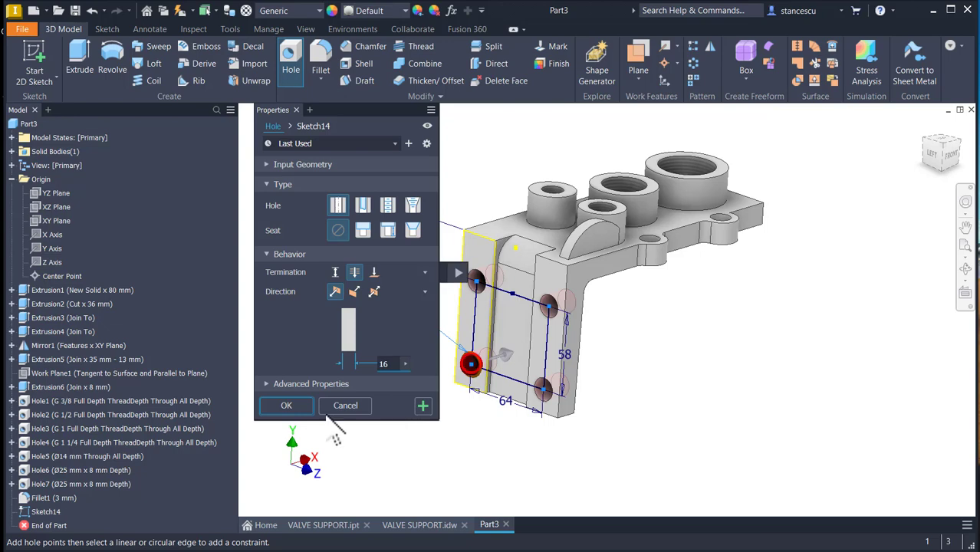
{"action": "left_click", "coordinate": [288, 405]}
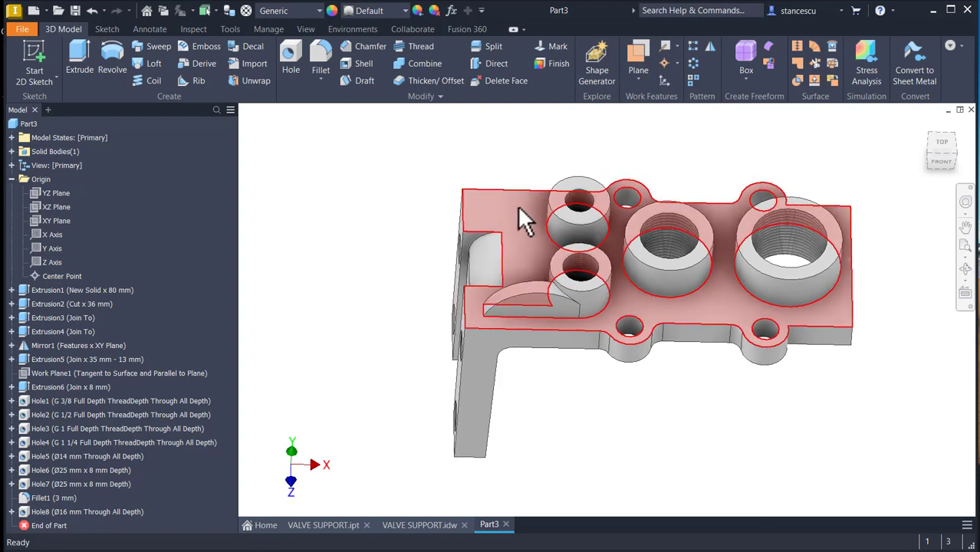
Mirror the curved rib Extrusion6 about the XY plane
{"action": "middle_click_drag", "start_coordinate": [518, 205], "coordinate": [390, 267], "text": "shift"}
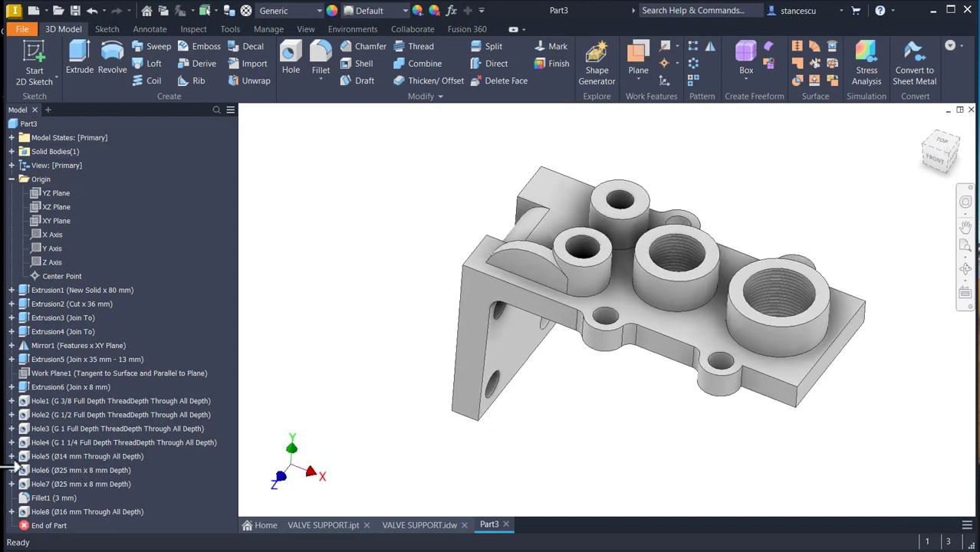
{"action": "left_click", "coordinate": [38, 388]}
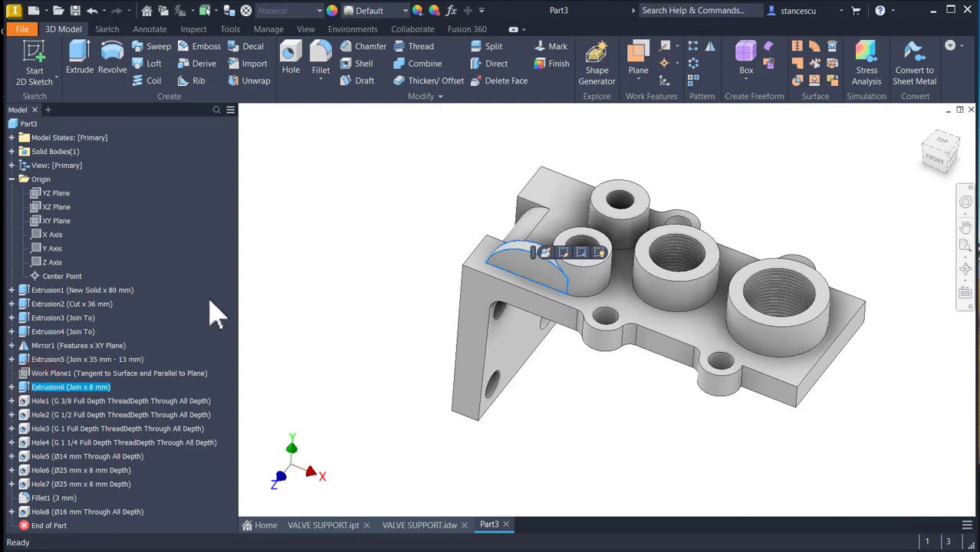
{"action": "left_click", "coordinate": [711, 48]}
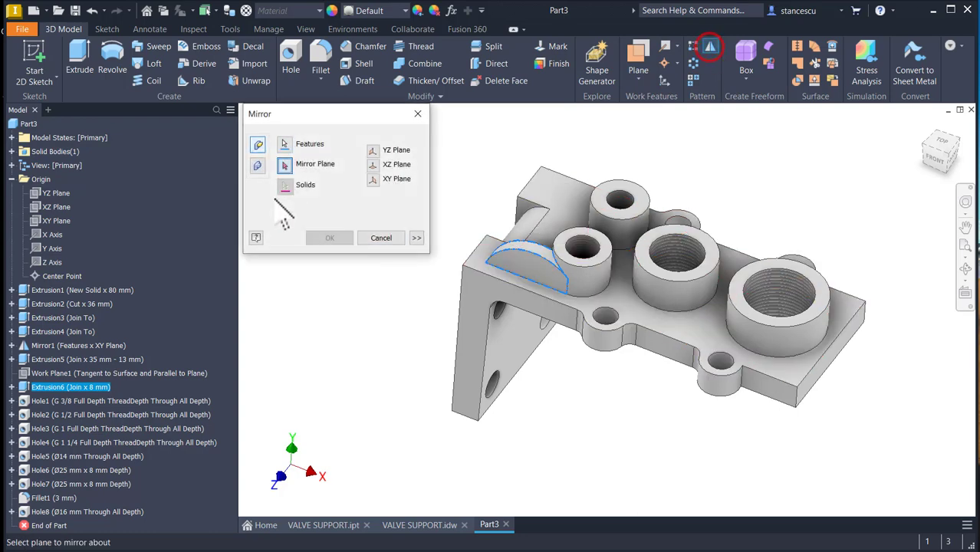
{"action": "left_click", "coordinate": [59, 221]}
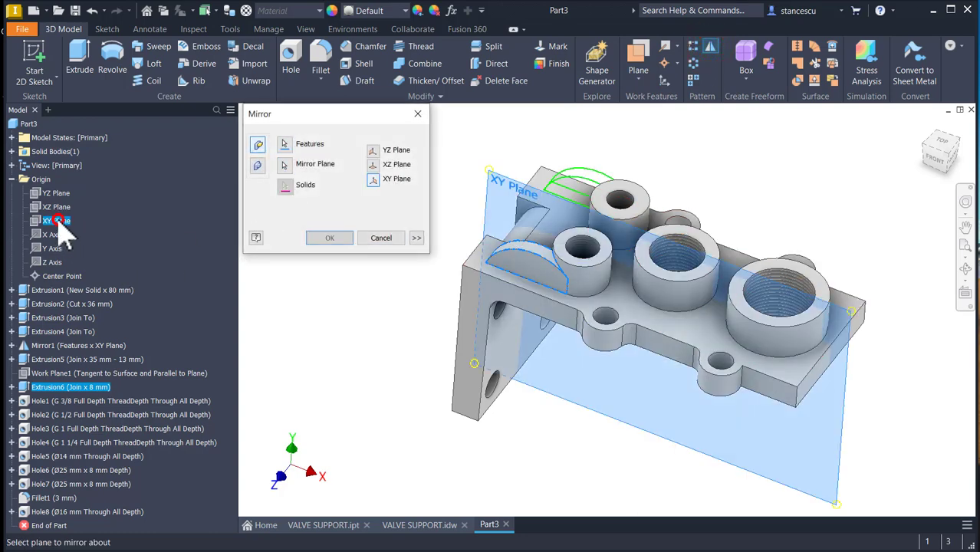
{"action": "left_click", "coordinate": [340, 238]}
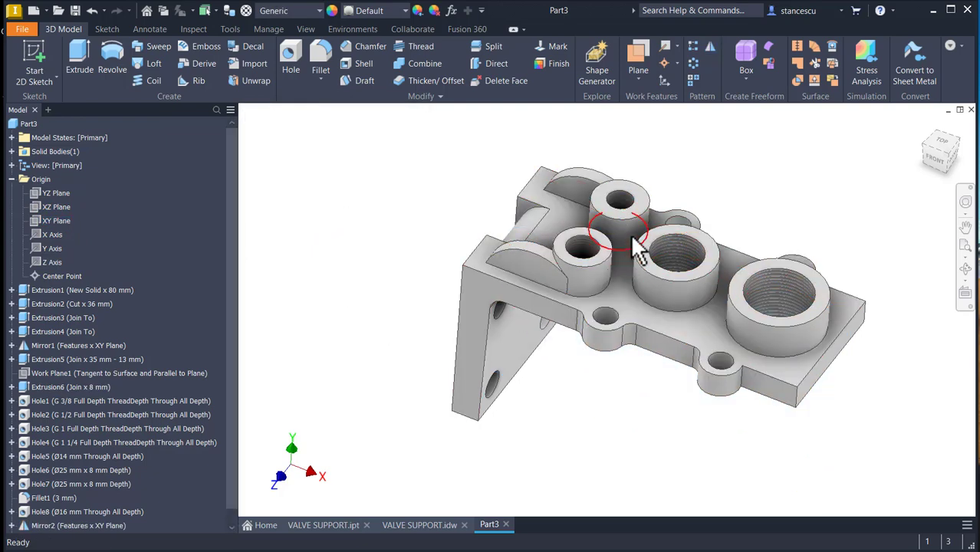
Check the ribs connecting the bosses in VALVE SUPPORT.idw and start a sketch on the plate's top face in Part3 with sliced graphics
{"action": "middle_click_drag", "start_coordinate": [674, 258], "coordinate": [381, 522], "text": "shift"}
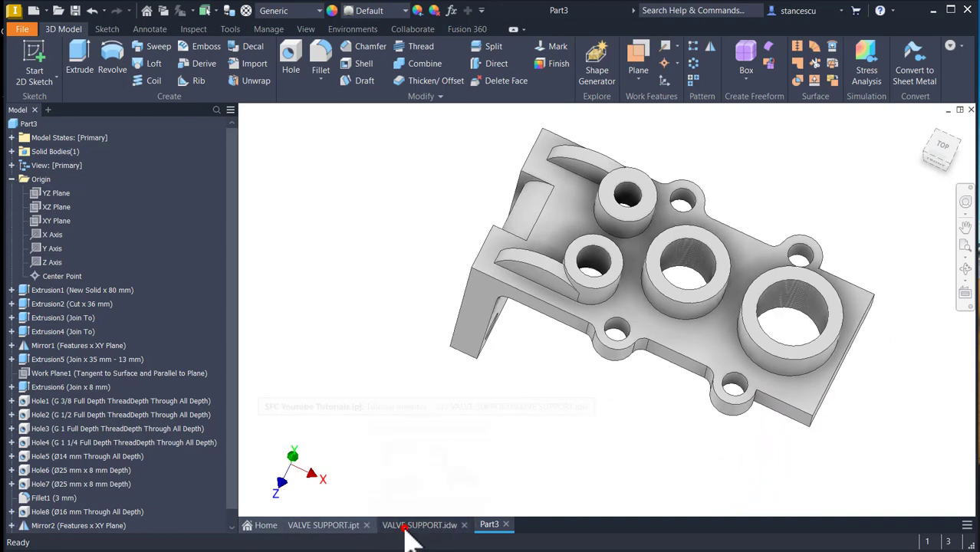
{"action": "left_click", "coordinate": [407, 531]}
{"action": "scroll", "coordinate": [456, 438], "scroll_direction": "up", "scroll_amount": 3}
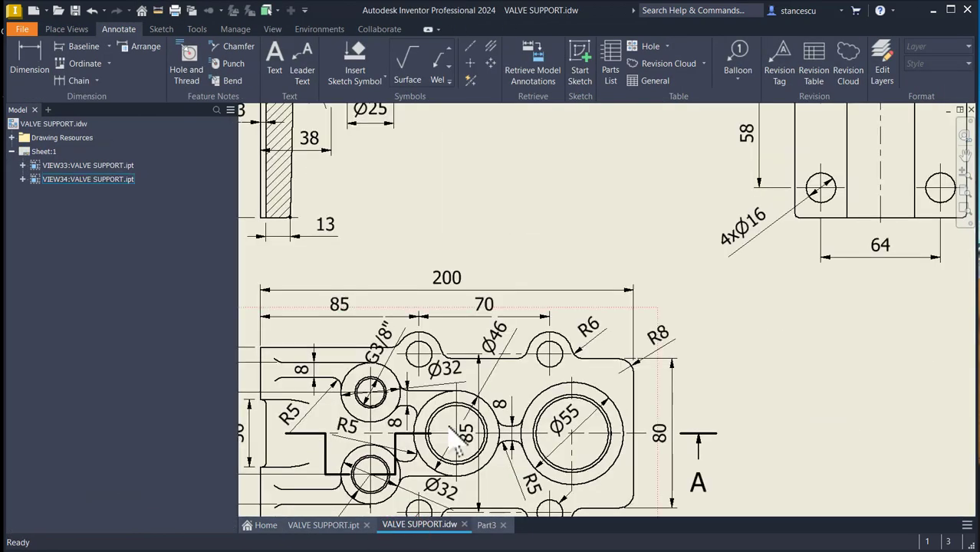
{"action": "scroll", "coordinate": [462, 357], "scroll_direction": "up", "scroll_amount": 3}
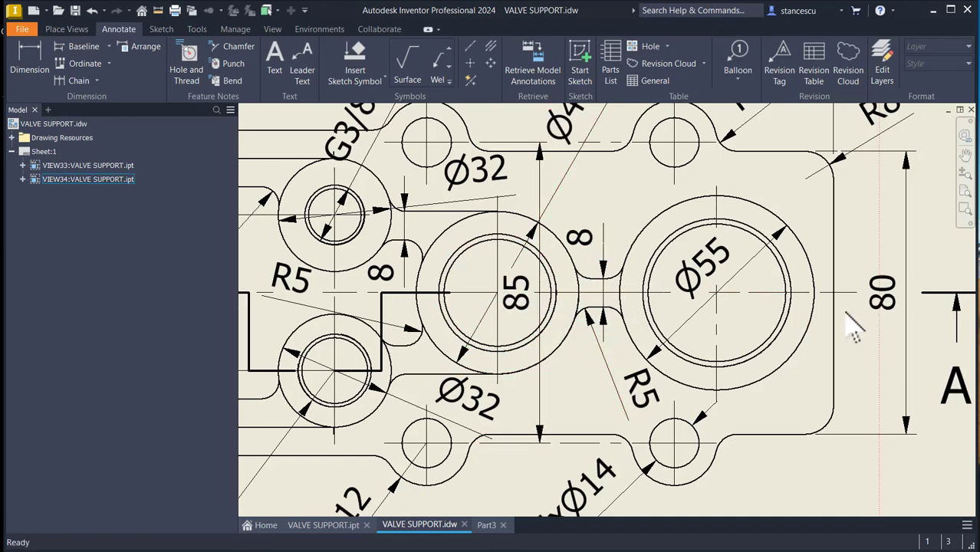
{"action": "scroll", "coordinate": [449, 484], "scroll_direction": "down", "scroll_amount": 5}
{"action": "key", "text": "Num_Lock"}
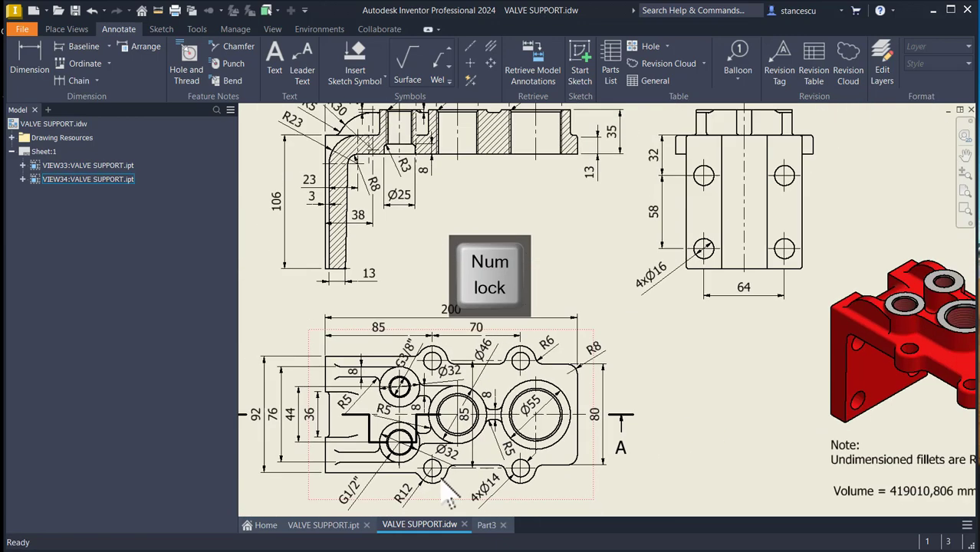
{"action": "left_click", "coordinate": [484, 527]}
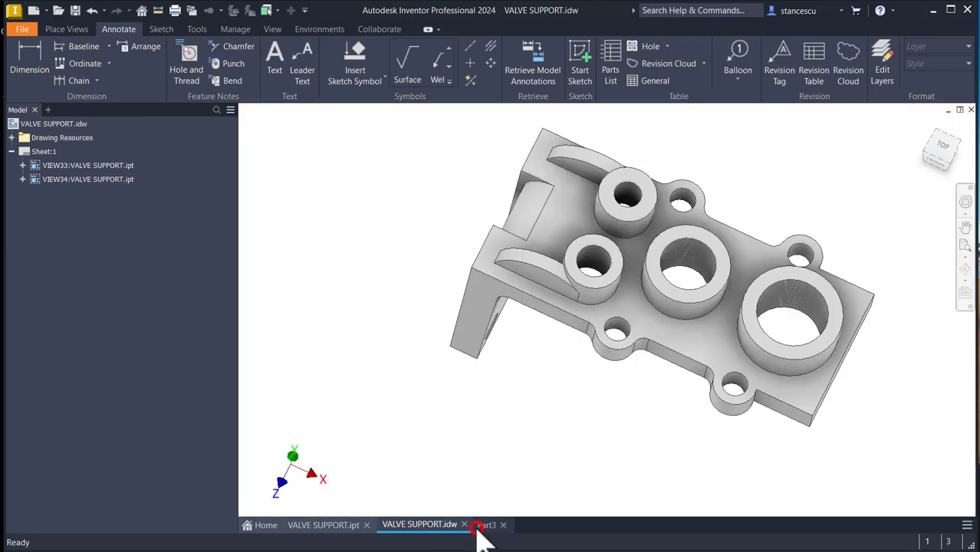
{"action": "scroll", "coordinate": [476, 318], "scroll_direction": "down", "scroll_amount": 1}
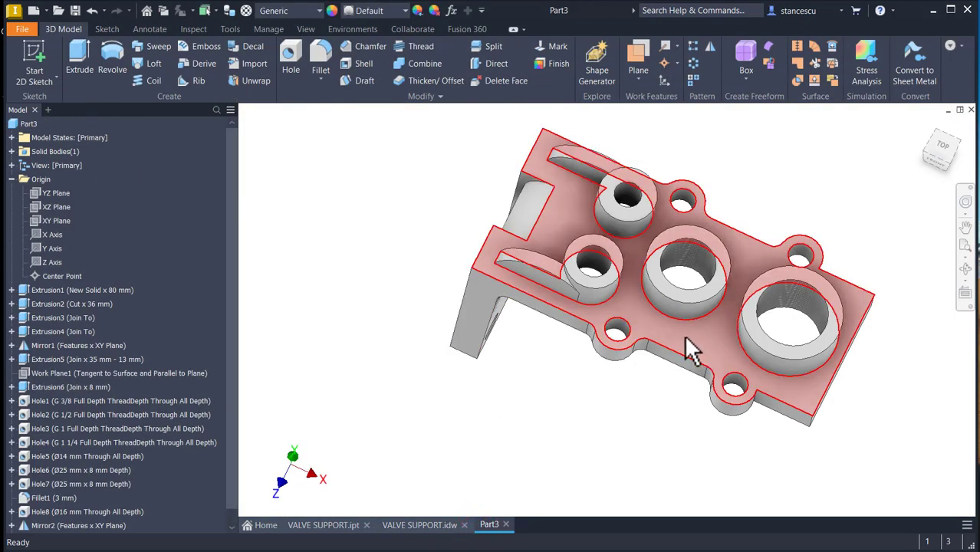
{"action": "left_click", "coordinate": [686, 339]}
{"action": "left_click", "coordinate": [768, 330]}
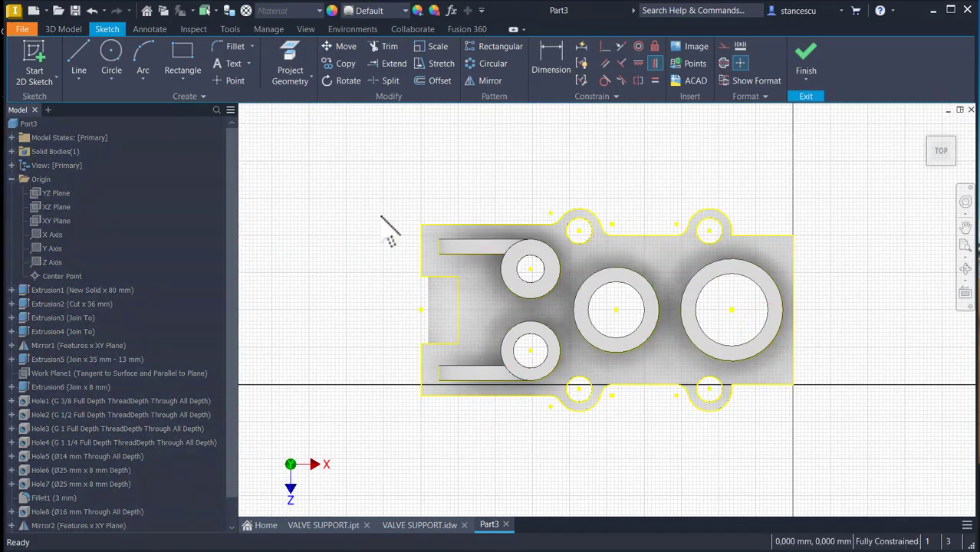
{"action": "key", "text": "F7"}
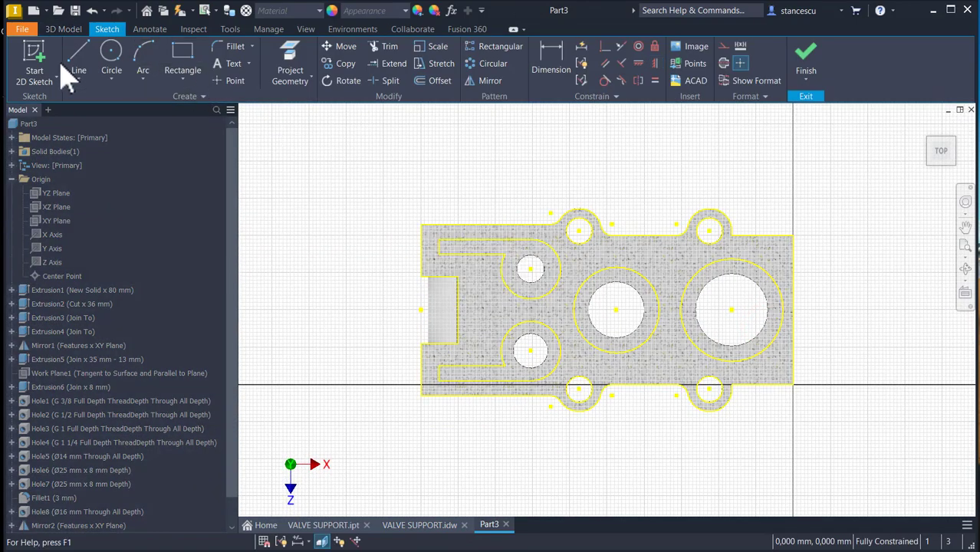
Draw two horizontal lines tangent to the middle boss circle, each running to the outline of one small boss
{"action": "left_click", "coordinate": [78, 60]}
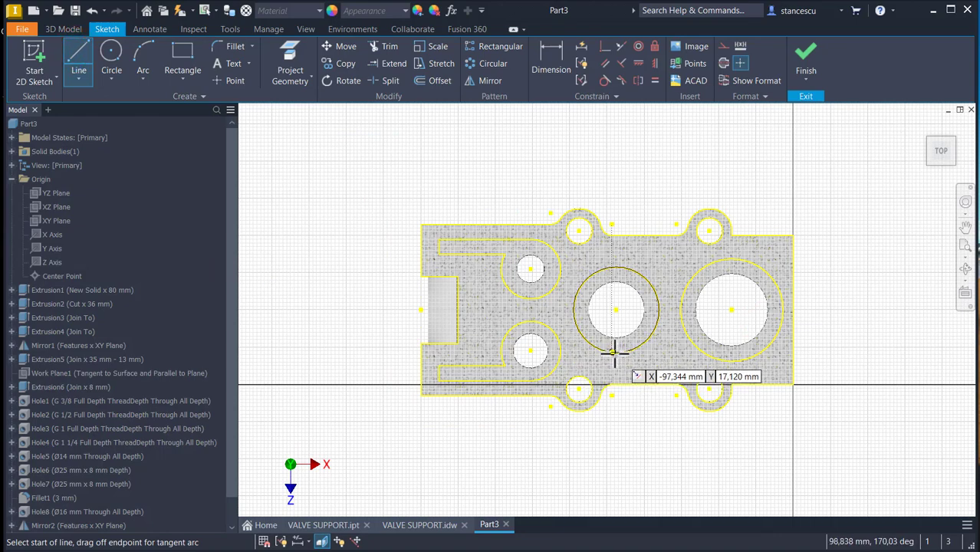
{"action": "scroll", "coordinate": [615, 353], "scroll_direction": "up", "scroll_amount": 3}
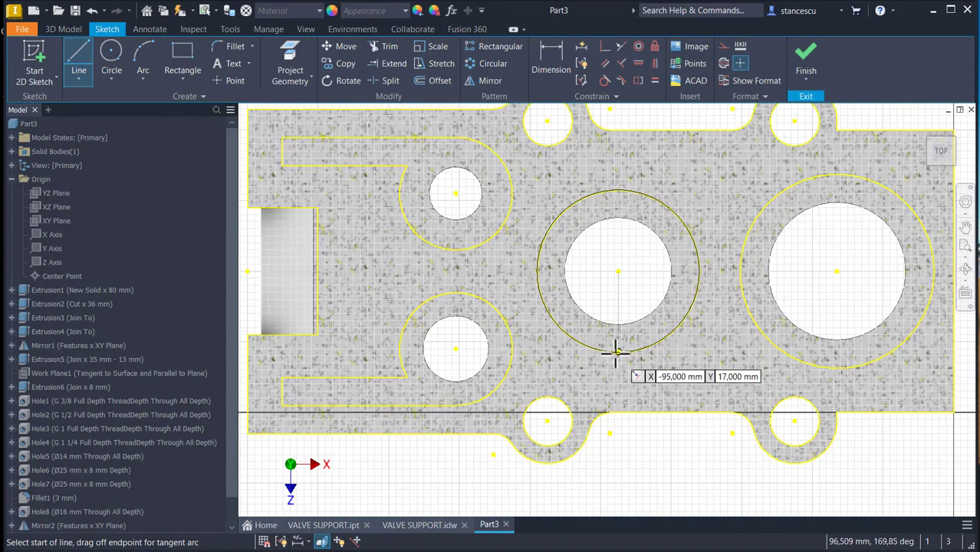
{"action": "left_click_drag", "start_coordinate": [615, 352], "coordinate": [514, 352]}
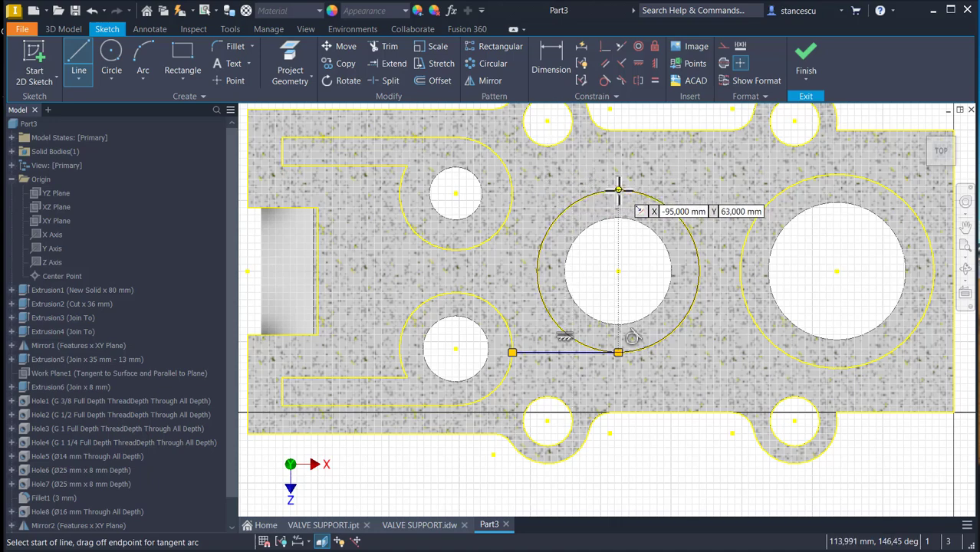
{"action": "left_click_drag", "start_coordinate": [618, 189], "coordinate": [514, 190]}
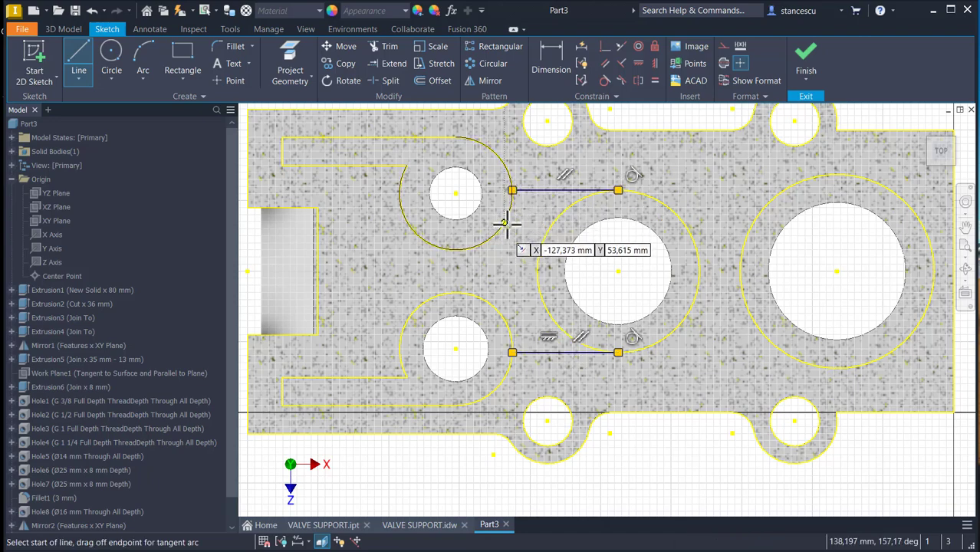
Draw two inner horizontal lines about 14 mm long, each joining one small boss to the middle boss circle
{"action": "left_click", "coordinate": [504, 223]}
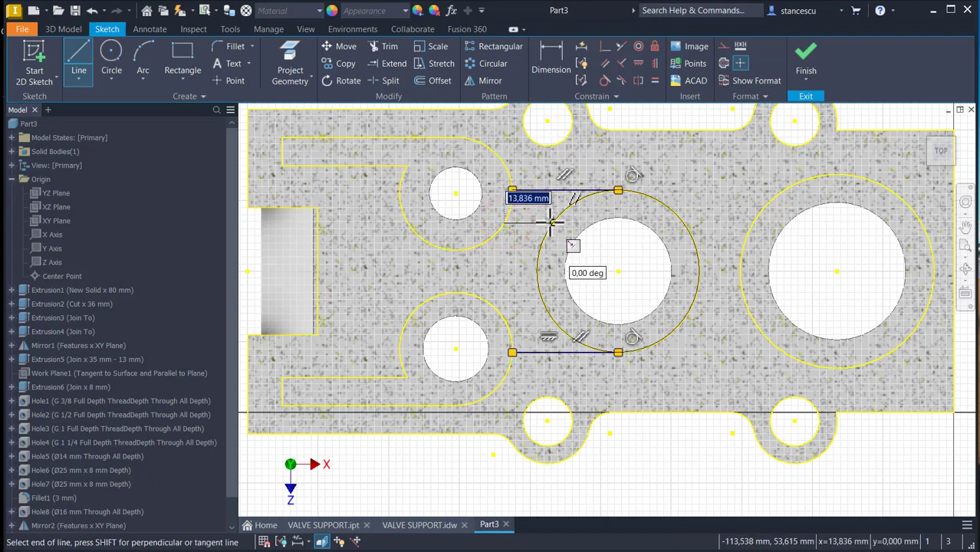
{"action": "left_click", "coordinate": [552, 222]}
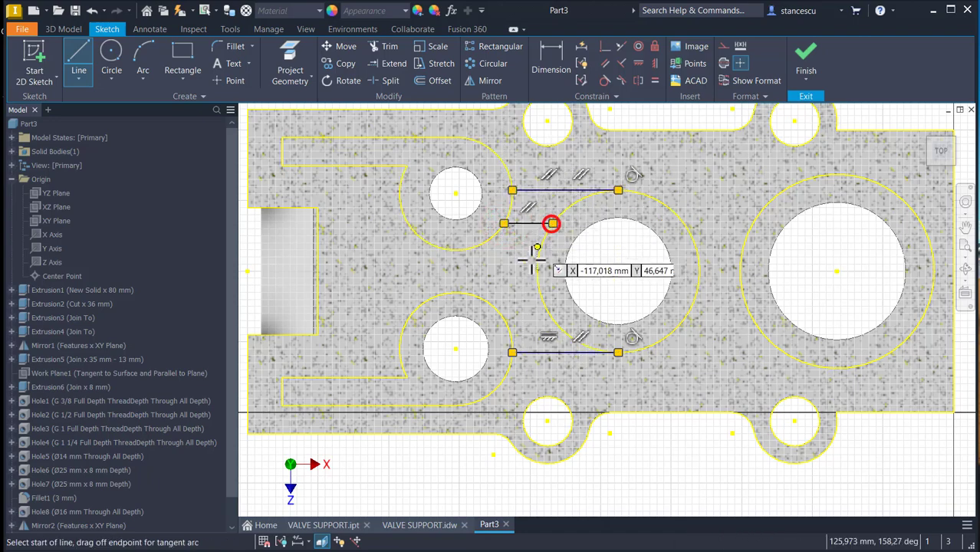
{"action": "left_click", "coordinate": [504, 318]}
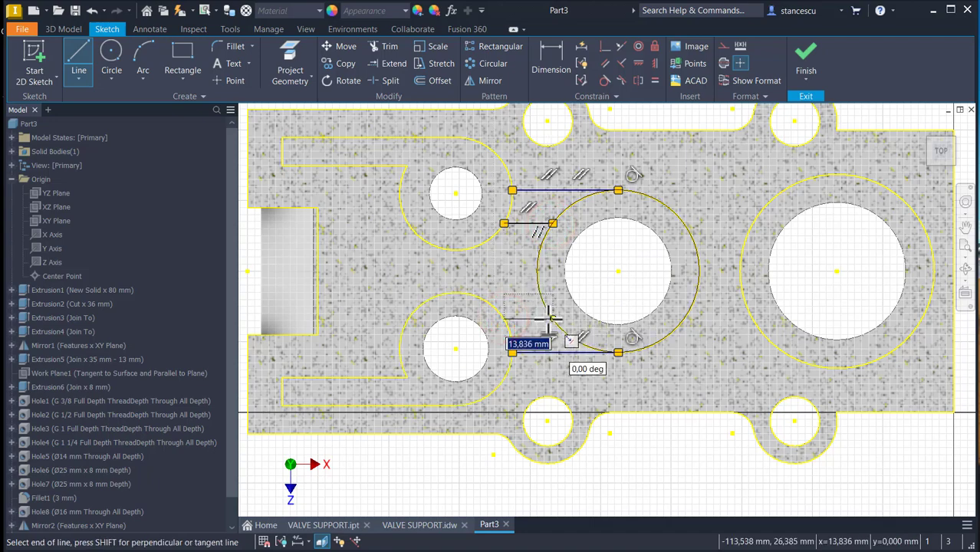
{"action": "left_click", "coordinate": [553, 319]}
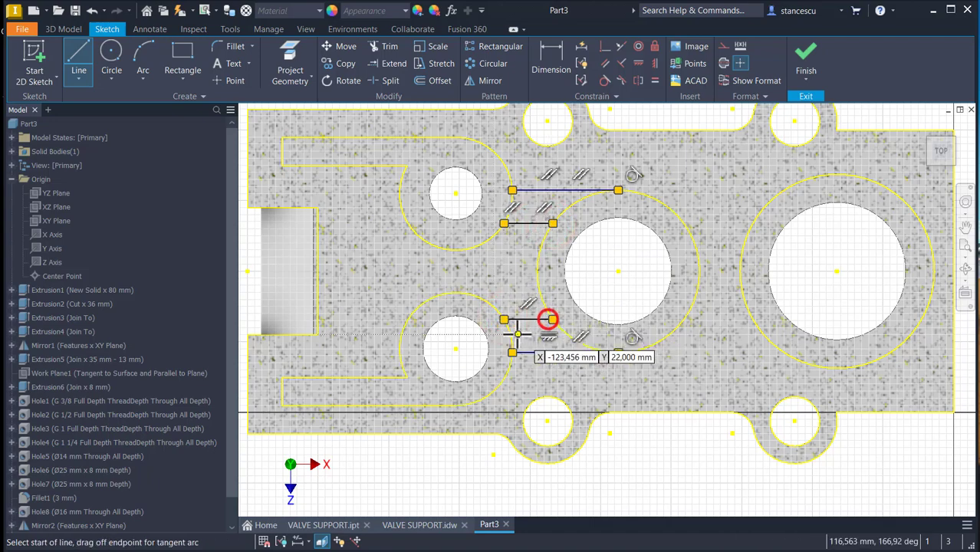
Draw two parallel horizontal lines joining the middle boss circle to the large boss circle, one on each side of the centreline
{"action": "left_click", "coordinate": [699, 246]}
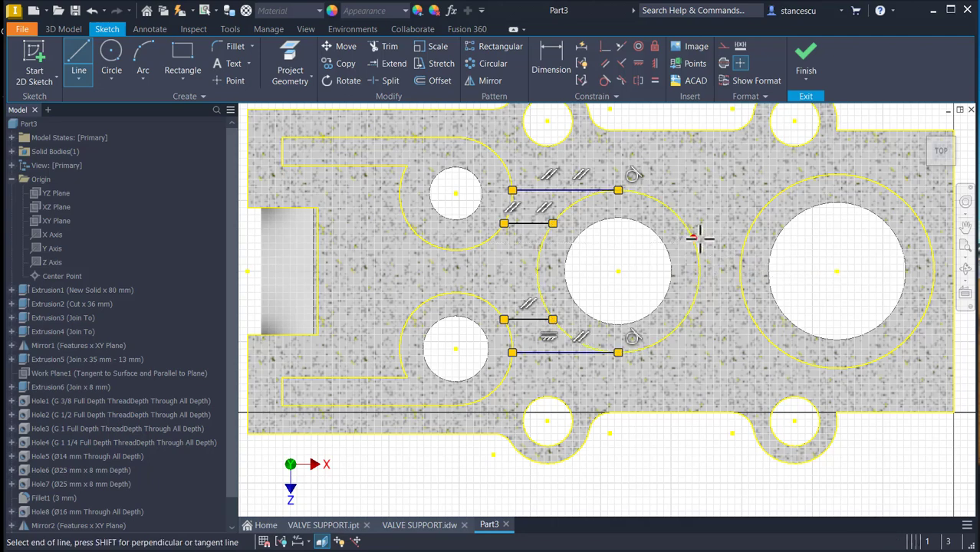
{"action": "left_click", "coordinate": [745, 239]}
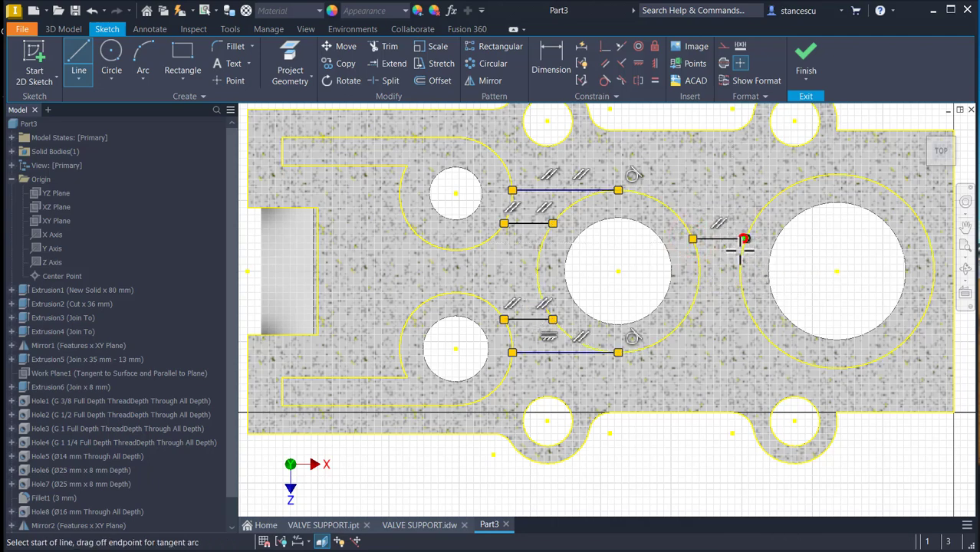
{"action": "left_click", "coordinate": [695, 303]}
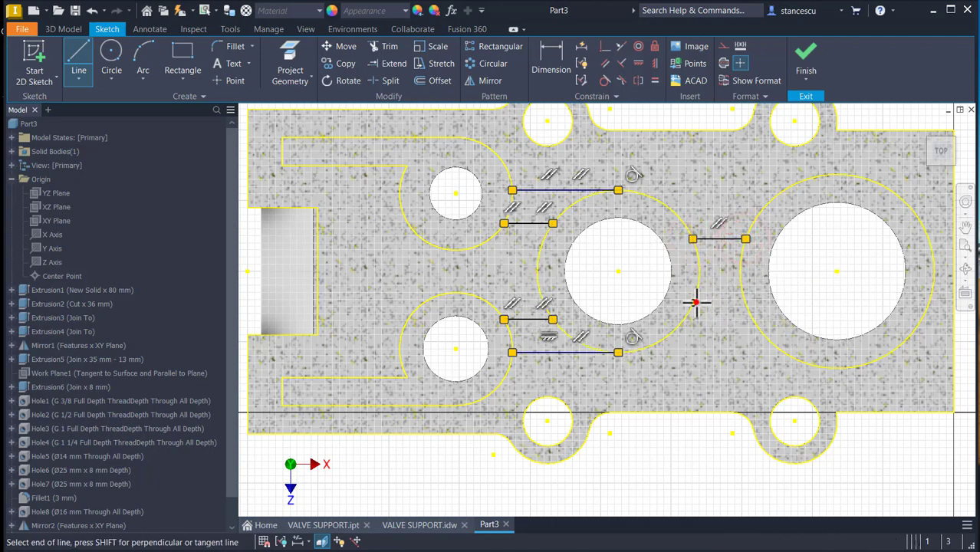
{"action": "left_click", "coordinate": [746, 303]}
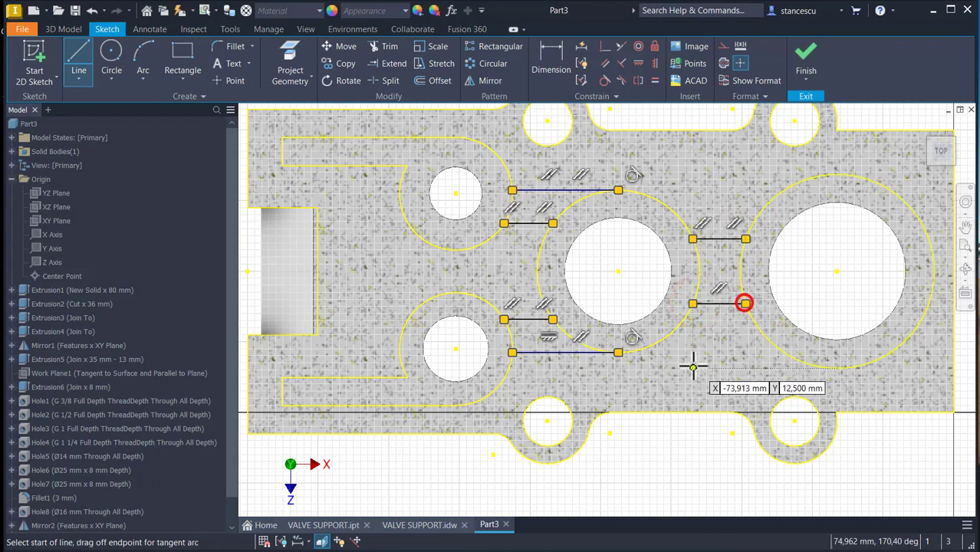
Make the two lines joining the middle and large boss circles equal in length and set their spacing to 8 mm
{"action": "left_click", "coordinate": [656, 81]}
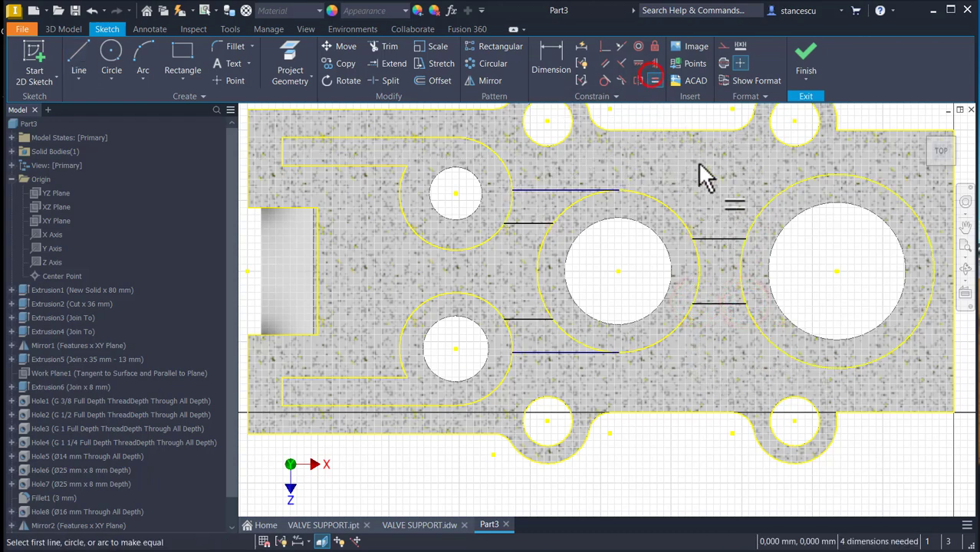
{"action": "left_click", "coordinate": [710, 240]}
{"action": "left_click", "coordinate": [713, 303]}
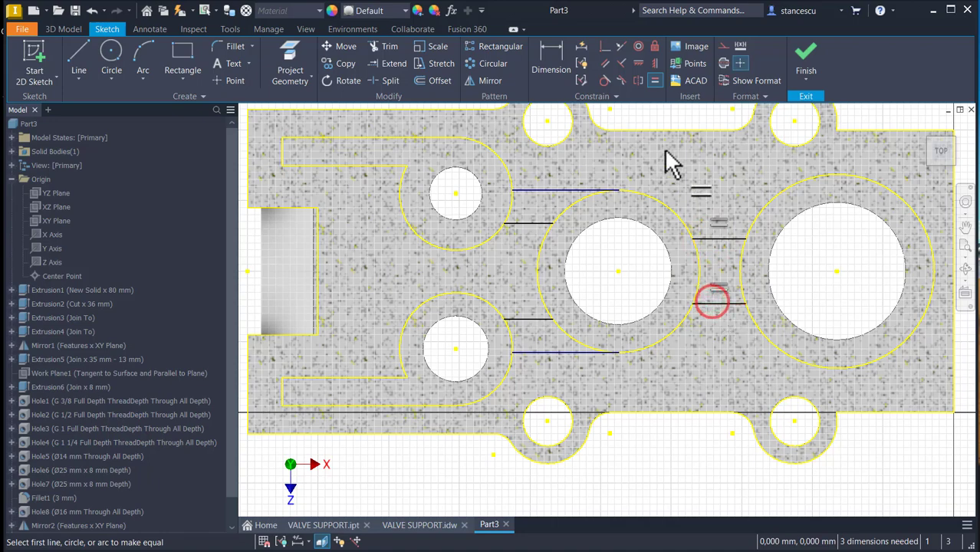
{"action": "left_click", "coordinate": [552, 70]}
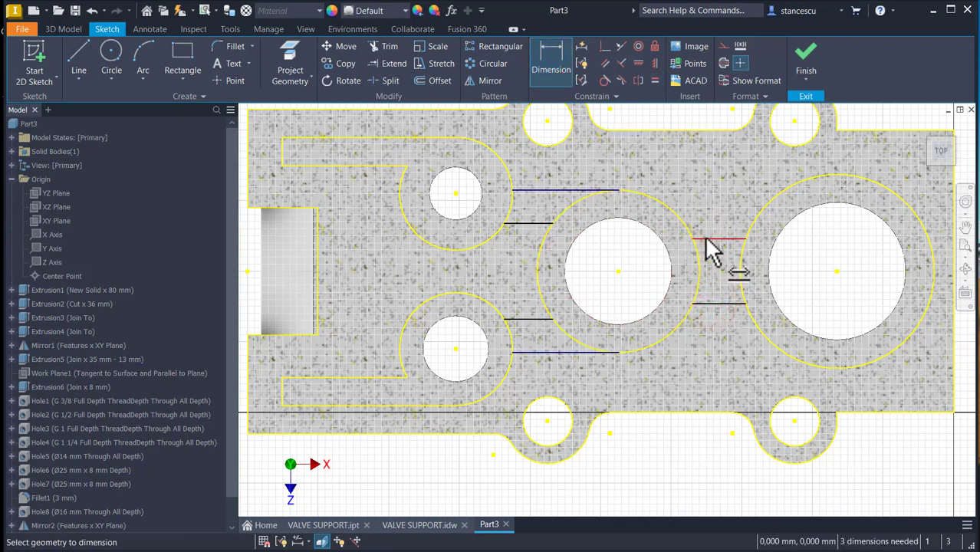
{"action": "left_click", "coordinate": [713, 301]}
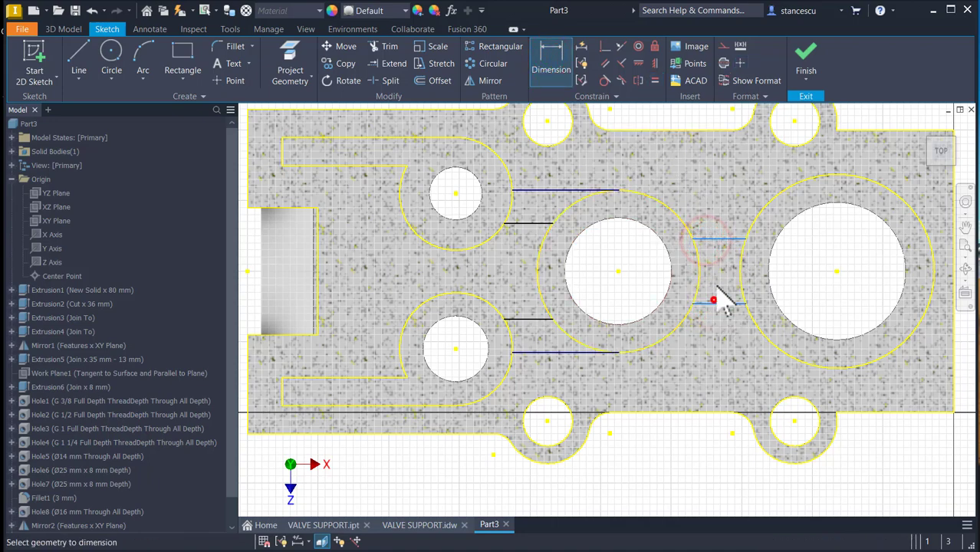
{"action": "left_click", "coordinate": [723, 190]}
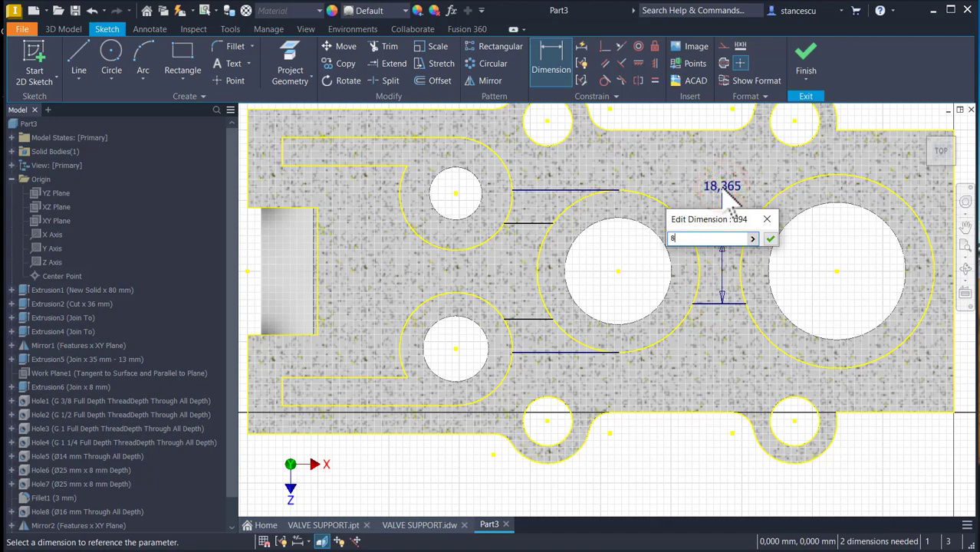
{"action": "type", "text": "8"}
{"action": "key", "text": "Return"}
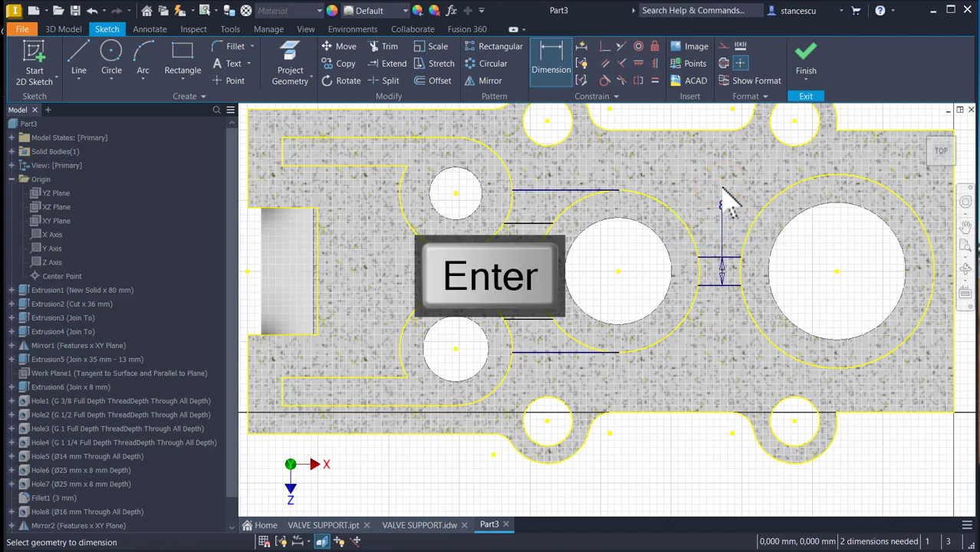
Dimension the spacing of the two line pairs at the small bosses, linking both to the existing 8 mm dimension, and finish the sketch
{"action": "left_click", "coordinate": [550, 190]}
{"action": "left_click", "coordinate": [532, 208]}
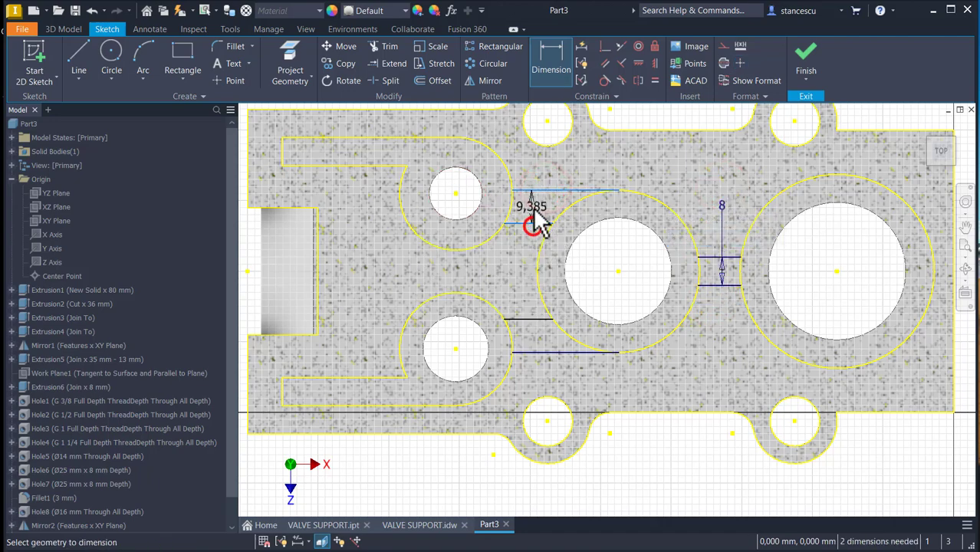
{"action": "left_click", "coordinate": [722, 206]}
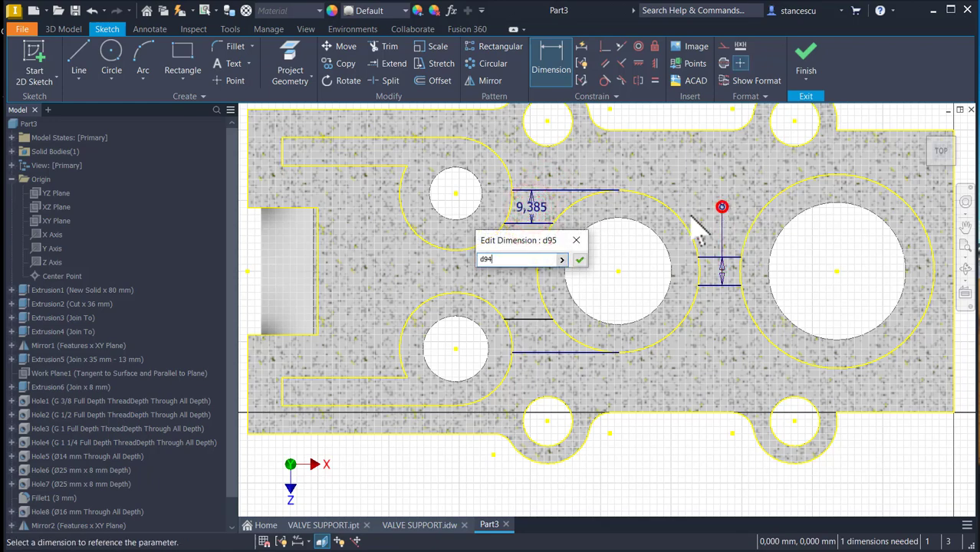
{"action": "left_click", "coordinate": [580, 260]}
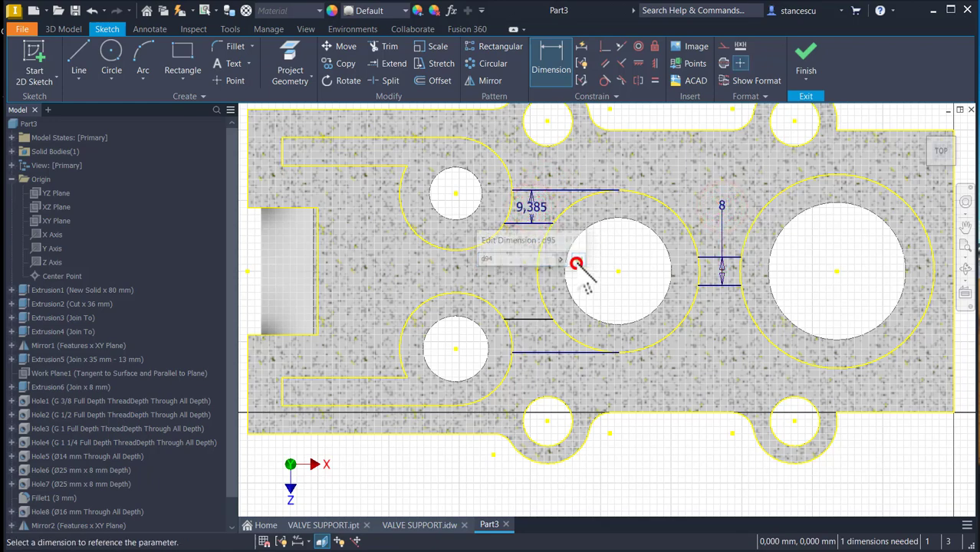
{"action": "left_click", "coordinate": [536, 321]}
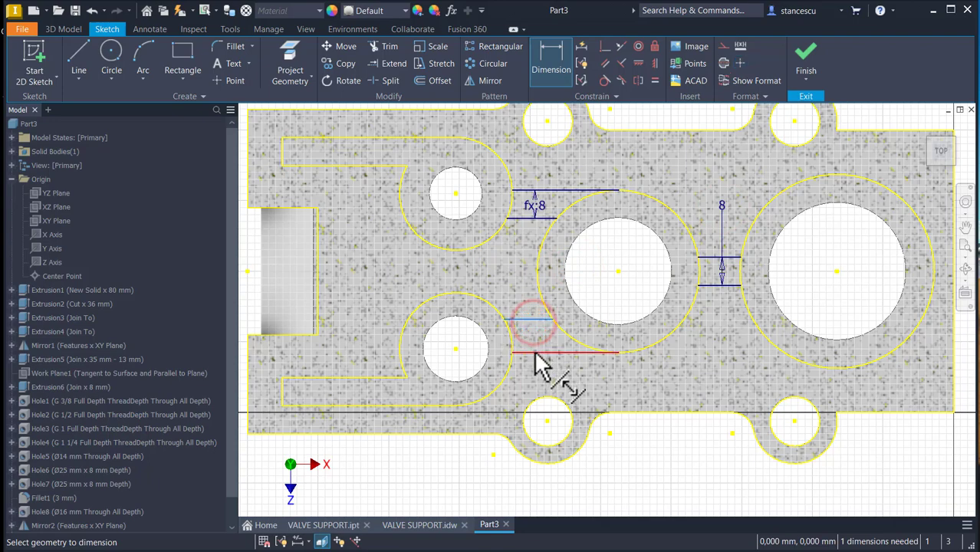
{"action": "left_click", "coordinate": [533, 352]}
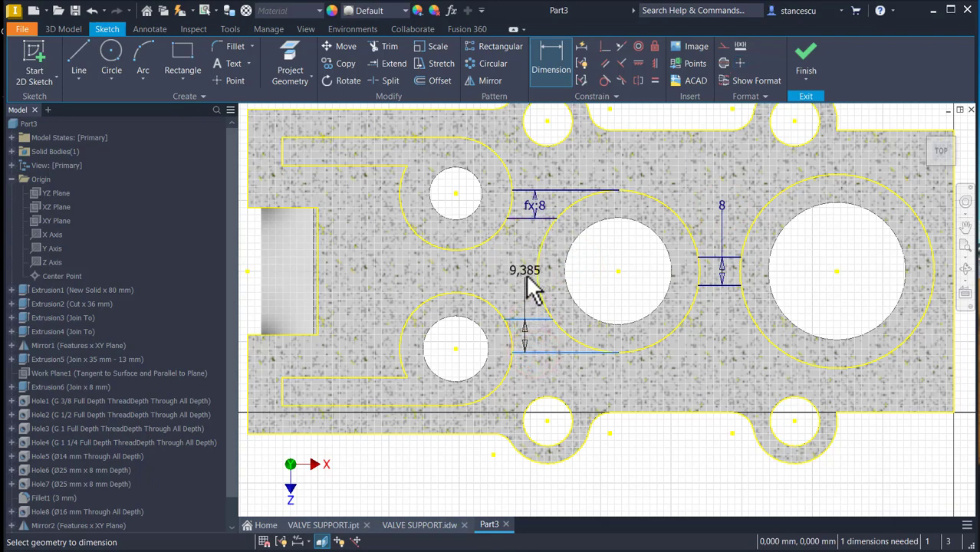
{"action": "left_click", "coordinate": [520, 276]}
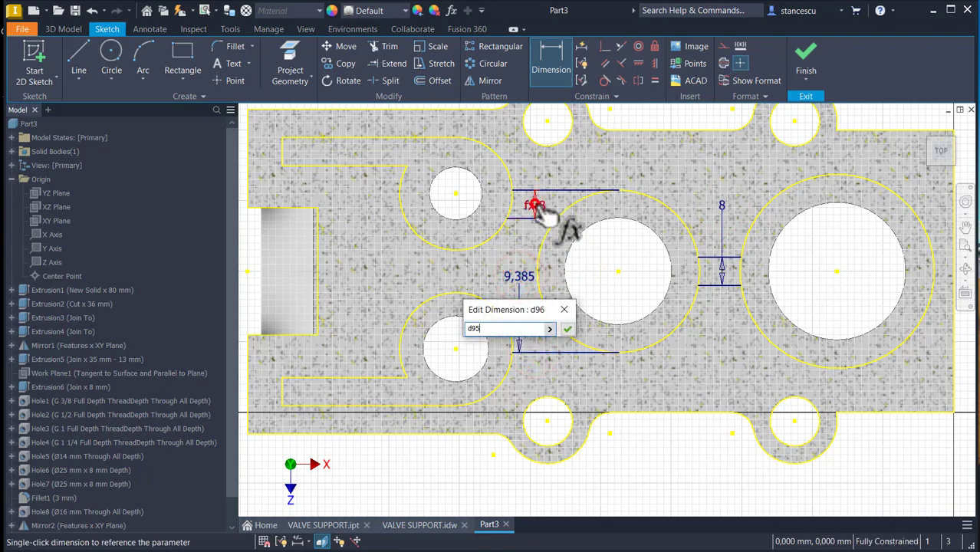
{"action": "left_click", "coordinate": [568, 329]}
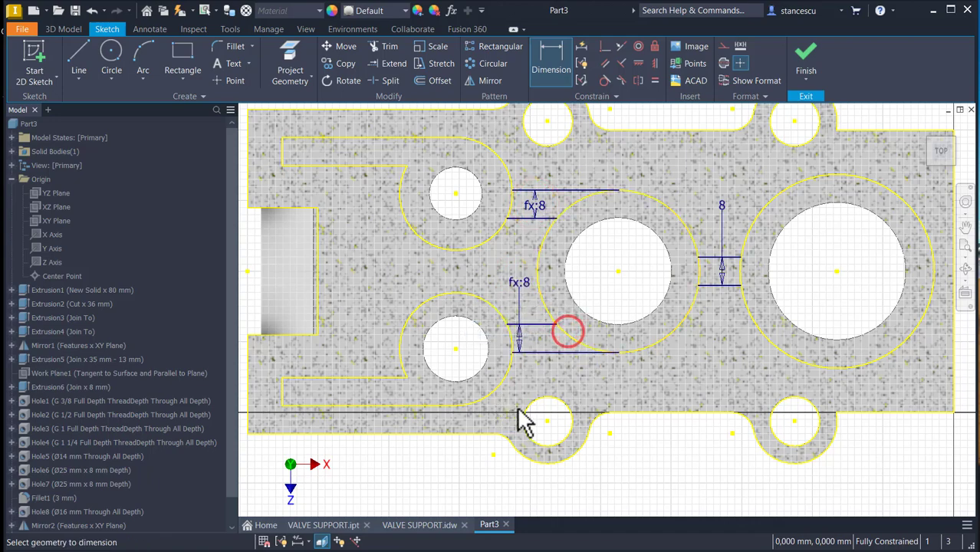
{"action": "left_click", "coordinate": [811, 66]}
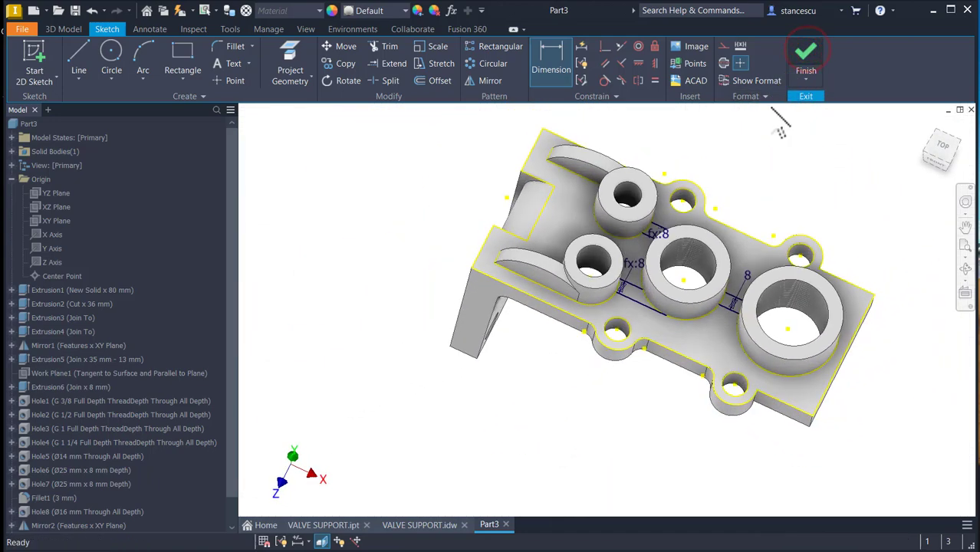
Check the rib height in VALVE SUPPORT.idw and extrude the three rib profiles between the bosses in Part3 by 35-13-2 mm, joined to the body
{"action": "left_click", "coordinate": [407, 529]}
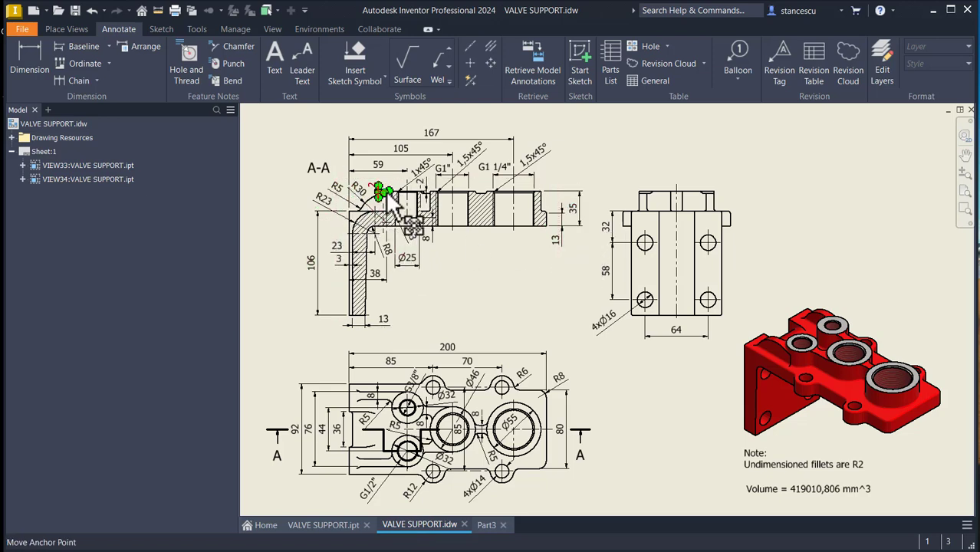
{"action": "scroll", "coordinate": [433, 220], "scroll_direction": "down", "scroll_amount": 5}
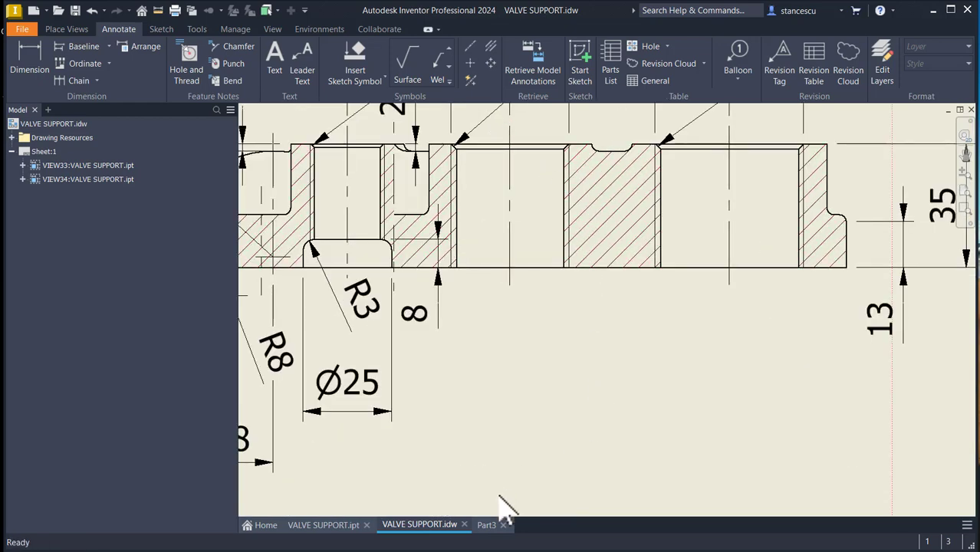
{"action": "left_click", "coordinate": [487, 525]}
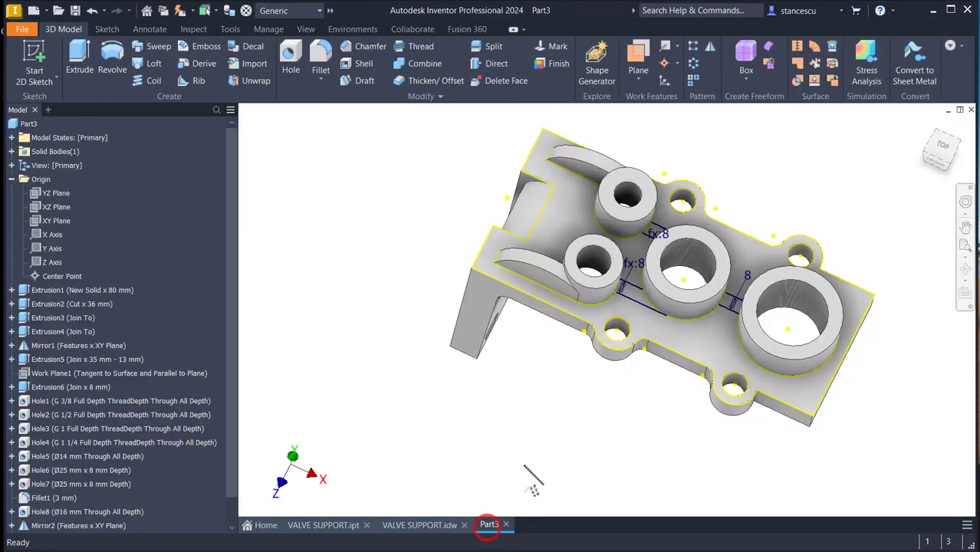
{"action": "left_click", "coordinate": [79, 60]}
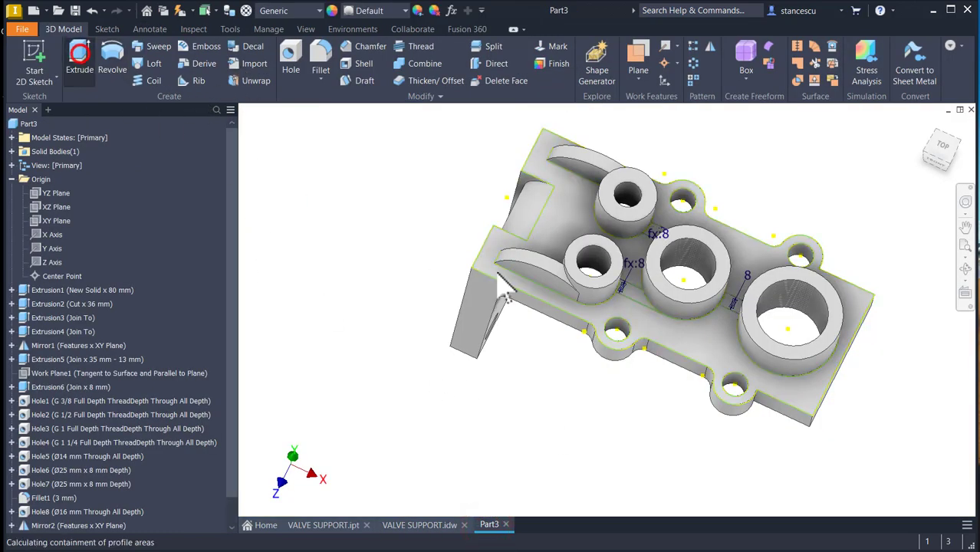
{"action": "left_click", "coordinate": [634, 305]}
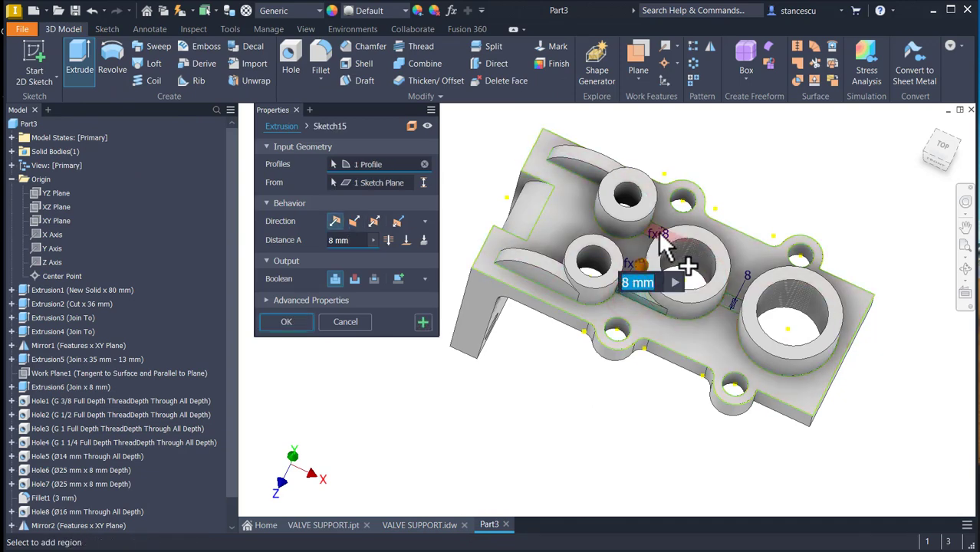
{"action": "left_click", "coordinate": [755, 298]}
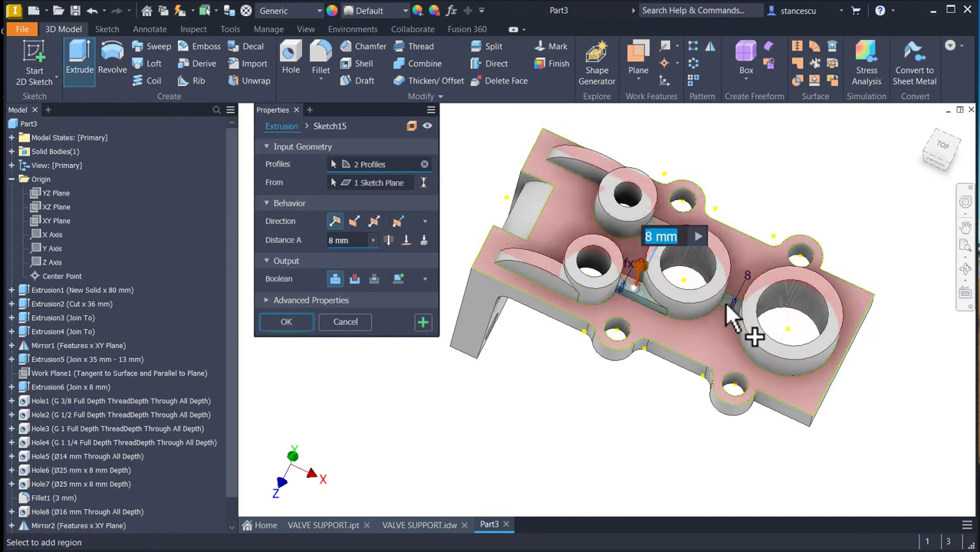
{"action": "left_click", "coordinate": [736, 316]}
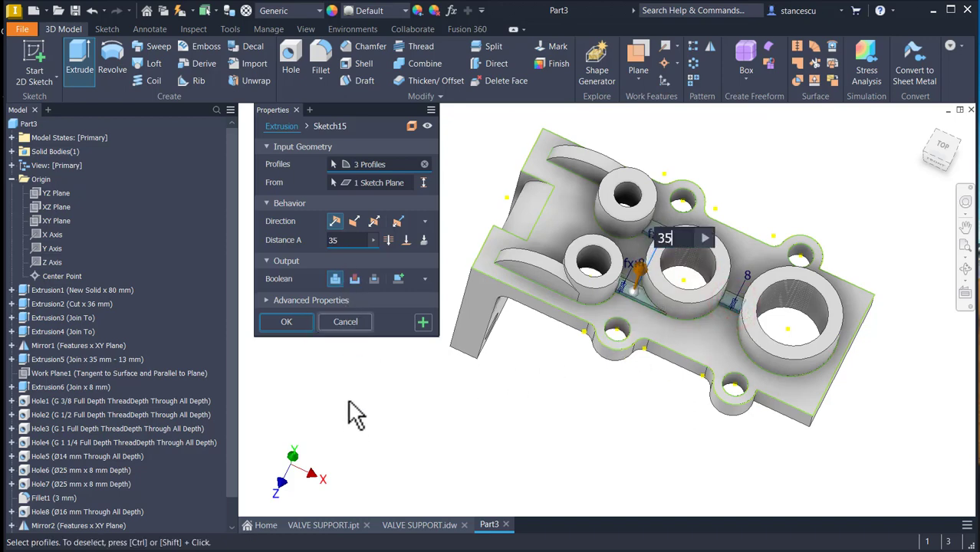
{"action": "key", "text": "Return"}
{"action": "type", "text": "13"}
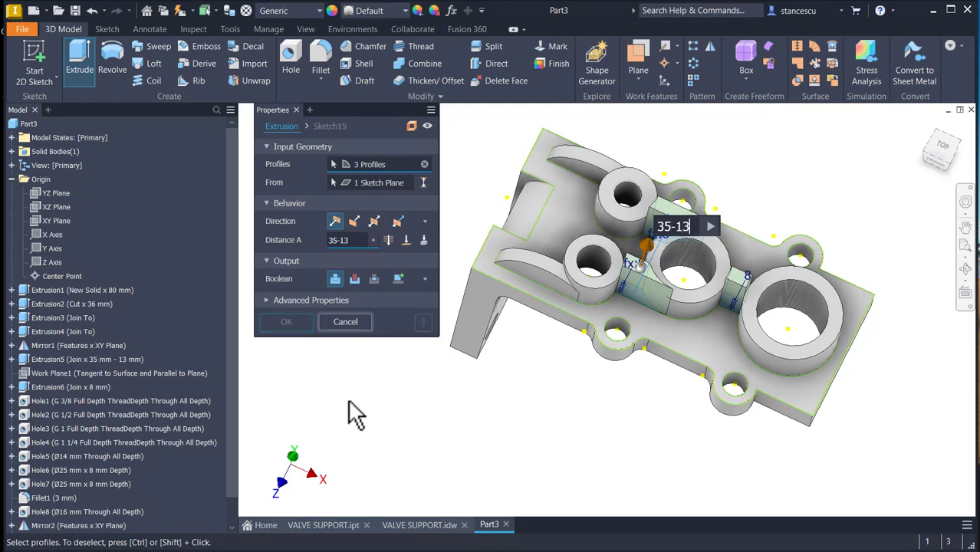
{"action": "key", "text": "Return"}
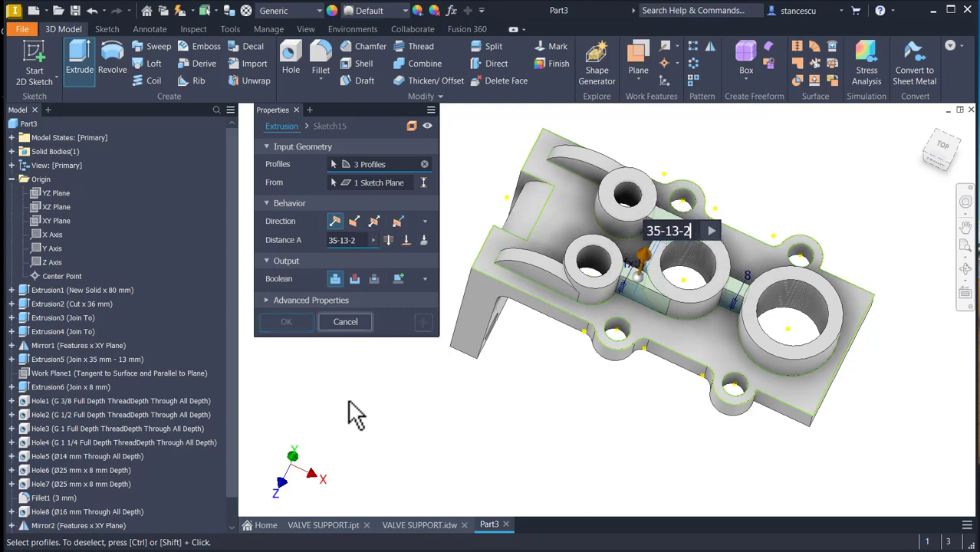
{"action": "key", "text": "Return"}
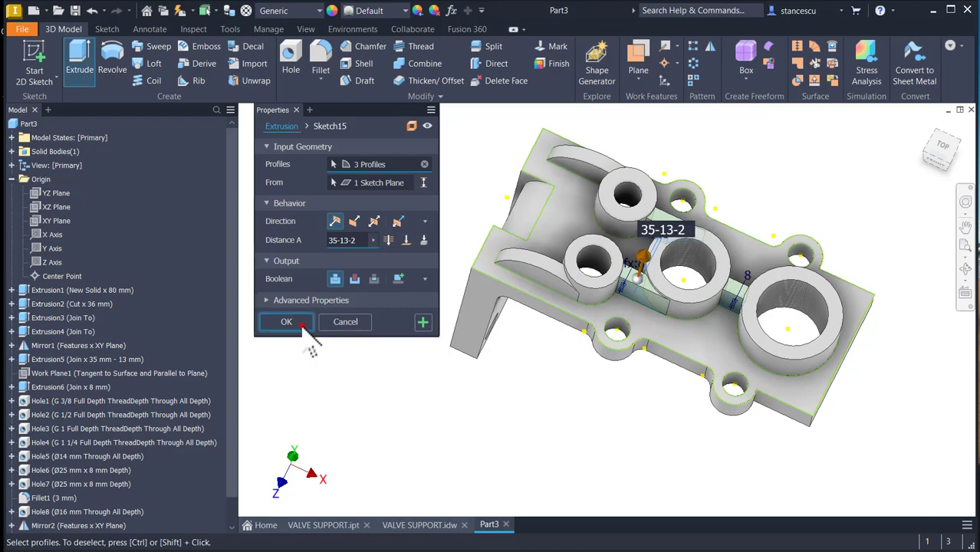
{"action": "left_click", "coordinate": [286, 321]}
Fillet with a 6 mm radius the two vertical edges where the lobes beside the large boss meet the plate's sides near its free end
{"action": "middle_click_drag", "start_coordinate": [539, 428], "coordinate": [401, 318], "text": "shift"}
{"action": "key", "text": "F6"}
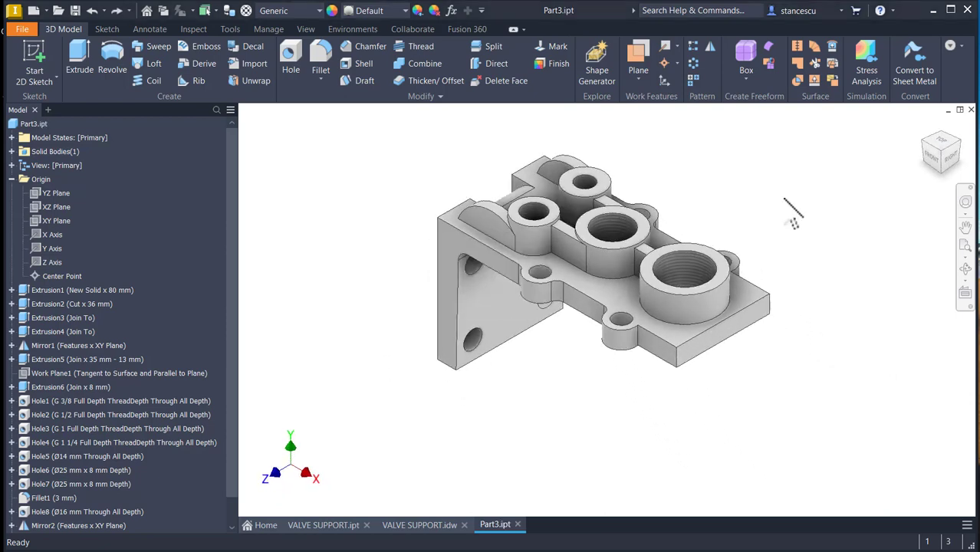
{"action": "left_click", "coordinate": [640, 342]}
{"action": "left_click", "coordinate": [655, 333]}
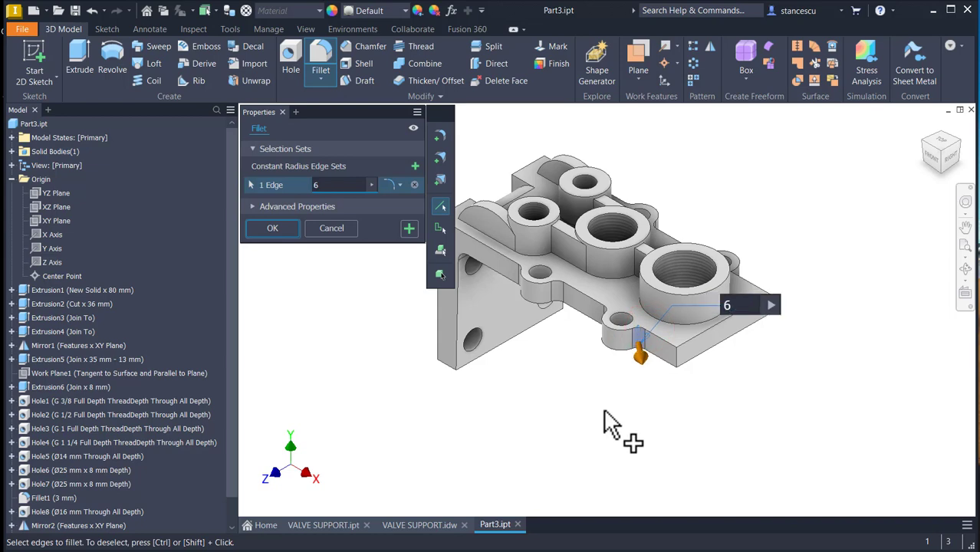
{"action": "middle_click_drag", "start_coordinate": [749, 350], "coordinate": [706, 368], "text": "shift"}
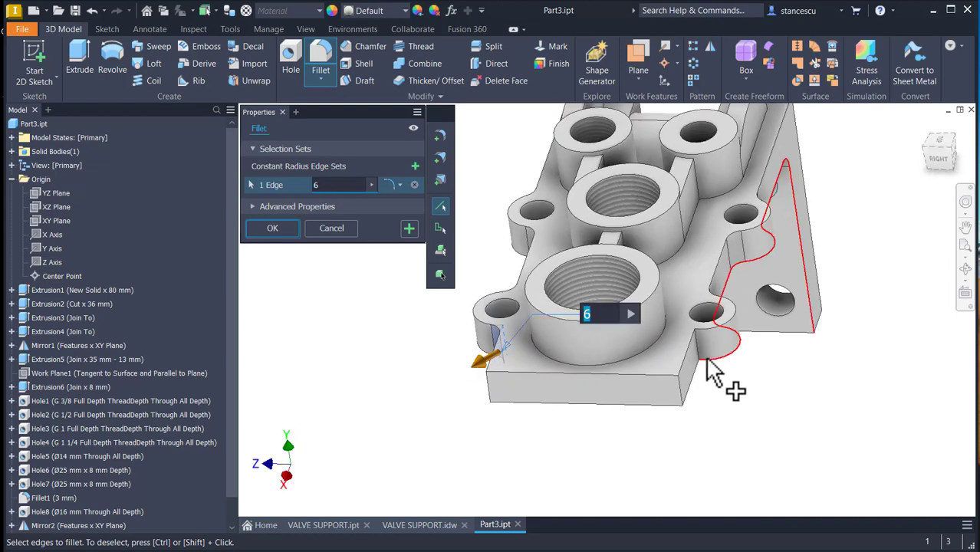
{"action": "left_click", "coordinate": [704, 350]}
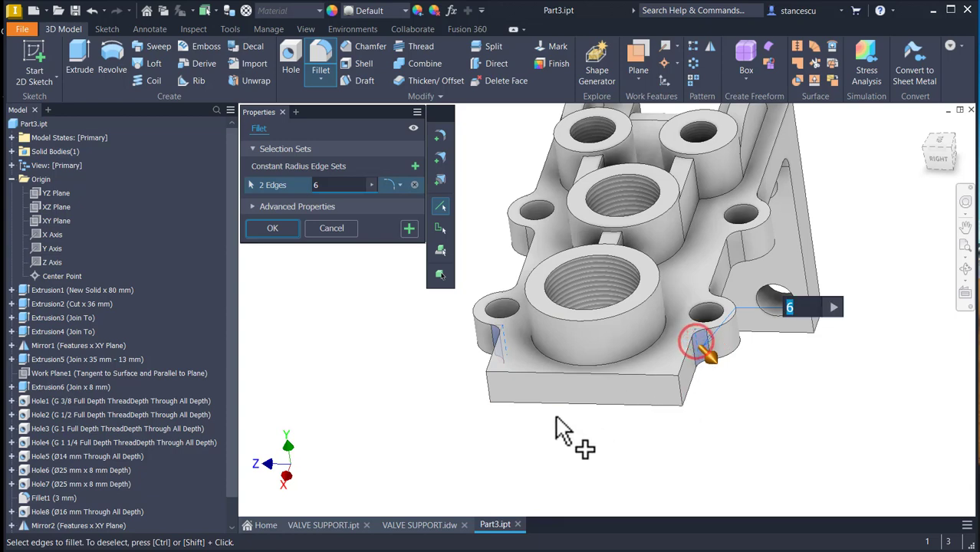
{"action": "left_click", "coordinate": [409, 229]}
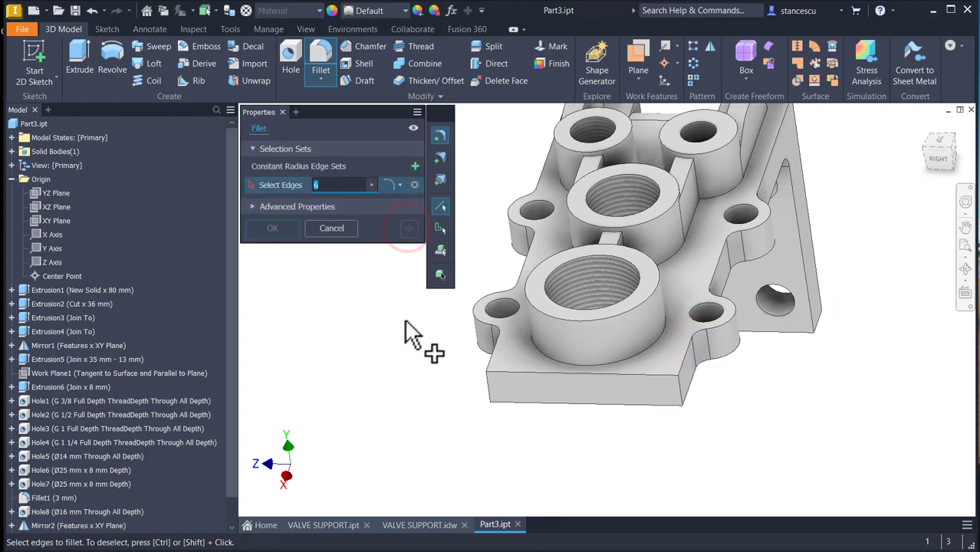
Fillet the two vertical corner edges at the plate's free end with an 8 mm radius
{"action": "left_click", "coordinate": [494, 392]}
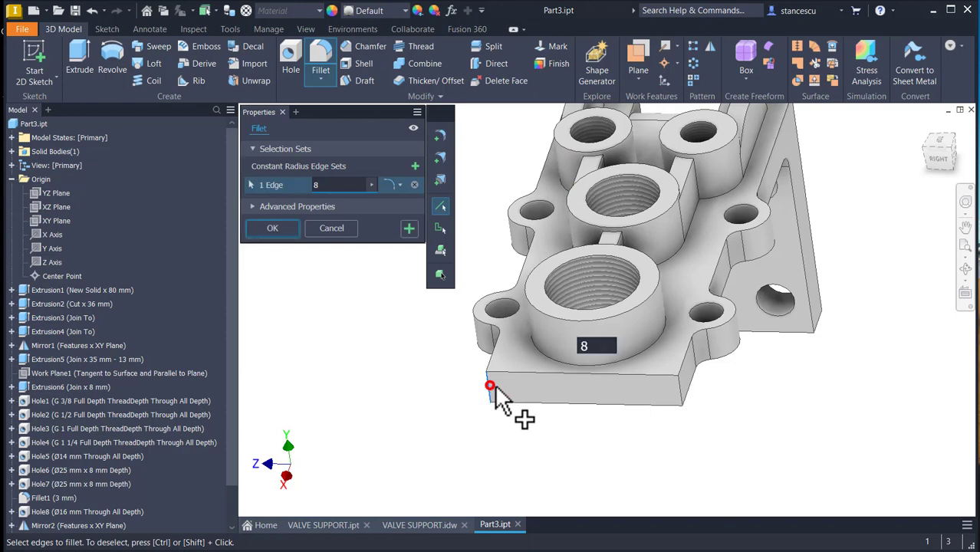
{"action": "left_click", "coordinate": [682, 390]}
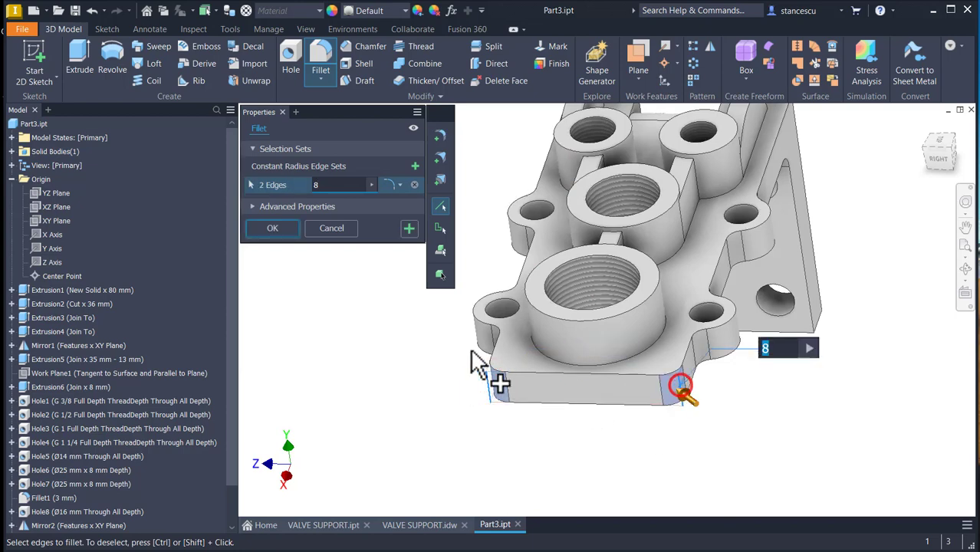
{"action": "left_click", "coordinate": [273, 228]}
{"action": "key", "text": "F6"}
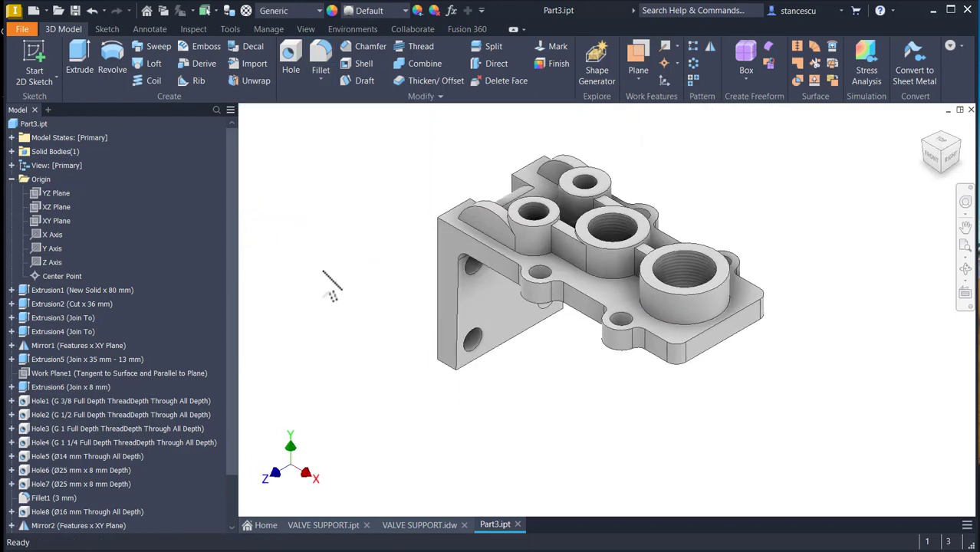
Look up the remaining fillet radii in the plan and section A-A views of VALVE SUPPORT.idw and return to Part3
{"action": "left_click", "coordinate": [416, 526]}
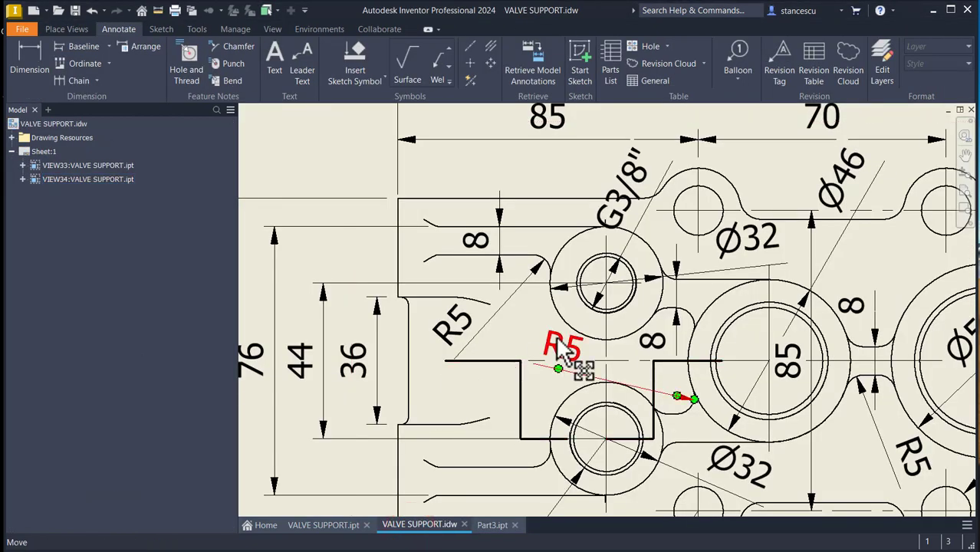
{"action": "middle_click_drag", "start_coordinate": [701, 342], "coordinate": [650, 268]}
{"action": "left_click_drag", "start_coordinate": [603, 297], "coordinate": [606, 298]}
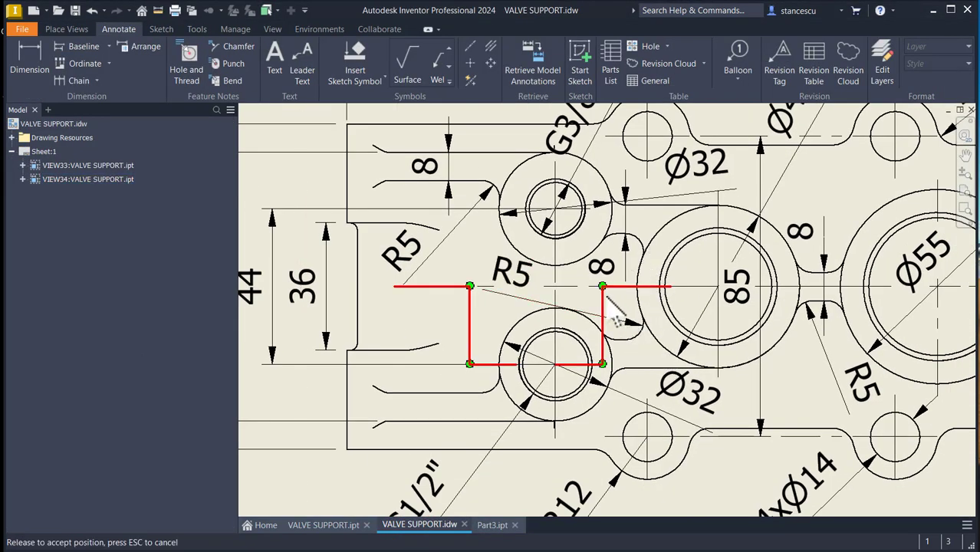
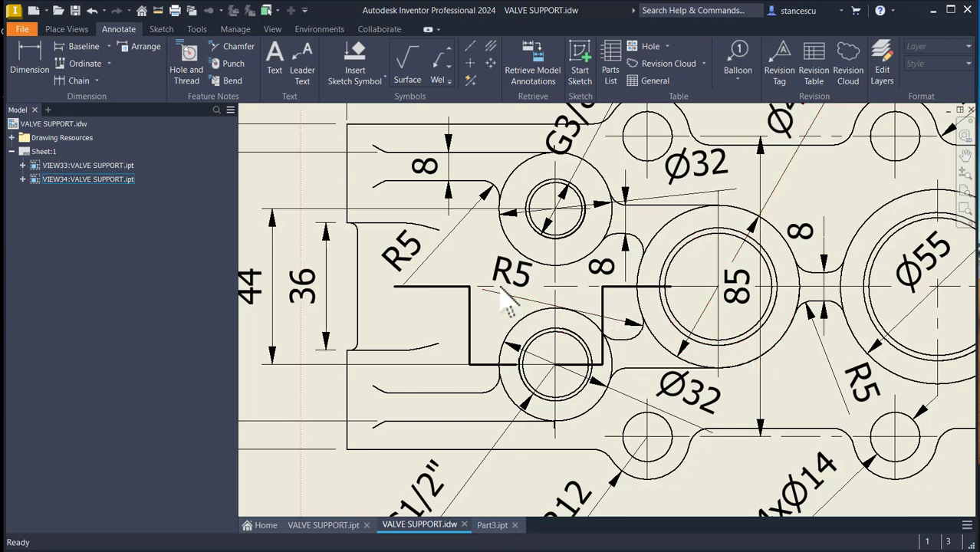
{"action": "mouse_move", "coordinate": [461, 259]}
{"action": "middle_mouse_down"}
{"action": "mouse_move", "coordinate": [449, 356]}
{"action": "mouse_move", "coordinate": [383, 529]}
{"action": "middle_mouse_up"}
{"action": "middle_click_drag", "start_coordinate": [482, 208], "coordinate": [554, 487]}
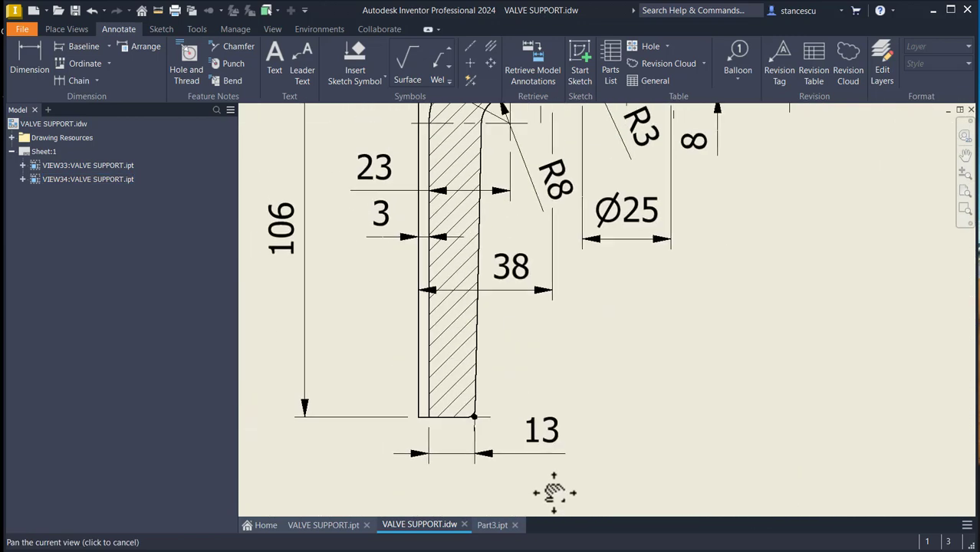
{"action": "middle_click_drag", "start_coordinate": [541, 304], "coordinate": [583, 515]}
{"action": "middle_click_drag", "start_coordinate": [535, 344], "coordinate": [549, 426]}
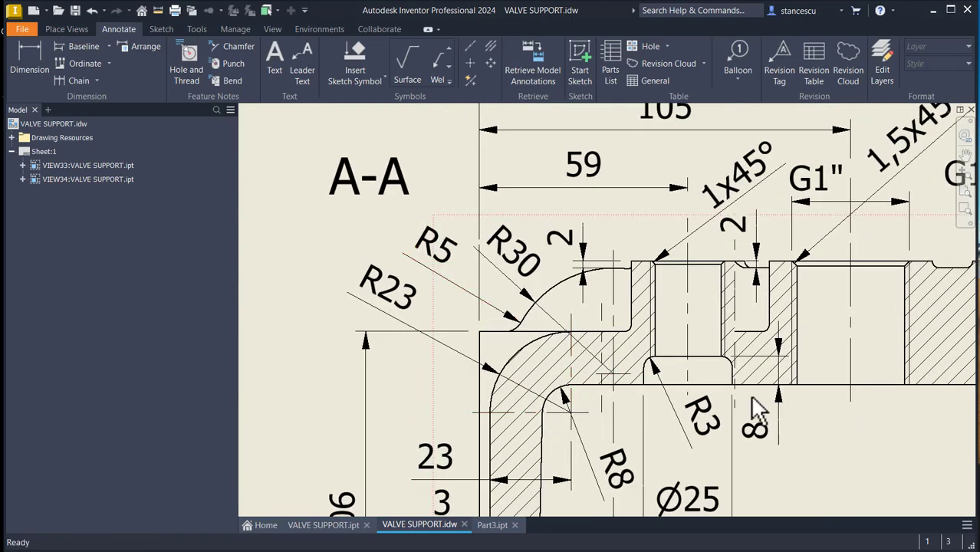
{"action": "key", "text": "Home"}
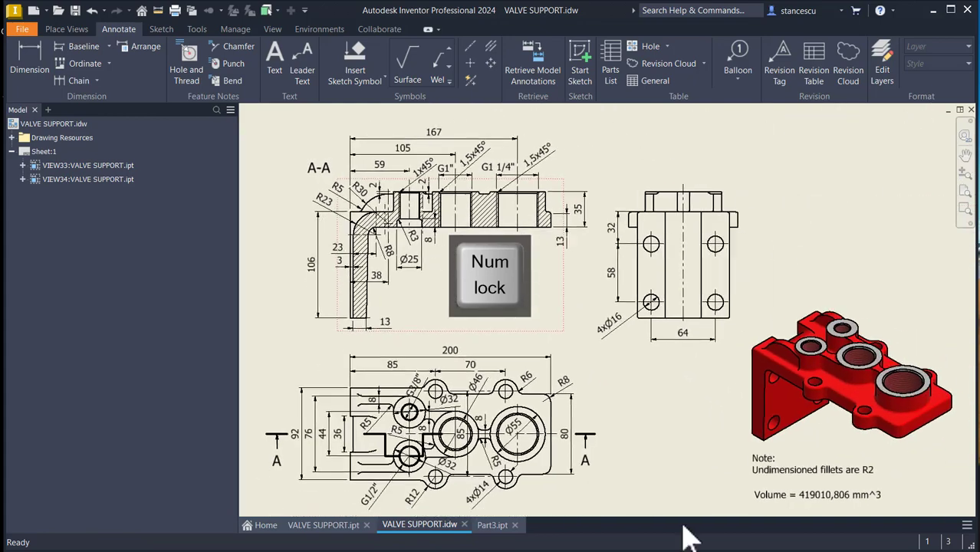
{"action": "left_click", "coordinate": [494, 529]}
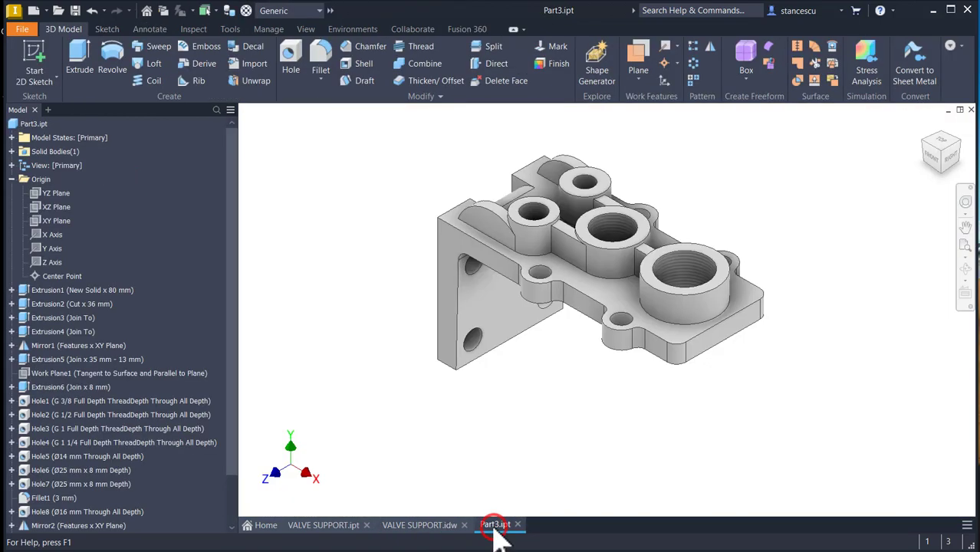
Fillet with a 5 mm radius the vertical edges where the connecting ribs and the rounded end ribs meet the bosses
{"action": "left_click", "coordinate": [551, 247]}
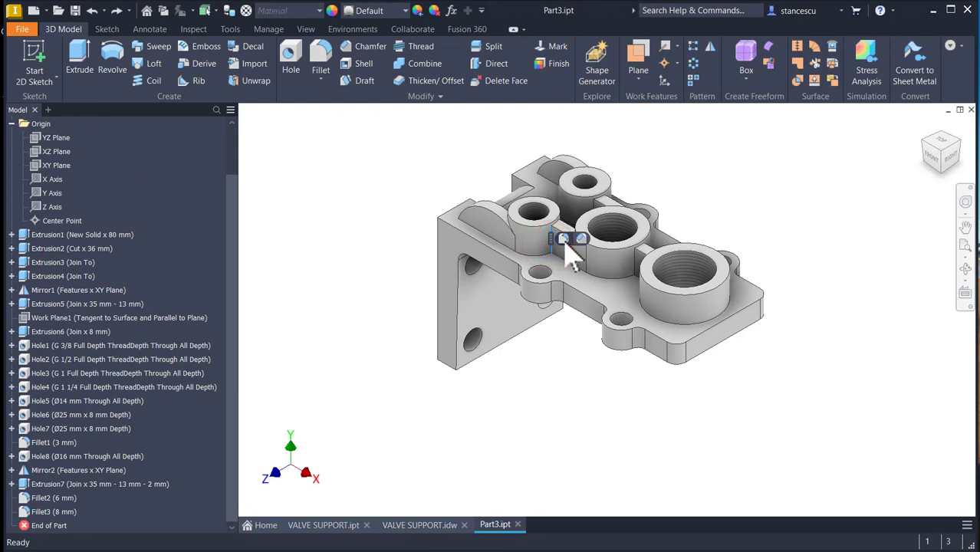
{"action": "left_click", "coordinate": [563, 241]}
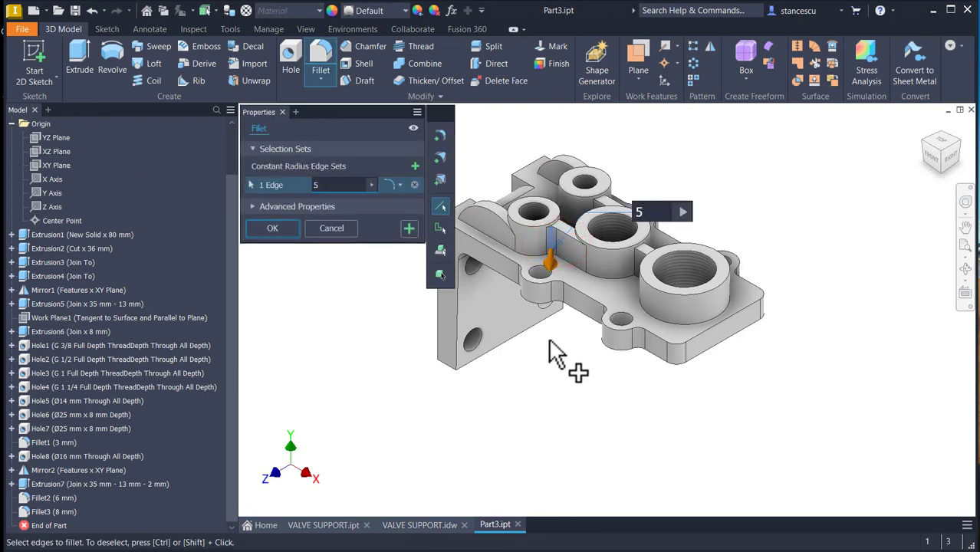
{"action": "scroll", "coordinate": [556, 355], "scroll_direction": "up", "scroll_amount": 5}
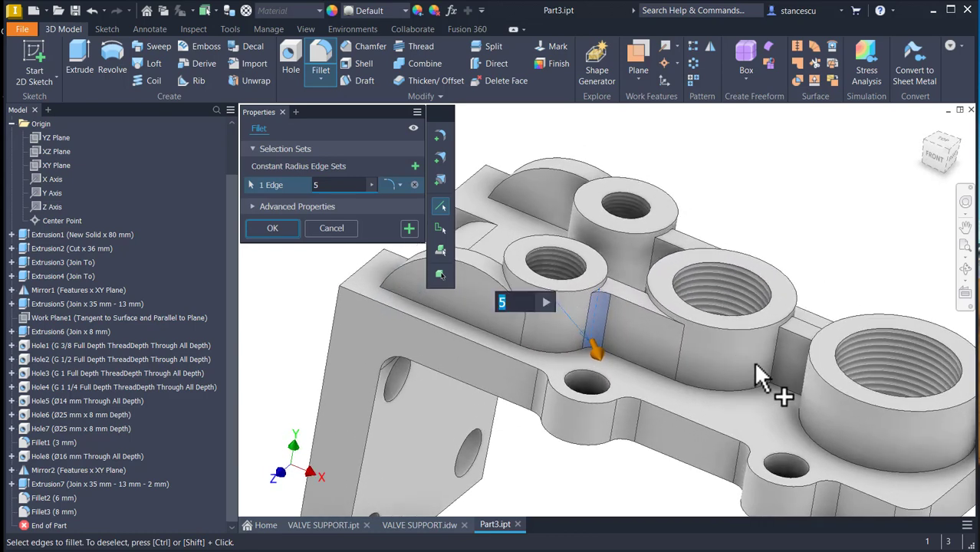
{"action": "left_click", "coordinate": [773, 365]}
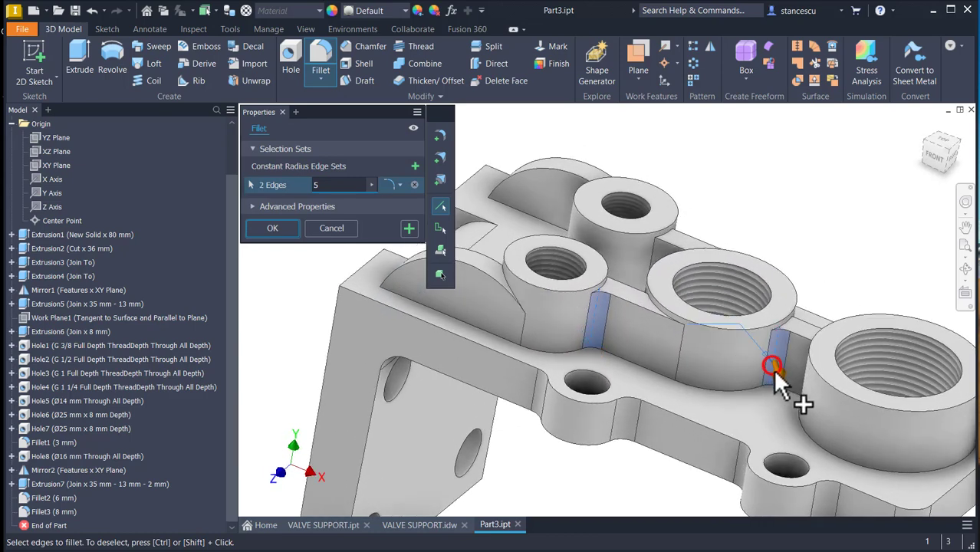
{"action": "middle_click_drag", "start_coordinate": [773, 368], "coordinate": [577, 431], "text": "shift"}
{"action": "left_click", "coordinate": [844, 389]}
{"action": "scroll", "coordinate": [843, 389], "scroll_direction": "down", "scroll_amount": 2}
{"action": "left_click", "coordinate": [583, 426]}
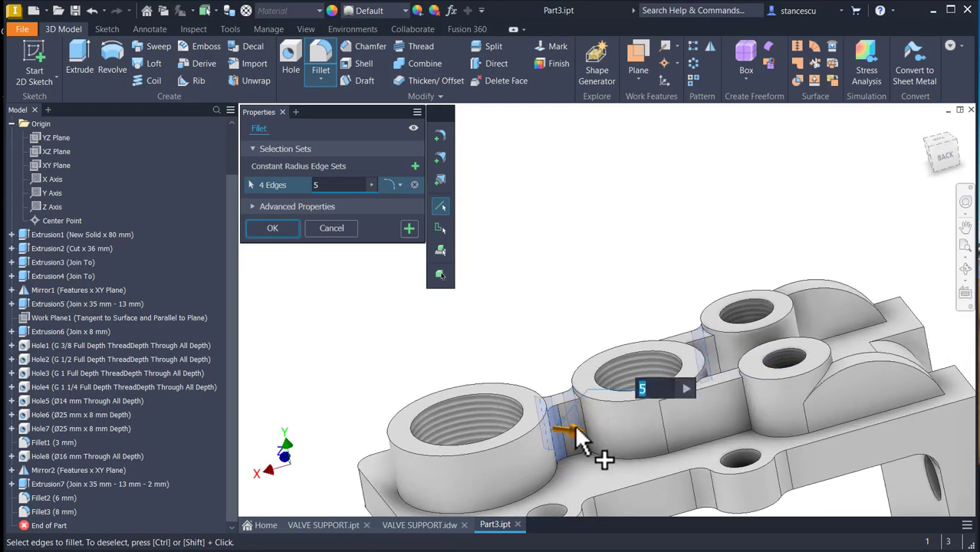
{"action": "left_click", "coordinate": [583, 422]}
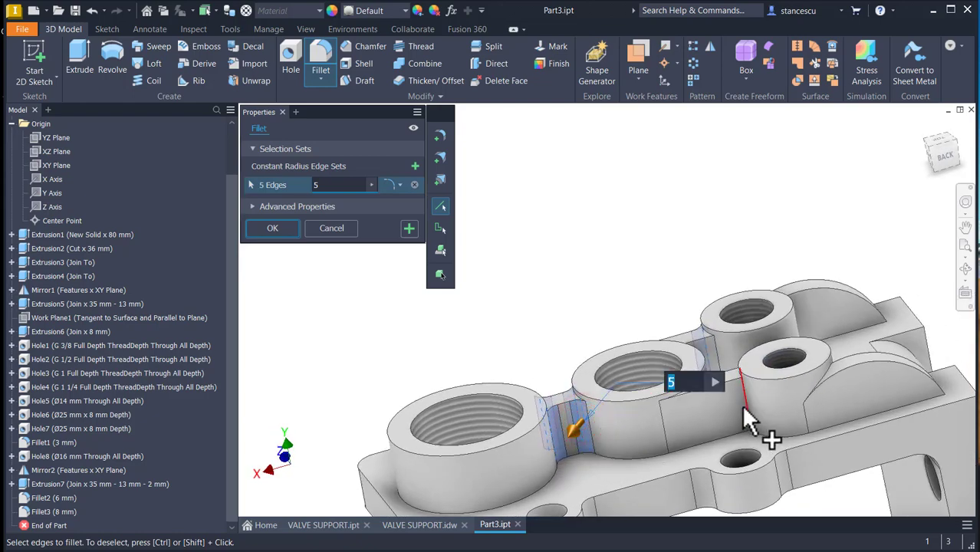
{"action": "left_click", "coordinate": [751, 411]}
{"action": "middle_click_drag", "start_coordinate": [746, 411], "coordinate": [644, 479], "text": "shift"}
{"action": "left_click", "coordinate": [729, 394]}
{"action": "left_click", "coordinate": [631, 444]}
{"action": "left_click", "coordinate": [625, 437]}
{"action": "left_click", "coordinate": [705, 323]}
{"action": "left_click", "coordinate": [878, 316]}
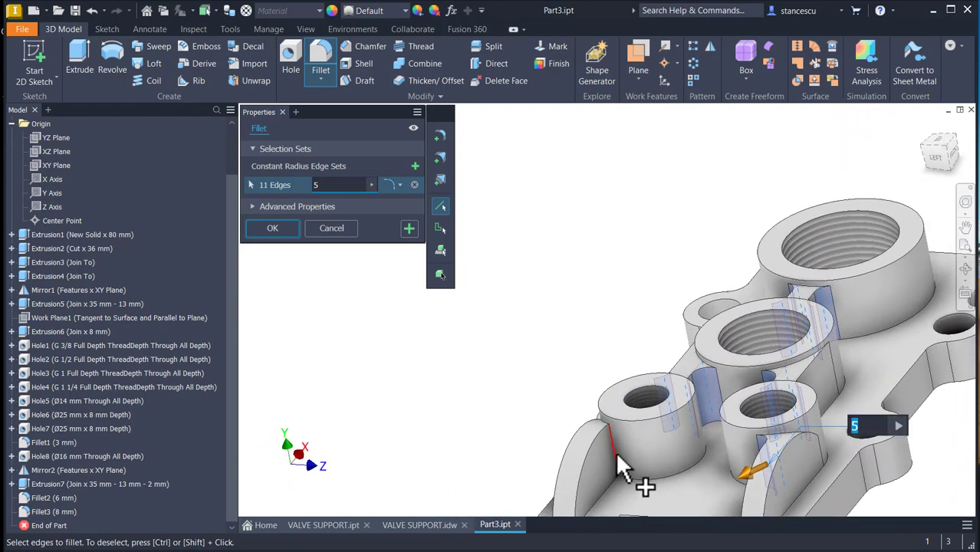
{"action": "left_click", "coordinate": [615, 451]}
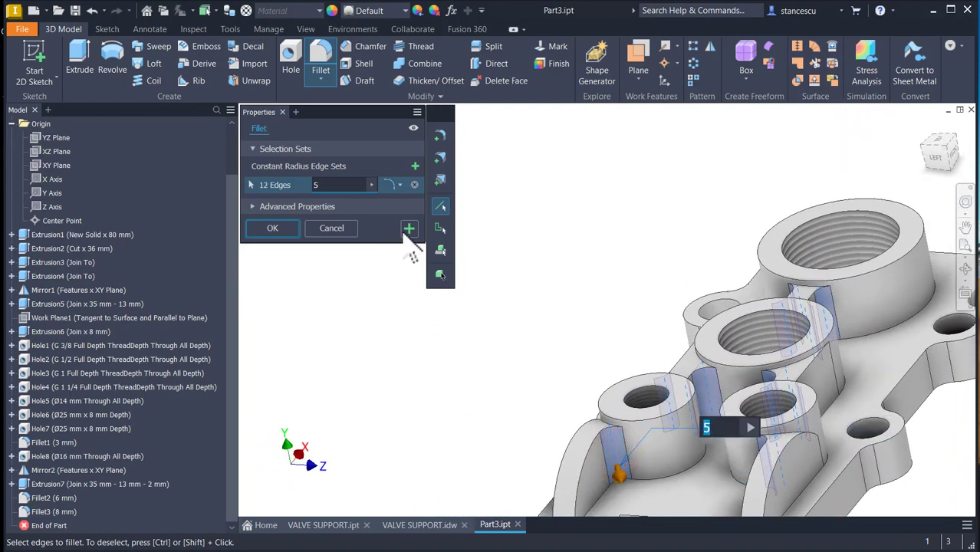
{"action": "left_click", "coordinate": [409, 228]}
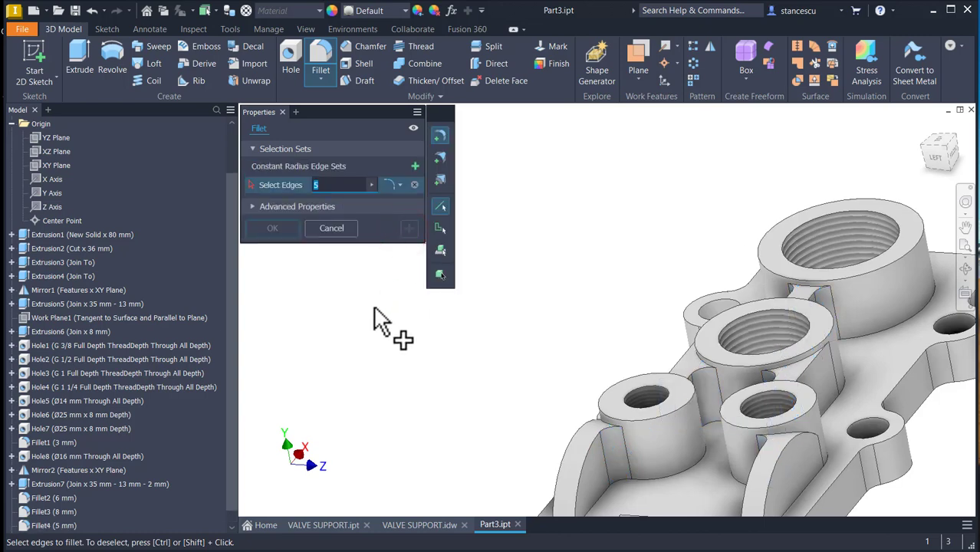
Set up a 2 mm fillet and select the edge chains around the bases of the bosses and ribs and along the plate's upper outline
{"action": "type", "text": "2"}
{"action": "left_click", "coordinate": [606, 489]}
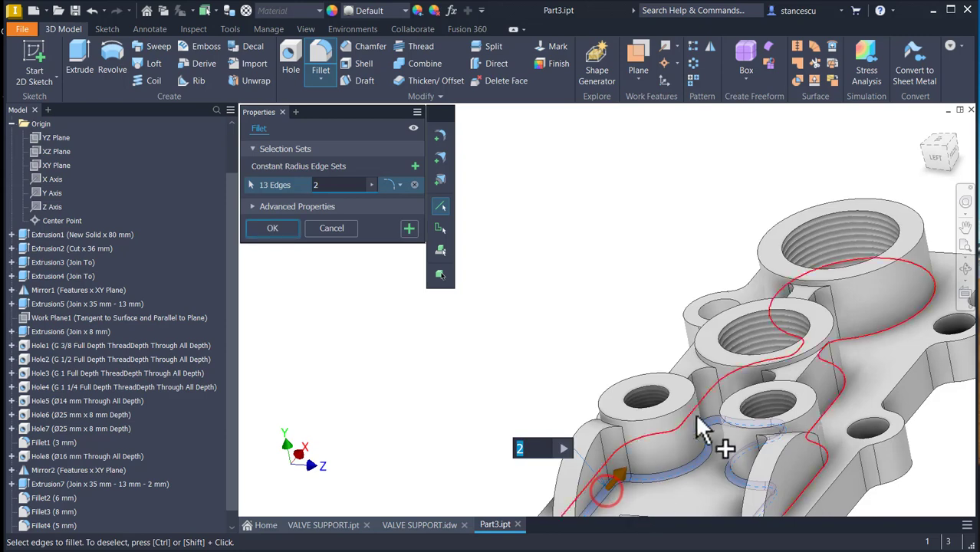
{"action": "middle_click_drag", "start_coordinate": [696, 414], "coordinate": [744, 426], "text": "shift"}
{"action": "left_click", "coordinate": [769, 415]}
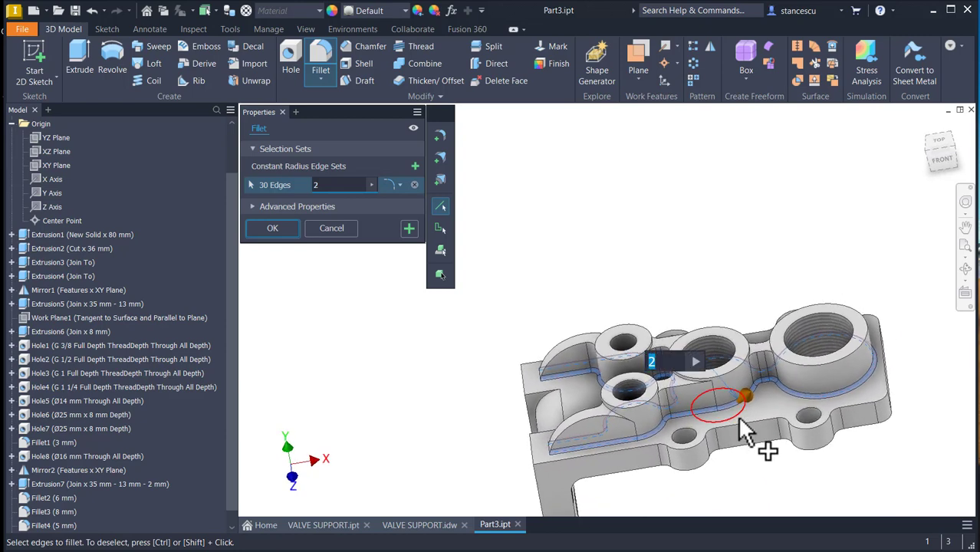
{"action": "left_click", "coordinate": [743, 423]}
{"action": "left_click", "coordinate": [742, 420]}
Add the remaining outer edges at the bend and the lower end edges of the vertical wall to the 2 mm fillet and create it
{"action": "mouse_move", "coordinate": [762, 486]}
{"action": "middle_mouse_down", "text": "shift"}
{"action": "mouse_move", "coordinate": [757, 468]}
{"action": "mouse_move", "coordinate": [558, 376]}
{"action": "mouse_move", "coordinate": [604, 386]}
{"action": "mouse_move", "coordinate": [628, 373]}
{"action": "mouse_move", "coordinate": [730, 442]}
{"action": "mouse_move", "coordinate": [833, 468]}
{"action": "mouse_move", "coordinate": [714, 470]}
{"action": "mouse_move", "coordinate": [698, 456]}
{"action": "middle_mouse_up", "text": "shift"}
{"action": "left_click", "coordinate": [537, 358]}
{"action": "left_click", "coordinate": [628, 373]}
{"action": "left_click", "coordinate": [700, 460]}
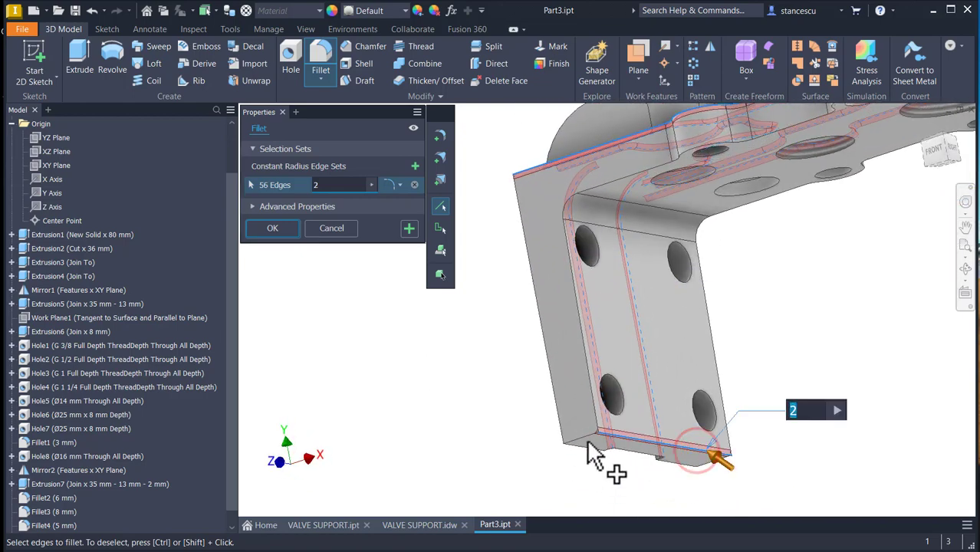
{"action": "left_click", "coordinate": [589, 441]}
{"action": "middle_click_drag", "start_coordinate": [609, 482], "coordinate": [716, 486], "text": "shift"}
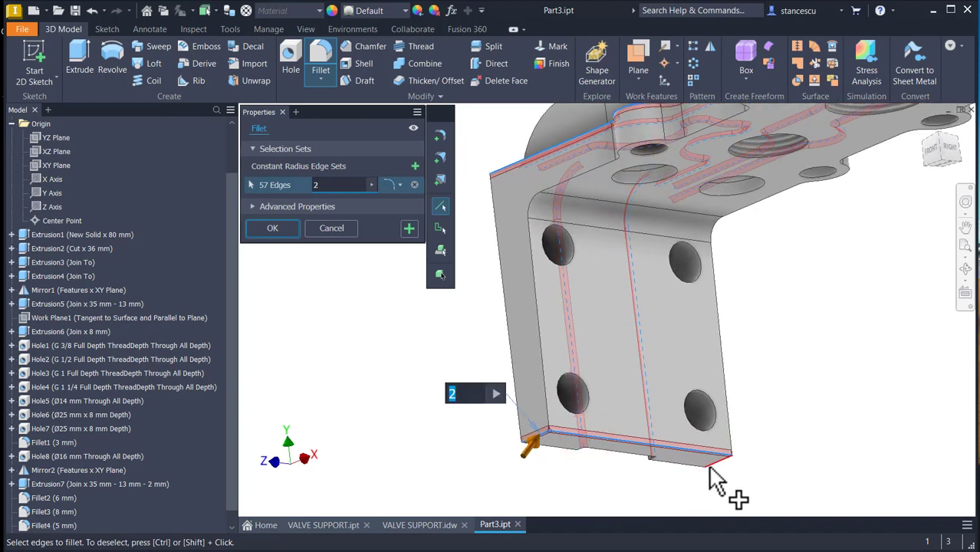
{"action": "left_click", "coordinate": [712, 467]}
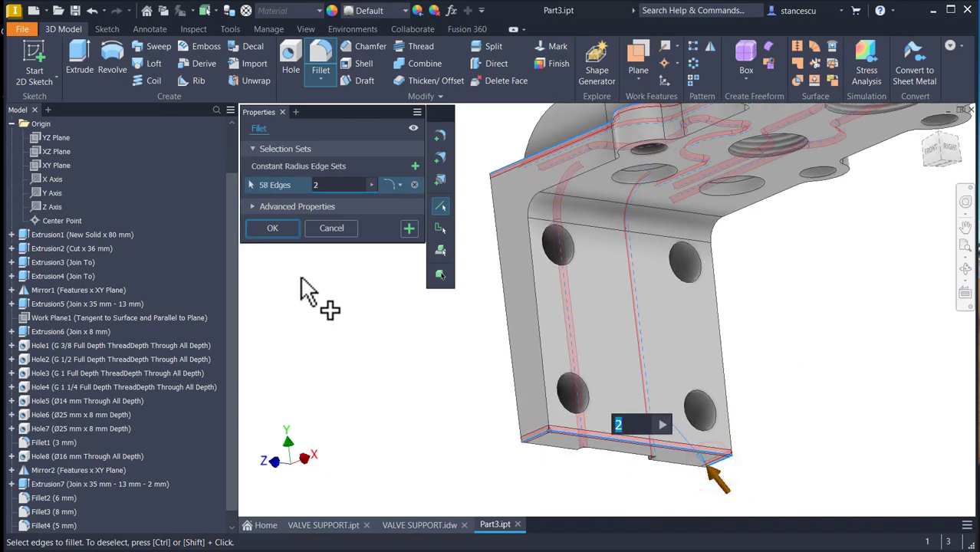
{"action": "left_click", "coordinate": [273, 229]}
{"action": "key", "text": "Num_Lock"}
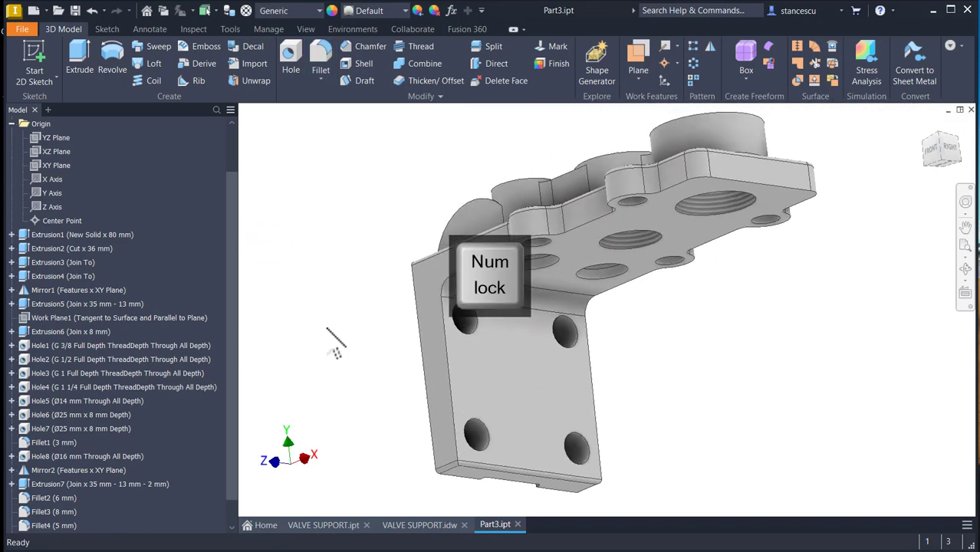
{"action": "key", "text": "F6"}
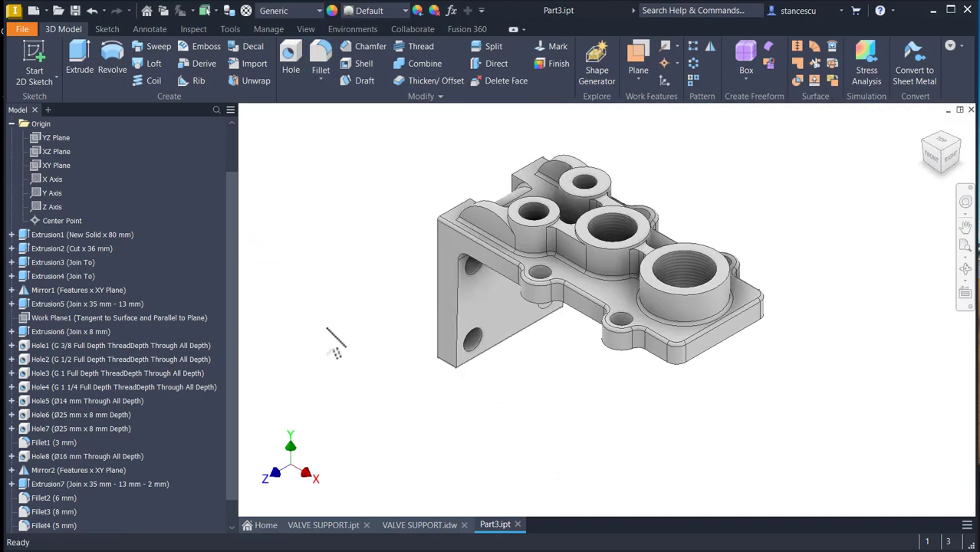
Check the reference part VALVE SUPPORT.ipt, and set Part3's material to Steel, Carbon and its appearance to Red
{"action": "left_click", "coordinate": [310, 522]}
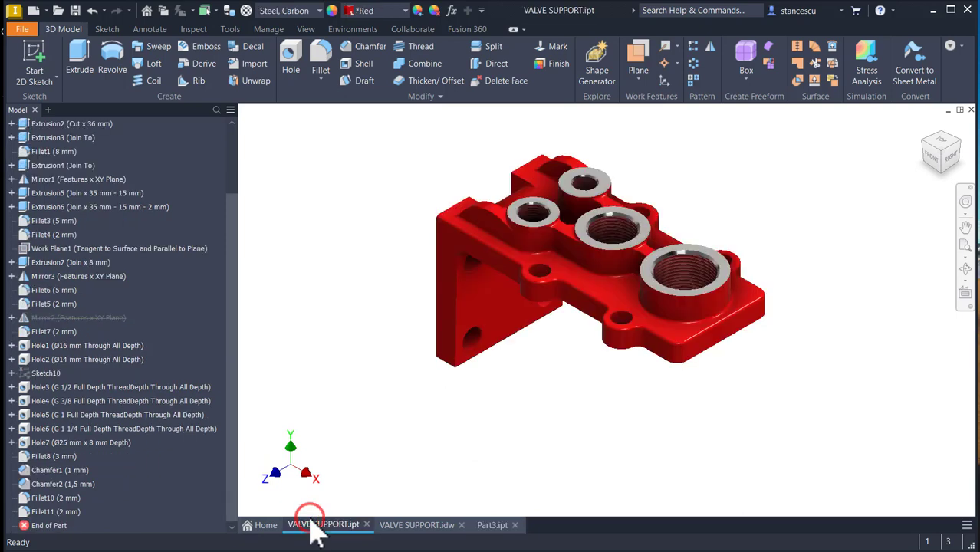
{"action": "left_click", "coordinate": [491, 526]}
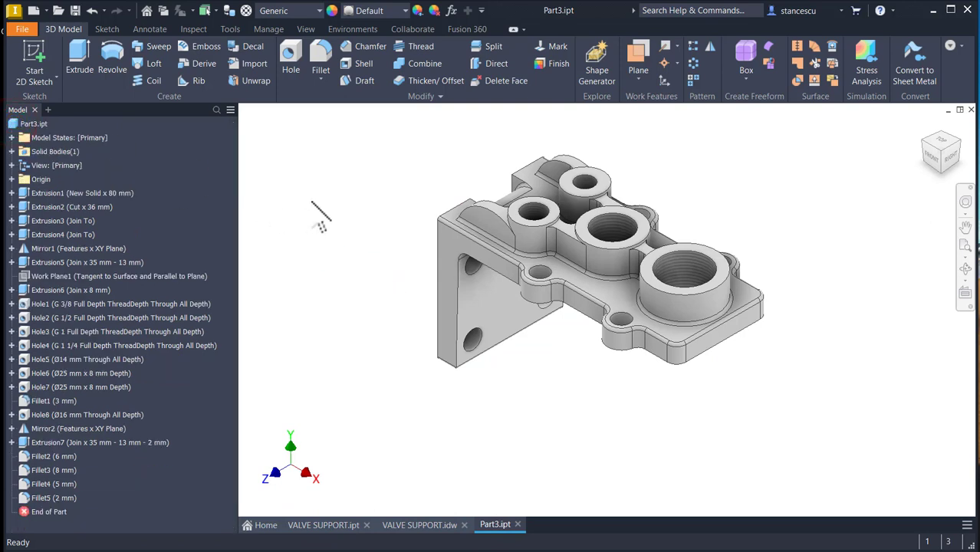
{"action": "key", "text": "Num_Lock"}
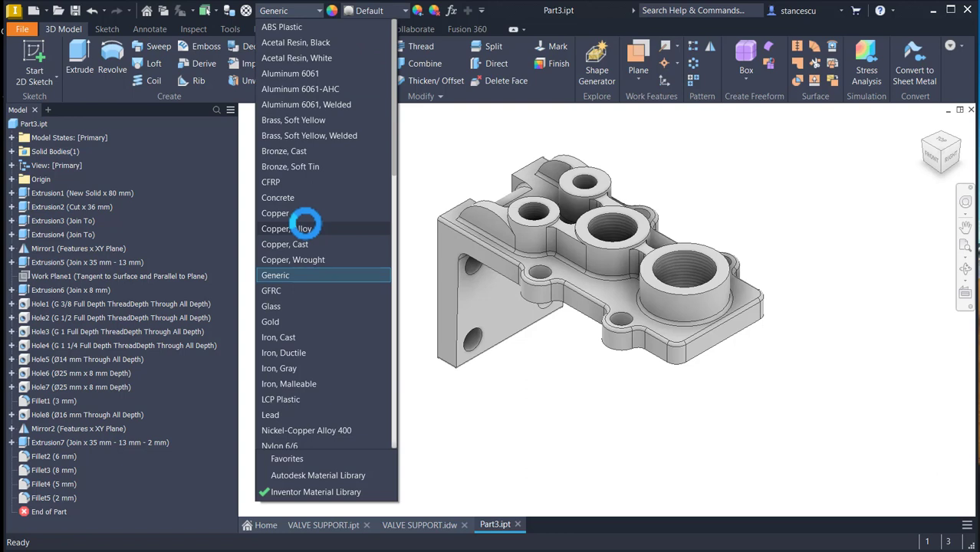
{"action": "scroll", "coordinate": [322, 215], "scroll_direction": "down", "scroll_amount": 10}
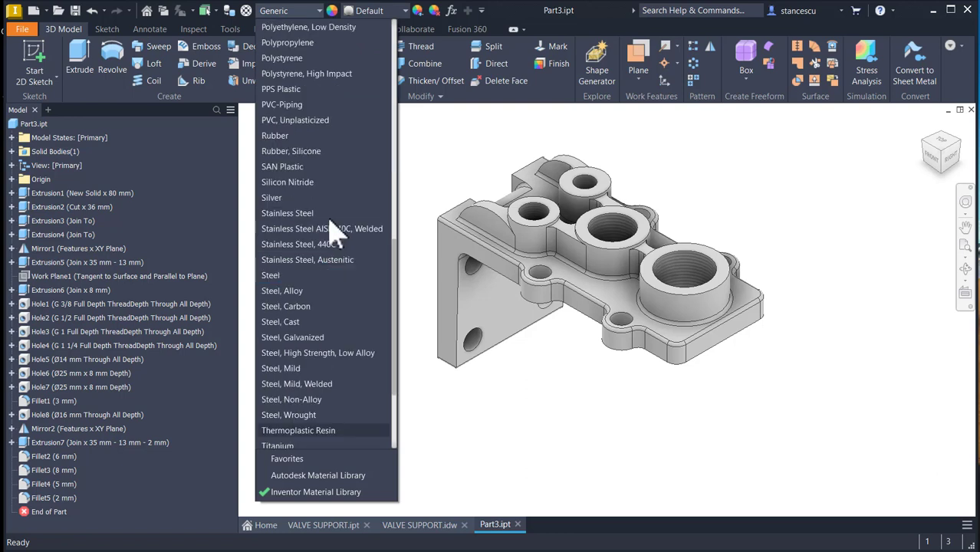
{"action": "left_click", "coordinate": [311, 318]}
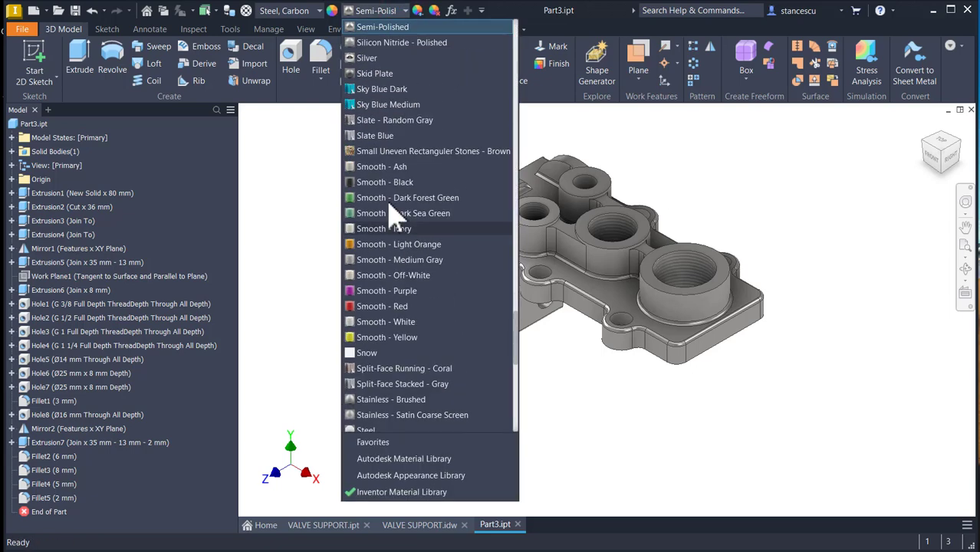
{"action": "scroll", "coordinate": [393, 207], "scroll_direction": "up", "scroll_amount": 4}
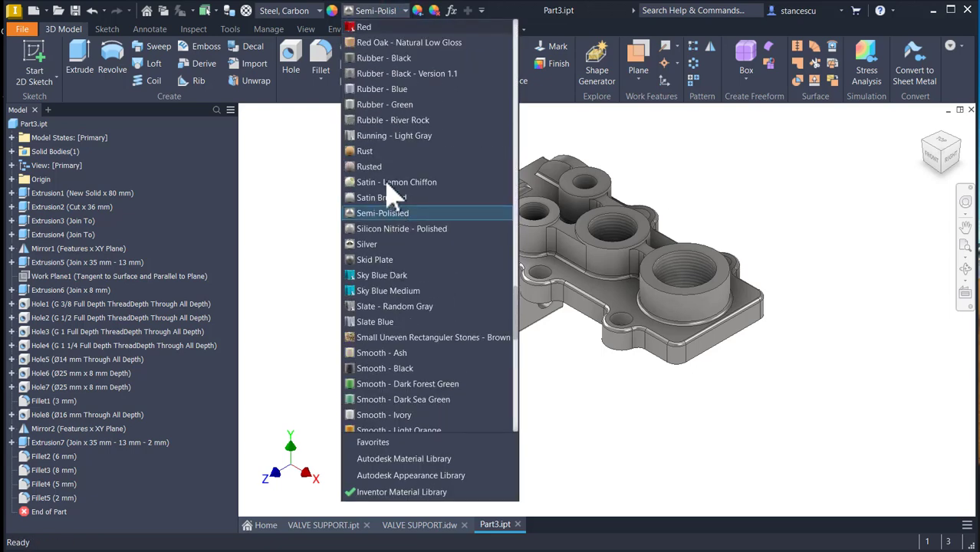
{"action": "left_click", "coordinate": [364, 28]}
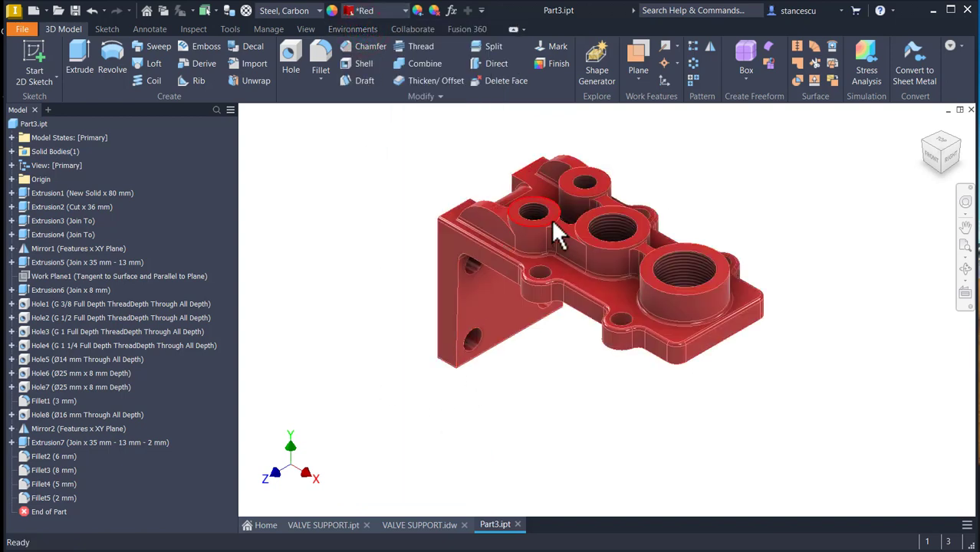
Apply the Steel - Polished appearance to the top faces of the four bosses and the two outer mounting faces of the vertical wall
{"action": "scroll", "coordinate": [564, 234], "scroll_direction": "up", "scroll_amount": 2}
{"action": "scroll", "coordinate": [568, 240], "scroll_direction": "up", "scroll_amount": 2}
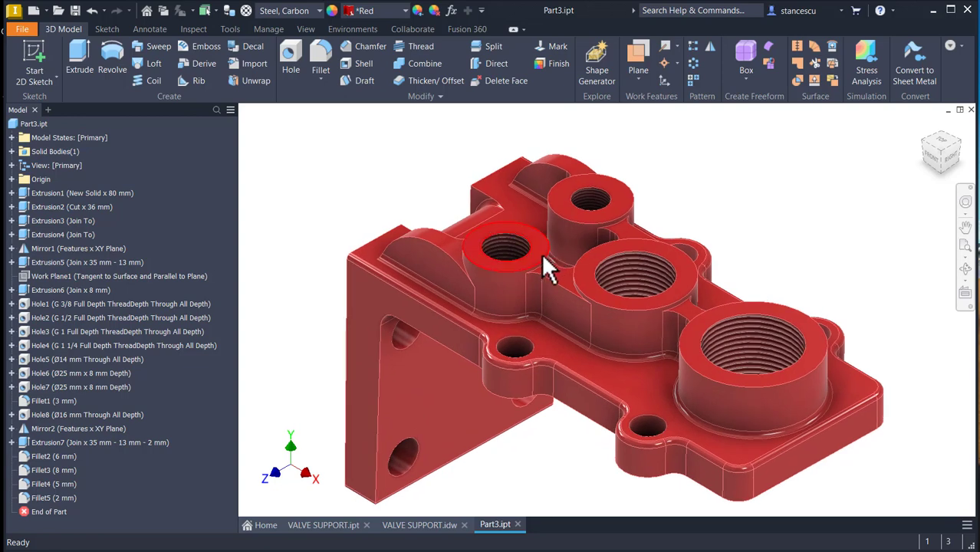
{"action": "left_click", "coordinate": [540, 251]}
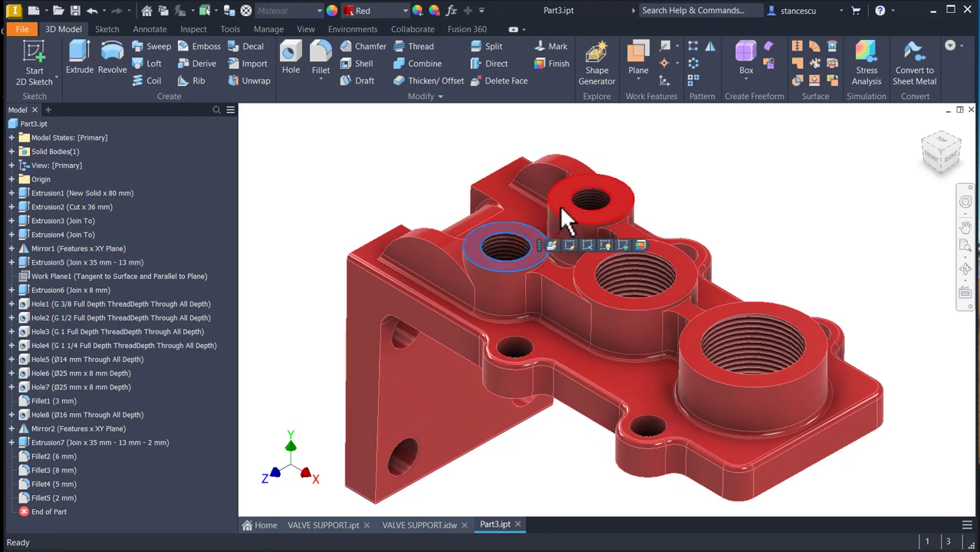
{"action": "left_click", "coordinate": [561, 203], "text": "ctrl"}
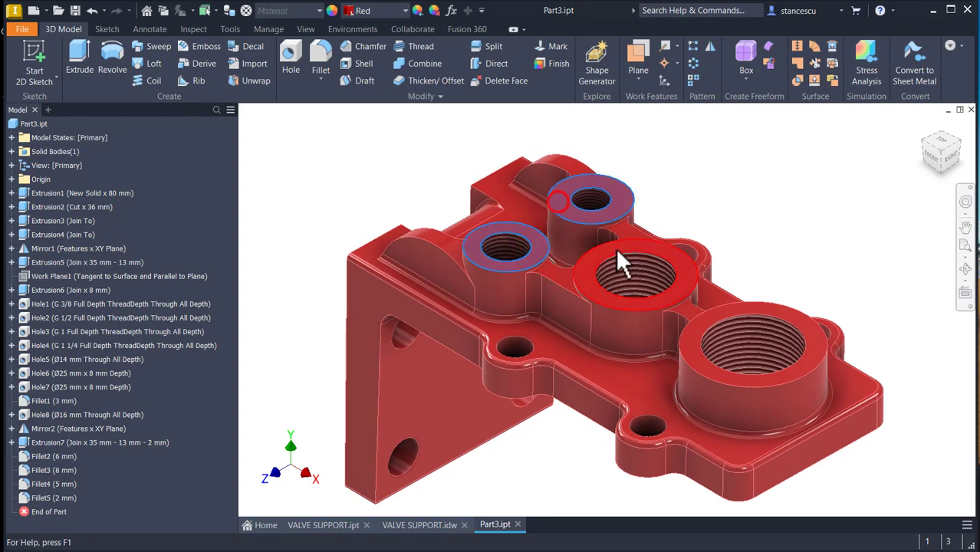
{"action": "left_click", "coordinate": [623, 247], "text": "ctrl"}
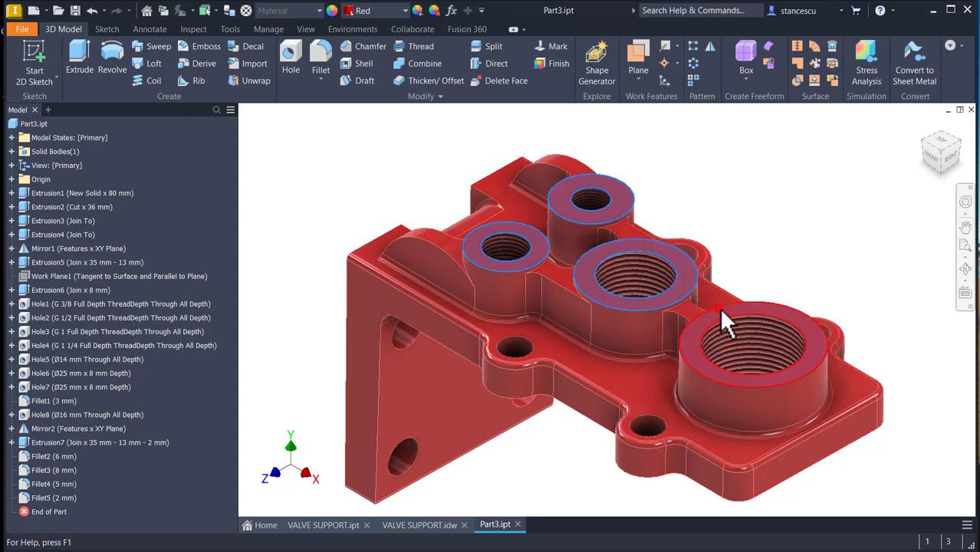
{"action": "left_click", "coordinate": [719, 309], "text": "ctrl"}
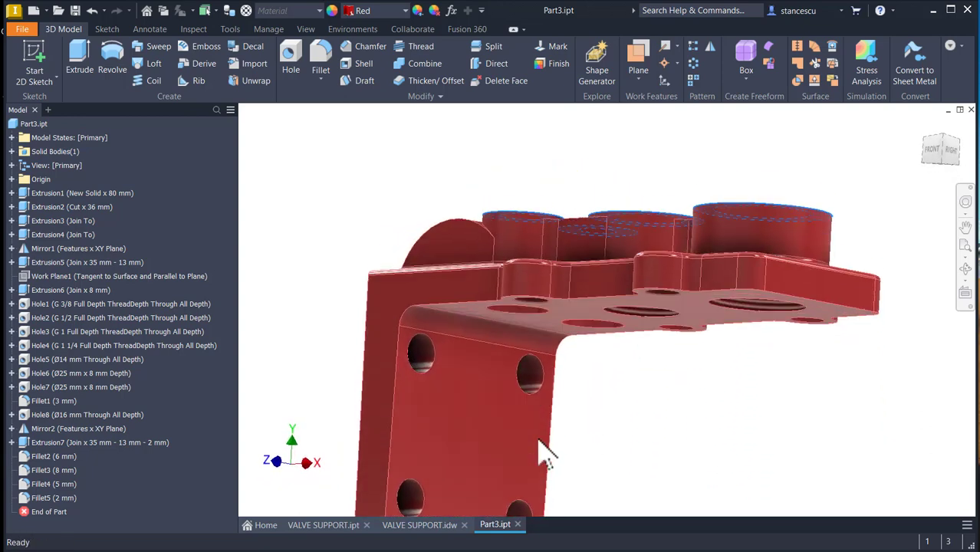
{"action": "middle_click_drag", "start_coordinate": [567, 454], "coordinate": [511, 418], "text": "shift"}
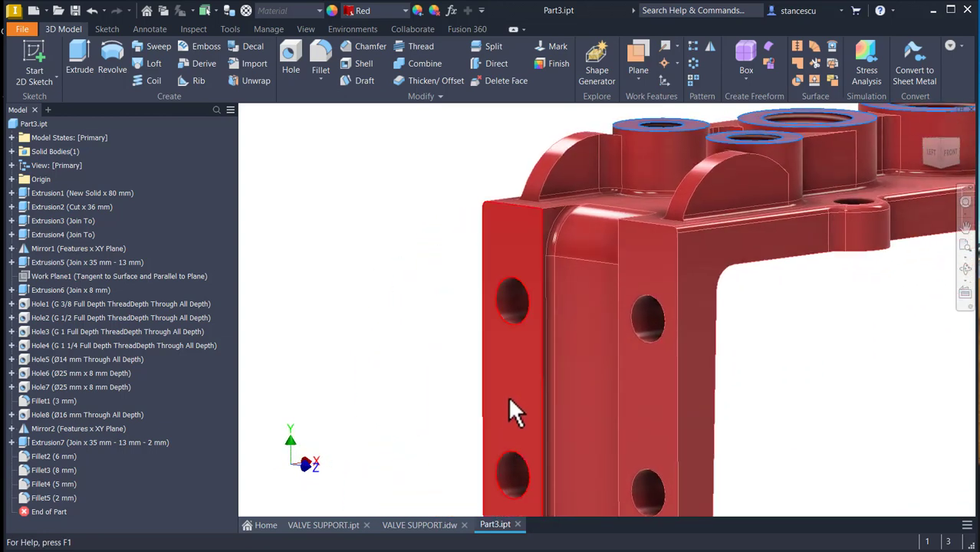
{"action": "left_click", "coordinate": [511, 396], "text": "ctrl"}
{"action": "left_click", "coordinate": [631, 400], "text": "ctrl"}
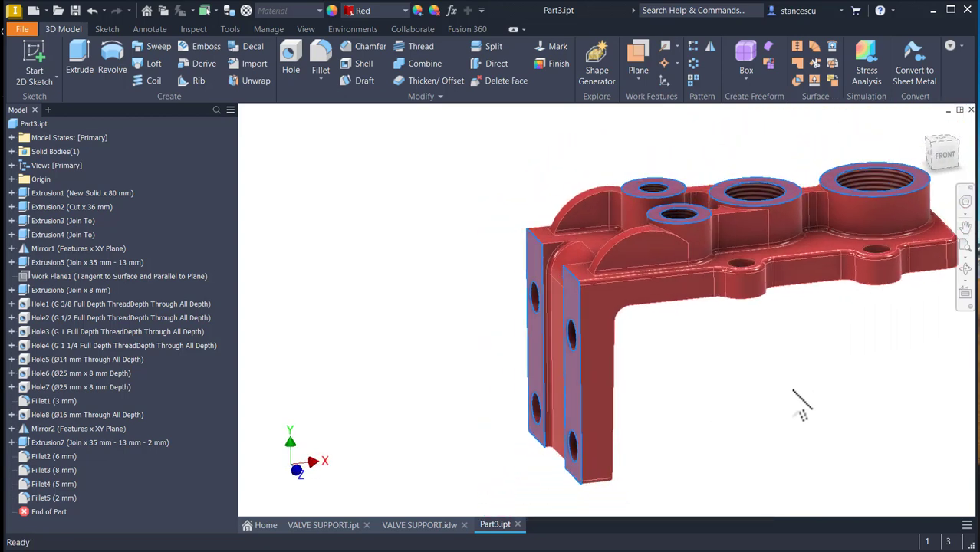
{"action": "middle_click_drag", "start_coordinate": [798, 403], "coordinate": [552, 395], "text": "shift"}
{"action": "left_click", "coordinate": [403, 13]}
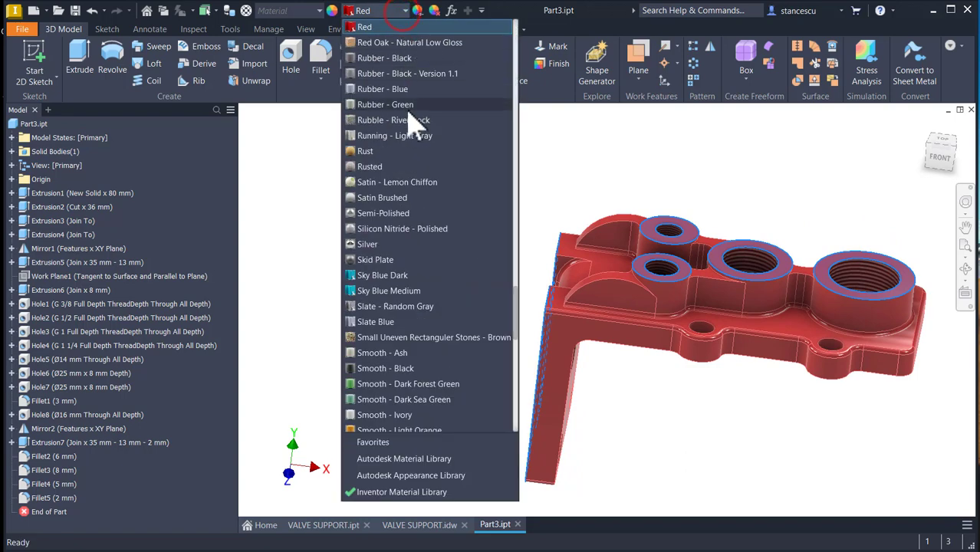
{"action": "scroll", "coordinate": [411, 219], "scroll_direction": "down", "scroll_amount": 6}
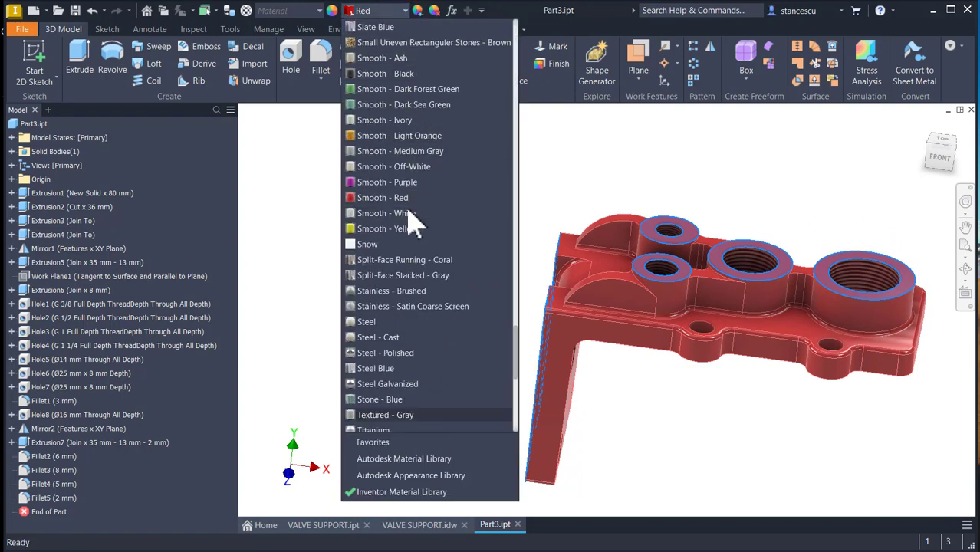
{"action": "left_click", "coordinate": [390, 353]}
{"action": "left_click", "coordinate": [591, 436]}
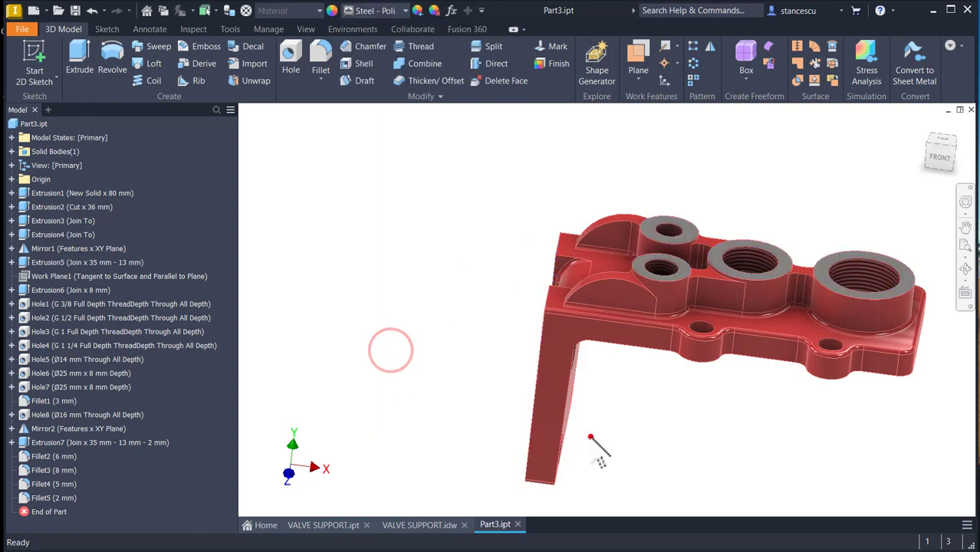
Check the chamfer callouts of the threaded holes in the VALVE SUPPORT.idw drawing, and return to Part3
{"action": "scroll", "coordinate": [560, 307], "scroll_direction": "up", "scroll_amount": 4}
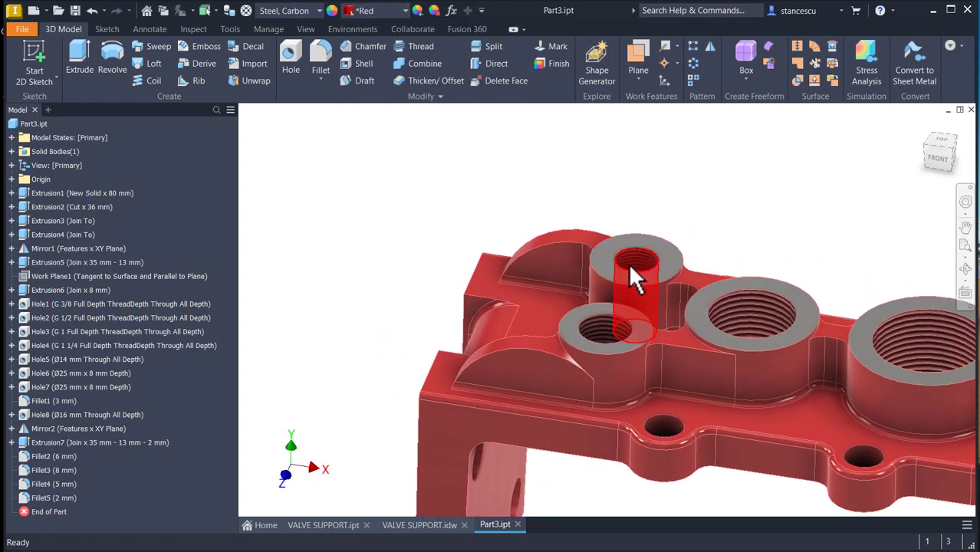
{"action": "scroll", "coordinate": [630, 310], "scroll_direction": "down", "scroll_amount": 6}
{"action": "left_click", "coordinate": [418, 527]}
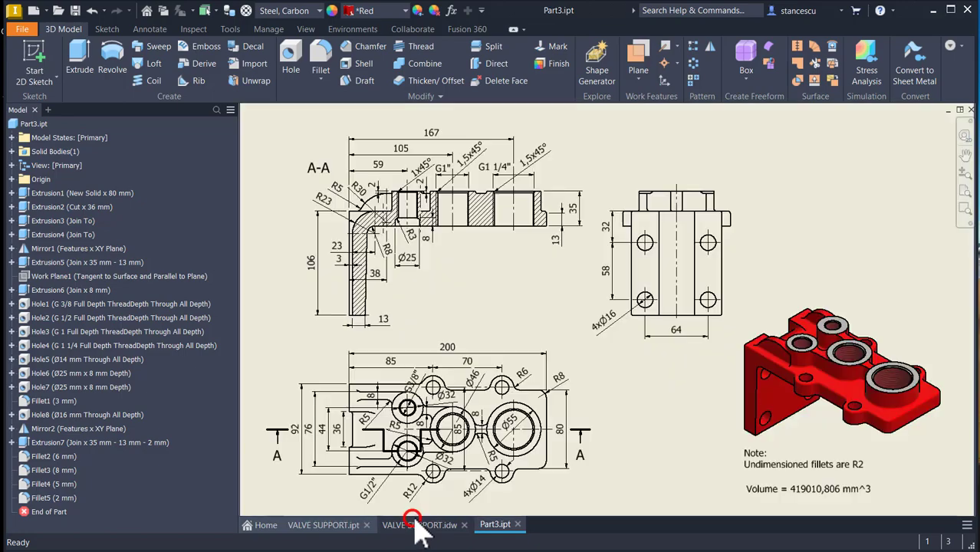
{"action": "scroll", "coordinate": [466, 277], "scroll_direction": "up", "scroll_amount": 4}
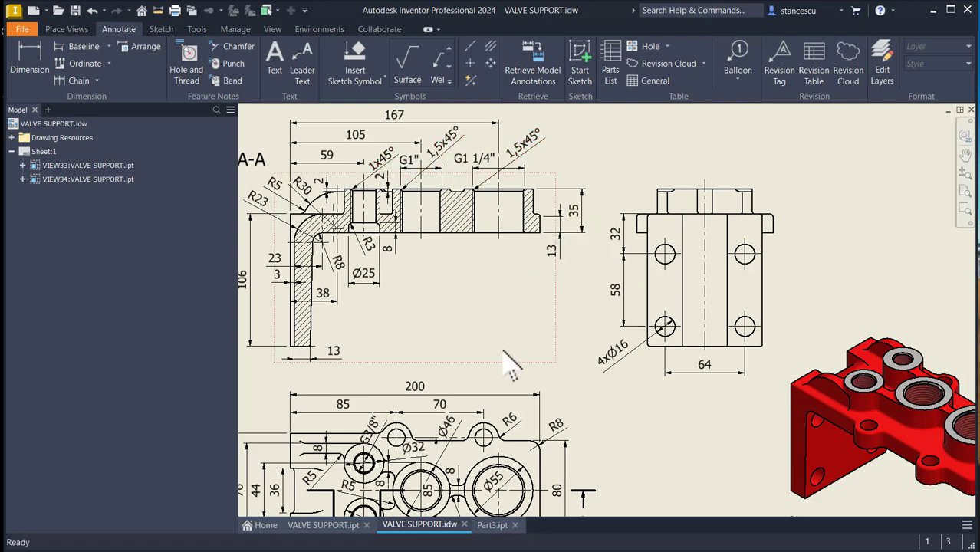
{"action": "key", "text": "F6"}
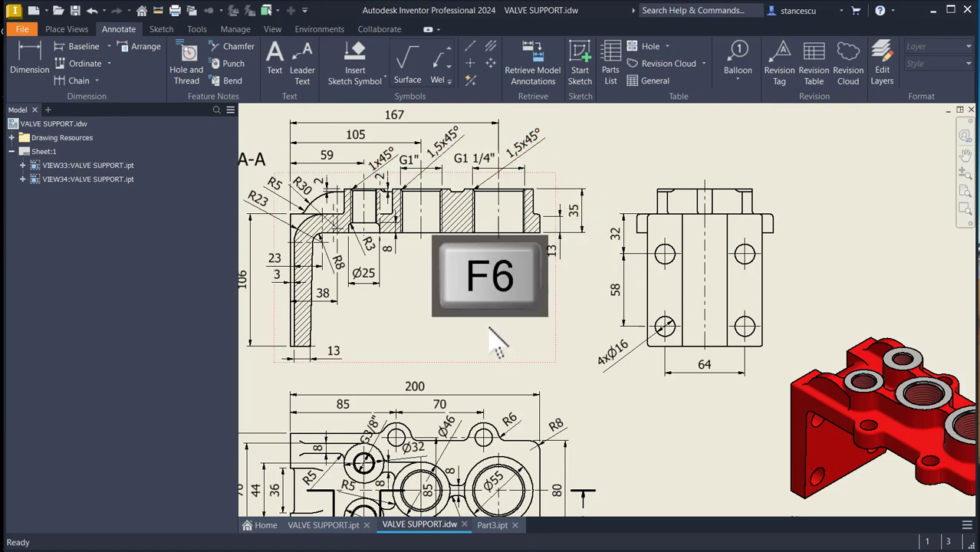
{"action": "key", "text": "Num_Lock"}
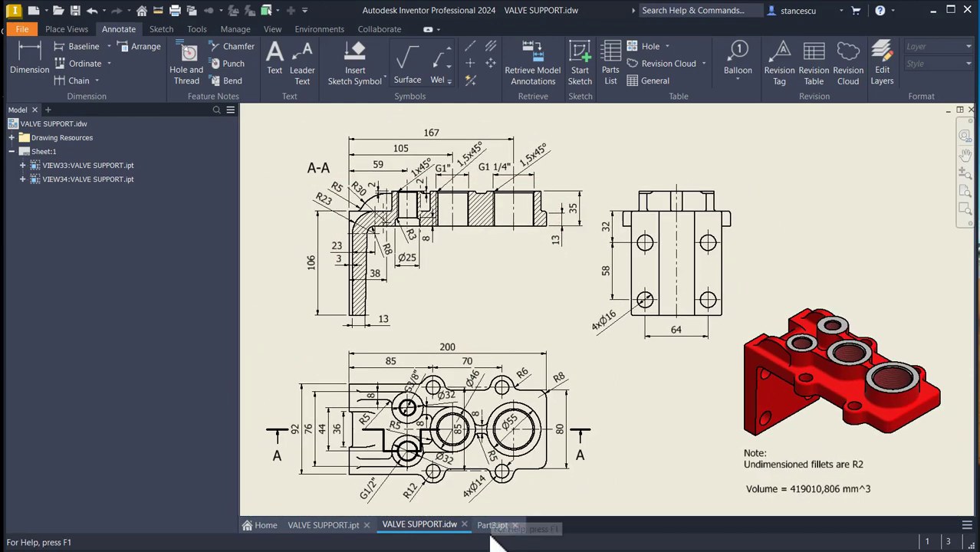
{"action": "left_click", "coordinate": [492, 526]}
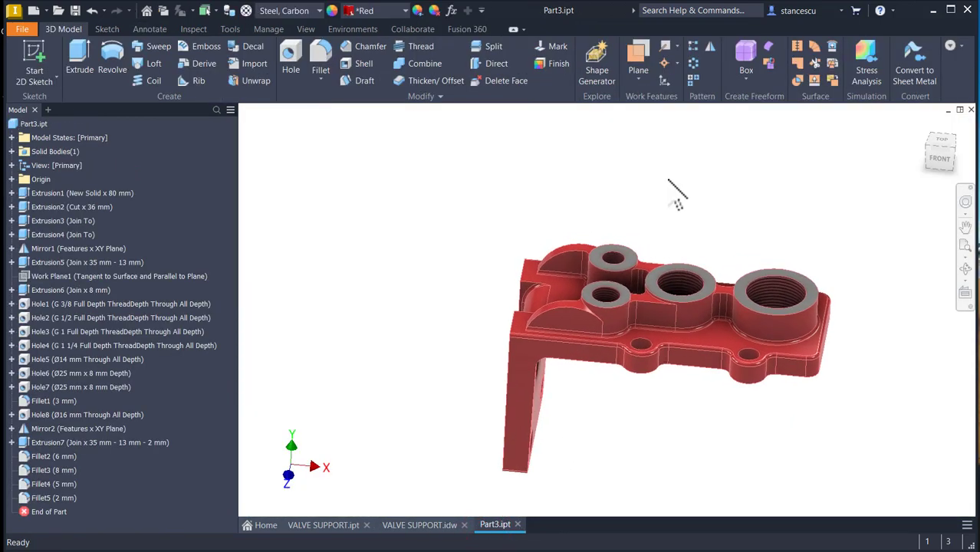
Start a 1 mm chamfer on the upper inner edges of the two small threaded holes
{"action": "scroll", "coordinate": [675, 200], "scroll_direction": "up", "scroll_amount": 5}
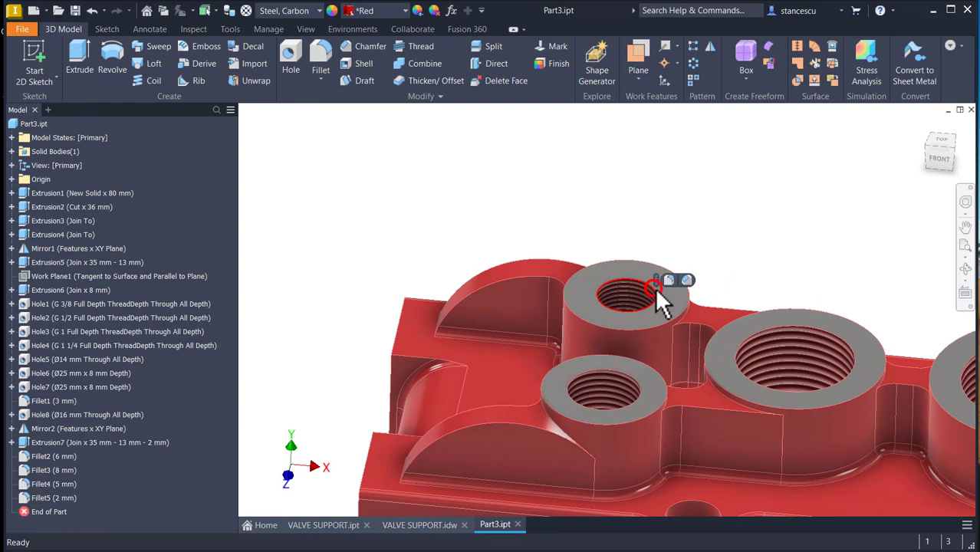
{"action": "left_click", "coordinate": [656, 289]}
{"action": "left_click", "coordinate": [687, 281]}
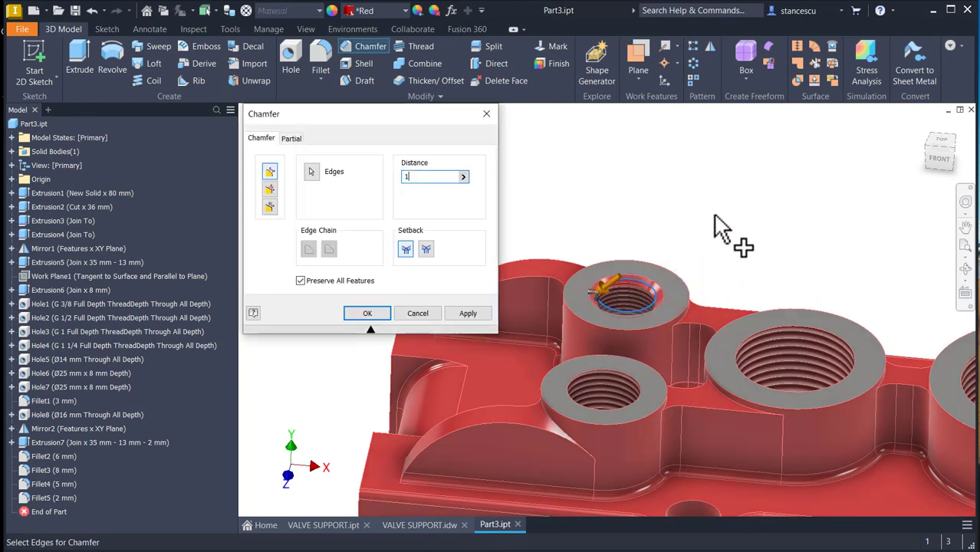
{"action": "left_click", "coordinate": [636, 385]}
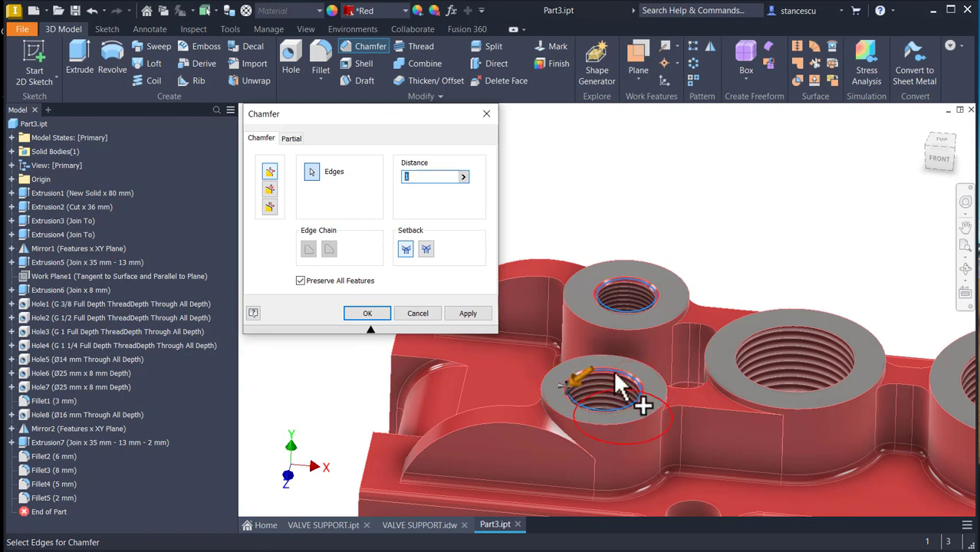
Set the chamfer distance to 1.5 mm, add the upper inner edges of the two large threaded holes and create the chamfer
{"action": "left_click", "coordinate": [415, 178]}
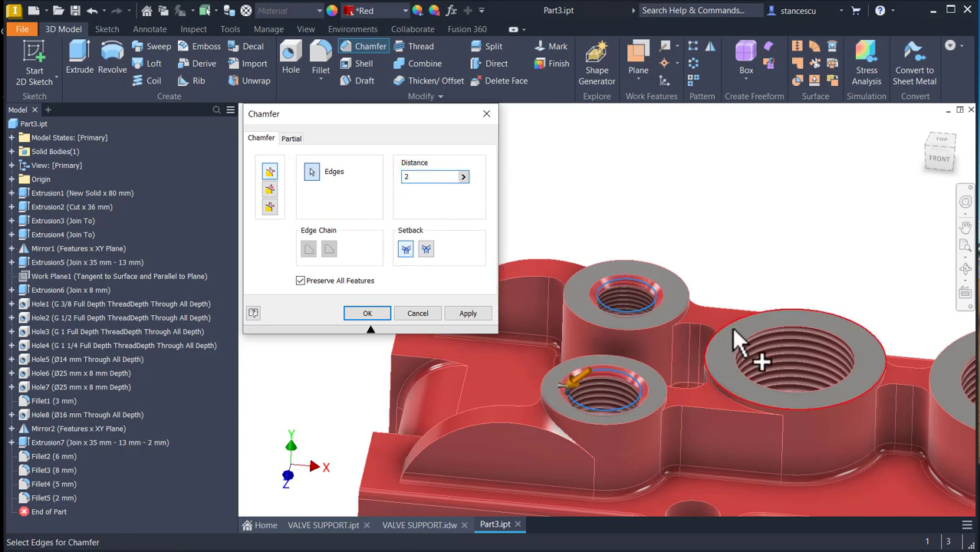
{"action": "left_click", "coordinate": [433, 177]}
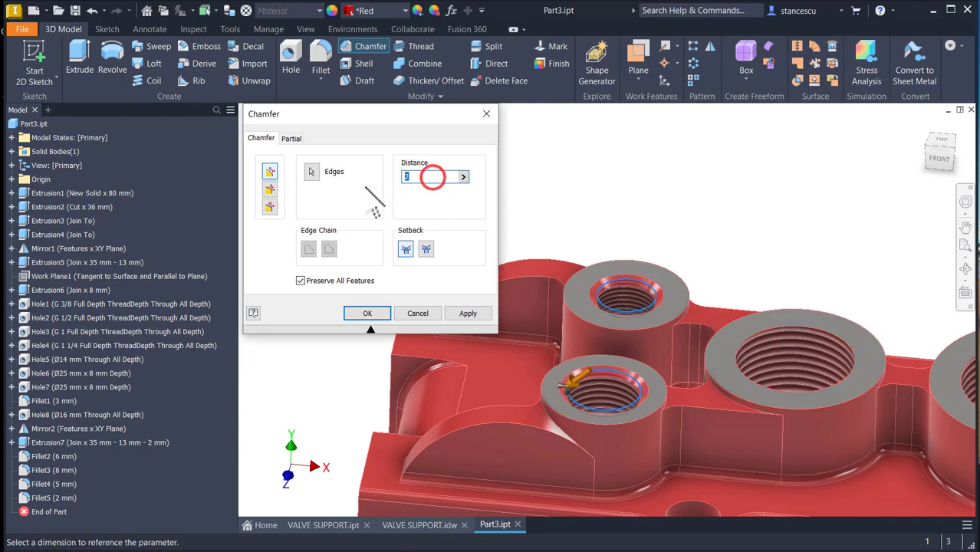
{"action": "type", "text": "1.5"}
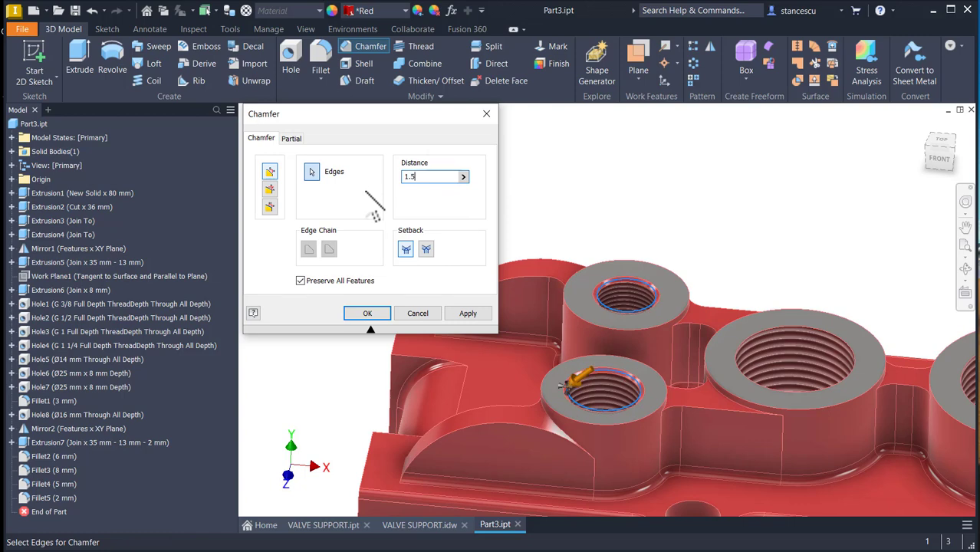
{"action": "left_click", "coordinate": [767, 331]}
{"action": "scroll", "coordinate": [846, 380], "scroll_direction": "up", "scroll_amount": 1}
{"action": "scroll", "coordinate": [846, 380], "scroll_direction": "up", "scroll_amount": 2}
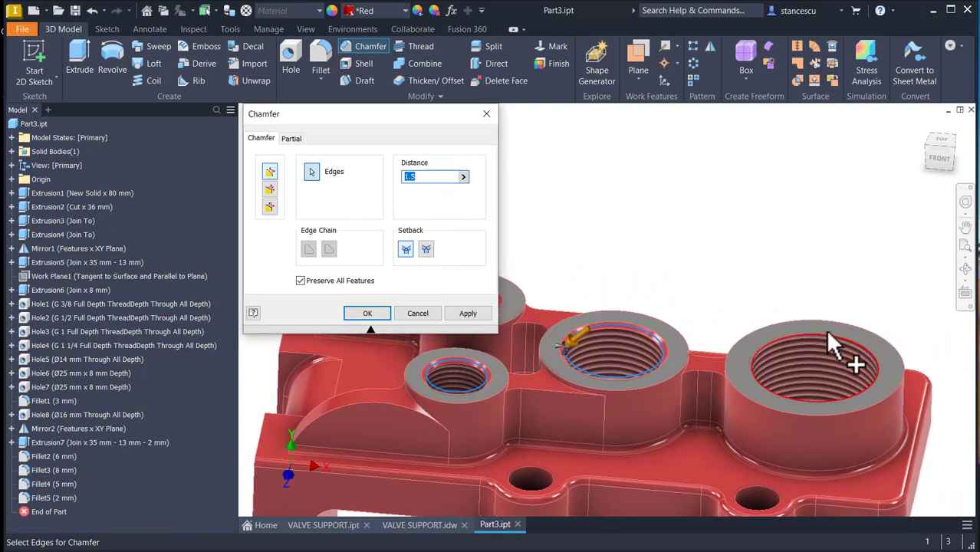
{"action": "left_click", "coordinate": [372, 313]}
Apply the Steel - Polished appearance to the chamfer faces of all four threaded holes
{"action": "scroll", "coordinate": [554, 234], "scroll_direction": "down", "scroll_amount": 2}
{"action": "scroll", "coordinate": [554, 234], "scroll_direction": "down", "scroll_amount": 2}
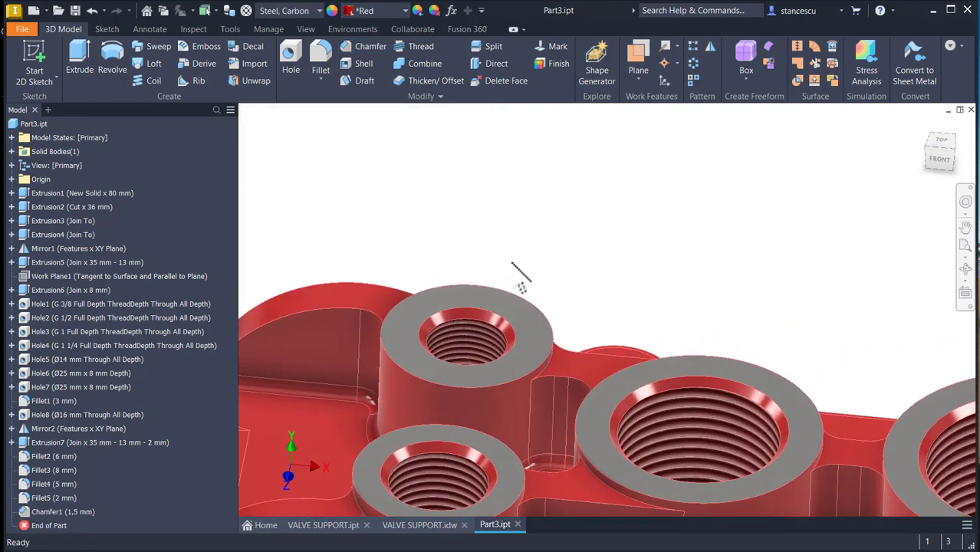
{"action": "left_click", "coordinate": [427, 330]}
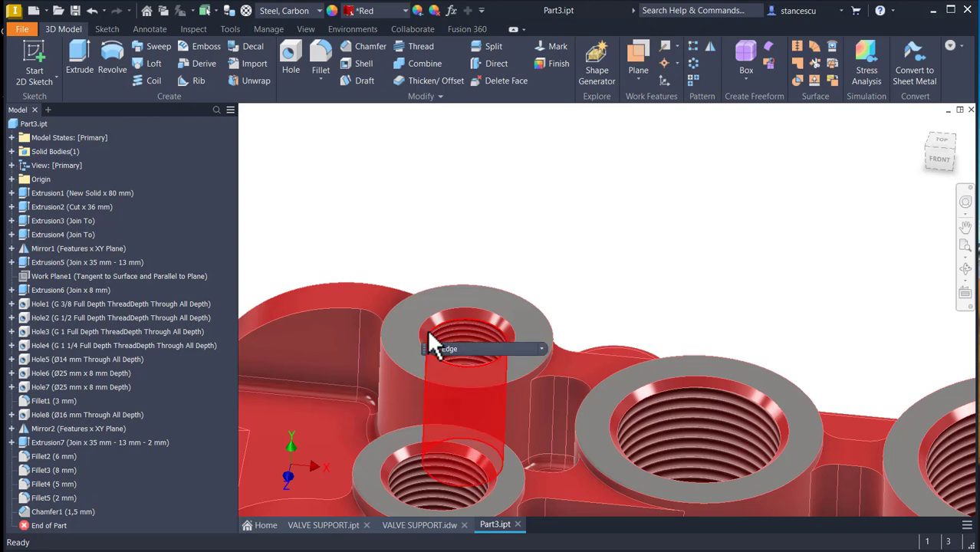
{"action": "left_click", "coordinate": [664, 106]}
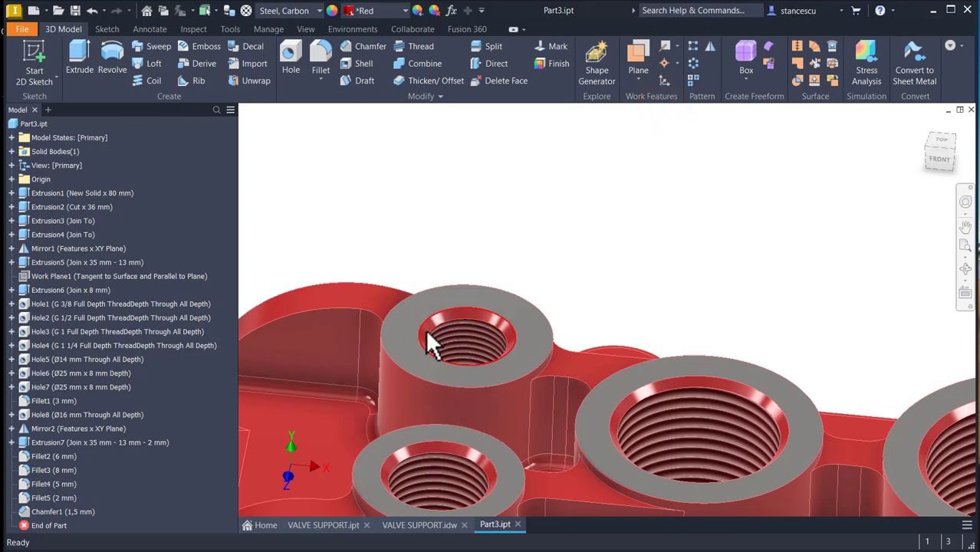
{"action": "scroll", "coordinate": [431, 343], "scroll_direction": "up", "scroll_amount": 2}
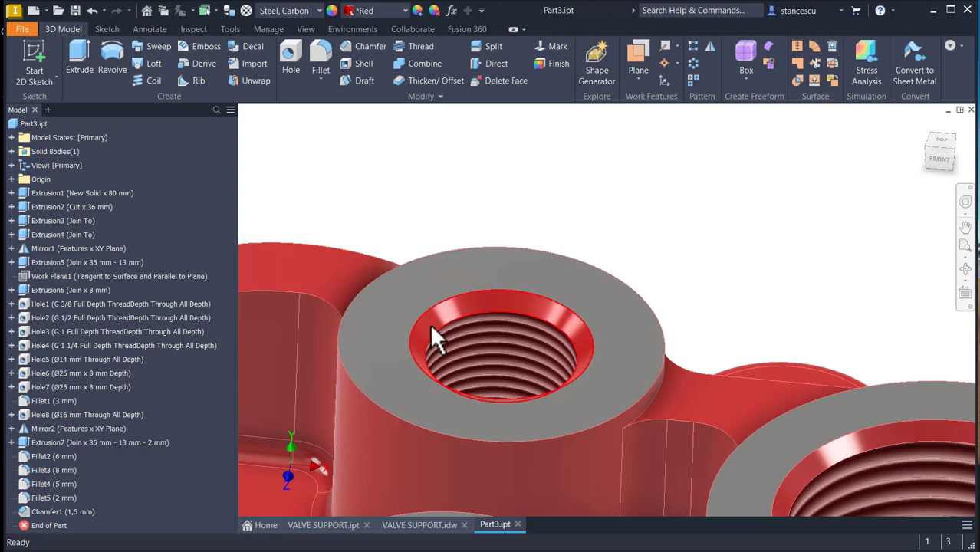
{"action": "left_click", "coordinate": [429, 323]}
{"action": "middle_click_drag", "start_coordinate": [685, 243], "coordinate": [705, 126]}
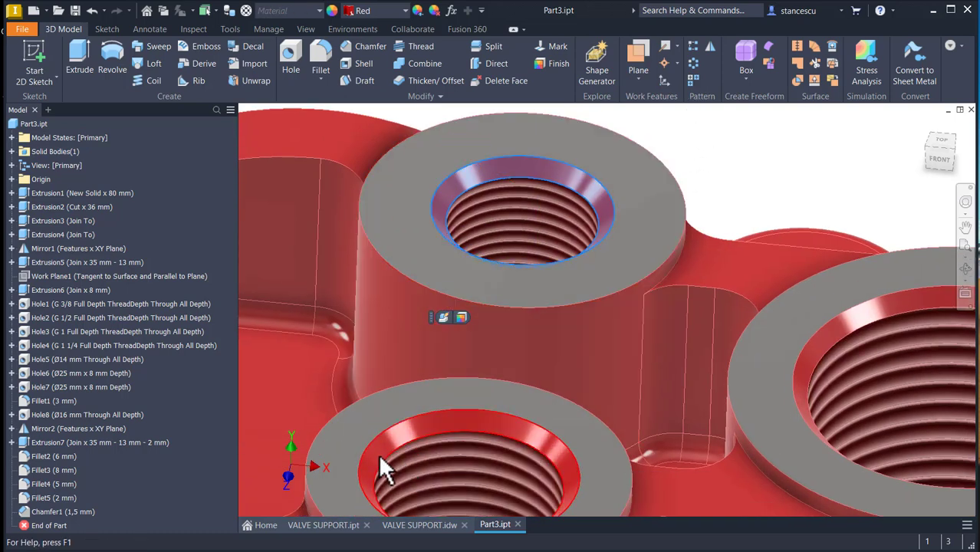
{"action": "left_click", "coordinate": [387, 447], "text": "ctrl"}
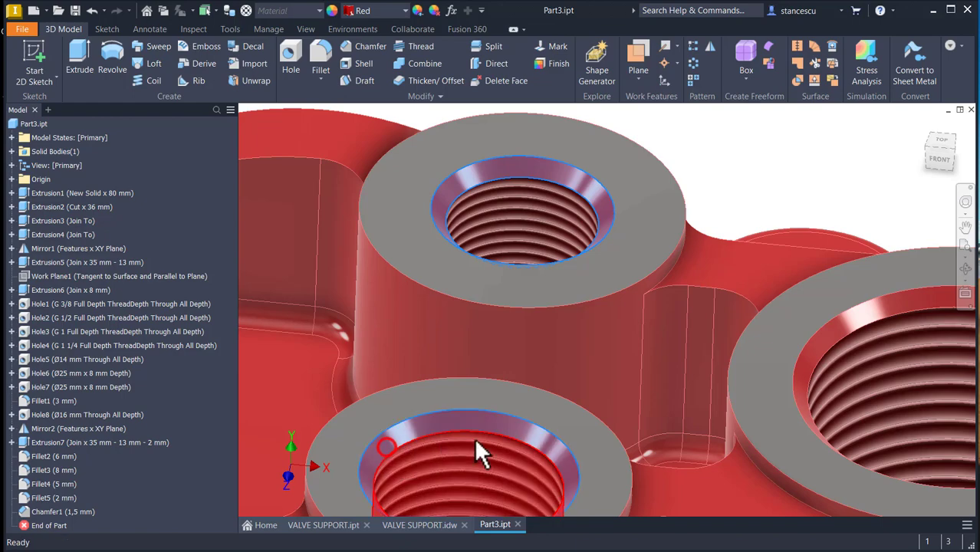
{"action": "left_click", "coordinate": [846, 325], "text": "ctrl"}
{"action": "middle_click_drag", "start_coordinate": [792, 236], "coordinate": [372, 188]}
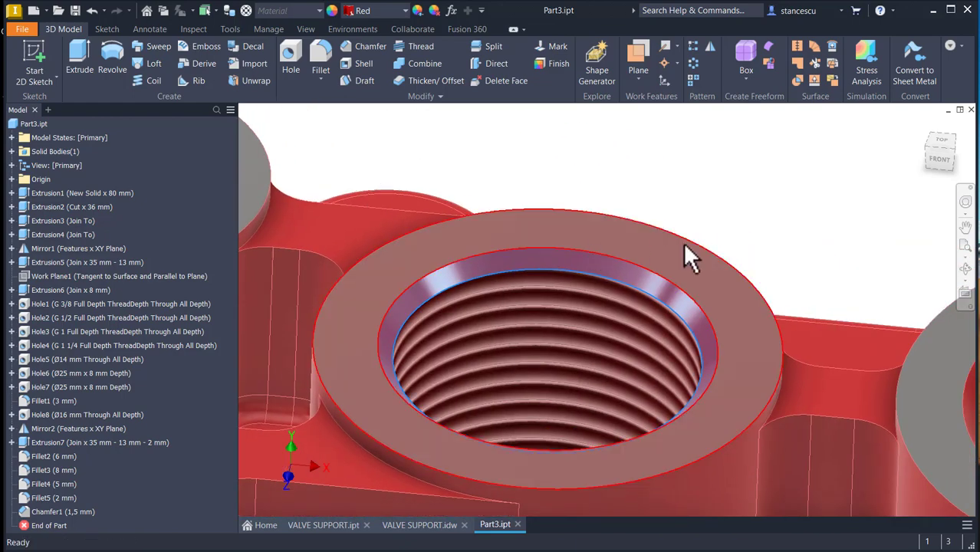
{"action": "middle_click_drag", "start_coordinate": [685, 255], "coordinate": [435, 186]}
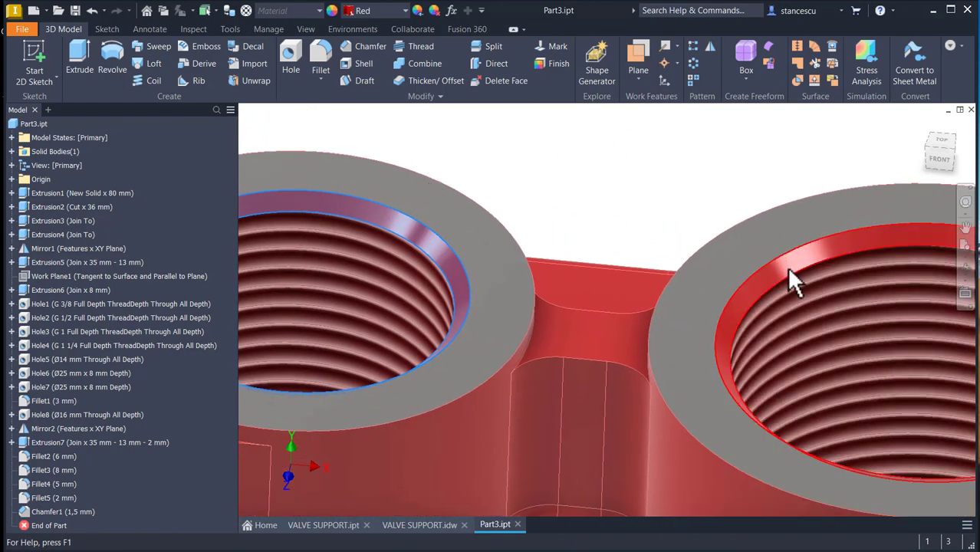
{"action": "left_click", "coordinate": [790, 274], "text": "ctrl"}
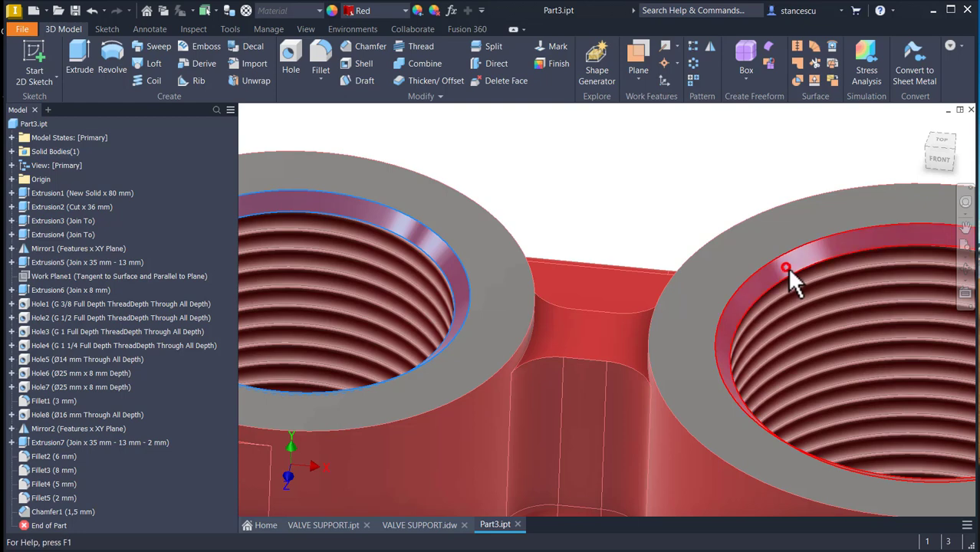
{"action": "left_click", "coordinate": [401, 11]}
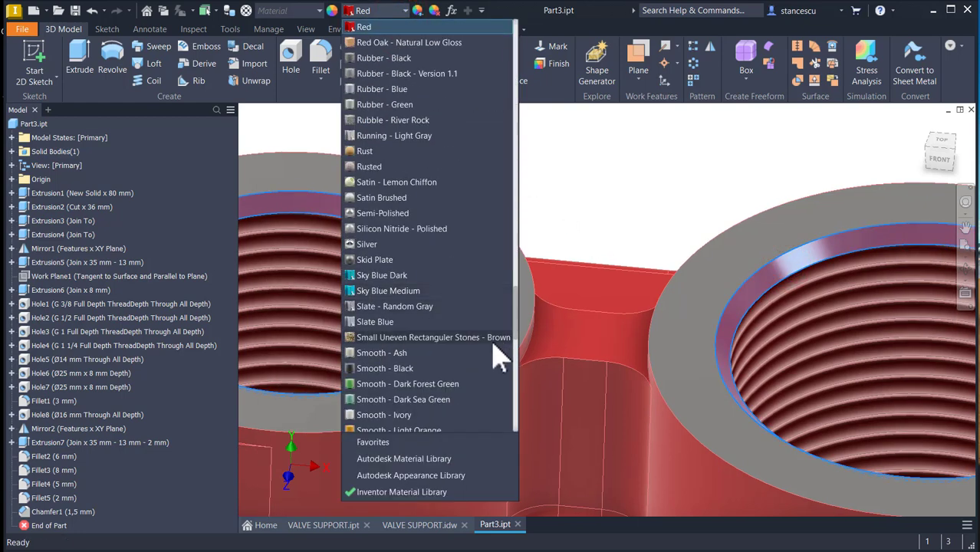
{"action": "scroll", "coordinate": [498, 355], "scroll_direction": "down", "scroll_amount": 5}
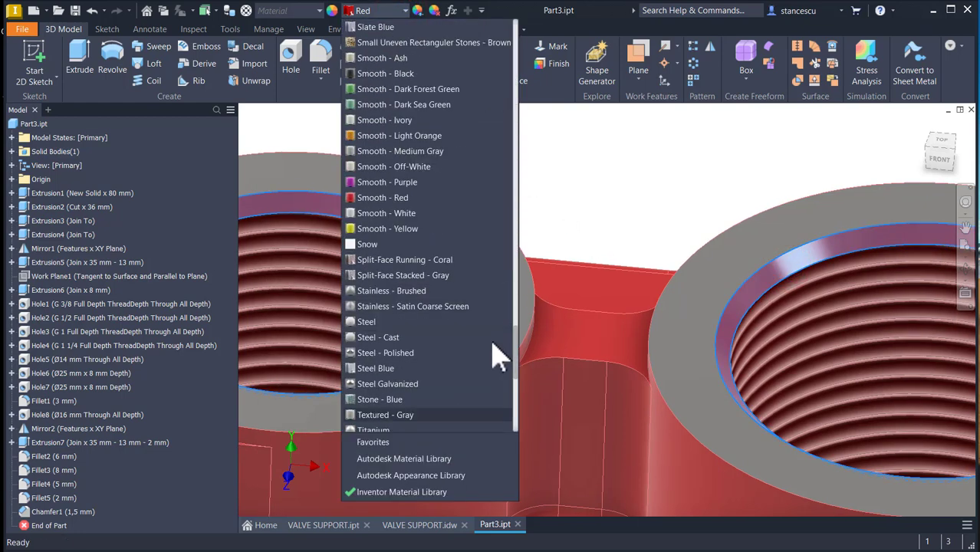
{"action": "left_click", "coordinate": [409, 355]}
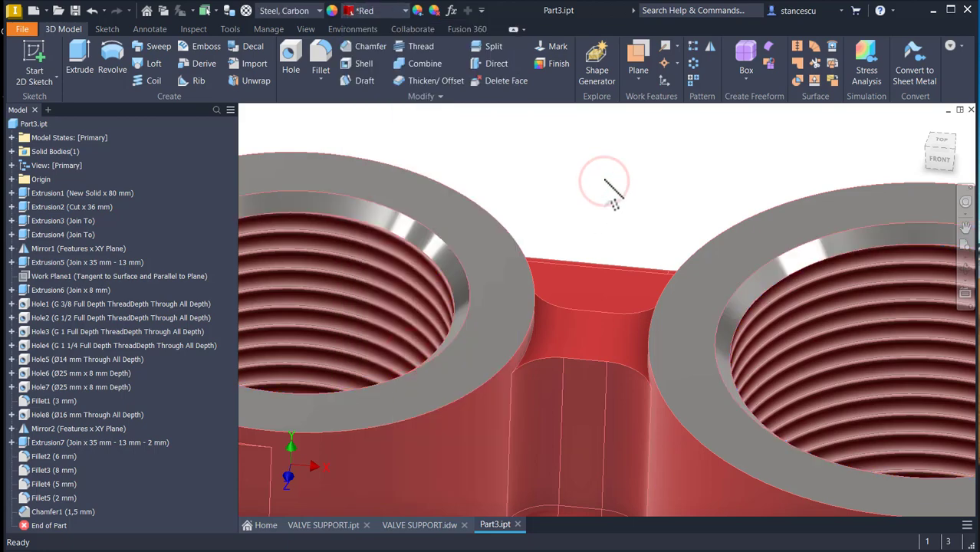
Show the whole valve support in the isometric home view and display it in the Shaded visual style without edges
{"action": "key", "text": "Home"}
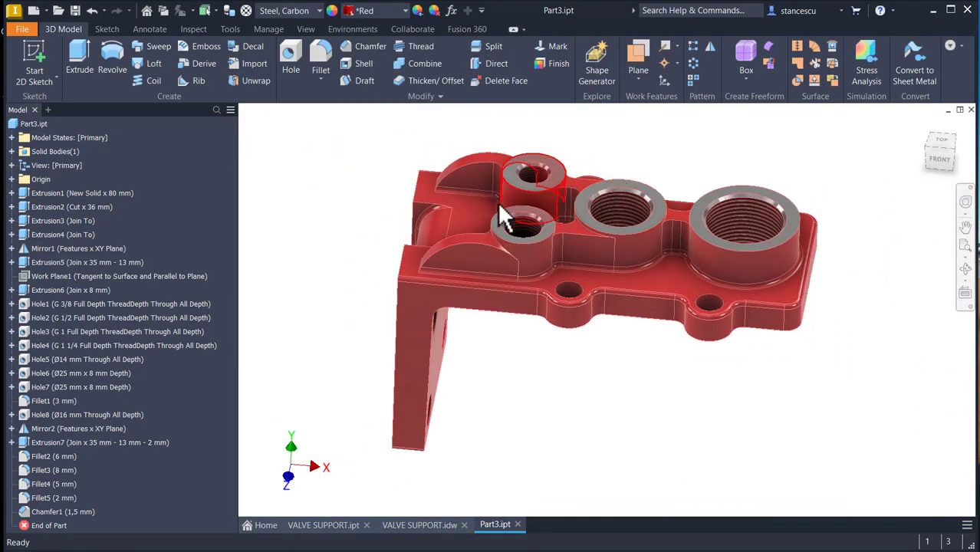
{"action": "key", "text": "F6"}
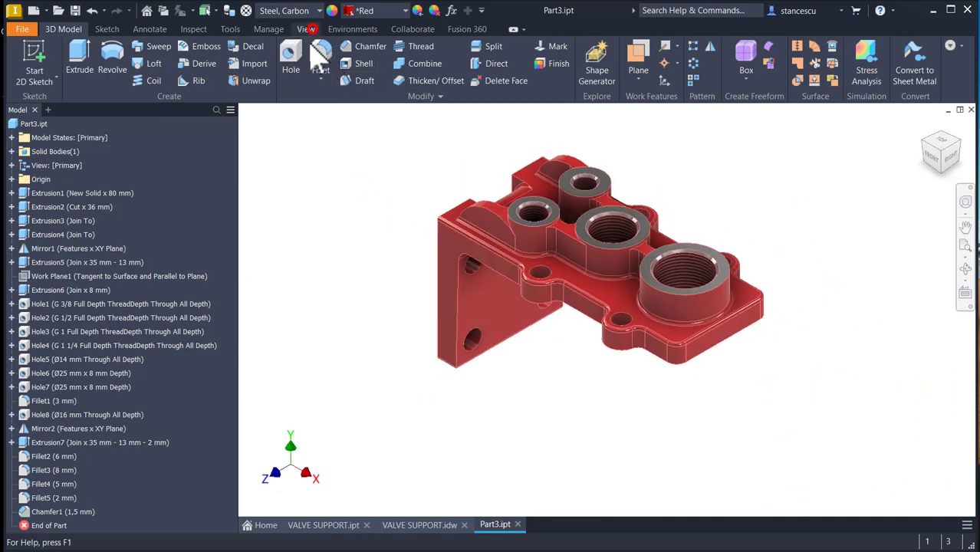
{"action": "left_click", "coordinate": [307, 29]}
{"action": "left_click", "coordinate": [261, 62]}
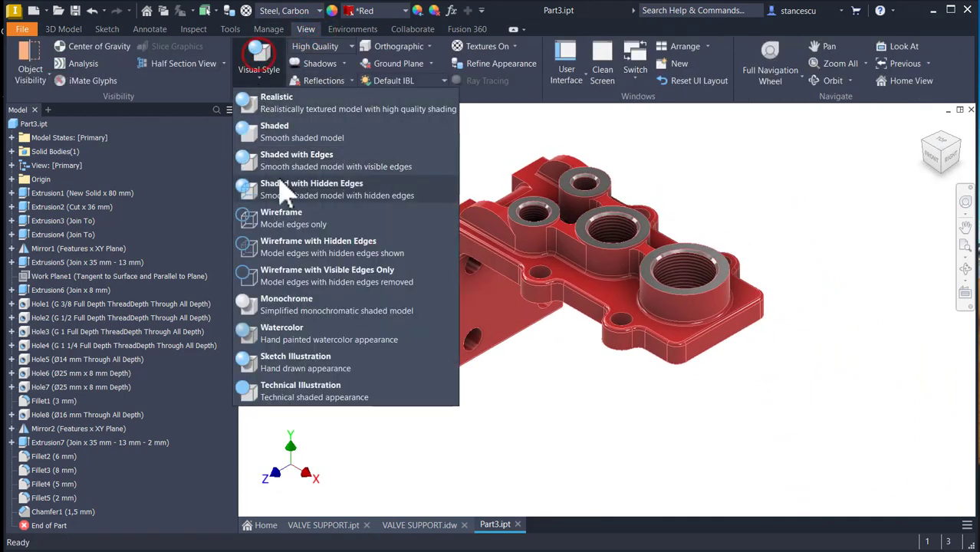
{"action": "left_click", "coordinate": [286, 129]}
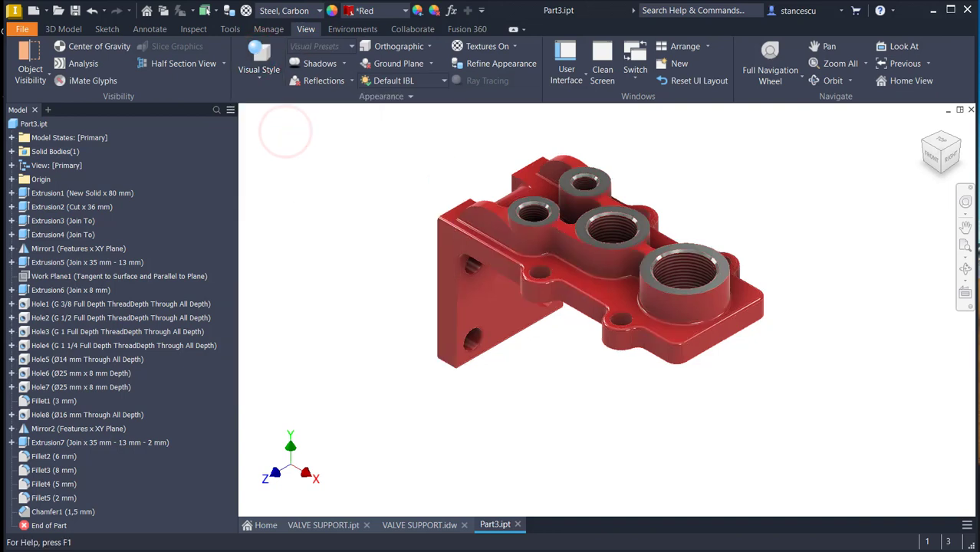
Set the initial visual style in Part3's document display appearance settings to Shaded and accept the settings
{"action": "left_click", "coordinate": [235, 29]}
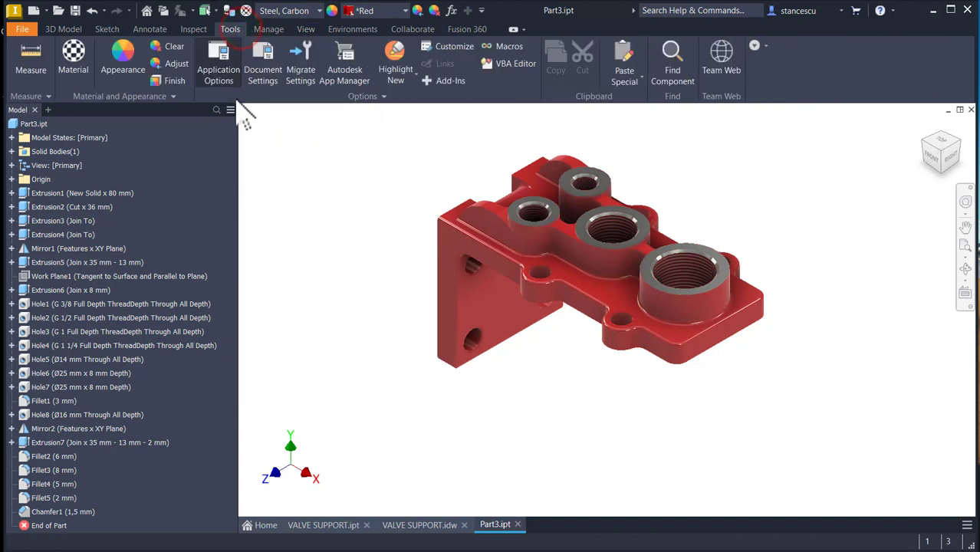
{"action": "left_click", "coordinate": [263, 73]}
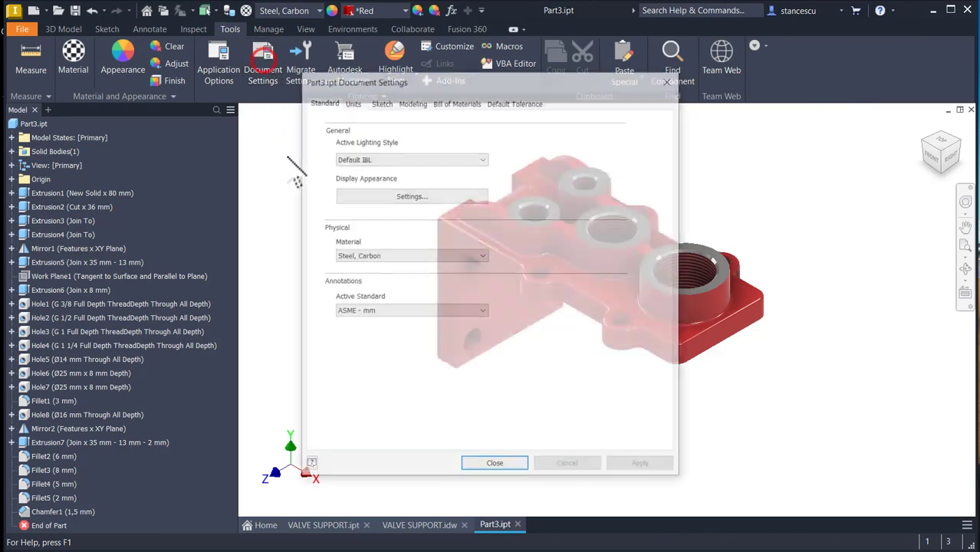
{"action": "left_click", "coordinate": [427, 195]}
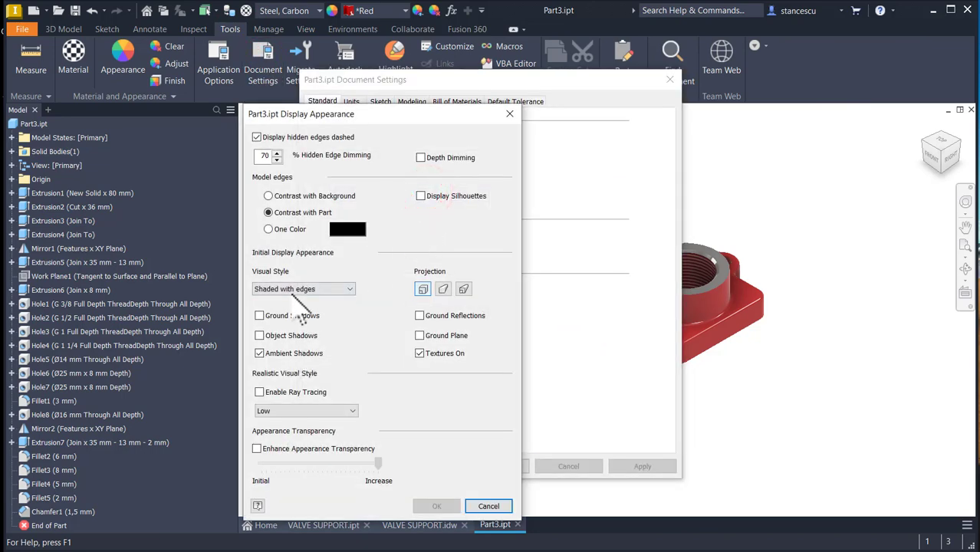
{"action": "left_click", "coordinate": [305, 290]}
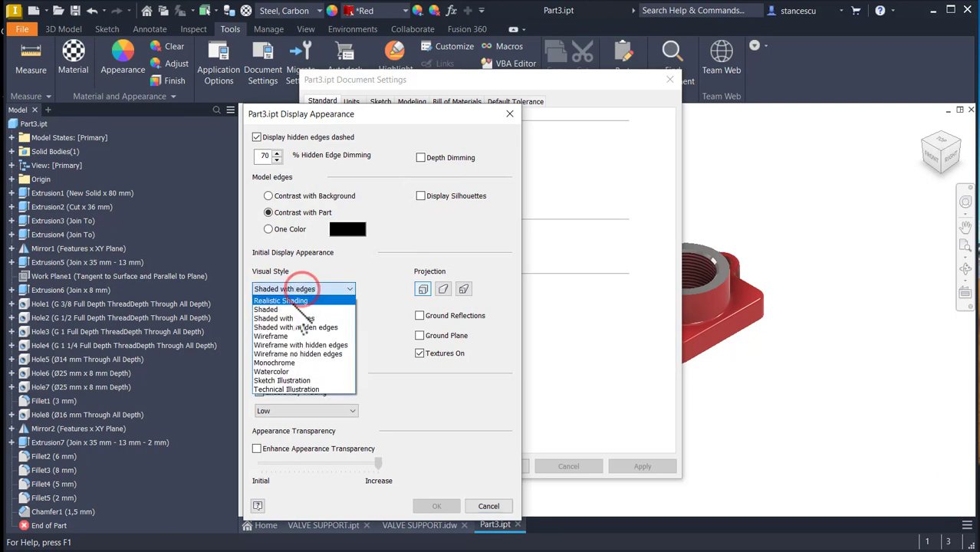
{"action": "left_click", "coordinate": [290, 313]}
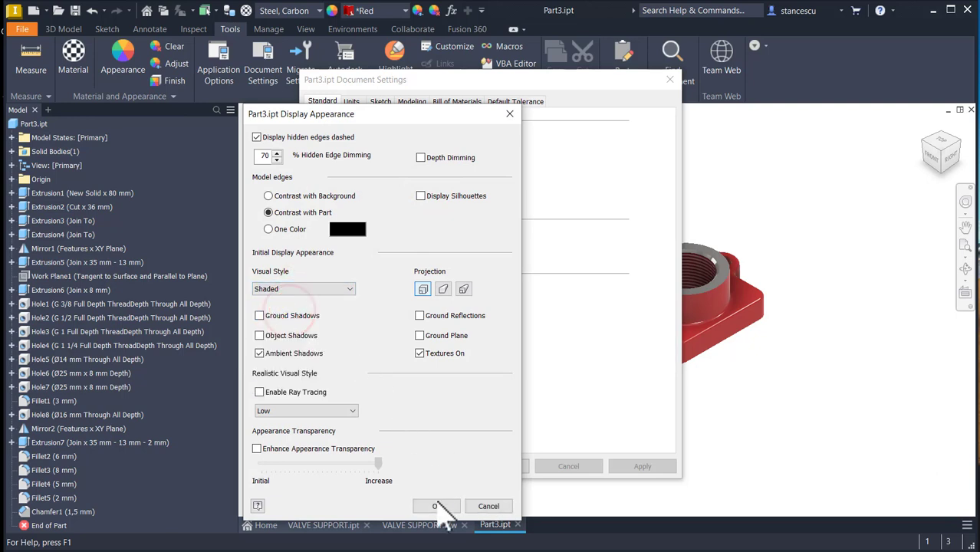
{"action": "left_click", "coordinate": [437, 507]}
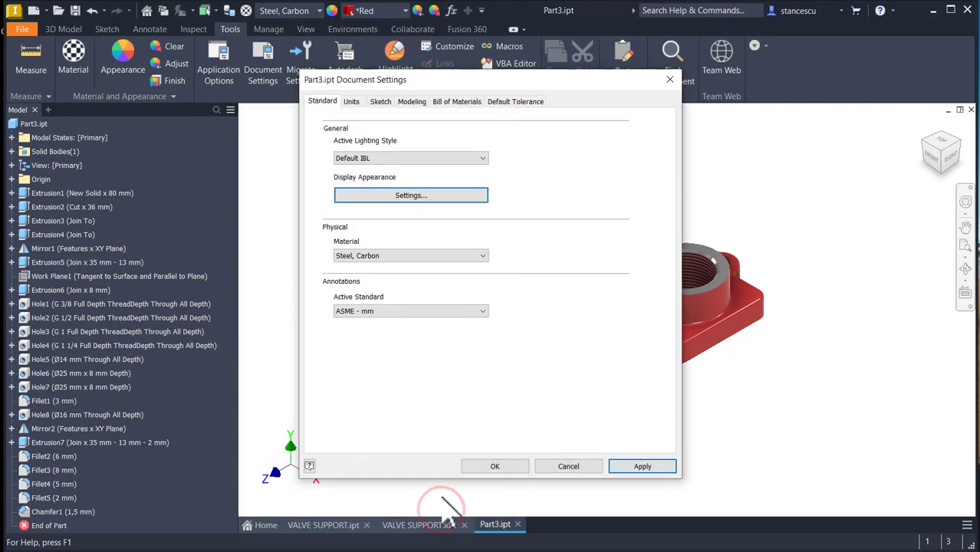
{"action": "left_click", "coordinate": [494, 466]}
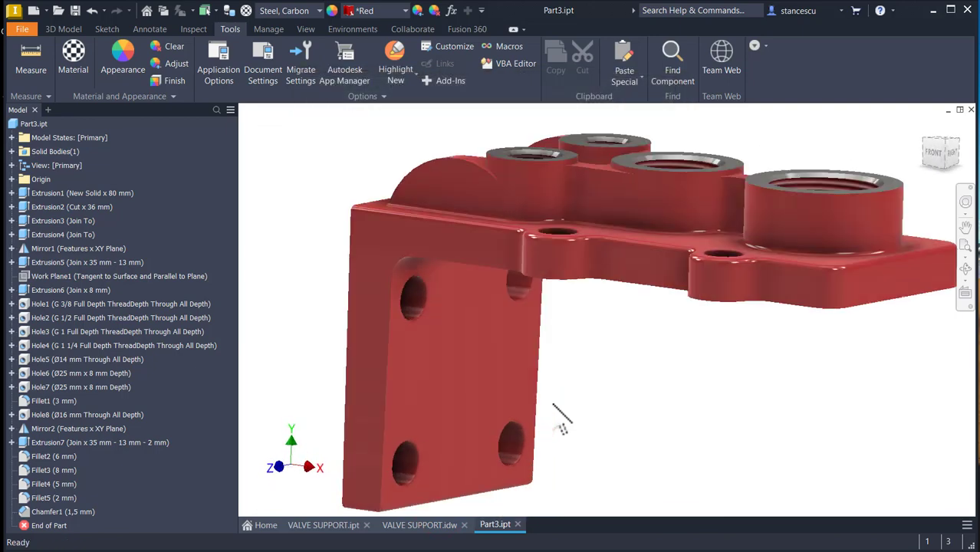
Compare Part3 in isometric view with the reference model VALVE SUPPORT.ipt, and return to Part3
{"action": "key", "text": "F6"}
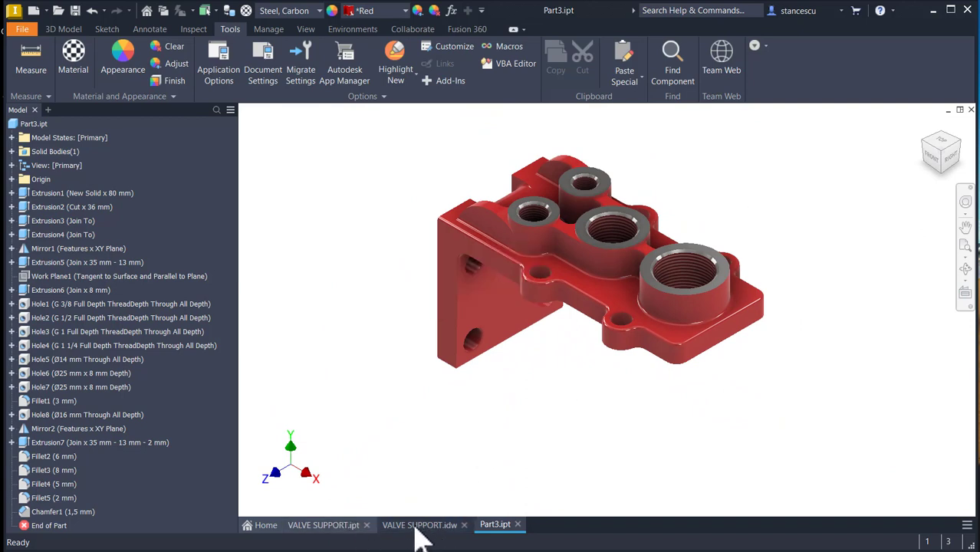
{"action": "mouse_move", "coordinate": [419, 537]}
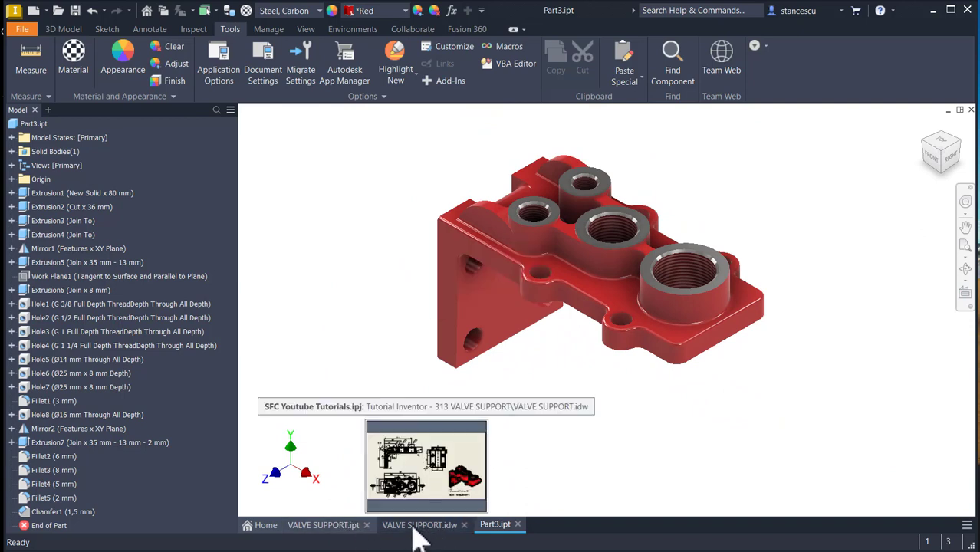
{"action": "left_click", "coordinate": [329, 530]}
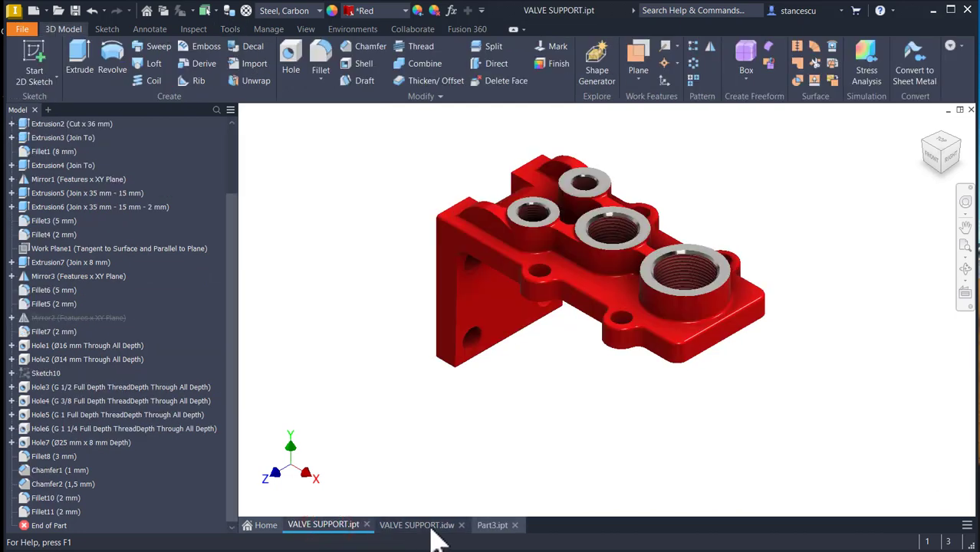
{"action": "left_click", "coordinate": [491, 528]}
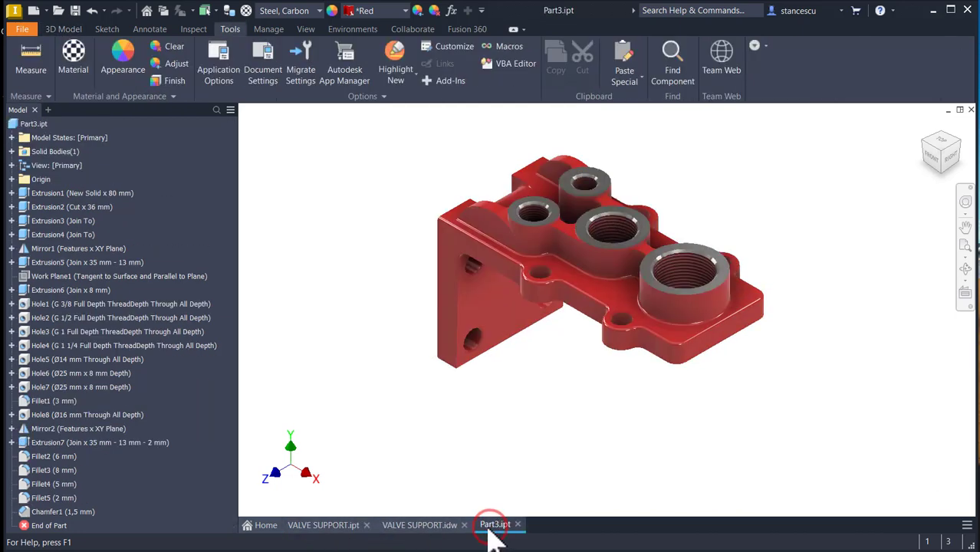
{"action": "left_click", "coordinate": [323, 526]}
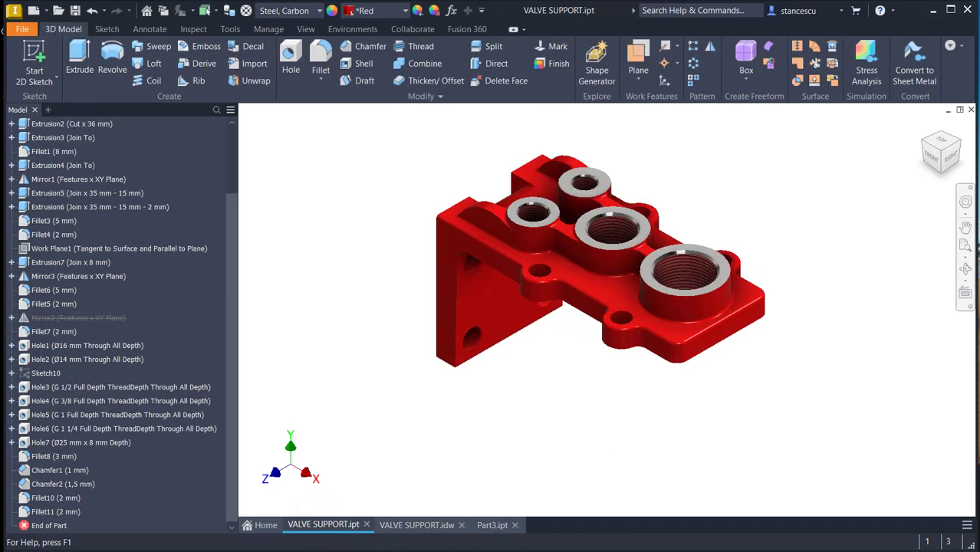
{"action": "left_click", "coordinate": [493, 526]}
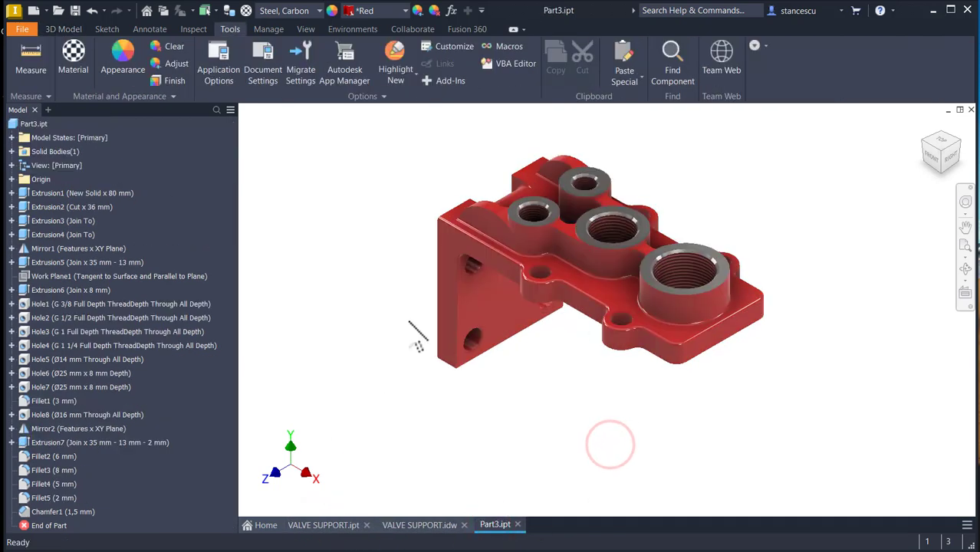